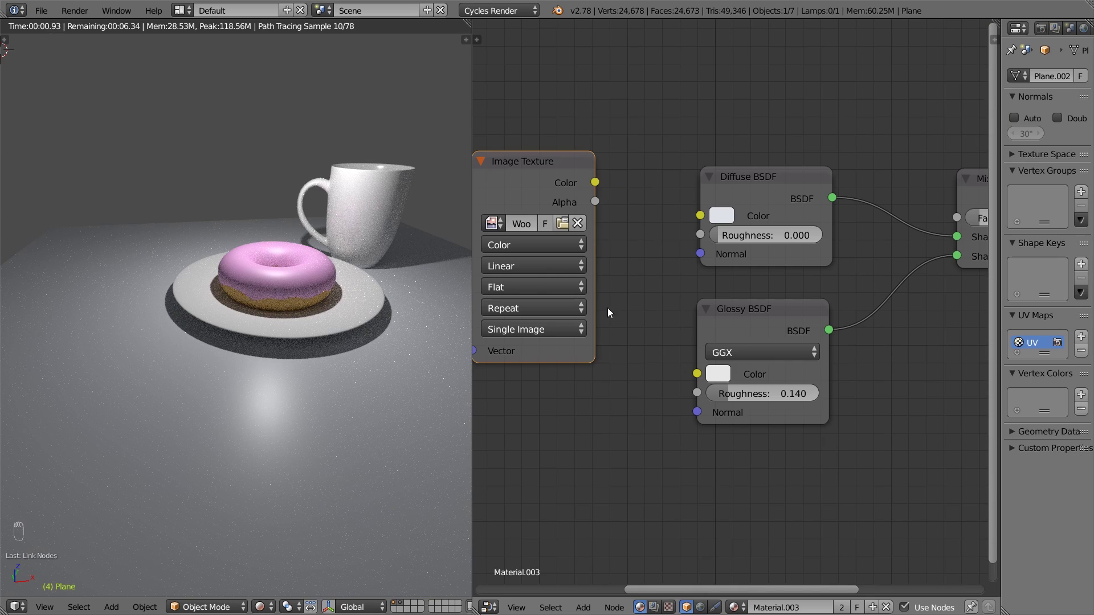
# Step: Connect the wood Image Texture's colour to the Diffuse BSDF colour and the Normal Map to the Glossy and Diffuse BSDF normals
pyautogui.moveTo(596, 184); pyautogui.dragTo(701, 214)
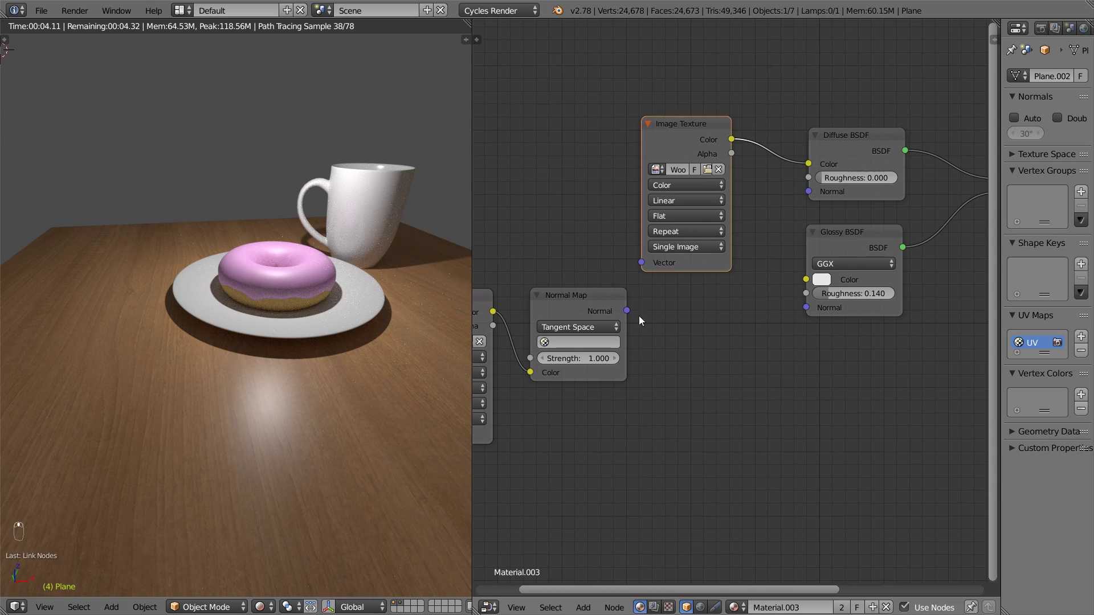
pyautogui.moveTo(627, 312); pyautogui.dragTo(822, 190)
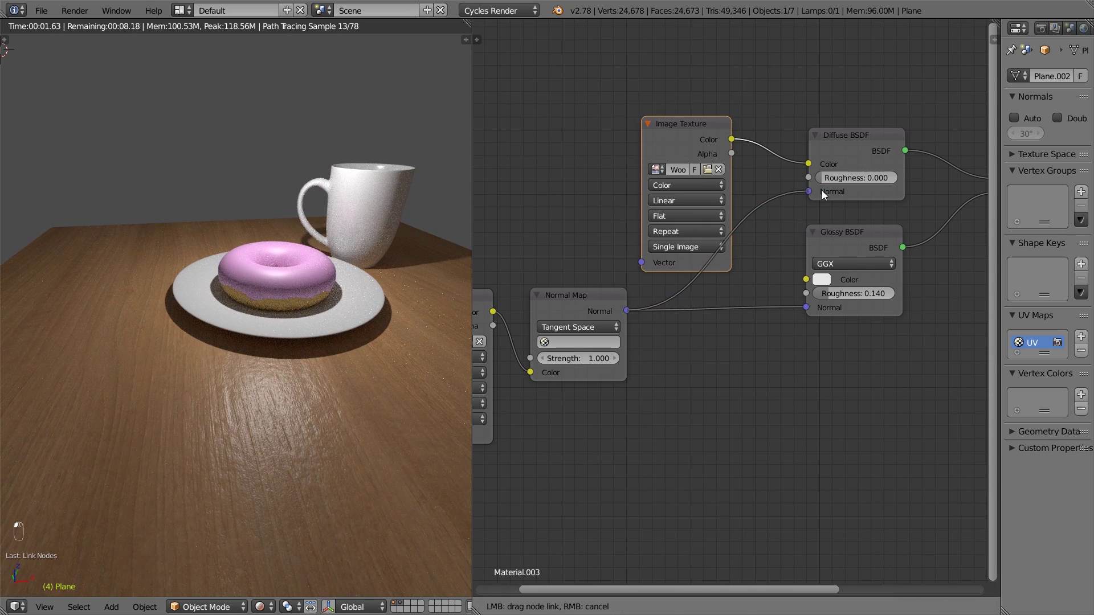
pyautogui.scroll(2, 312, 446)
pyautogui.moveTo(313, 446); pyautogui.dragTo(295, 350, button='middle')
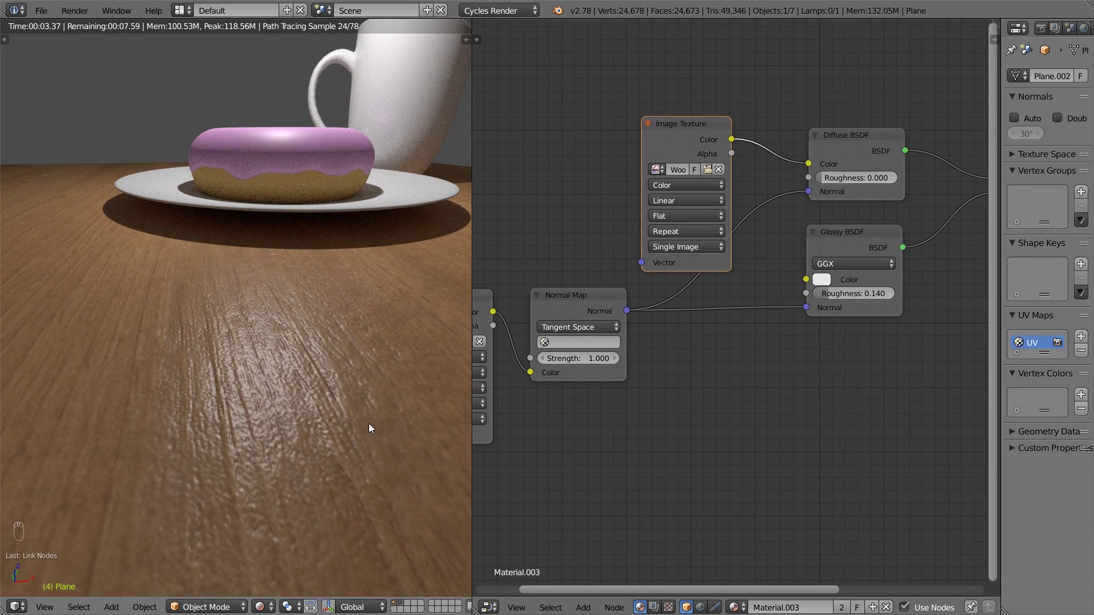
pyautogui.moveTo(368, 422); pyautogui.dragTo(274, 419, button='middle')
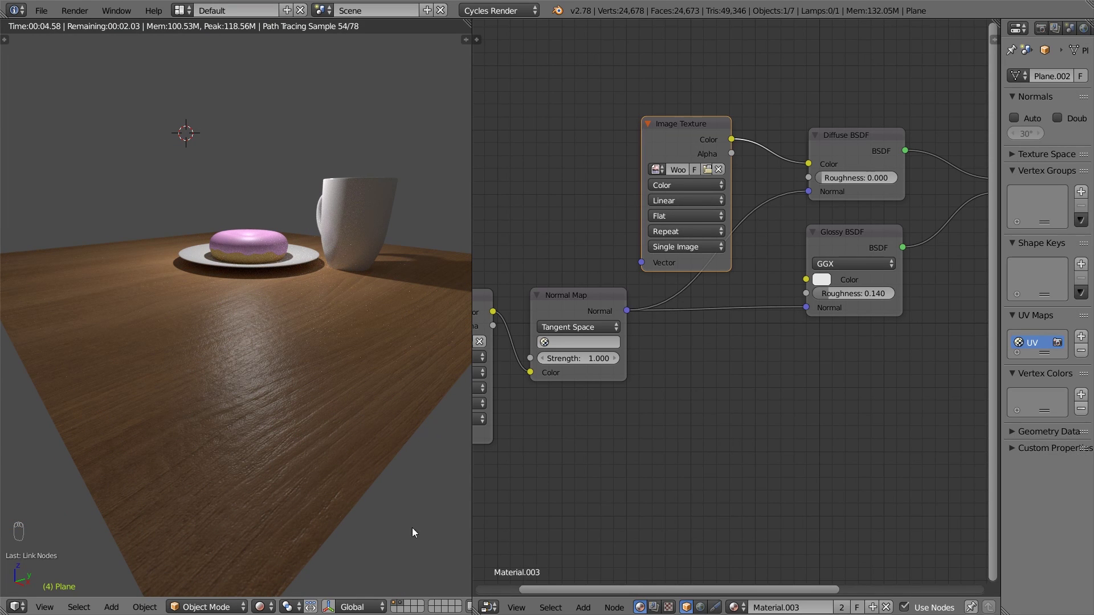
pyautogui.moveTo(412, 527); pyautogui.dragTo(310, 441, button='middle')
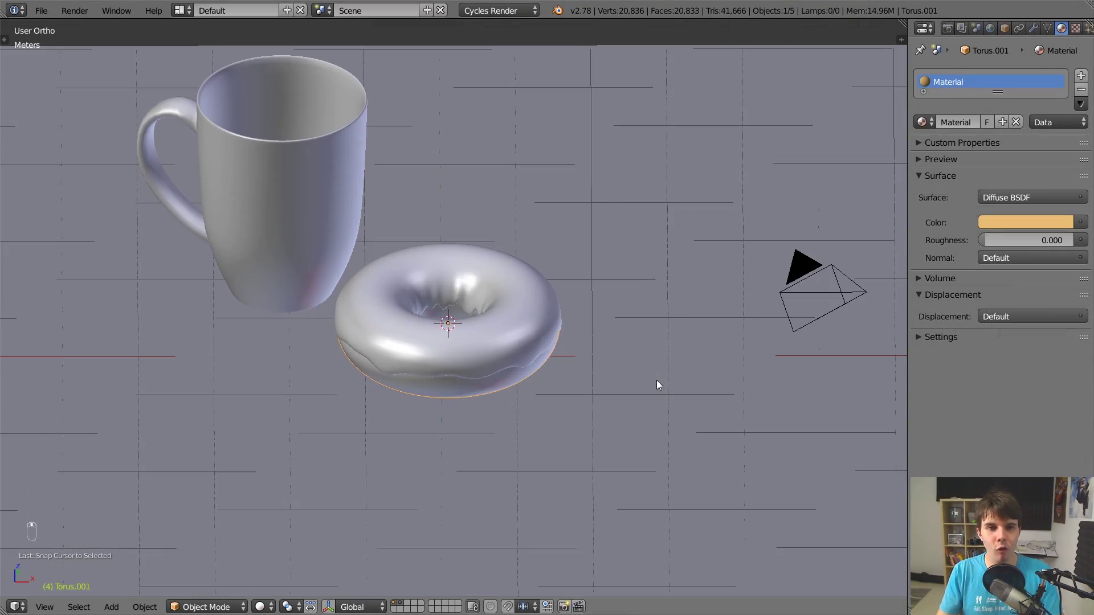
pyautogui.moveTo(671, 317); pyautogui.dragTo(707, 313, button='middle')
pyautogui.rightClick(289, 176)
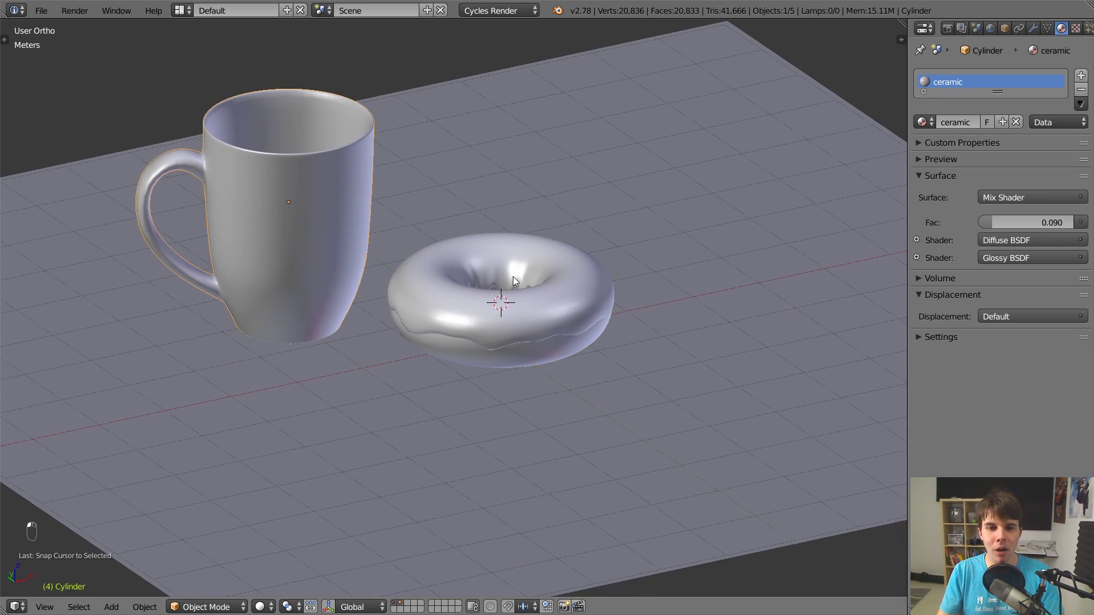
pyautogui.moveTo(512, 279); pyautogui.dragTo(481, 277, button='middle')
pyautogui.rightClick(475, 340)
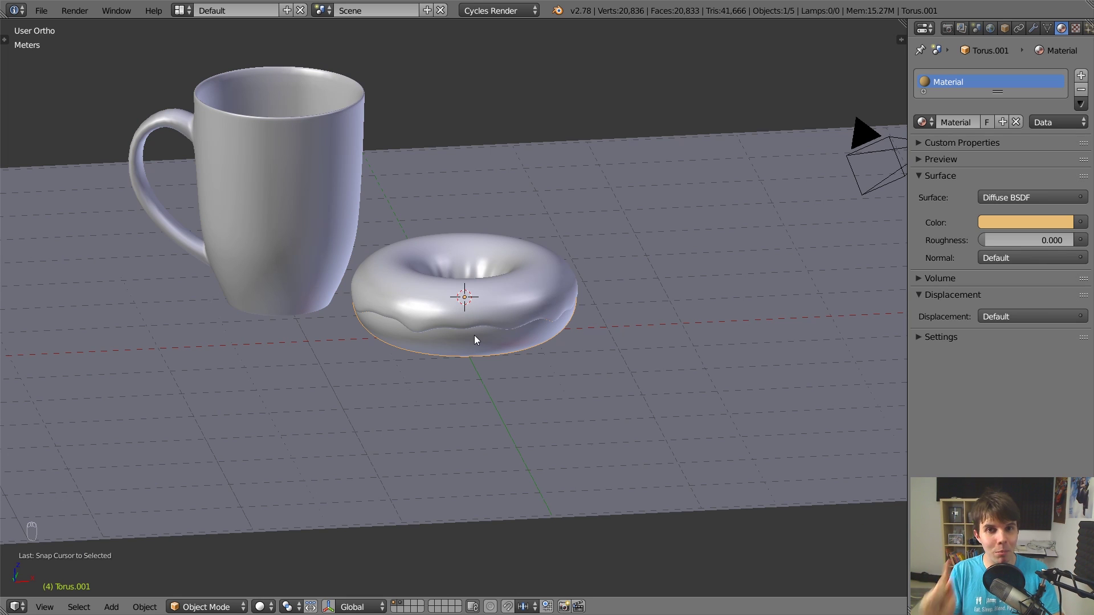
pyautogui.rightClick(344, 138)
pyautogui.press('z')
pyautogui.press('z')
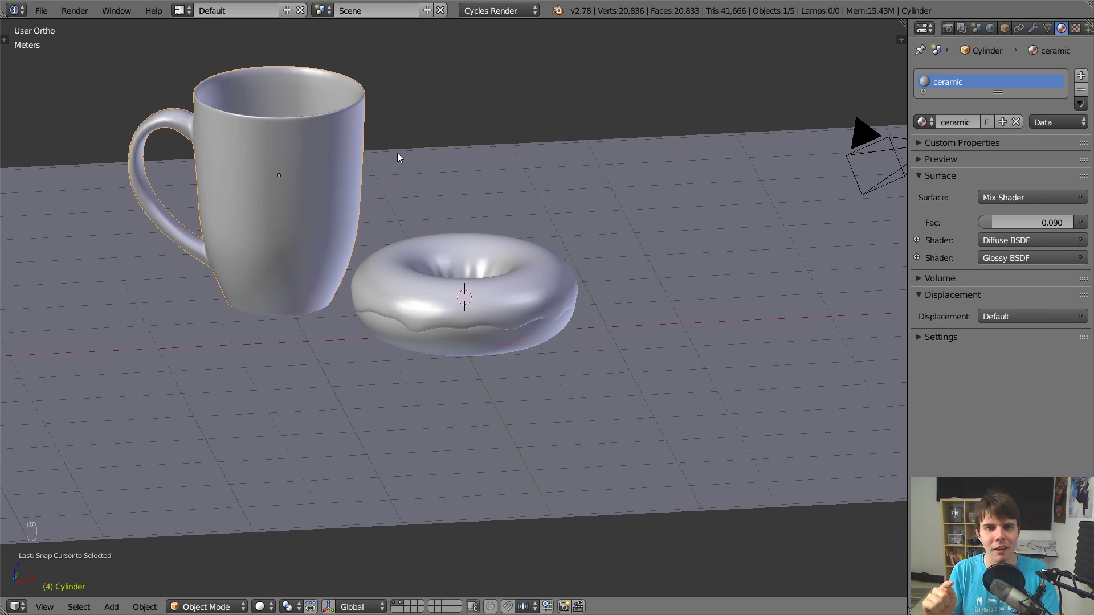
pyautogui.press('a')
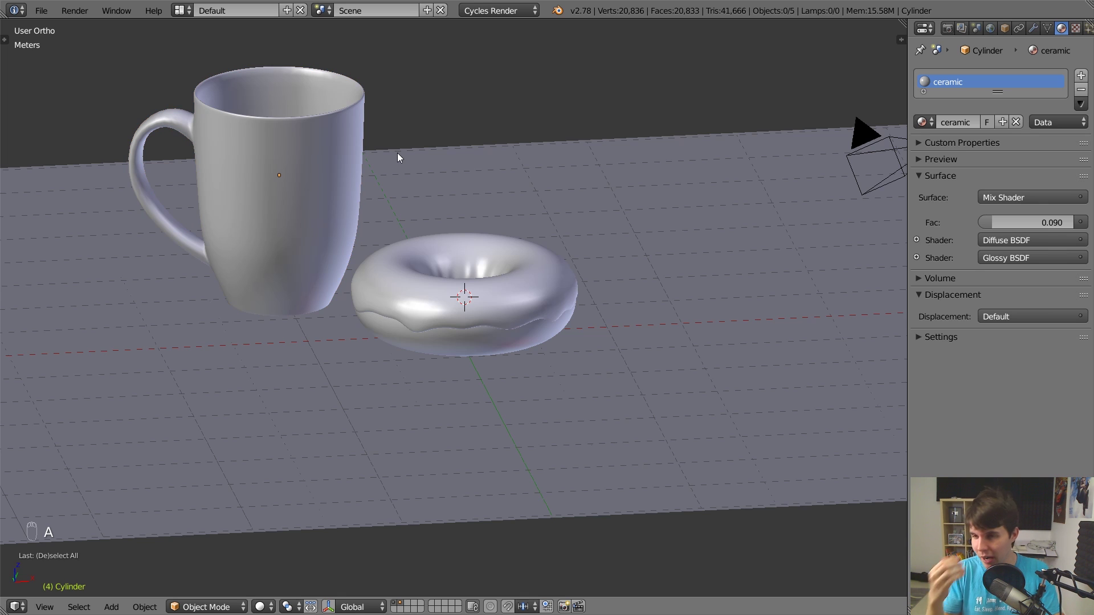
pyautogui.press('KP_7')
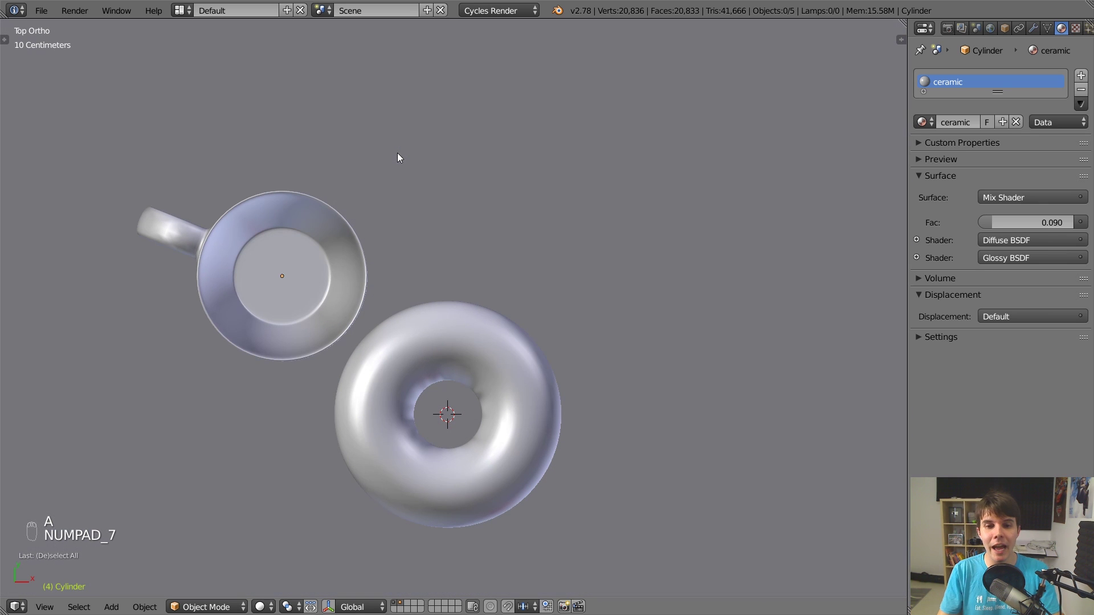
pyautogui.rightClick(346, 204)
pyautogui.press('z')
pyautogui.press('z')
pyautogui.press('z')
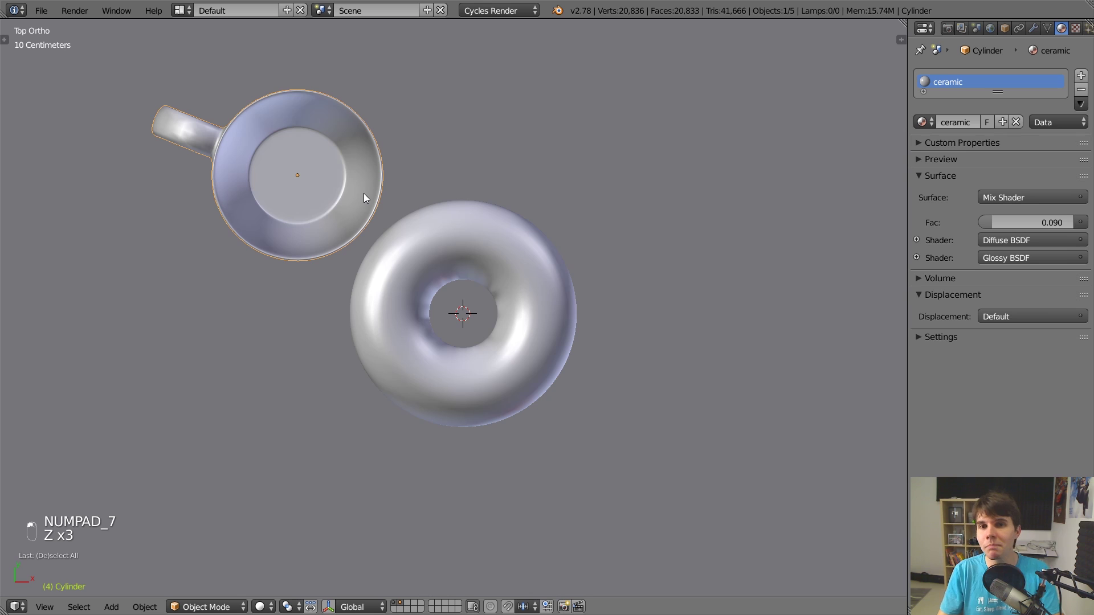
# Step: Add a mesh circle at the donut's centre and display the scene in wireframe
pyautogui.scroll(2, 493, 340)
pyautogui.scroll(-2, 447, 273)
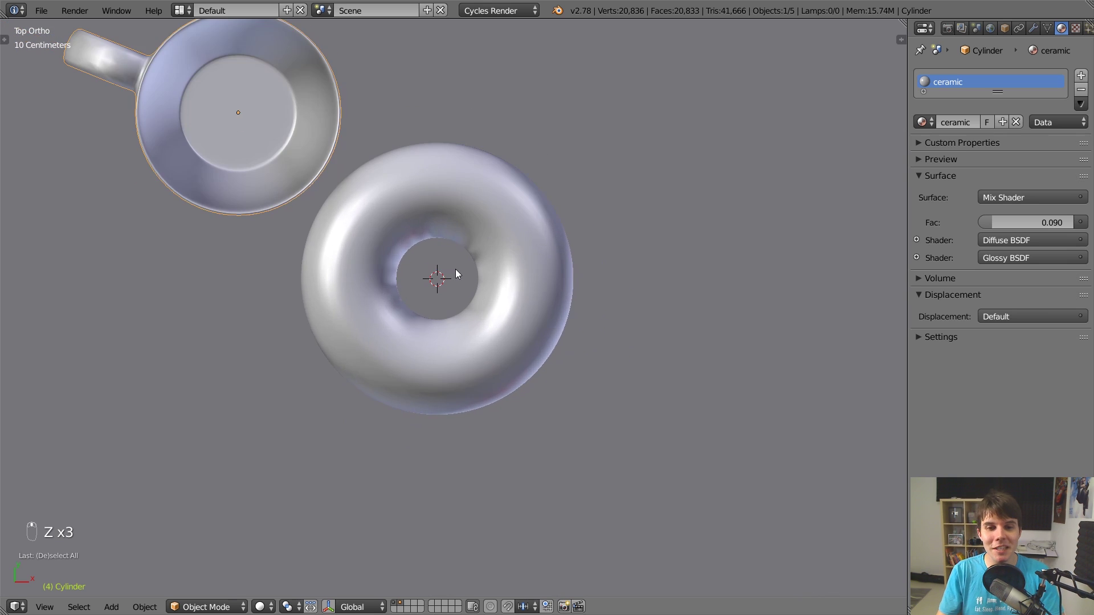
pyautogui.press('z')
pyautogui.press('z')
pyautogui.press('z')
pyautogui.hotkey('shift', 'a')
pyautogui.moveTo(520, 265)
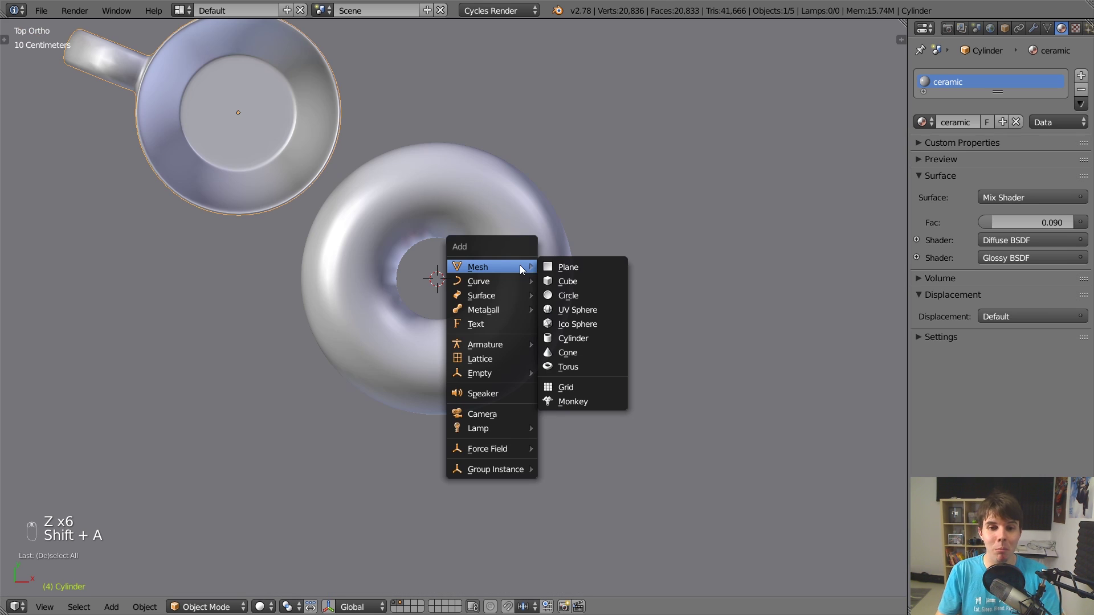
pyautogui.click(596, 296)
pyautogui.scroll(-2, 596, 296)
pyautogui.press('z')
pyautogui.scroll(2, 529, 325)
pyautogui.press('z')
pyautogui.moveTo(531, 329); pyautogui.dragTo(487, 265, button='middle')
pyautogui.press('z')
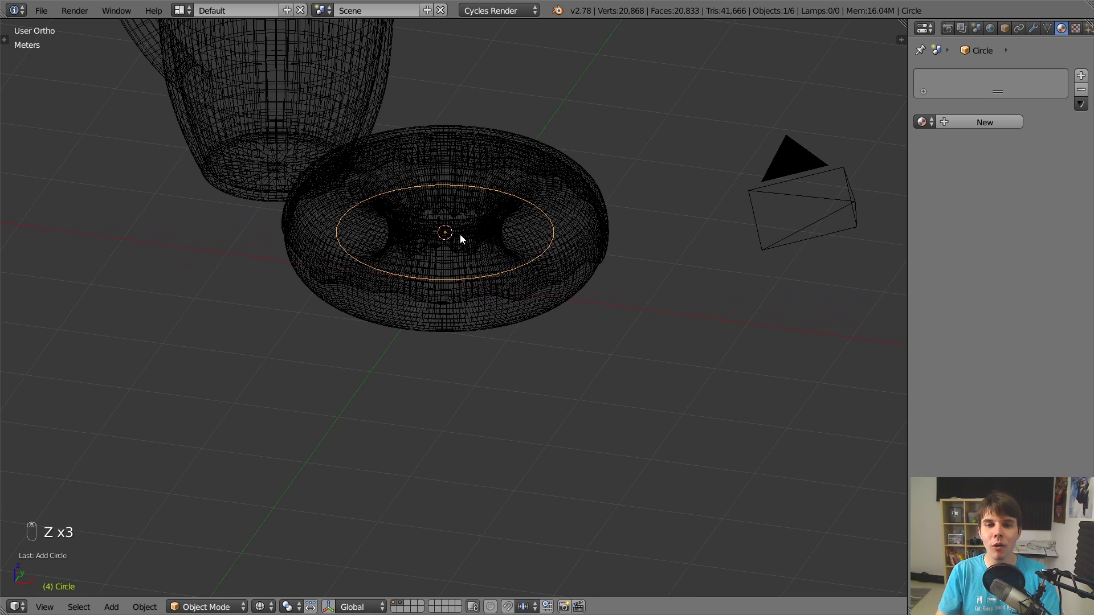
pyautogui.scroll(-3, 593, 269)
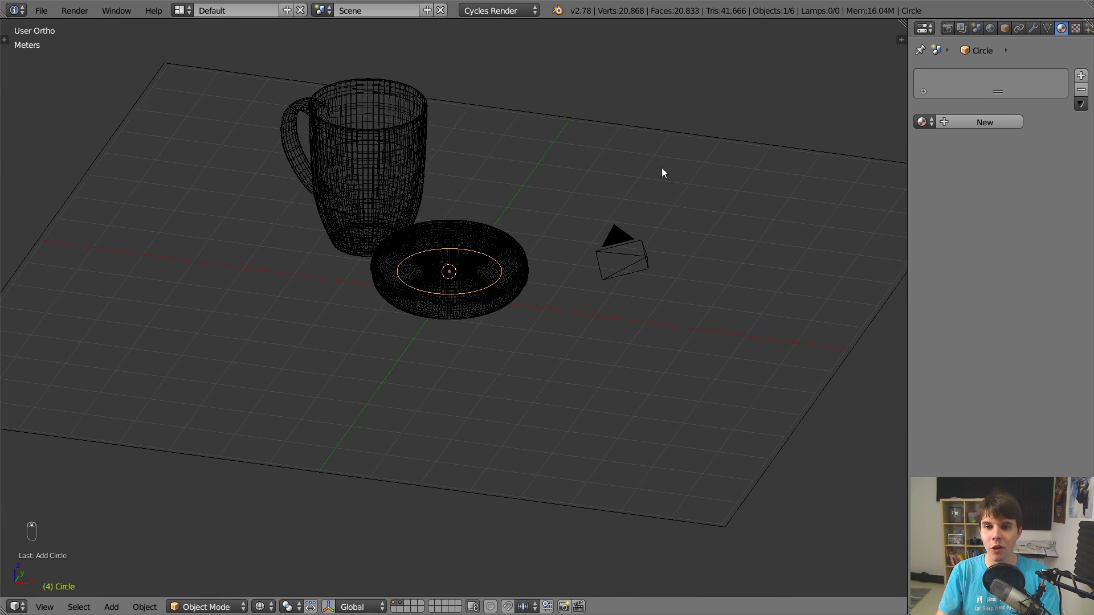
# Step: Add a second mesh circle at an empty spot away from the donut and delete it again
pyautogui.hotkey('shift', 'a')
pyautogui.moveTo(641, 200)
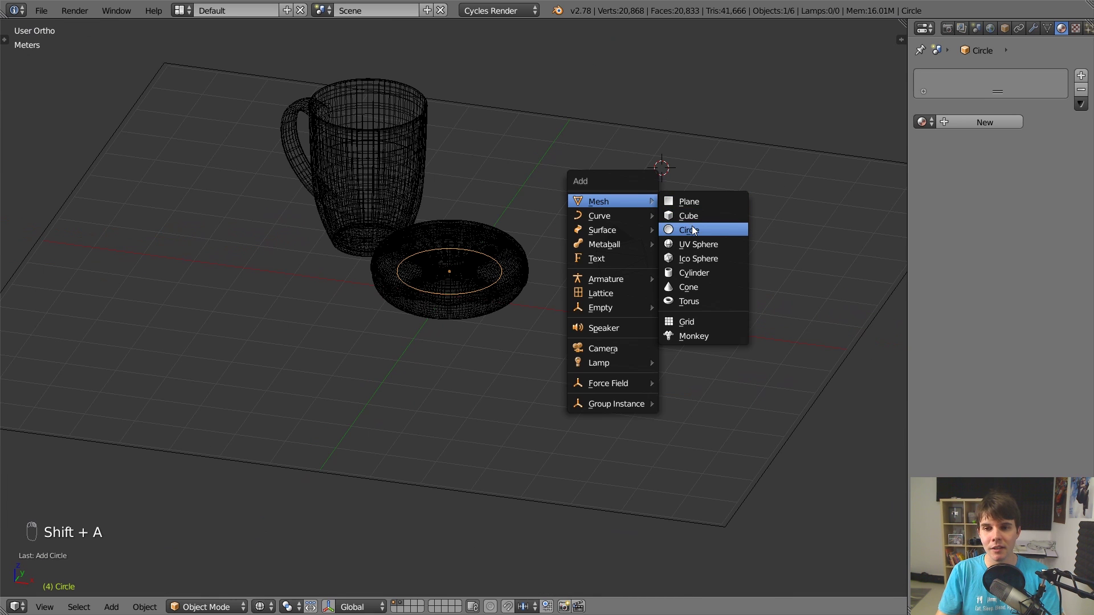
pyautogui.click(700, 227)
pyautogui.press('z')
pyautogui.press('z')
pyautogui.press('x')
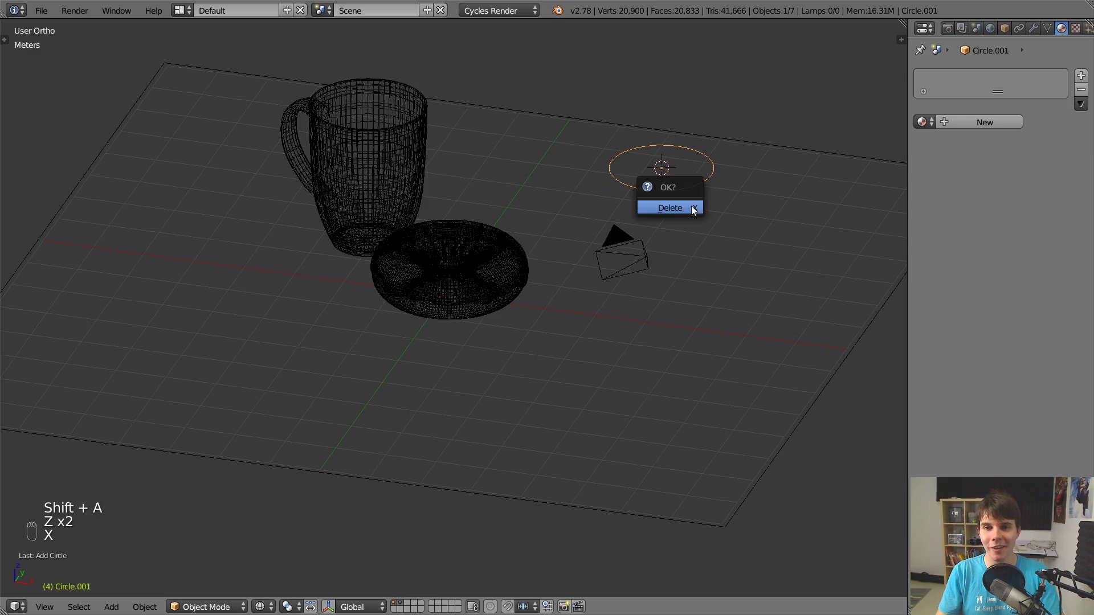
pyautogui.click(691, 206)
pyautogui.scroll(2, 541, 307)
pyautogui.press('z')
pyautogui.press('z')
pyautogui.rightClick(497, 264)
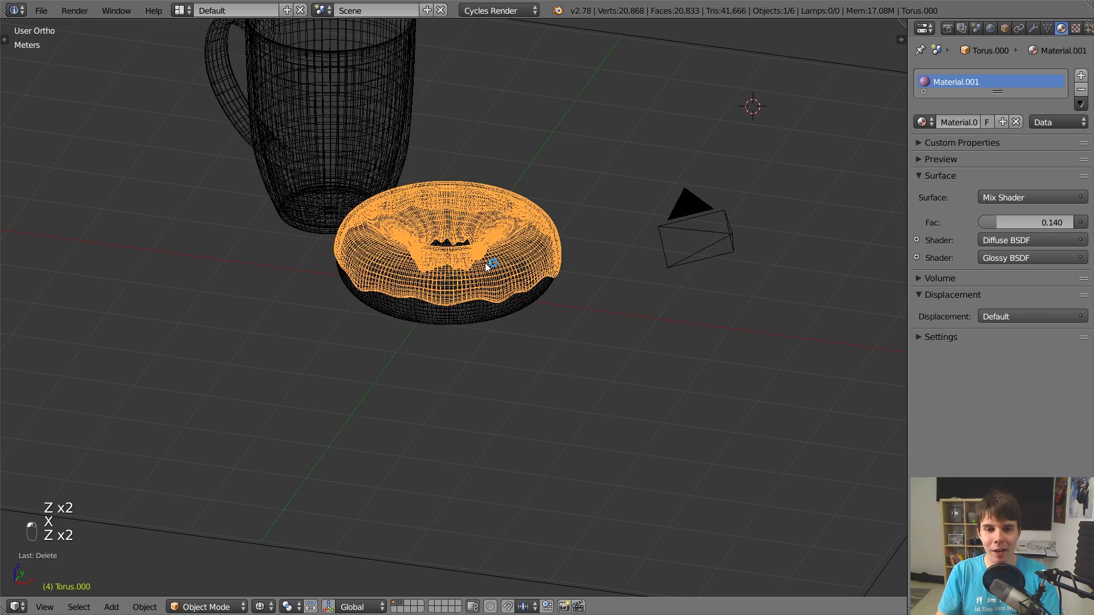
pyautogui.rightClick(496, 261)
pyautogui.rightClick(501, 261)
pyautogui.rightClick(503, 260)
pyautogui.press('a')
pyautogui.press('b')
pyautogui.moveTo(510, 250); pyautogui.dragTo(538, 300)
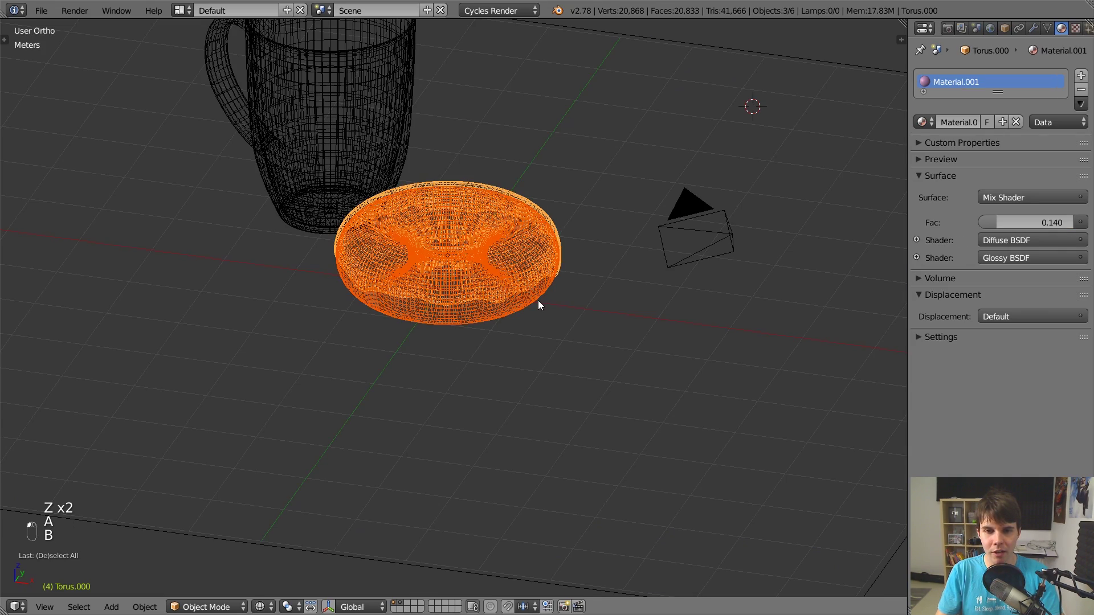
pyautogui.moveTo(530, 291); pyautogui.dragTo(528, 289, button='middle')
pyautogui.press('a')
# Step: Hide the donut and its icing, and delete the mesh circle at their centre
pyautogui.rightClick(525, 247)
pyautogui.press('g')
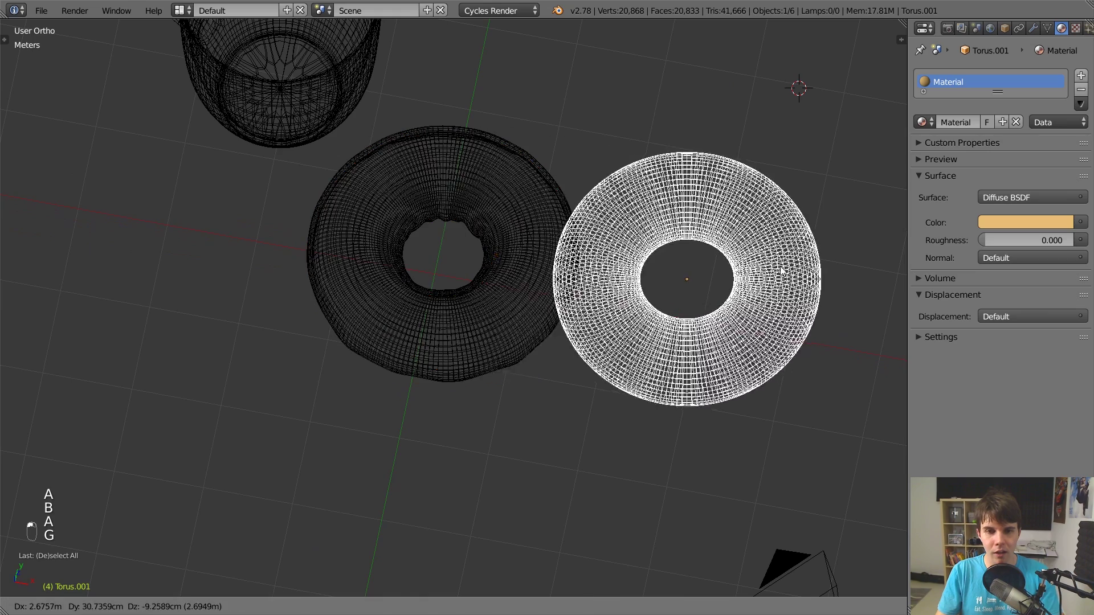
pyautogui.rightClick(758, 256)
pyautogui.keyDown('shift'); pyautogui.rightClick(556, 272); pyautogui.keyUp('shift')
pyautogui.press('g')
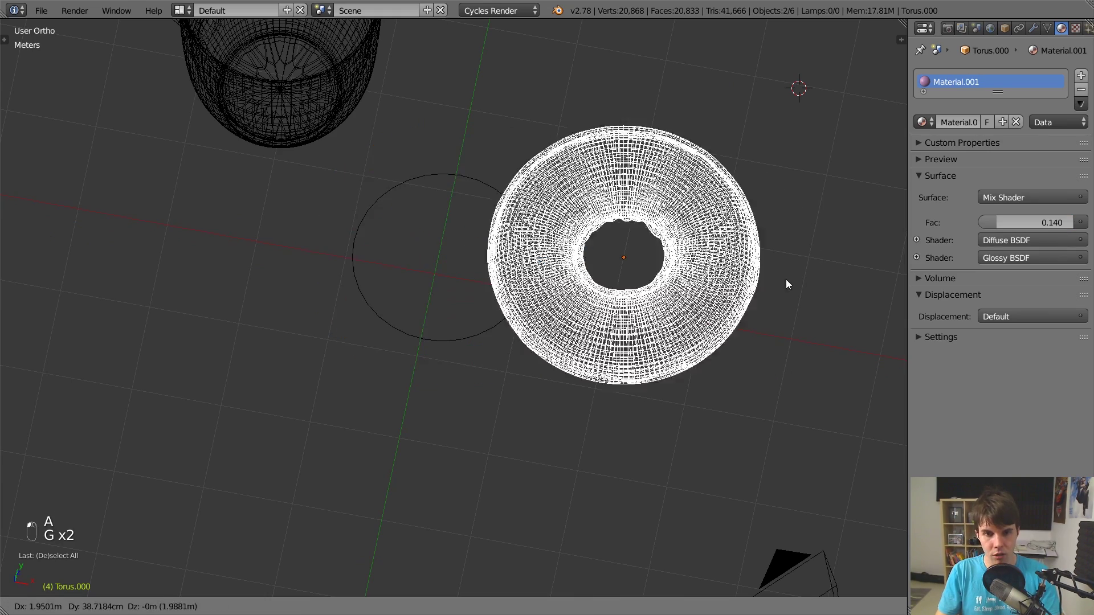
pyautogui.rightClick(904, 297)
pyautogui.press('h')
pyautogui.rightClick(525, 288)
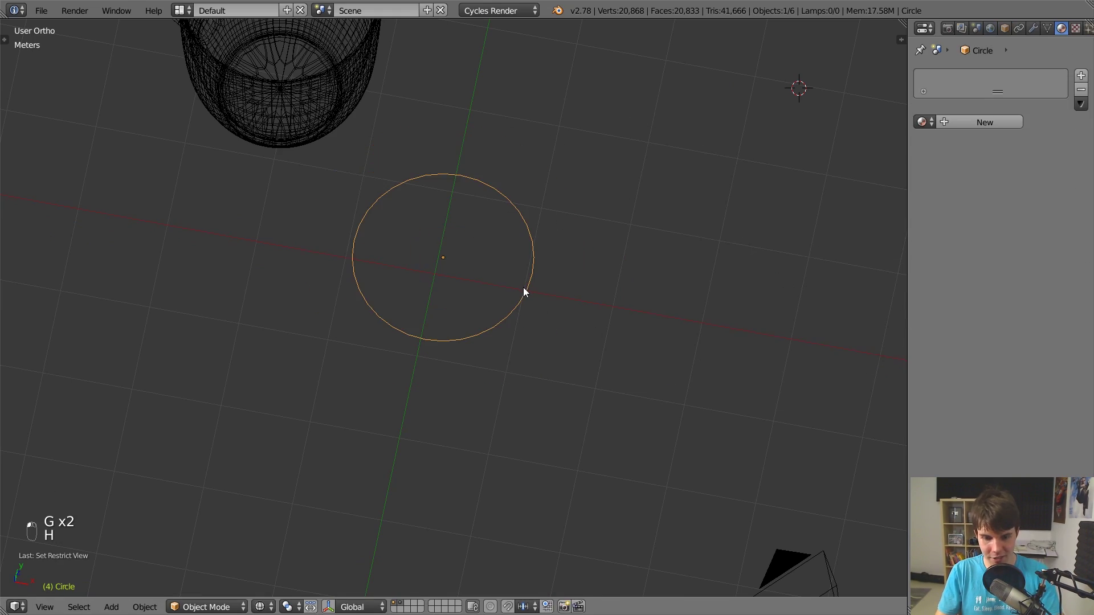
pyautogui.press('x')
pyautogui.click(525, 288)
# Step: Unhide the donut and its icing, and return the scene to solid shading
pyautogui.hotkey('alt', 'h')
pyautogui.moveTo(549, 272); pyautogui.dragTo(491, 331, button='middle')
pyautogui.press('z')
pyautogui.moveTo(458, 254); pyautogui.dragTo(436, 242, button='middle')
pyautogui.click(448, 247)
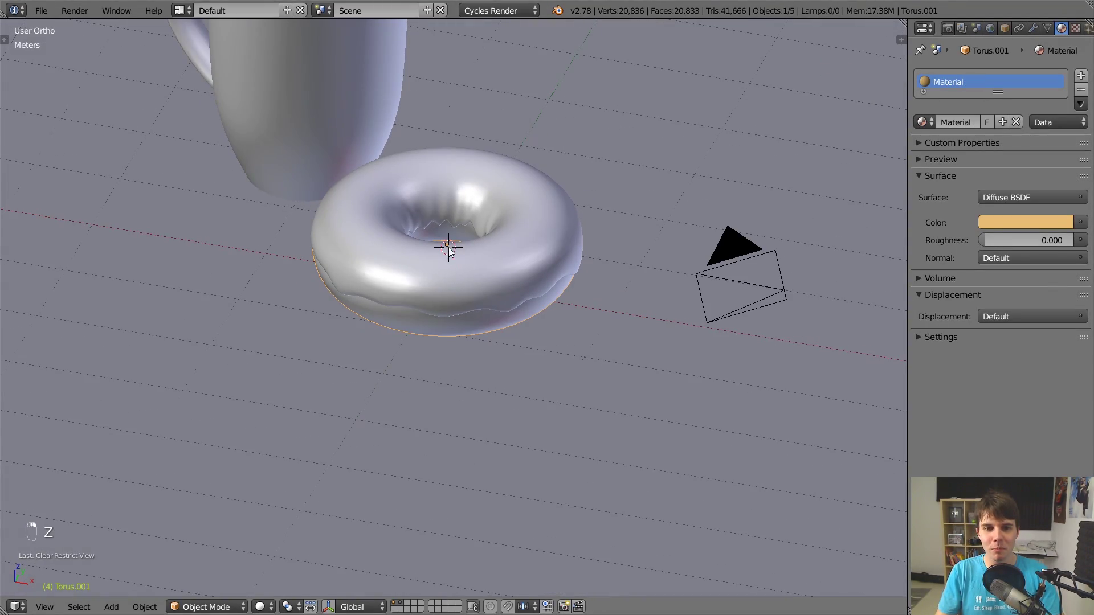
pyautogui.scroll(-1, 476, 261)
pyautogui.moveTo(478, 266); pyautogui.dragTo(527, 278, button='middle')
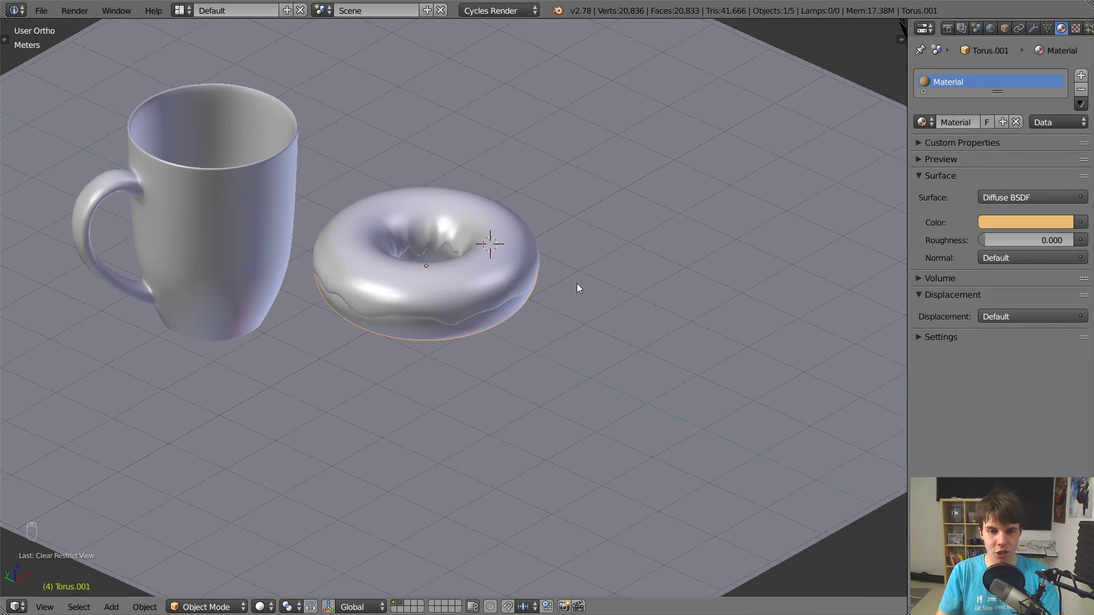
# Step: Snap the 3D cursor to the selected donut's centre and add a mesh circle there
pyautogui.hotkey('shift', 's')
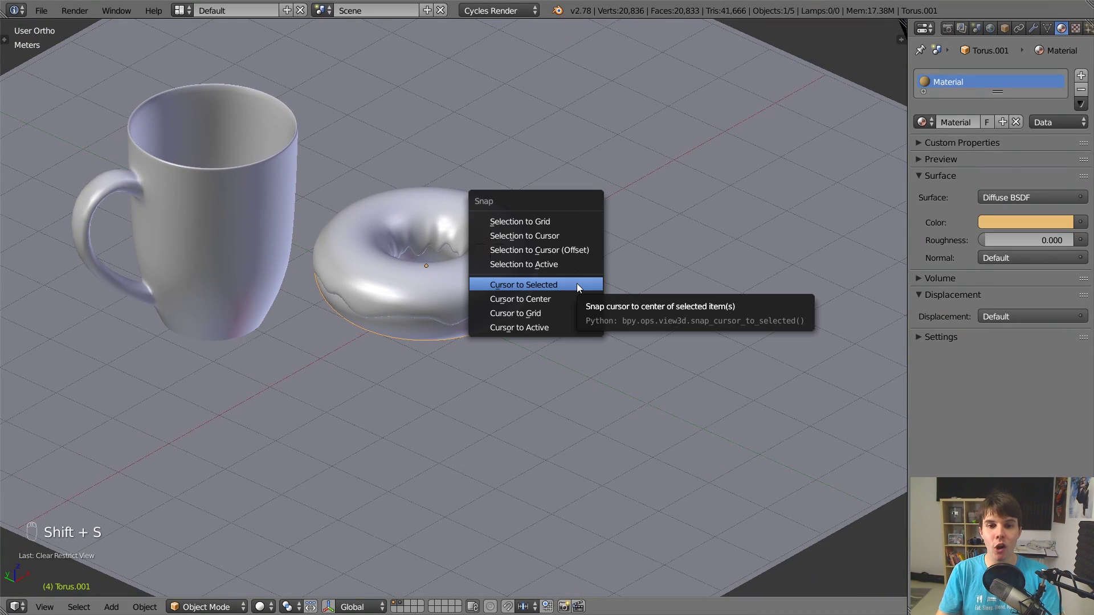
pyautogui.click(577, 282)
pyautogui.moveTo(577, 283); pyautogui.dragTo(504, 273, button='middle')
pyautogui.scroll(2, 504, 272)
pyautogui.hotkey('shift', 'a')
pyautogui.moveTo(526, 251)
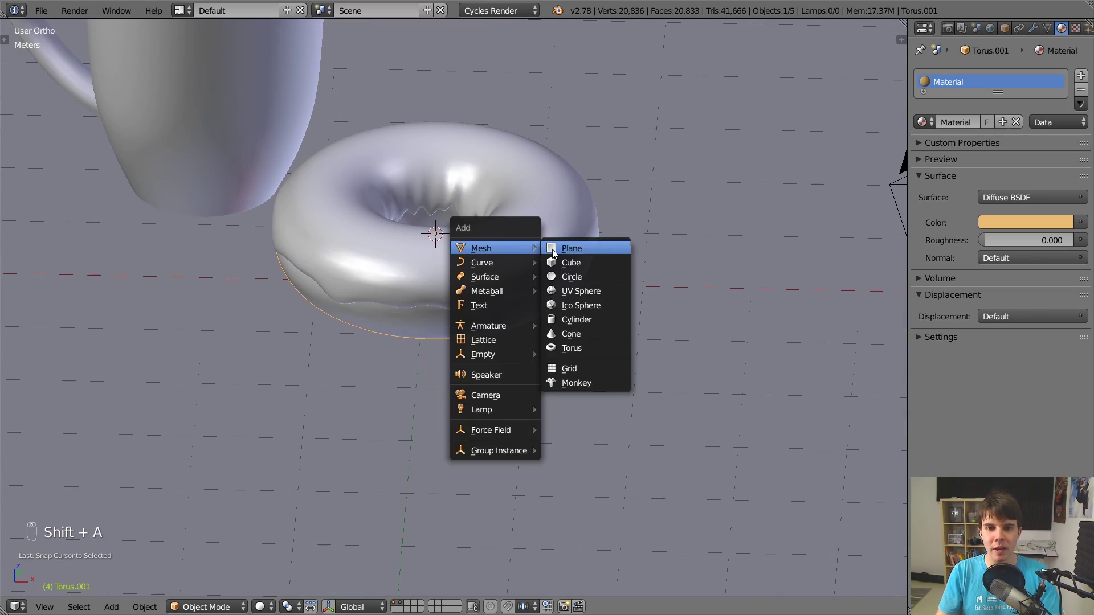
pyautogui.click(583, 279)
# Step: Set the new circle's fill type to Ngon while viewing the scene in wireframe
pyautogui.press('z')
pyautogui.moveTo(569, 249); pyautogui.dragTo(546, 252, button='middle')
pyautogui.press('t')
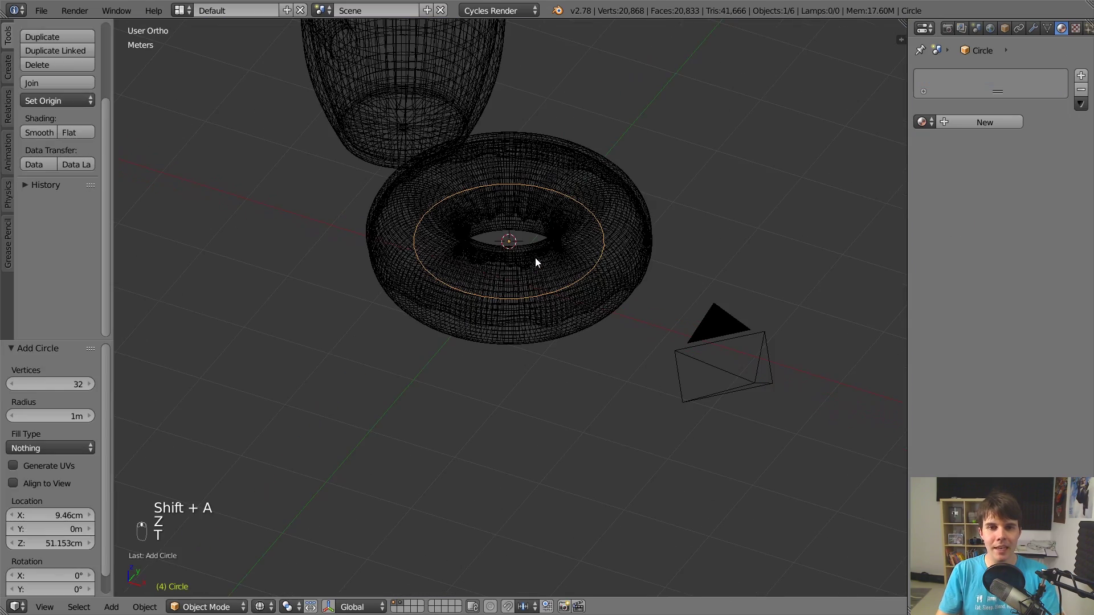
pyautogui.click(63, 447)
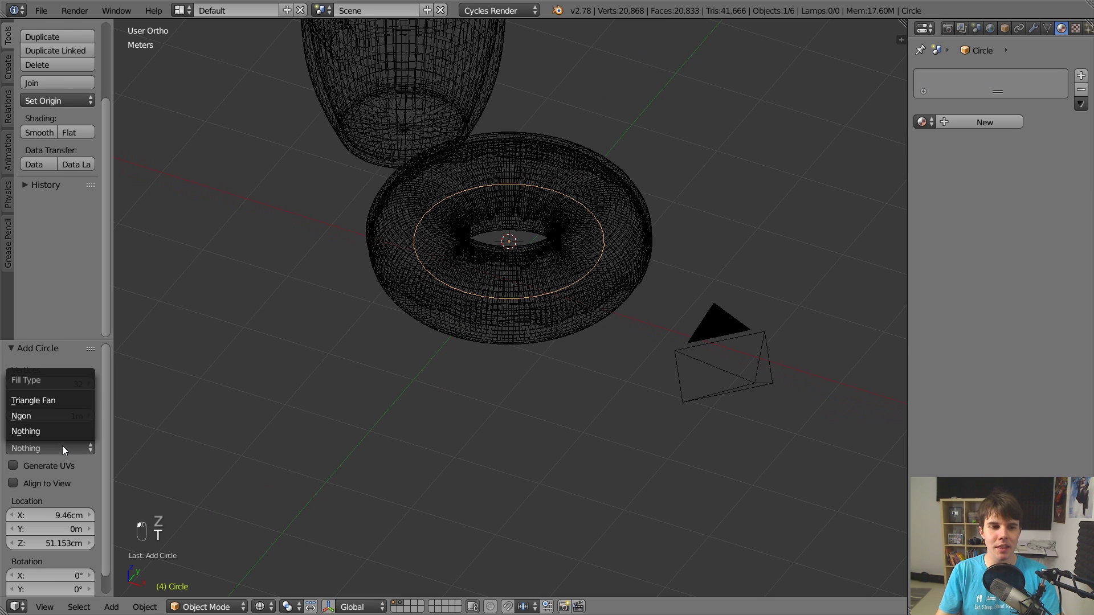
pyautogui.click(64, 416)
pyautogui.moveTo(512, 348); pyautogui.dragTo(500, 375, button='middle')
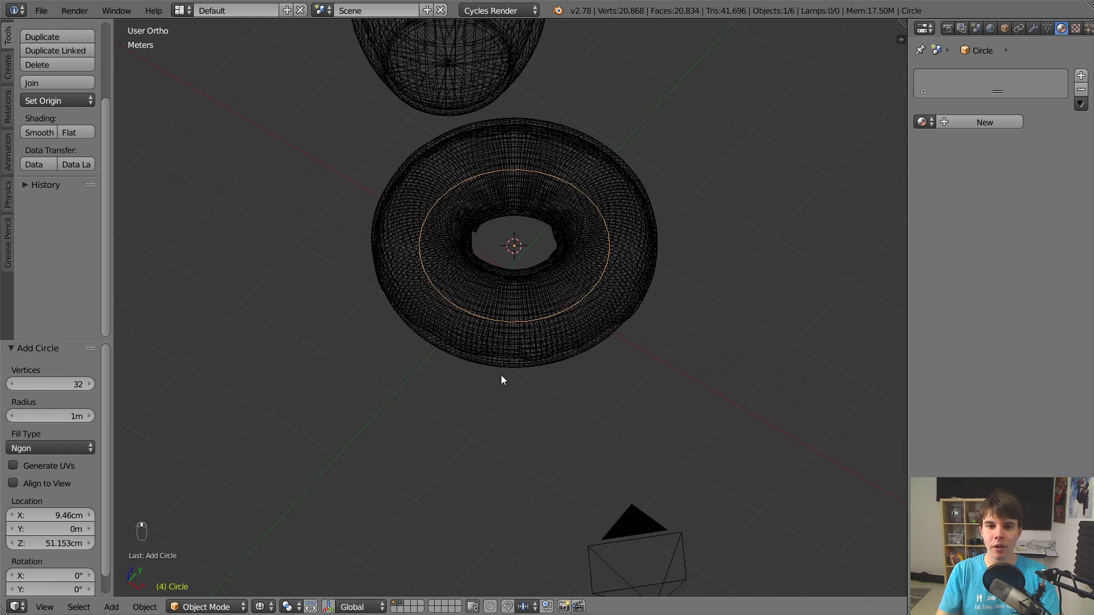
pyautogui.press('z')
pyautogui.scroll(3, 531, 251)
pyautogui.moveTo(532, 248); pyautogui.dragTo(552, 200, button='middle')
pyautogui.scroll(-3, 519, 200)
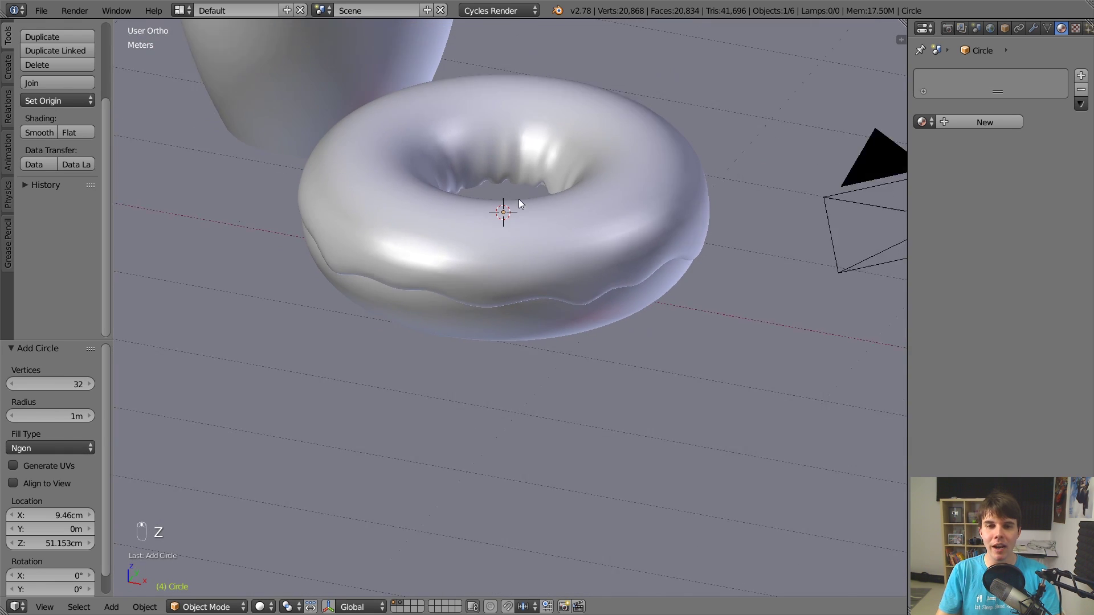
pyautogui.scroll(2, 515, 255)
pyautogui.moveTo(526, 252); pyautogui.dragTo(542, 214, button='middle')
pyautogui.press('g')
pyautogui.press('z')
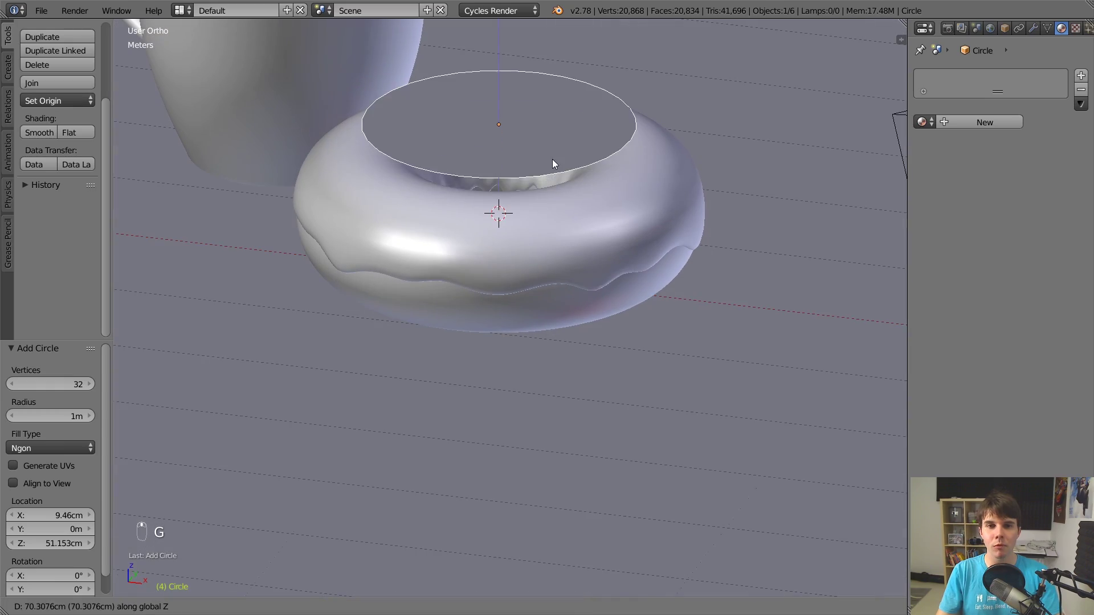
pyautogui.rightClick(559, 158)
pyautogui.press('t')
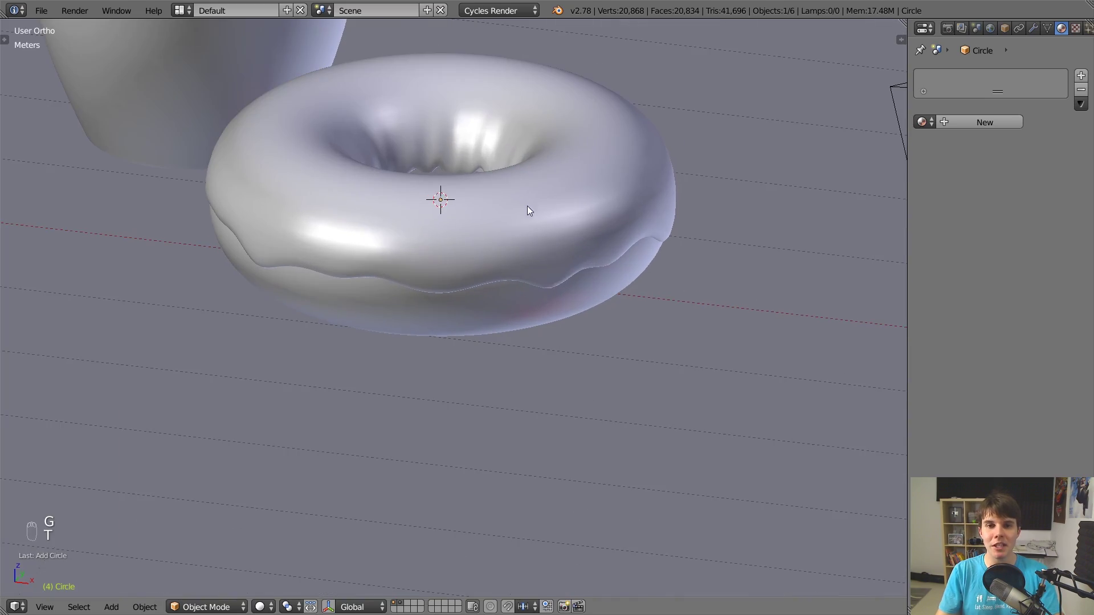
# Step: In the wireframe front view, move the filled circle about 48 cm down along Z to the donut's underside
pyautogui.press('z')
pyautogui.press('KP_1')
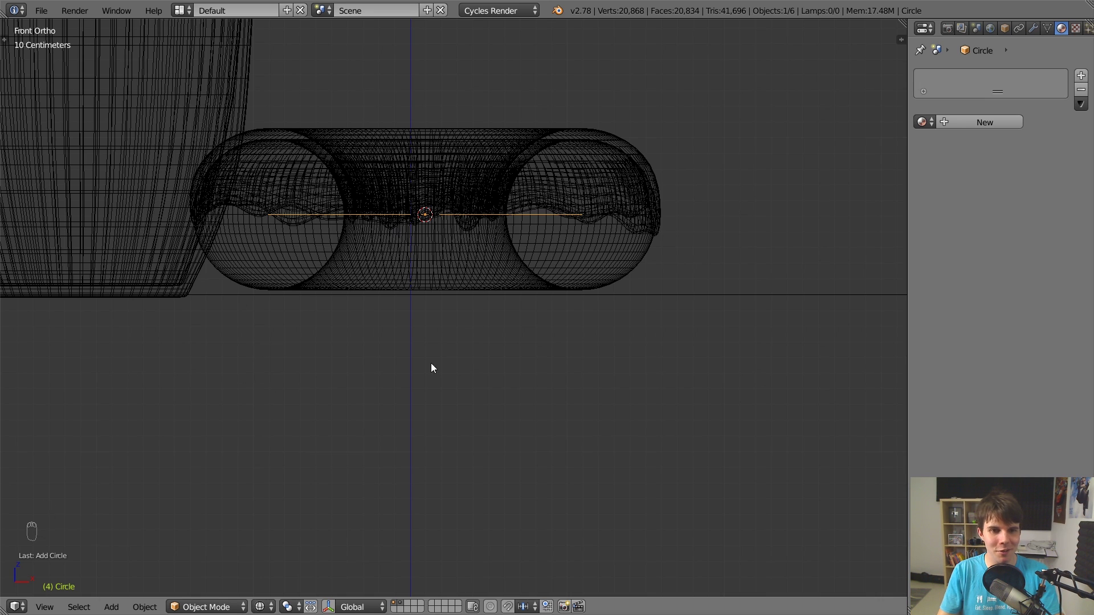
pyautogui.press('g')
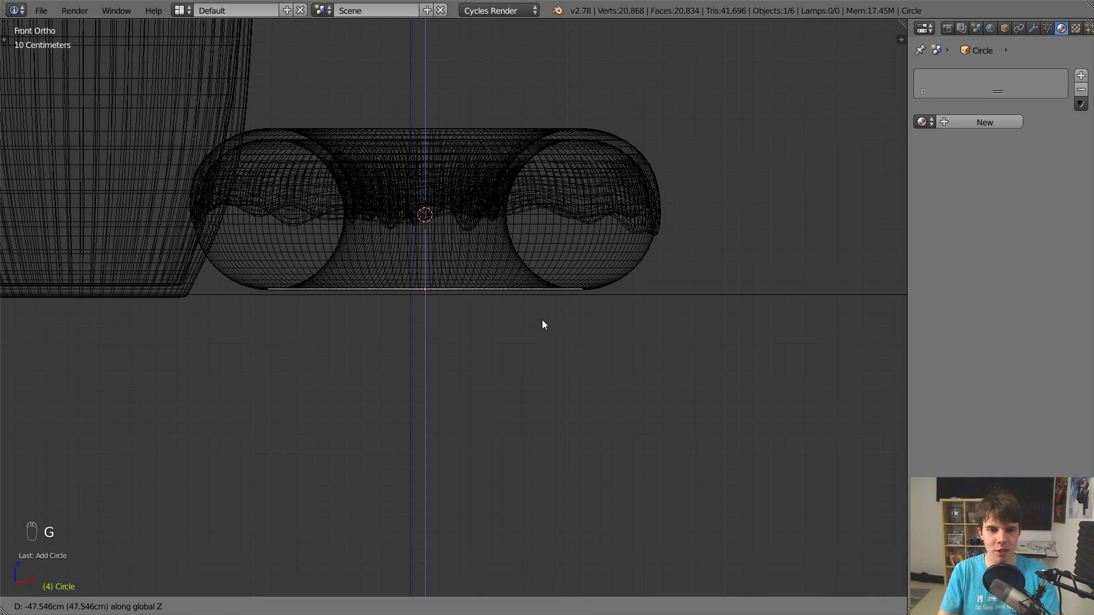
pyautogui.click(547, 321)
pyautogui.scroll(-4, 536, 297)
pyautogui.moveTo(530, 272); pyautogui.dragTo(516, 310, button='middle')
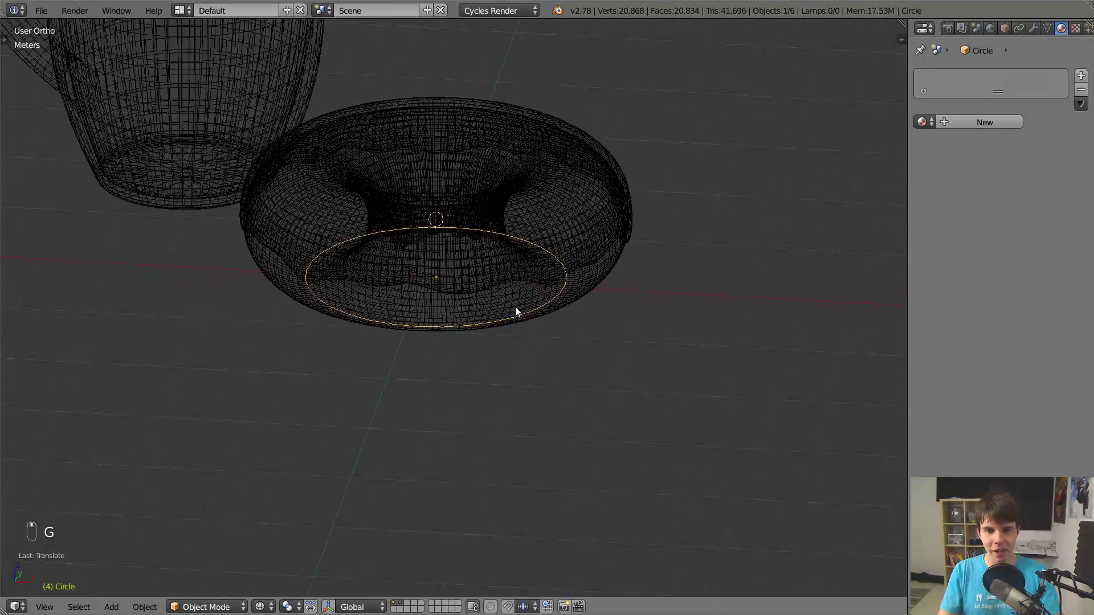
# Step: Extrude the filled circle in place and scale the extruded face outward by about 2.67 to form the plate's width
pyautogui.press('Tab')
pyautogui.scroll(-2, 571, 294)
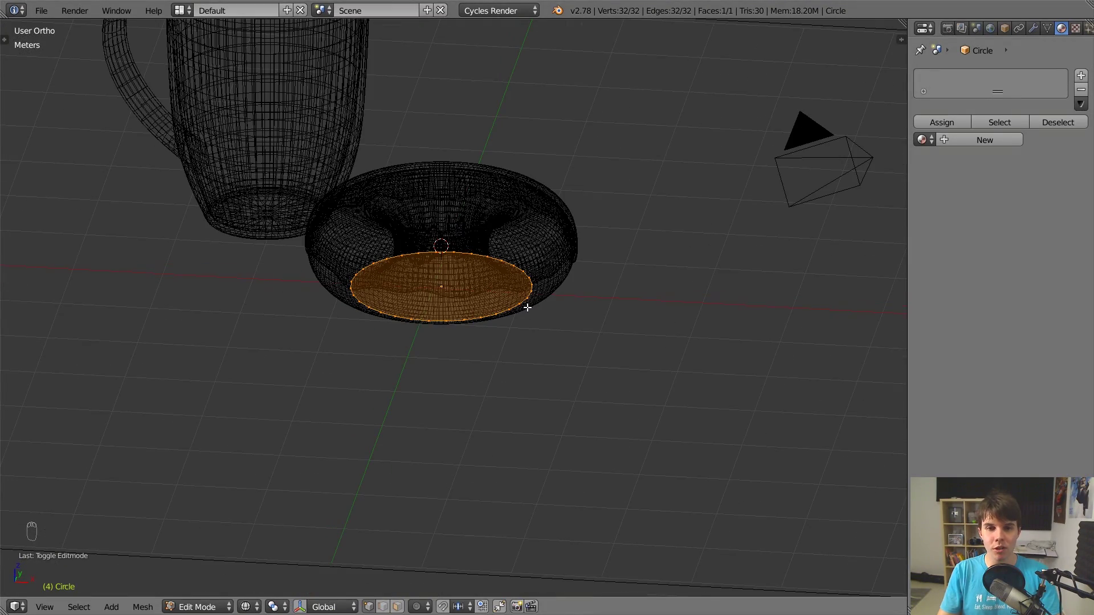
pyautogui.press('e')
pyautogui.click(577, 310)
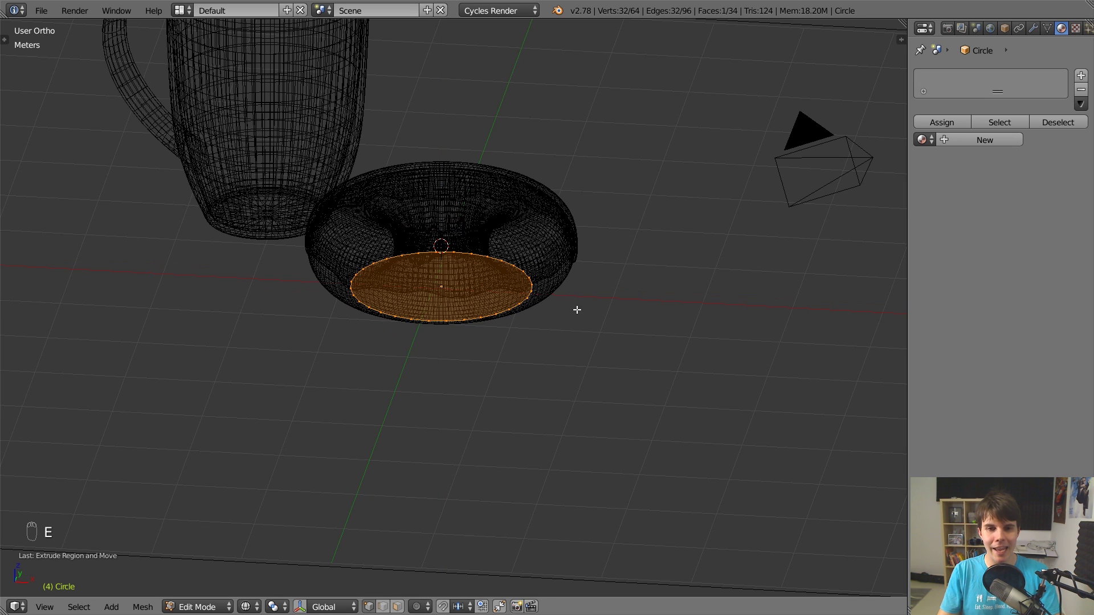
pyautogui.press('s')
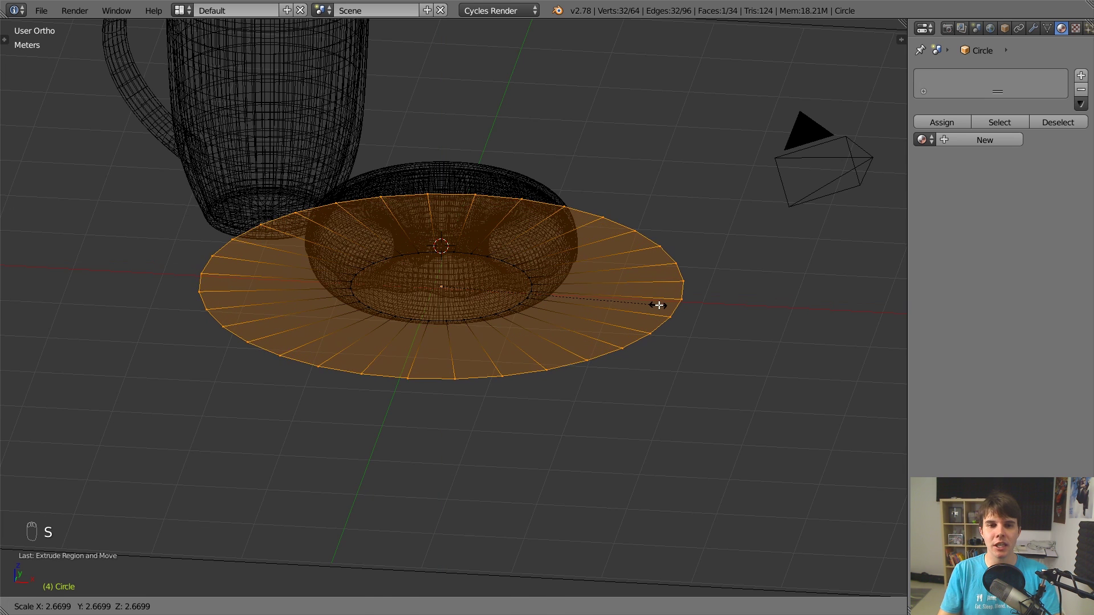
pyautogui.click(626, 298)
# Step: Raise the scaled outer ring slightly along Z so the plate slopes up from its base
pyautogui.press('z')
pyautogui.moveTo(627, 298)
pyautogui.mouseDown(button='middle')
pyautogui.moveTo(615, 296)
pyautogui.moveTo(642, 245)
pyautogui.moveTo(667, 254)
pyautogui.moveTo(606, 283)
pyautogui.moveTo(624, 246)
pyautogui.mouseUp(button='middle')
pyautogui.press('g')
pyautogui.click(628, 272)
pyautogui.press('z')
pyautogui.press('Tab')
pyautogui.press('z')
pyautogui.press('Tab')
pyautogui.press('g')
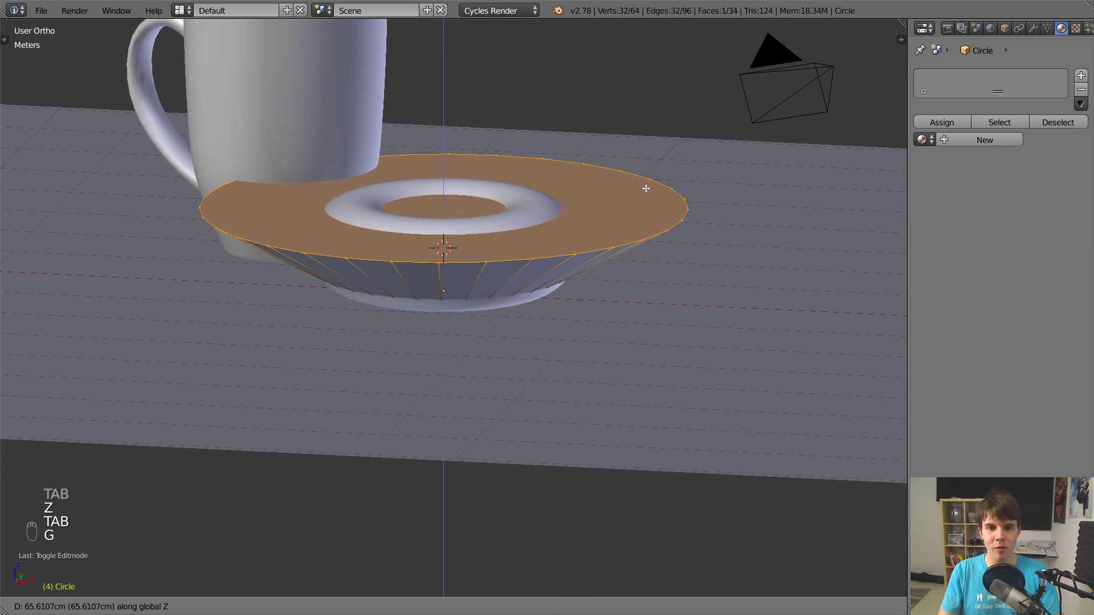
pyautogui.rightClick(574, 276)
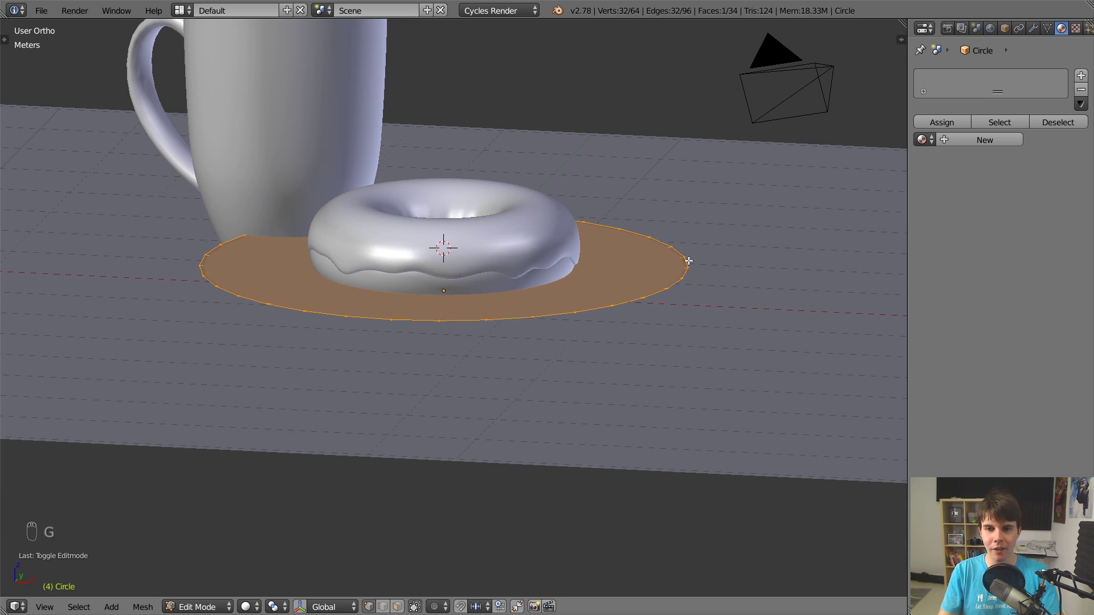
# Step: Delete the face that fills the plate's outer ring, keeping the ring's edges and the base
pyautogui.press('z')
pyautogui.press('z')
pyautogui.press('z')
pyautogui.press('z')
pyautogui.press('z')
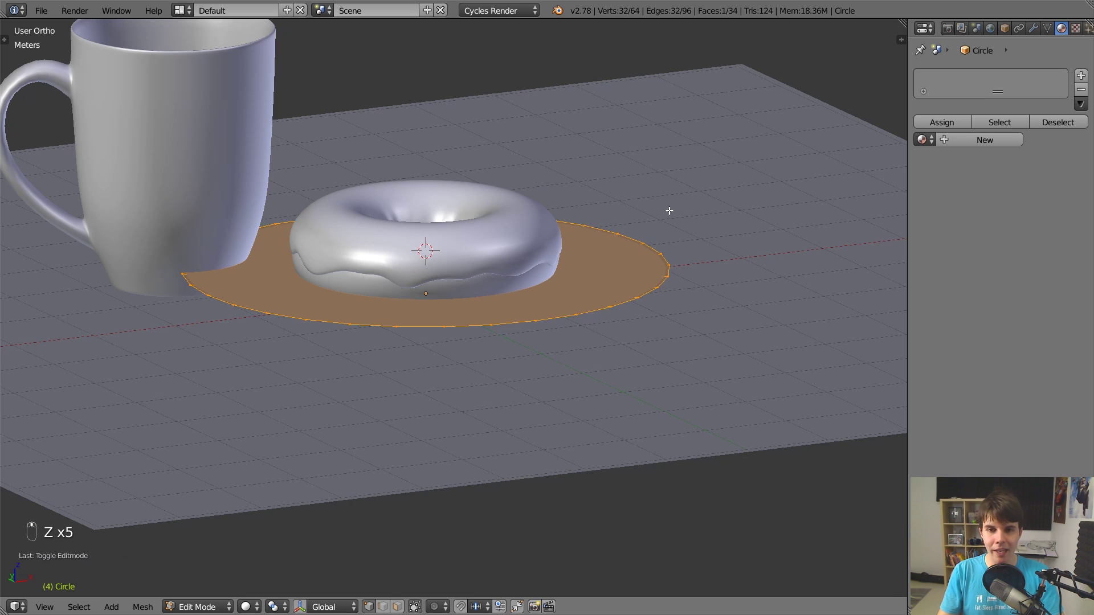
pyautogui.press('x')
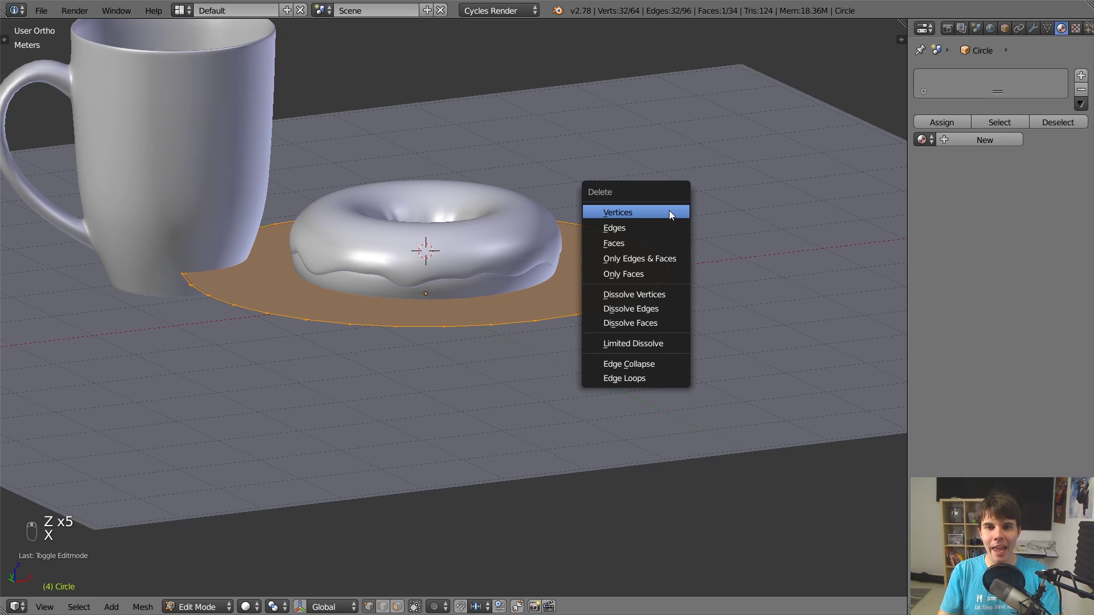
pyautogui.click(677, 247)
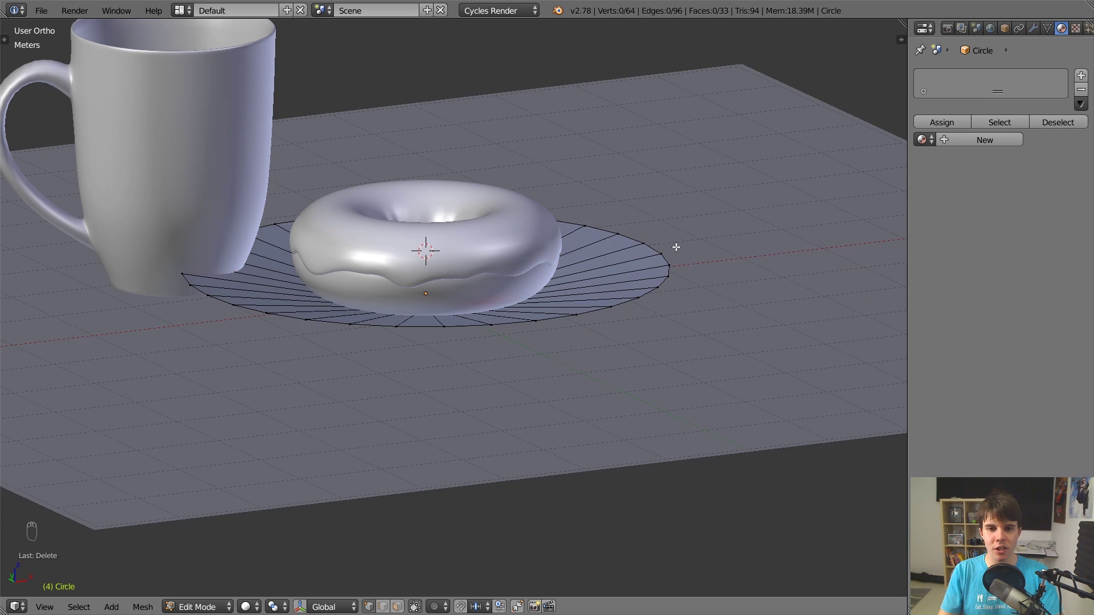
# Step: Add a Subdivision Surface modifier to the plate and set its View subdivisions to 2
pyautogui.moveTo(677, 247); pyautogui.dragTo(615, 260, button='middle')
pyautogui.press('Tab')
pyautogui.click(1034, 29)
pyautogui.press('z')
pyautogui.press('z')
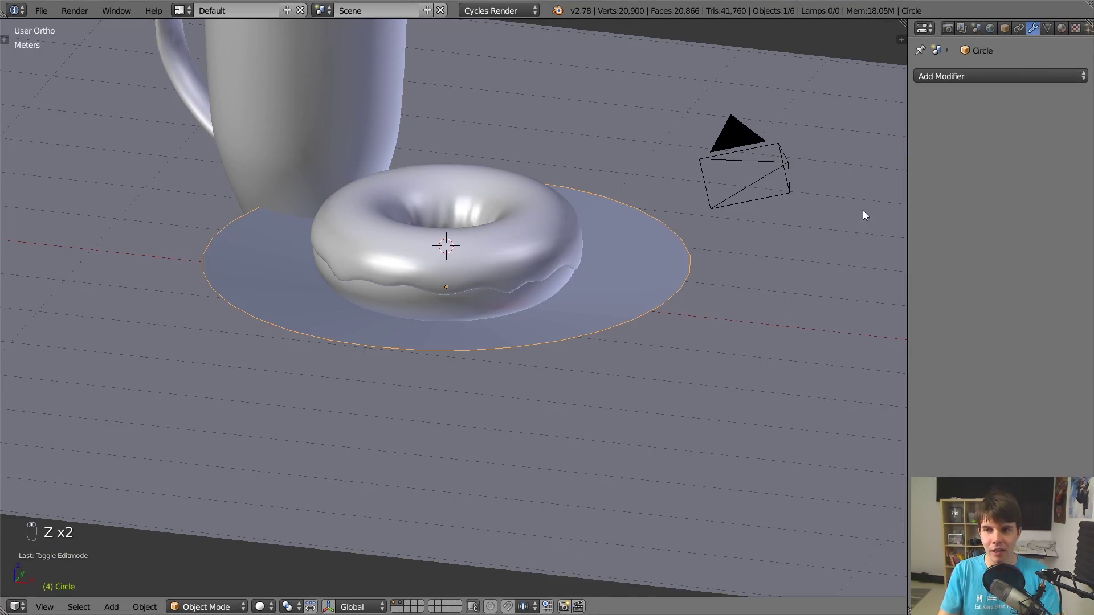
pyautogui.click(993, 76)
pyautogui.click(980, 76)
pyautogui.click(969, 76)
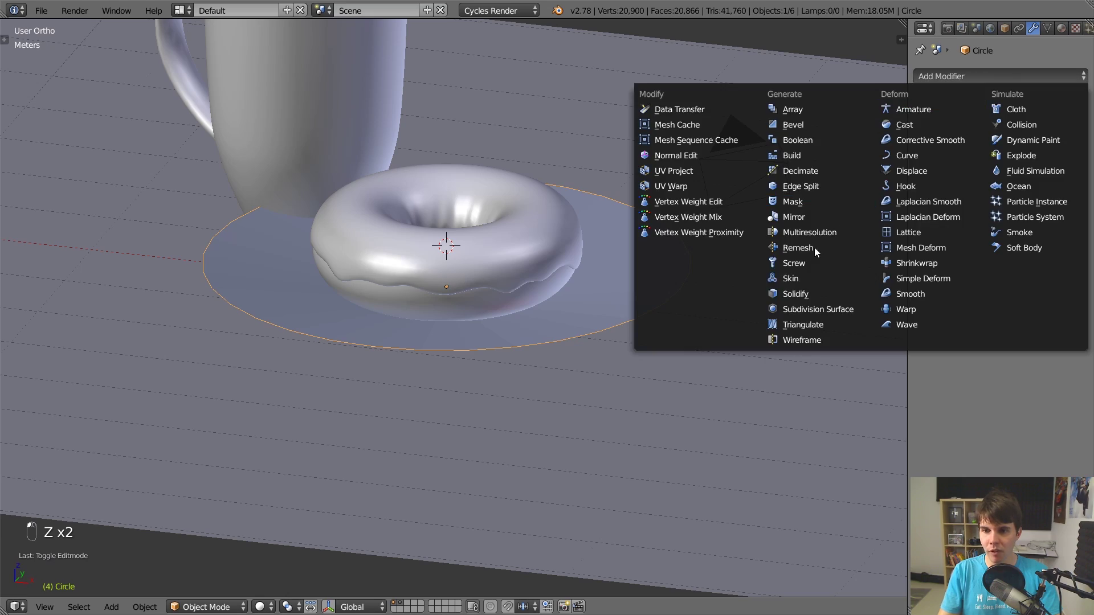
pyautogui.click(799, 306)
pyautogui.scroll(1, 631, 327)
pyautogui.click(992, 174)
# Step: Compare the plate's subdivided mesh with the mug's mesh in wireframe and solid shading
pyautogui.press('z')
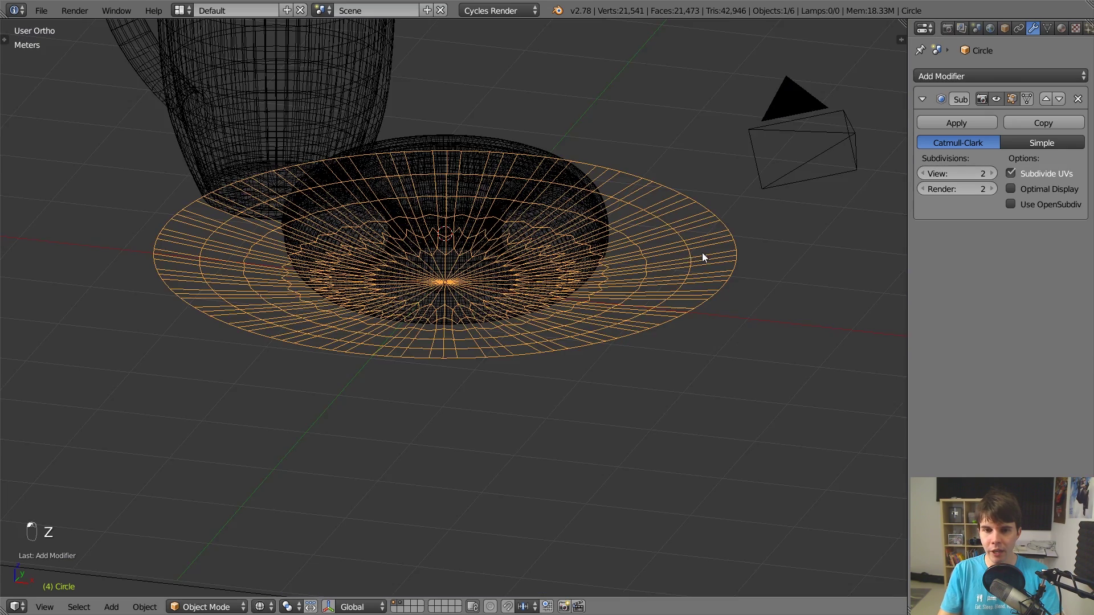
pyautogui.moveTo(703, 254); pyautogui.dragTo(622, 264, button='middle')
pyautogui.press('z')
pyautogui.moveTo(469, 302); pyautogui.dragTo(498, 305, button='middle')
pyautogui.press('Tab')
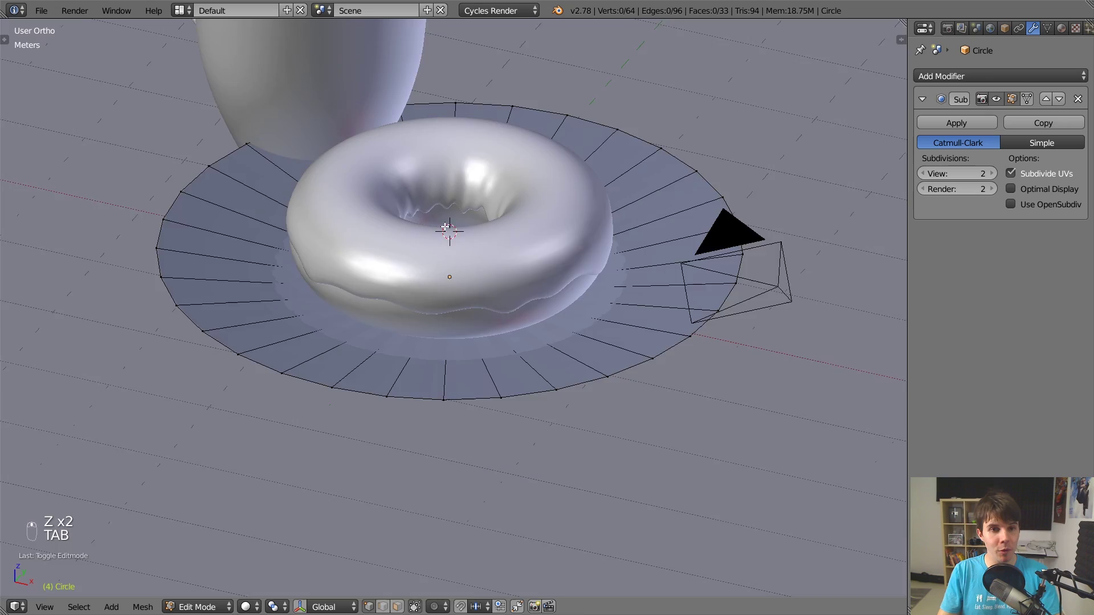
pyautogui.scroll(-4, 445, 228)
pyautogui.press('Tab')
pyautogui.rightClick(381, 142)
pyautogui.press('z')
pyautogui.press('z')
pyautogui.scroll(4, 410, 207)
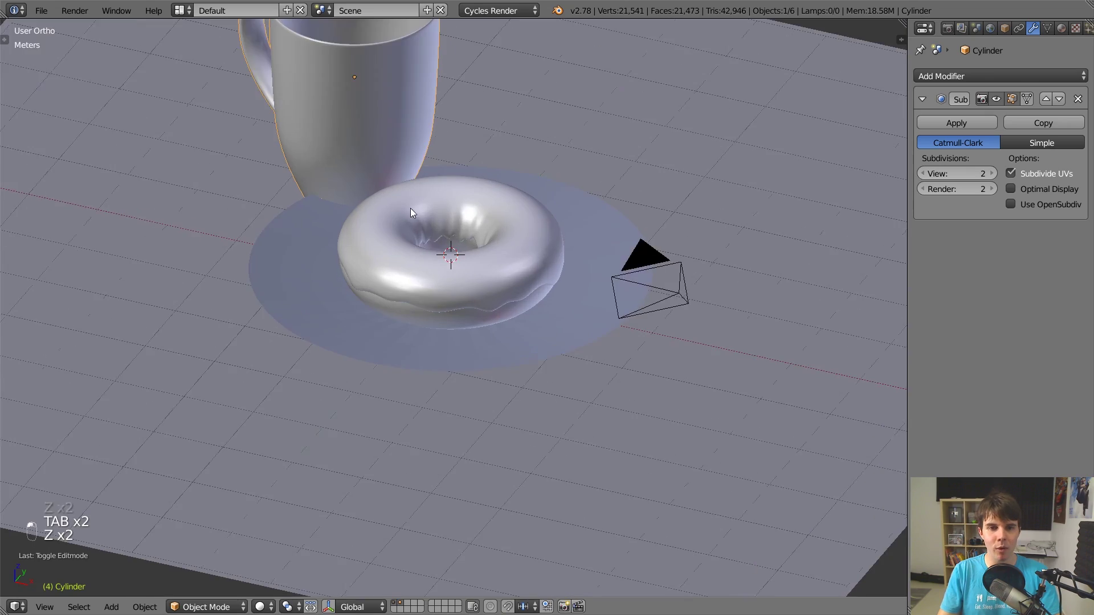
pyautogui.press('Tab')
pyautogui.press('z')
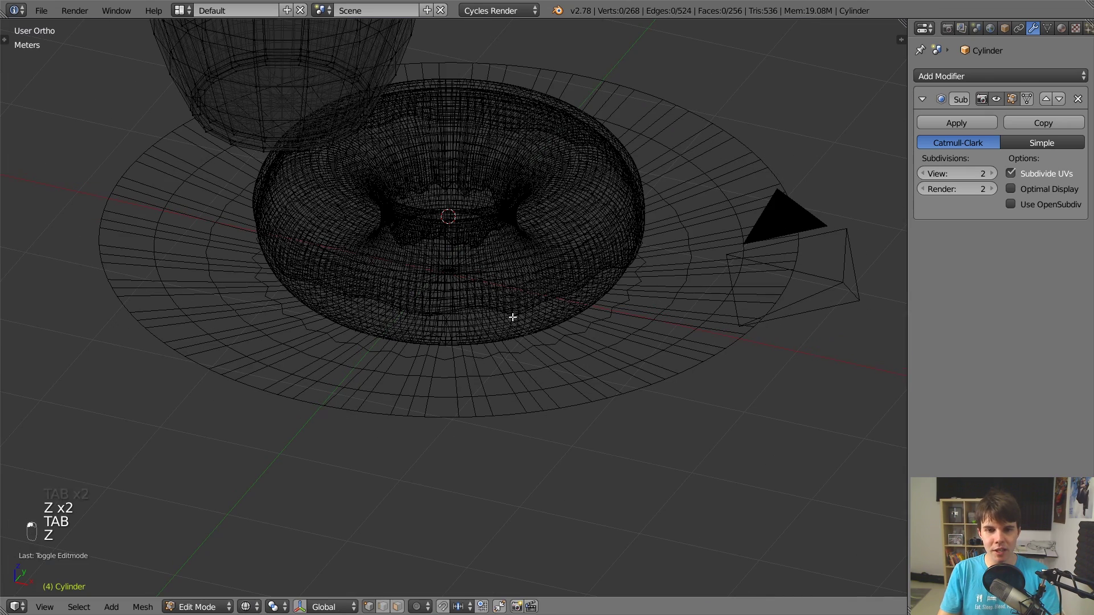
pyautogui.press('a')
pyautogui.press('a')
pyautogui.press('a')
pyautogui.press('Tab')
# Step: Inset the plate's central base face to add a smaller ring of geometry inside it
pyautogui.rightClick(574, 317)
pyautogui.press('Tab')
pyautogui.press('a')
pyautogui.press('a')
pyautogui.press('a')
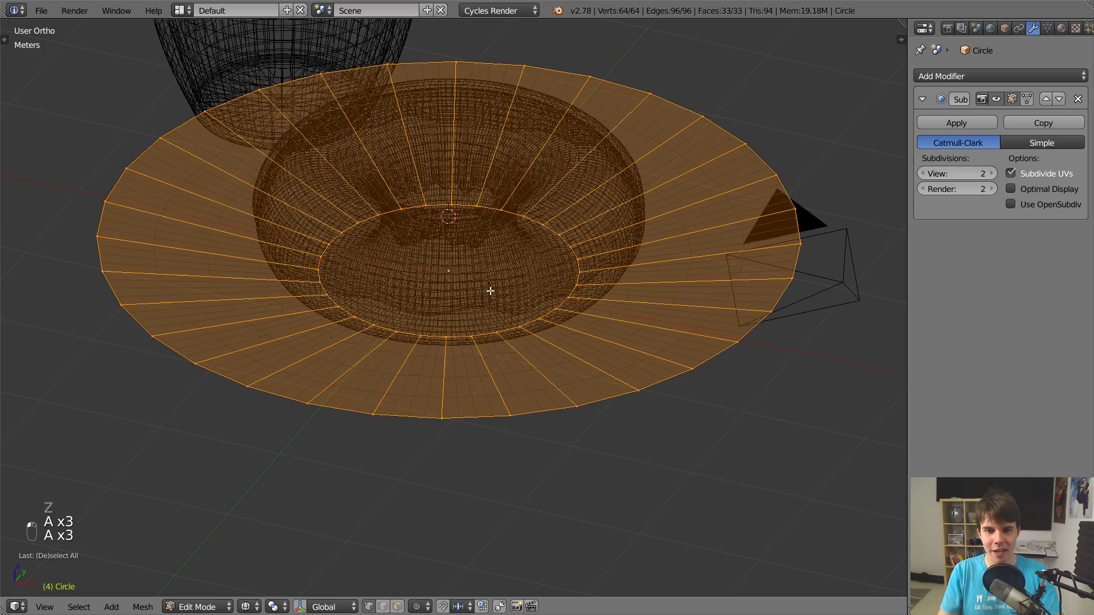
pyautogui.keyDown('alt'); pyautogui.rightClick(524, 317); pyautogui.keyUp('alt')
pyautogui.moveTo(525, 318); pyautogui.dragTo(562, 343, button='middle')
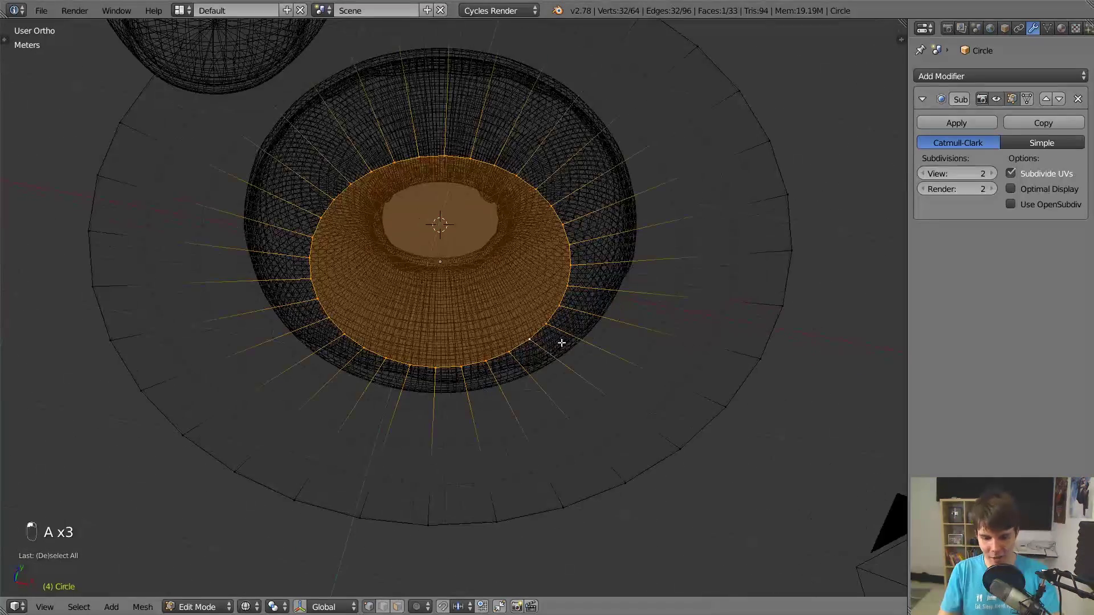
pyautogui.press('i')
pyautogui.click(683, 306)
pyautogui.press('Tab')
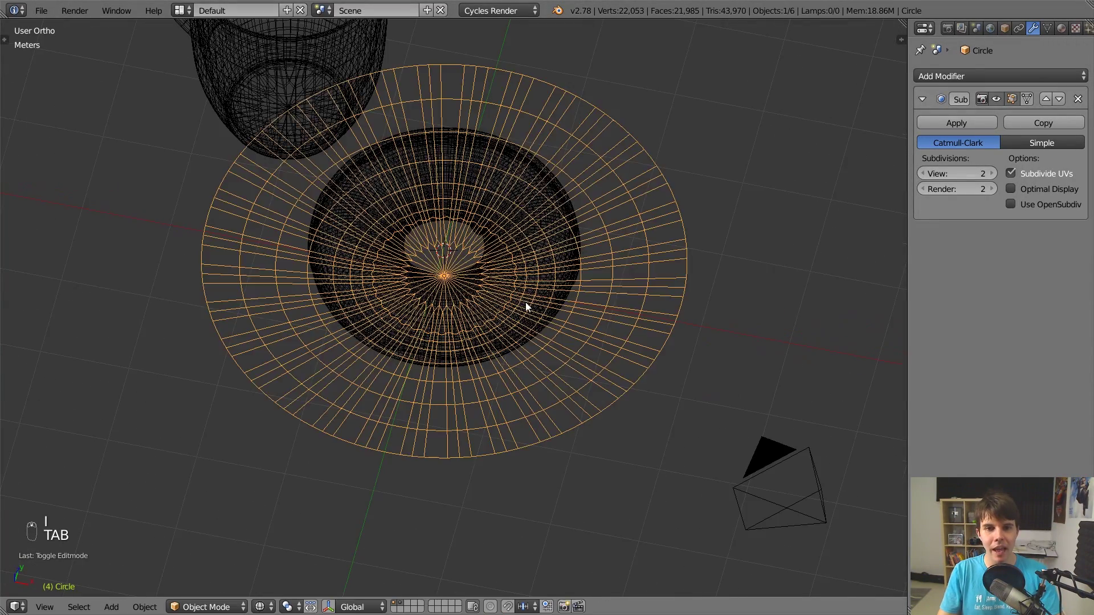
# Step: Examine the inset base of the plate beneath the donut in wireframe and solid shading
pyautogui.press('z')
pyautogui.moveTo(476, 284); pyautogui.dragTo(451, 304, button='middle')
pyautogui.press('Tab')
pyautogui.press('z')
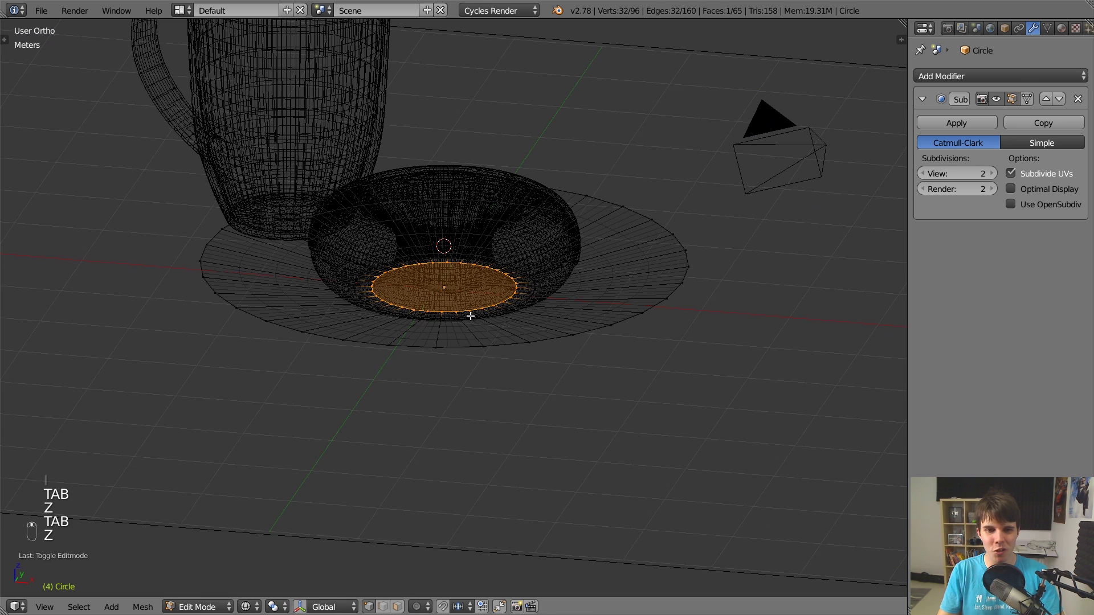
pyautogui.scroll(1, 517, 303)
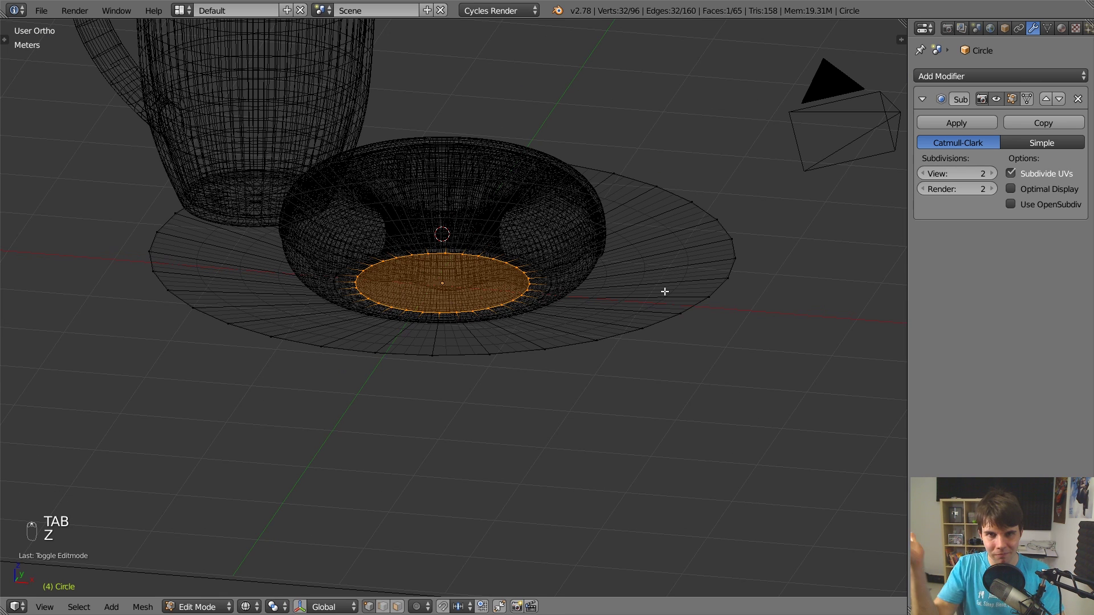
pyautogui.scroll(-1, 662, 295)
pyautogui.press('z')
pyautogui.scroll(1, 513, 286)
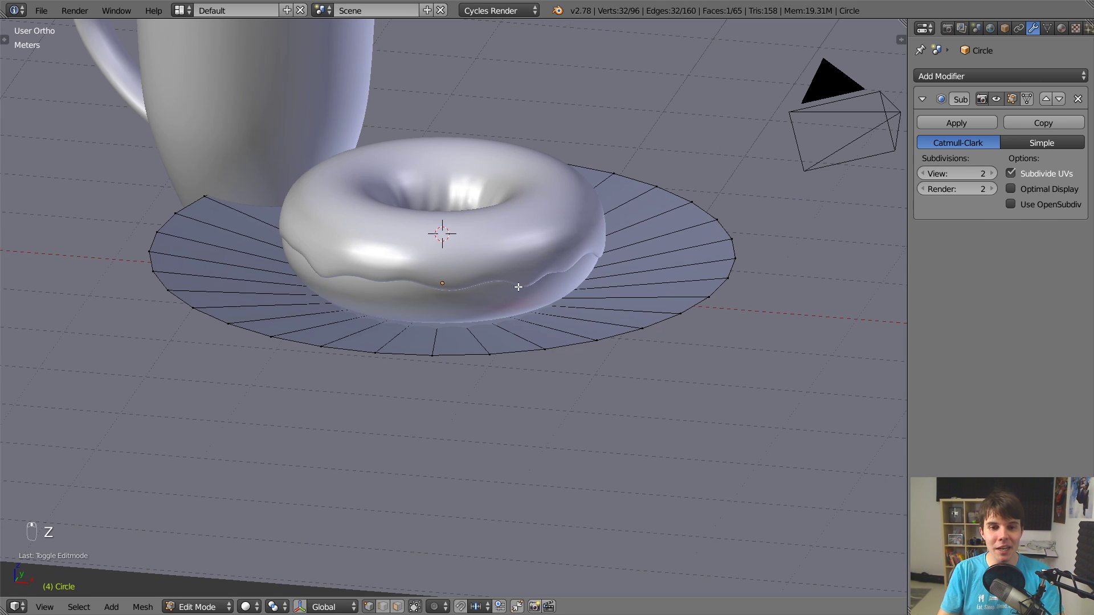
pyautogui.scroll(-2, 551, 294)
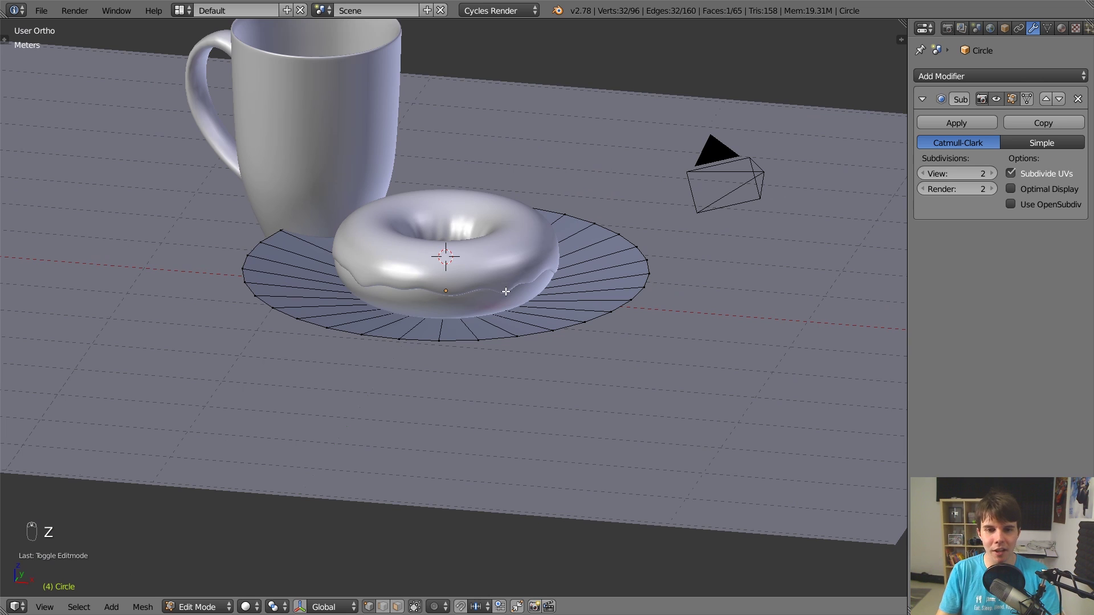
# Step: Add a Solidify modifier to the plate, place it above the Subdivision Surface modifier, and set its thickness to 16 cm
pyautogui.press('Tab')
pyautogui.moveTo(613, 297); pyautogui.dragTo(647, 248, button='middle')
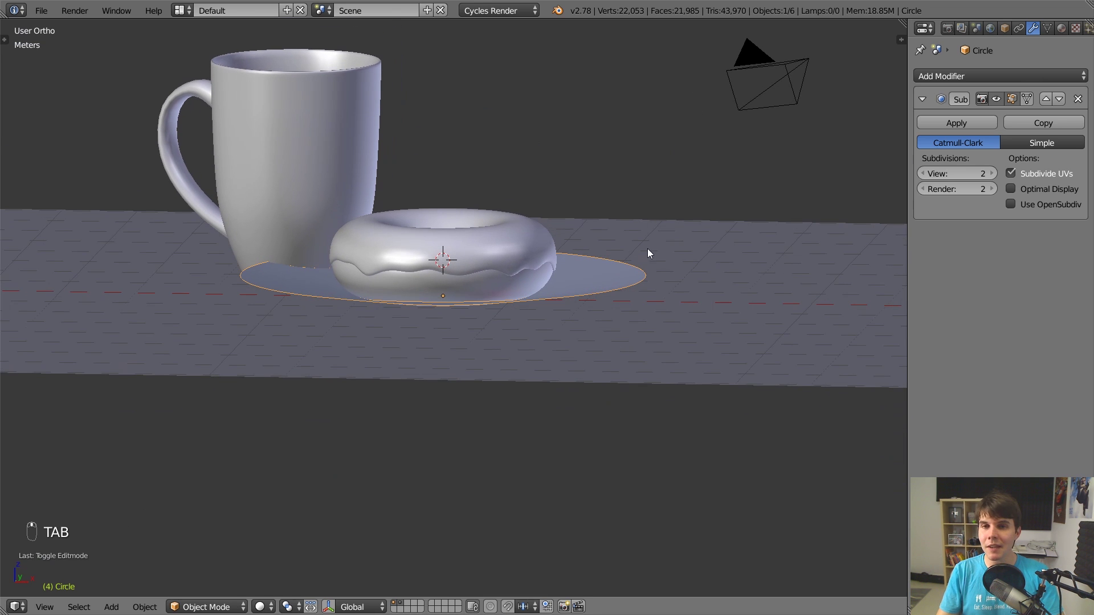
pyautogui.click(972, 78)
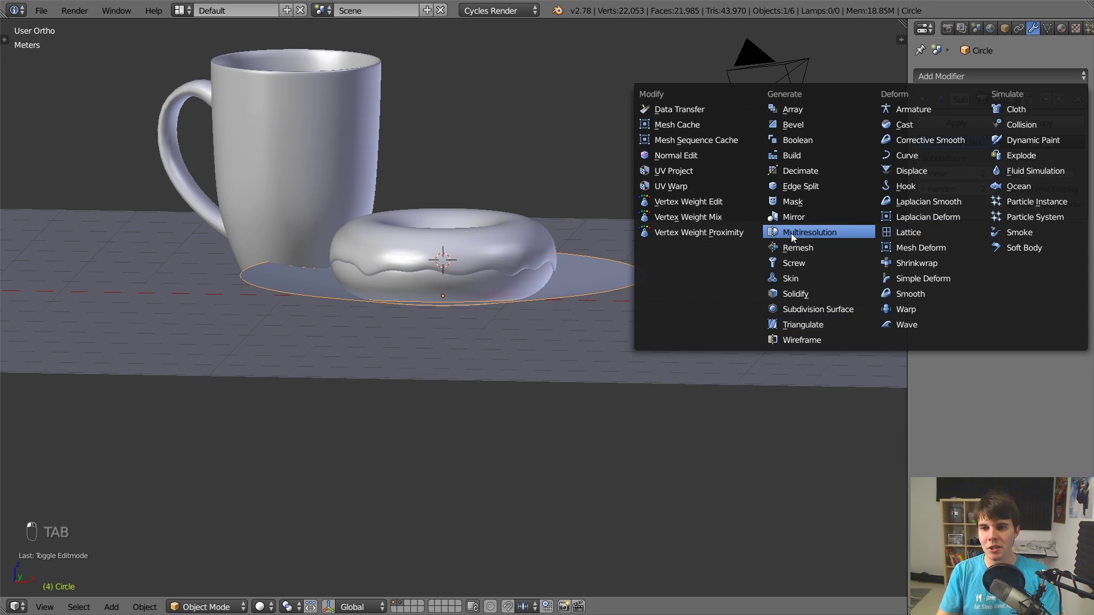
pyautogui.click(806, 294)
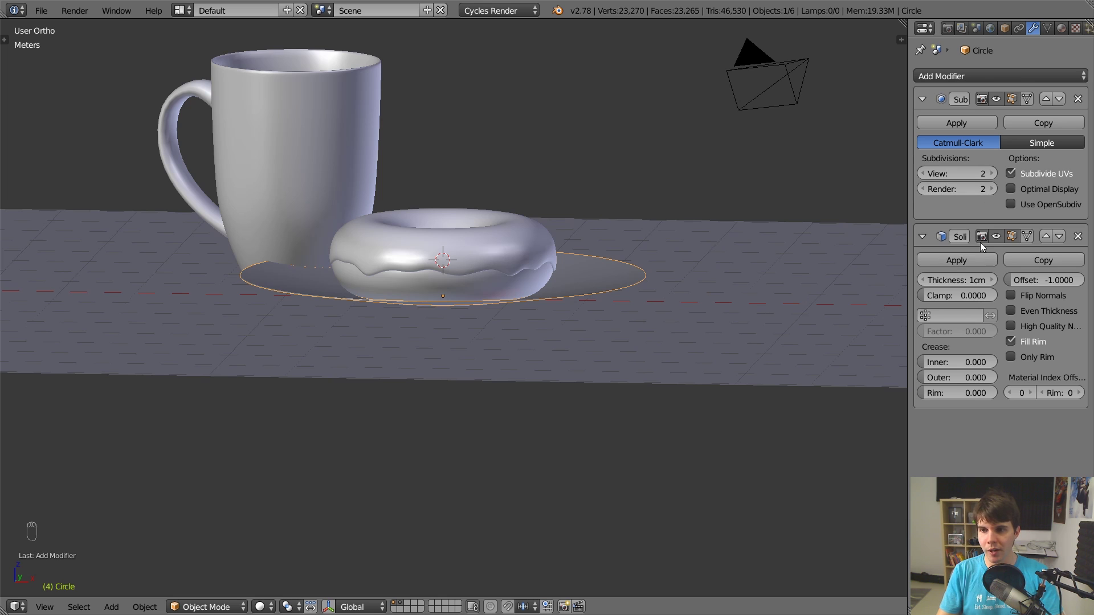
pyautogui.click(1047, 239)
pyautogui.moveTo(930, 142); pyautogui.dragTo(955, 142)
pyautogui.scroll(3, 679, 210)
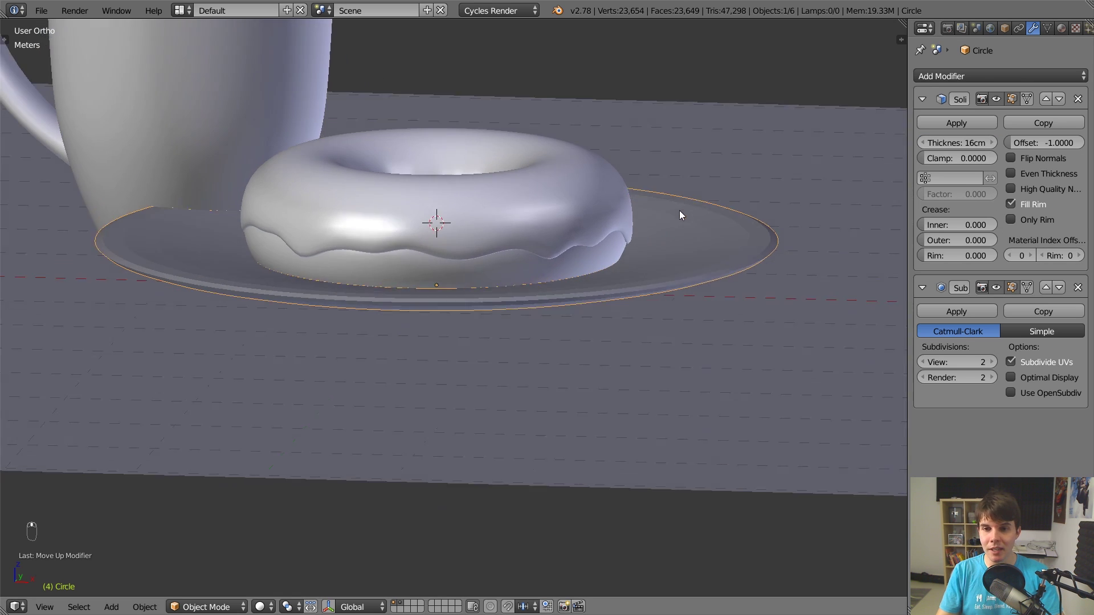
# Step: Shade the plate smooth and set its Solidify thickness to 7.2 cm
pyautogui.press('t')
pyautogui.click(53, 132)
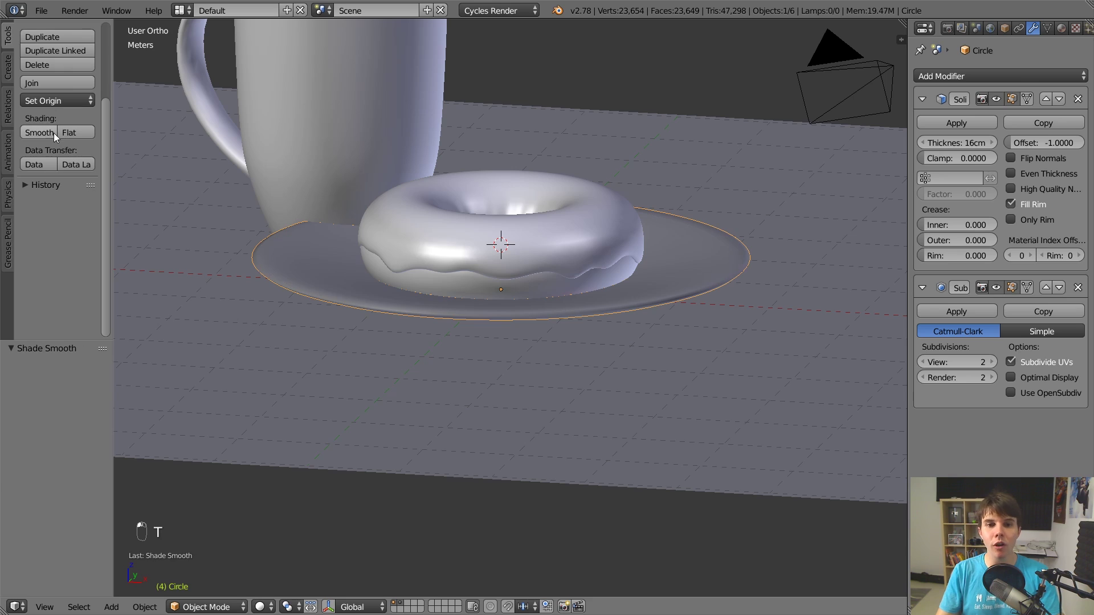
pyautogui.press('t')
pyautogui.moveTo(687, 284)
pyautogui.mouseDown(button='middle')
pyautogui.moveTo(649, 296)
pyautogui.moveTo(684, 274)
pyautogui.mouseUp(button='middle')
pyautogui.moveTo(957, 142); pyautogui.dragTo(934, 143)
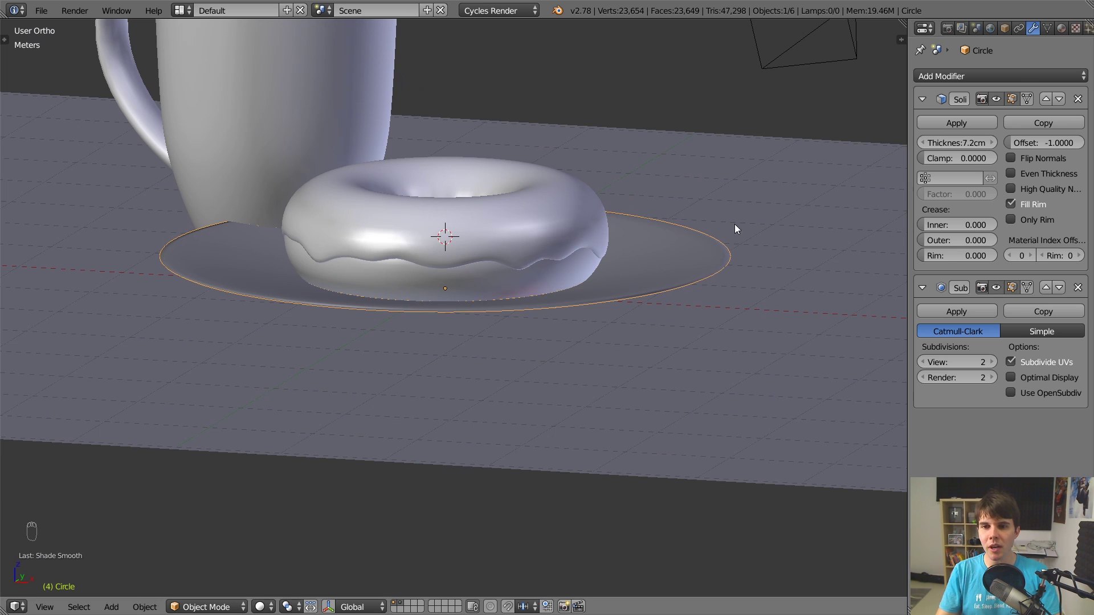
pyautogui.moveTo(734, 224); pyautogui.dragTo(736, 258, button='middle')
pyautogui.scroll(-2, 614, 327)
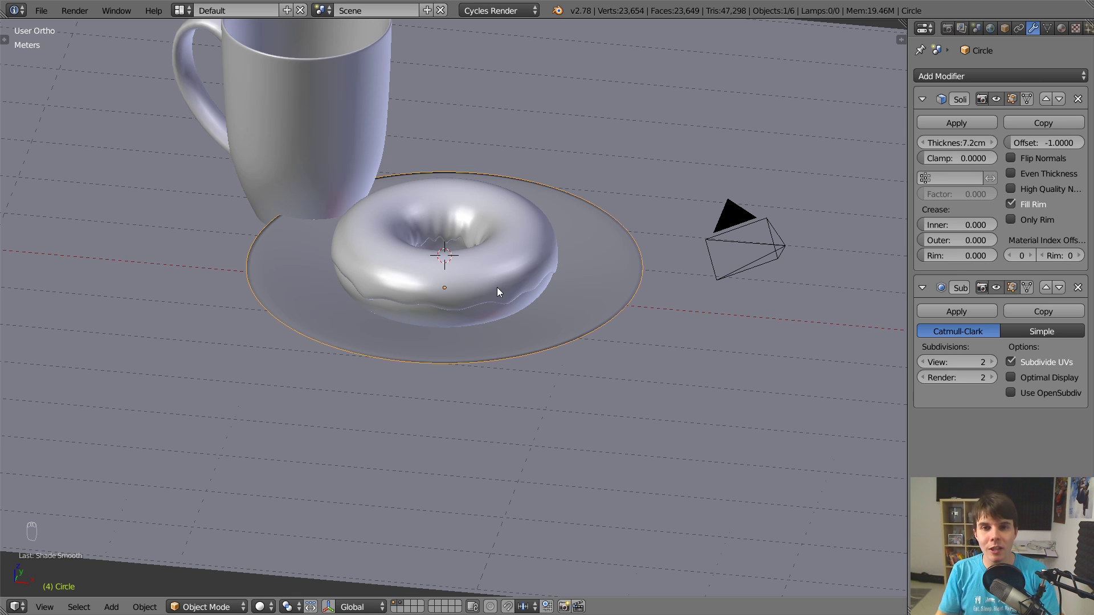
pyautogui.moveTo(497, 287); pyautogui.dragTo(548, 268, button='middle')
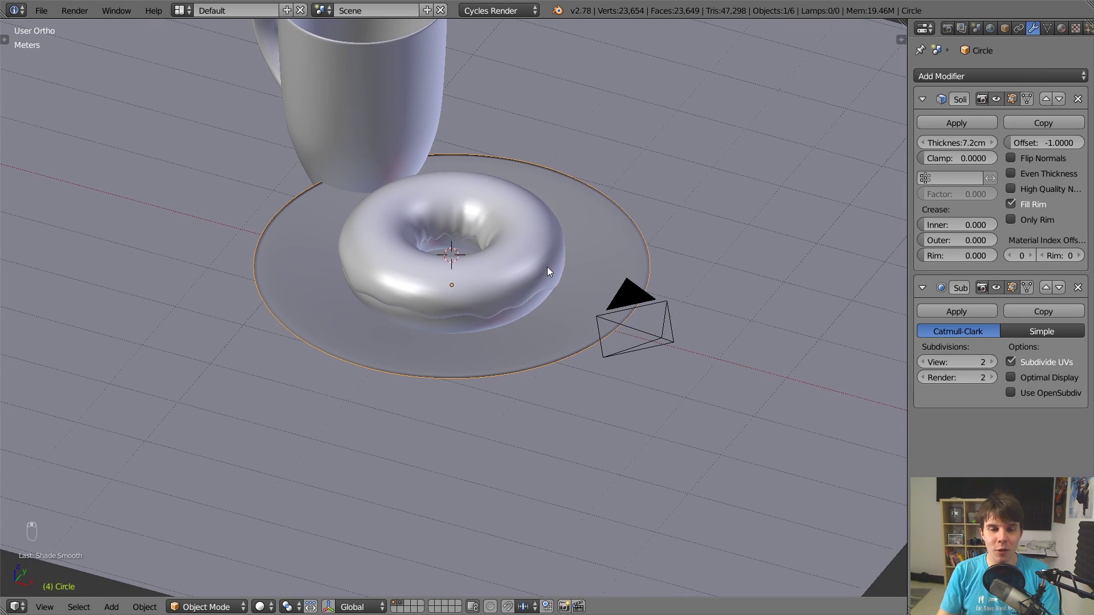
pyautogui.scroll(2, 569, 255)
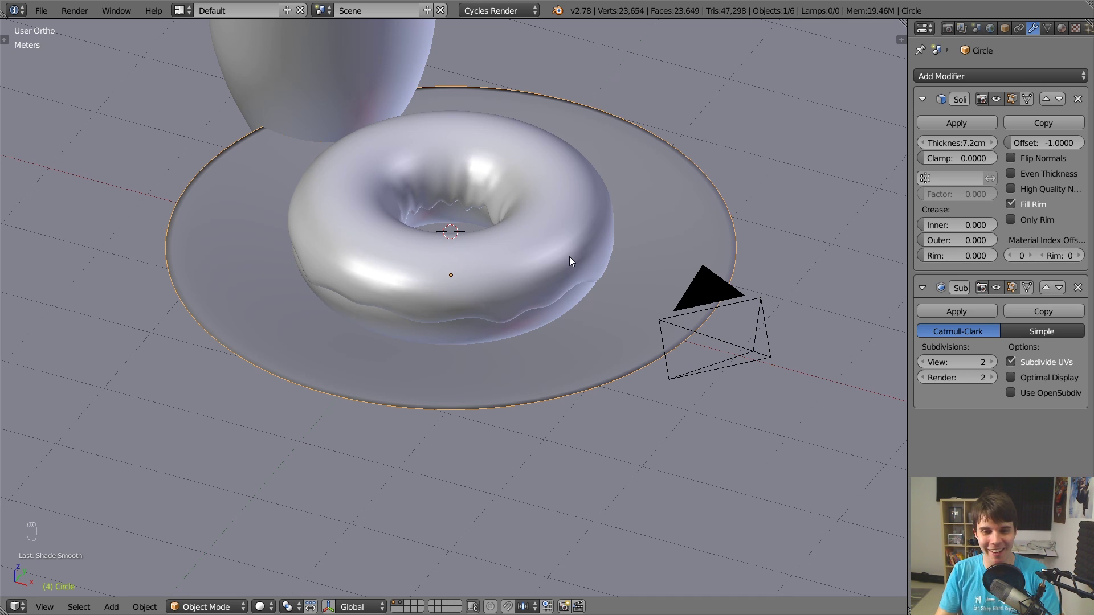
pyautogui.moveTo(569, 257); pyautogui.dragTo(630, 255, button='middle')
# Step: Add a loop cut around the plate's sloped side and slide it close to the outer rim
pyautogui.press('Tab')
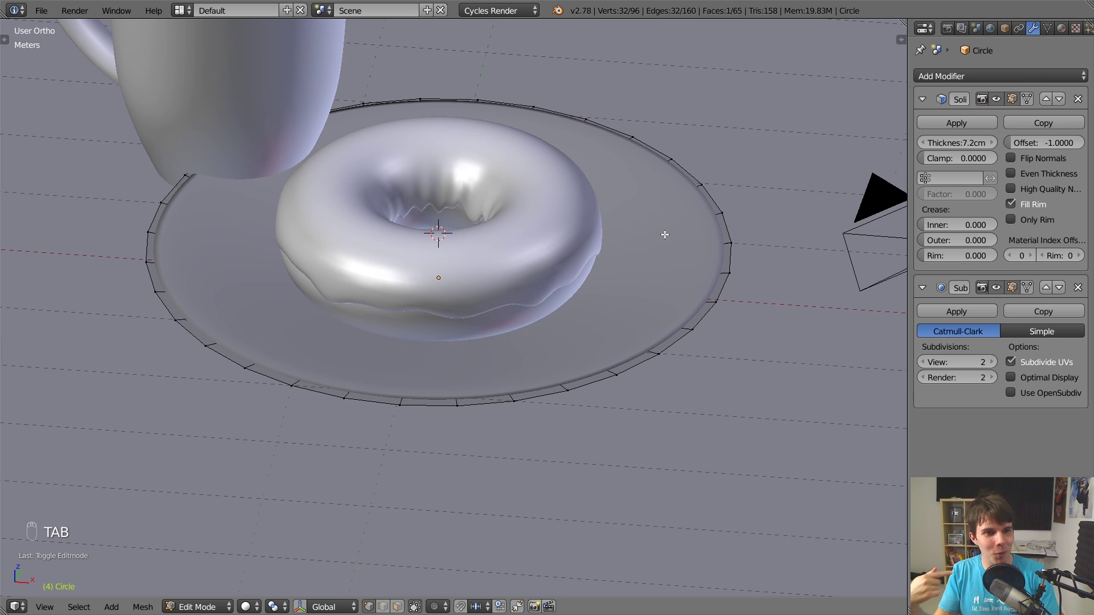
pyautogui.hotkey('ctrl', 'r')
pyautogui.click(686, 234)
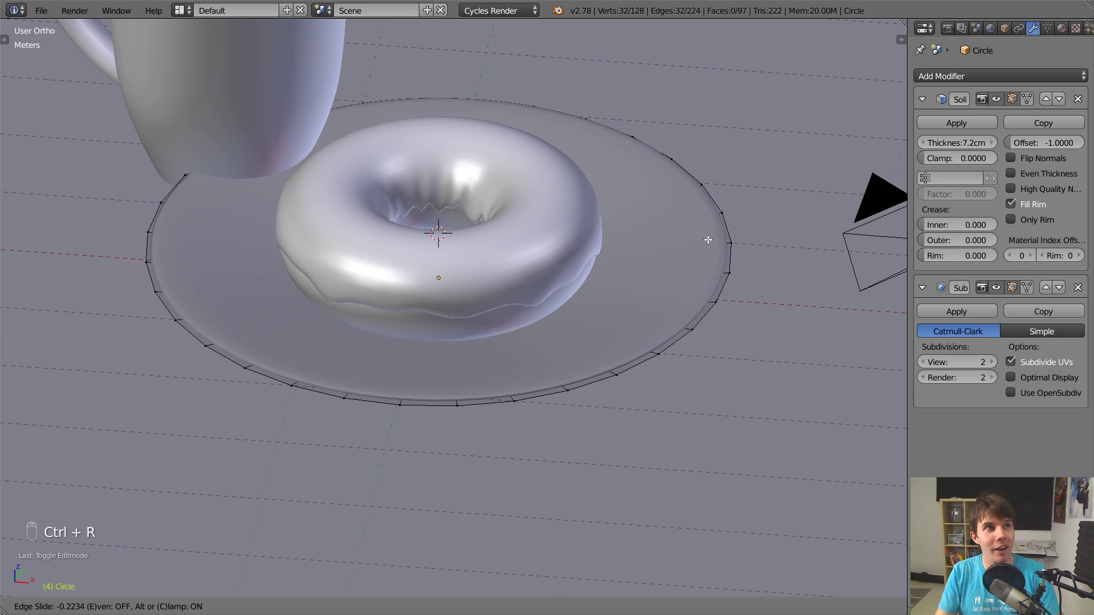
pyautogui.click(751, 213)
pyautogui.moveTo(745, 212); pyautogui.dragTo(717, 216, button='middle')
pyautogui.press('z')
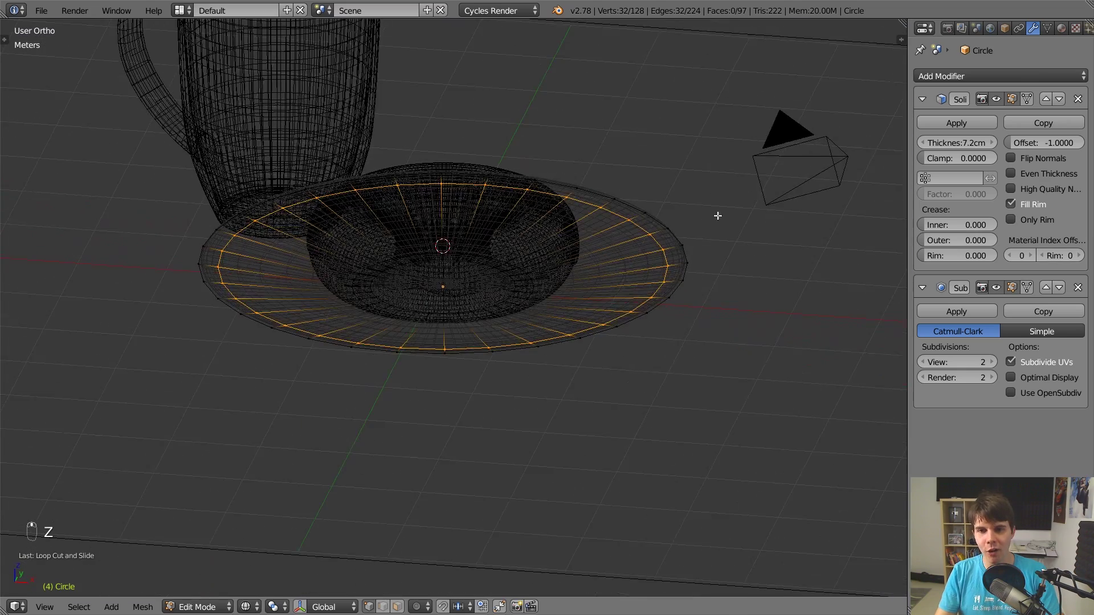
pyautogui.scroll(3, 718, 216)
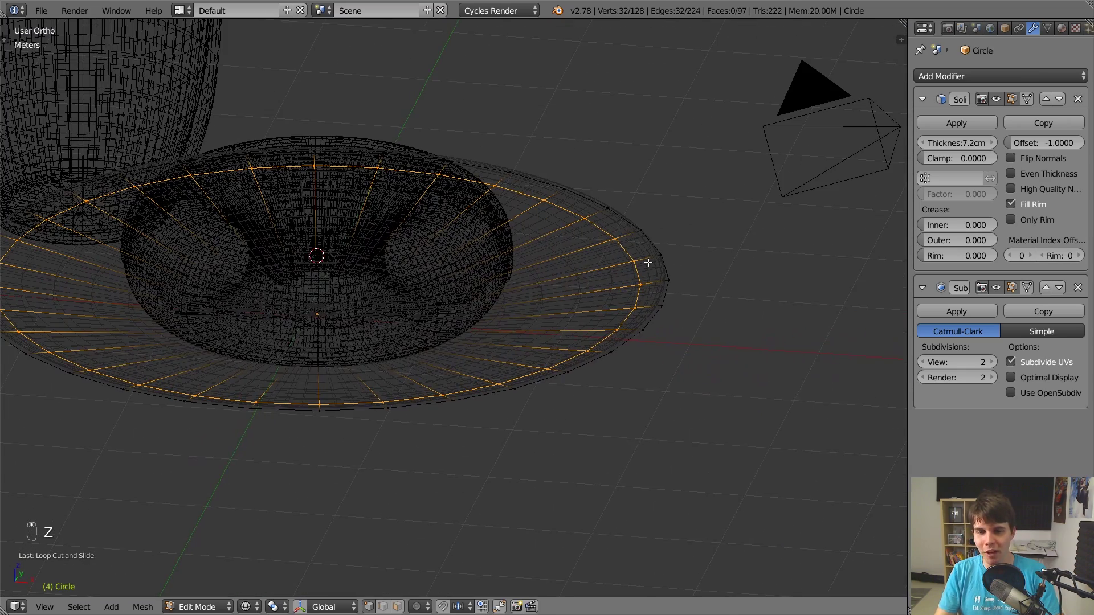
pyautogui.press('z')
pyautogui.scroll(-3, 645, 271)
pyautogui.press('z')
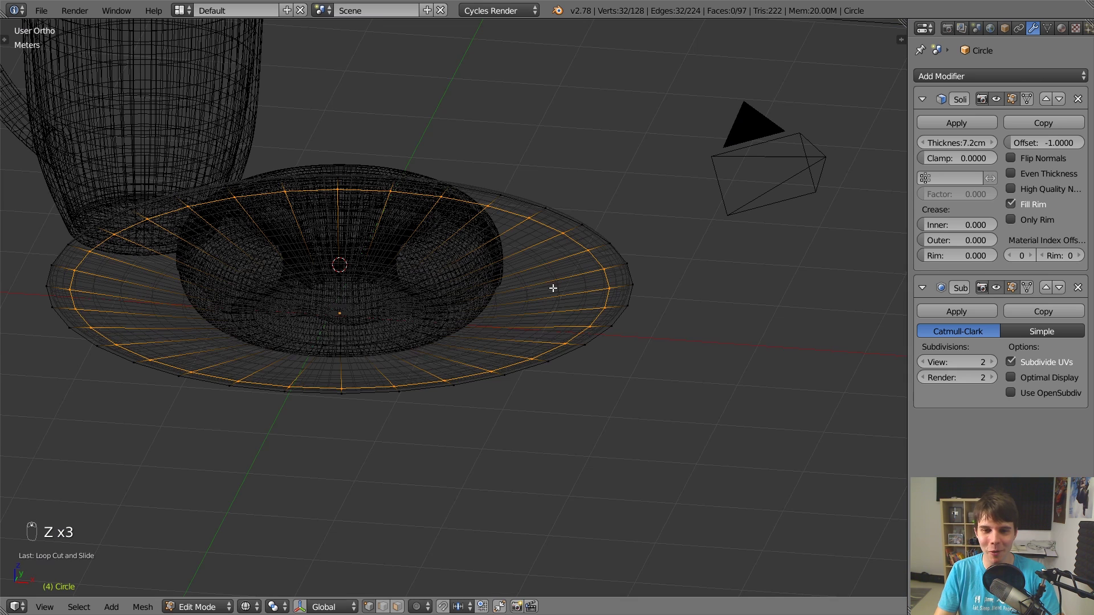
# Step: Undo the loop cut on the plate and examine the rim in solid shading without it
pyautogui.scroll(2, 563, 308)
pyautogui.press('z')
pyautogui.hotkey('ctrl', 'z')
pyautogui.scroll(1, 704, 180)
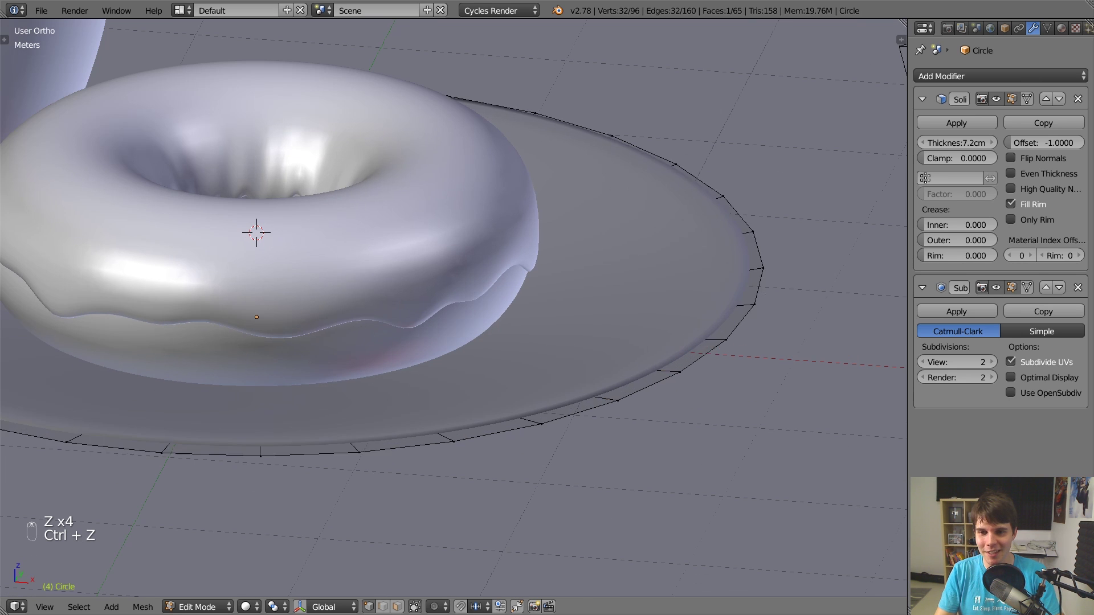
pyautogui.press('Tab')
pyautogui.moveTo(704, 176); pyautogui.dragTo(575, 494, button='middle')
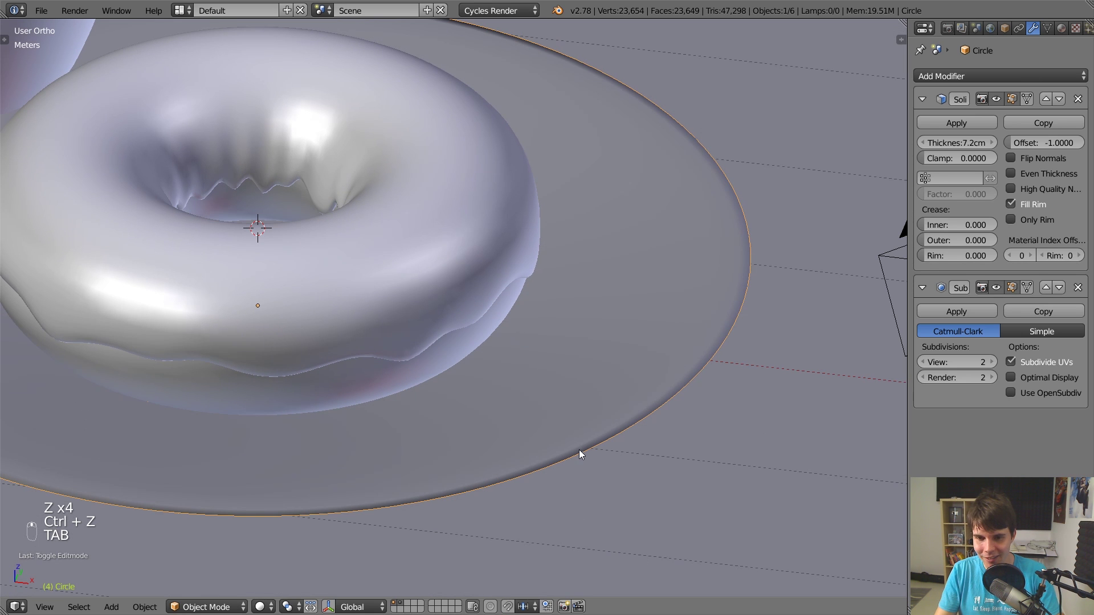
# Step: Add a loop cut around the plate's sloped side again, slide it close to the outer rim, and check the plate in solid shading
pyautogui.press('Tab')
pyautogui.press('z')
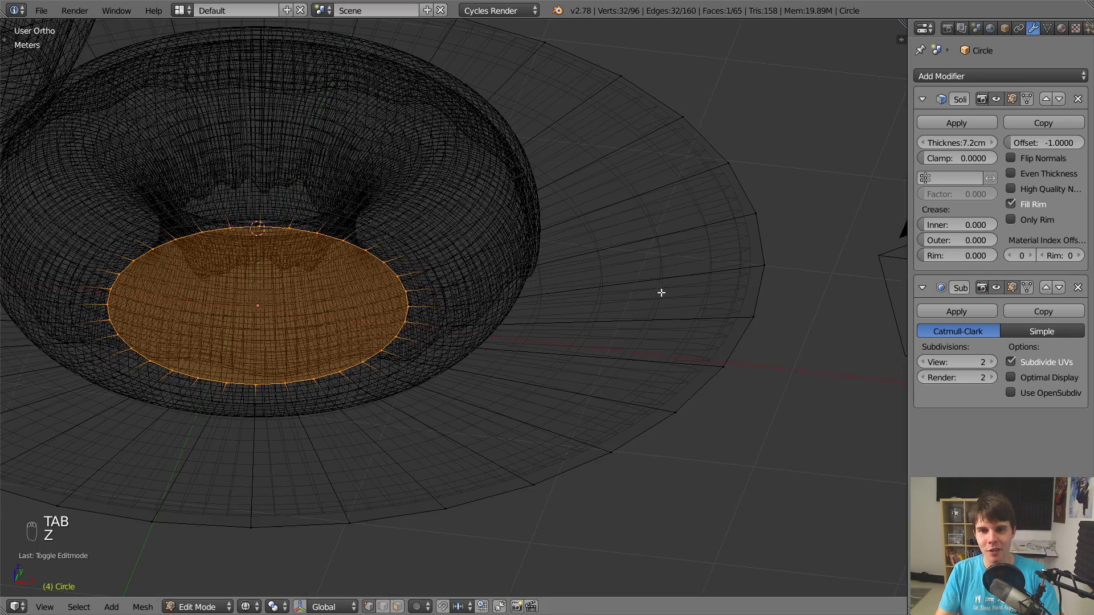
pyautogui.hotkey('ctrl', 'r')
pyautogui.click(670, 244)
pyautogui.click(776, 244)
pyautogui.press('z')
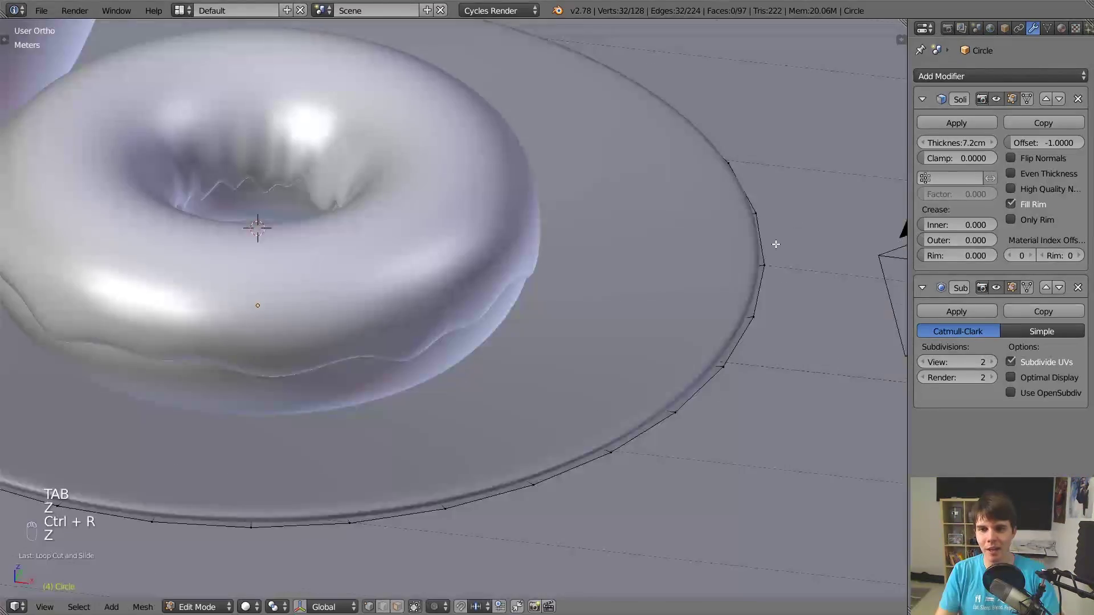
pyautogui.press('Tab')
pyautogui.scroll(-2, 627, 274)
pyautogui.moveTo(561, 299); pyautogui.dragTo(581, 265, button='middle')
pyautogui.scroll(-2, 524, 282)
pyautogui.moveTo(509, 288)
pyautogui.mouseDown(button='middle')
pyautogui.moveTo(512, 304)
pyautogui.moveTo(528, 294)
pyautogui.mouseUp(button='middle')
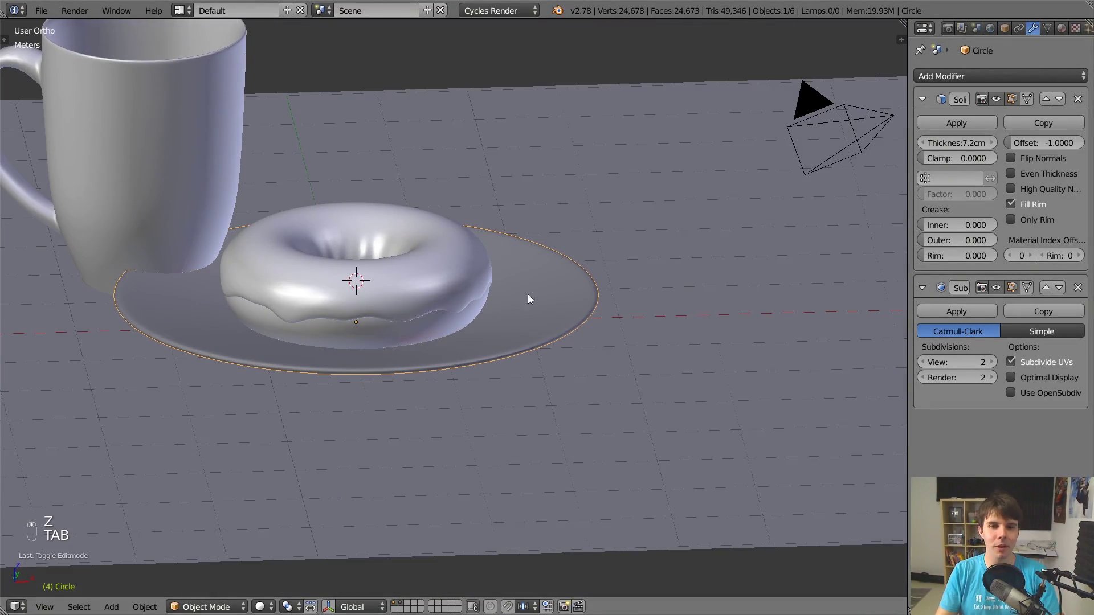
# Step: Set the plate's Solidify thickness to 4.3 cm and check the result from several angles
pyautogui.moveTo(957, 143); pyautogui.dragTo(944, 142)
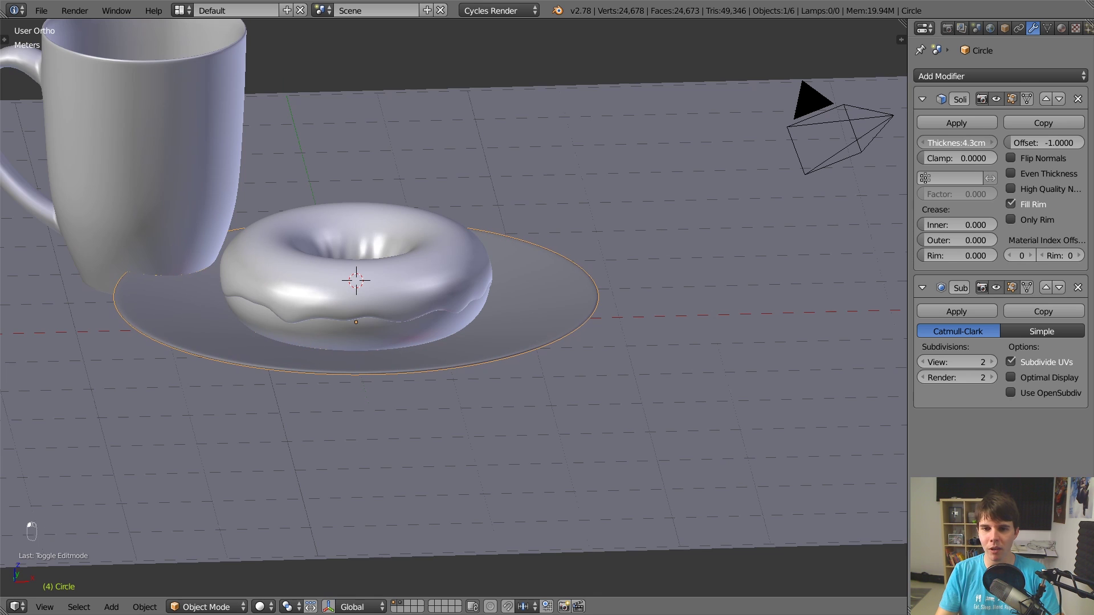
pyautogui.moveTo(706, 265); pyautogui.dragTo(661, 263, button='middle')
pyautogui.hotkey('ctrl', 'a')
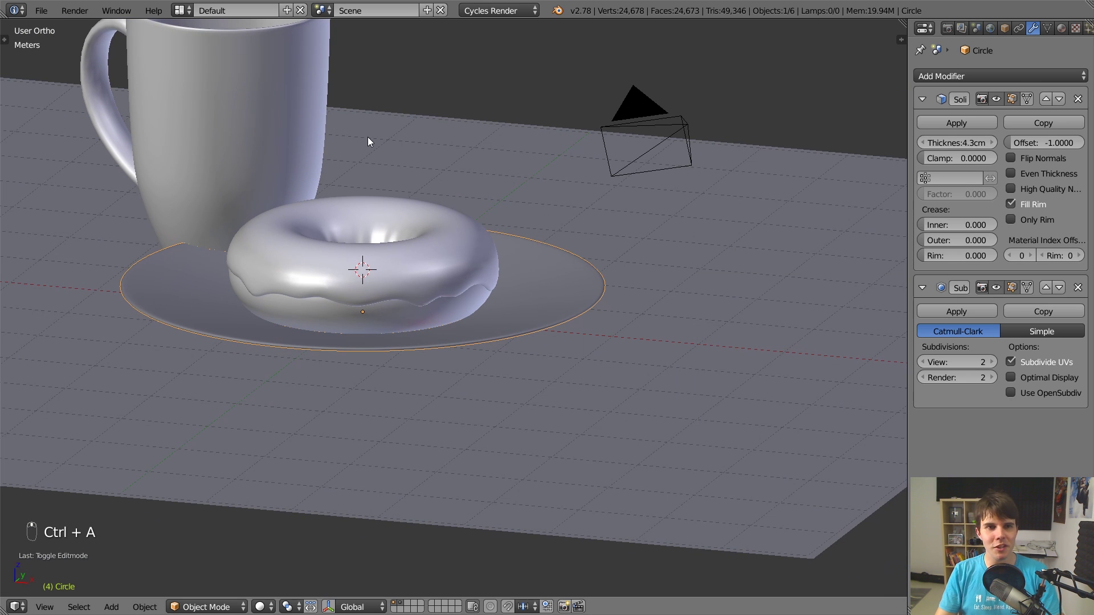
pyautogui.moveTo(409, 142); pyautogui.dragTo(538, 228, button='middle')
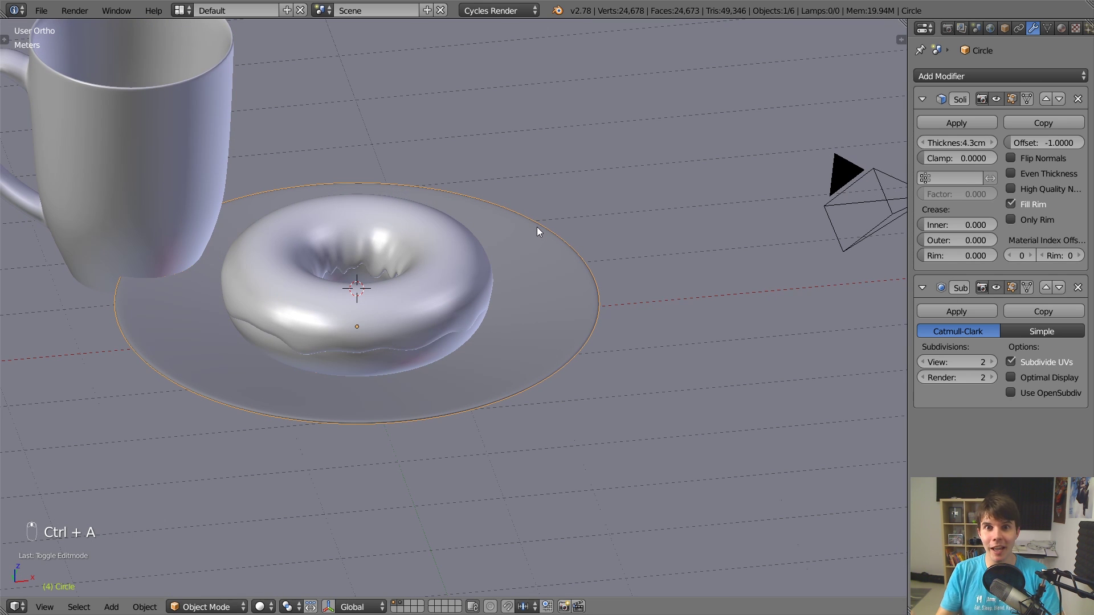
pyautogui.scroll(-2, 449, 192)
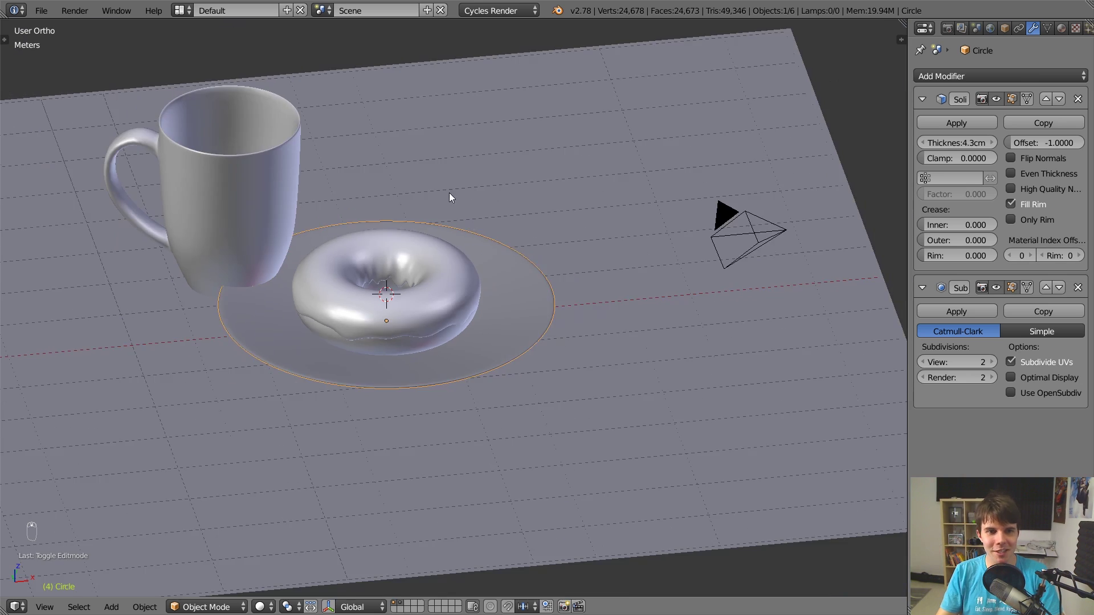
# Step: Move the mug along the global X axis to the opposite side behind the plate
pyautogui.scroll(1, 468, 227)
pyautogui.keyDown('shift'); pyautogui.moveTo(333, 204); pyautogui.dragTo(480, 249, button='middle'); pyautogui.keyUp('shift')
pyautogui.click(391, 221)
pyautogui.press('g')
pyautogui.press('x')
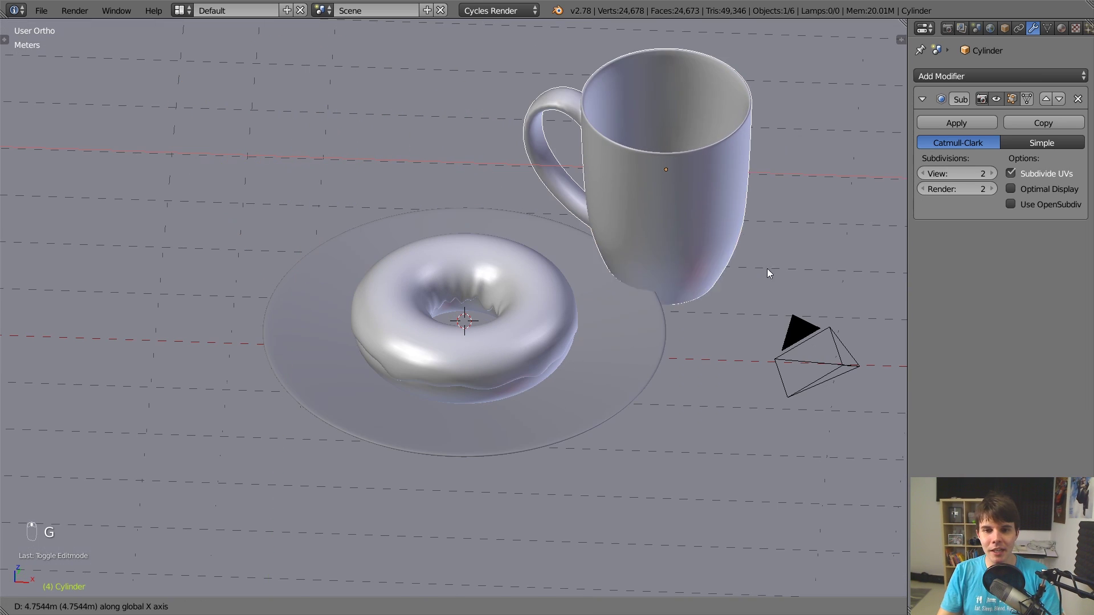
pyautogui.click(808, 275)
pyautogui.moveTo(808, 275); pyautogui.dragTo(642, 197, button='middle')
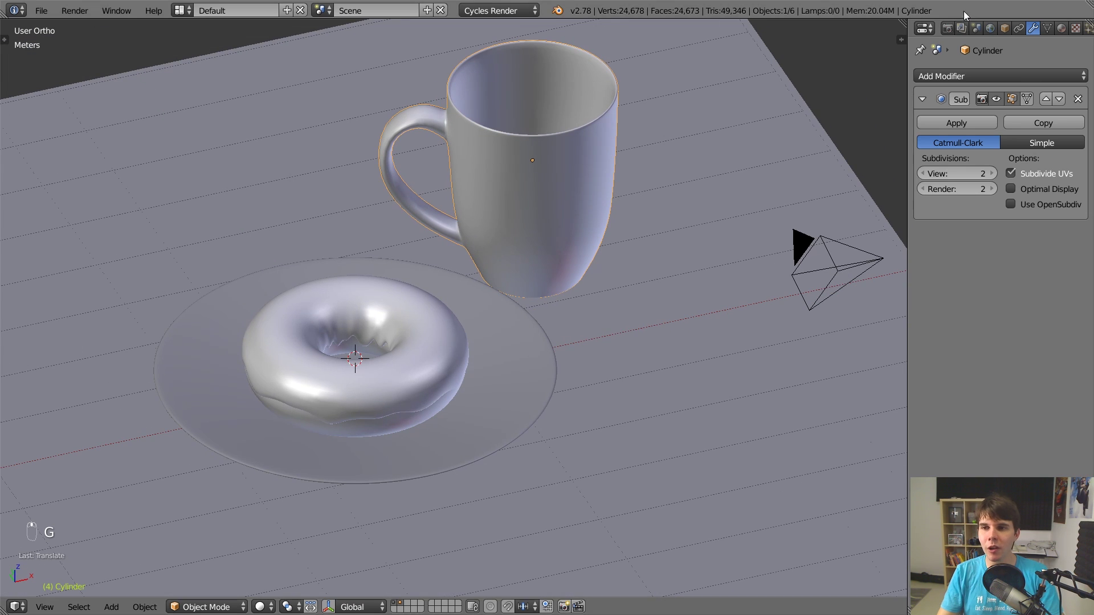
# Step: Split the 3D viewport into two areas and show the mug's ceramic material in a Node Editor in the new one
pyautogui.moveTo(902, 24); pyautogui.dragTo(536, 63)
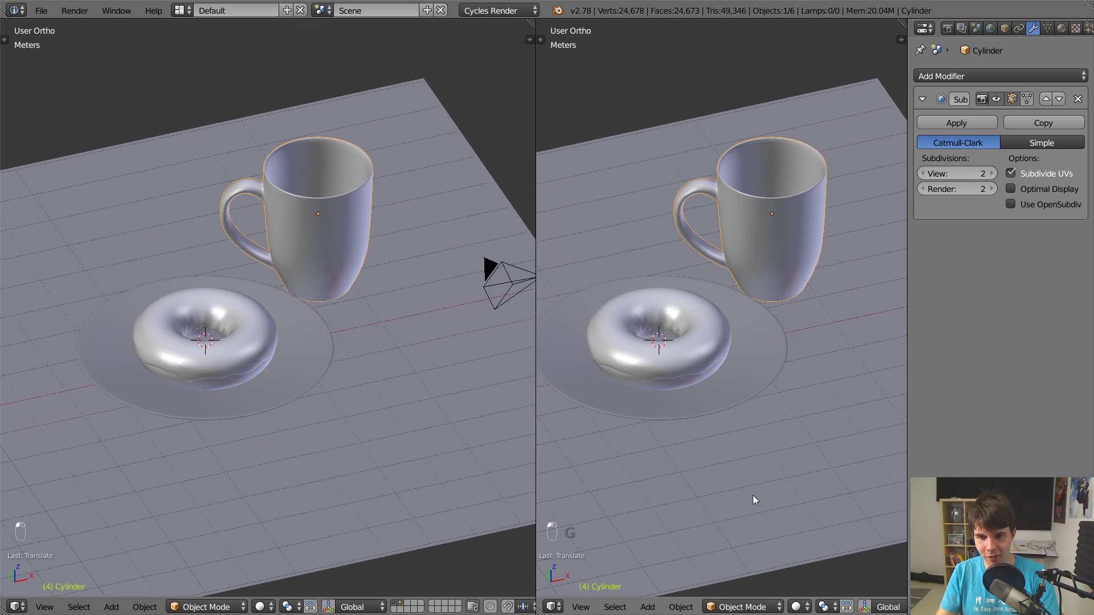
pyautogui.hotkey('shift', 'F3')
pyautogui.press('n')
pyautogui.press('n')
pyautogui.moveTo(630, 420); pyautogui.dragTo(842, 367, button='middle')
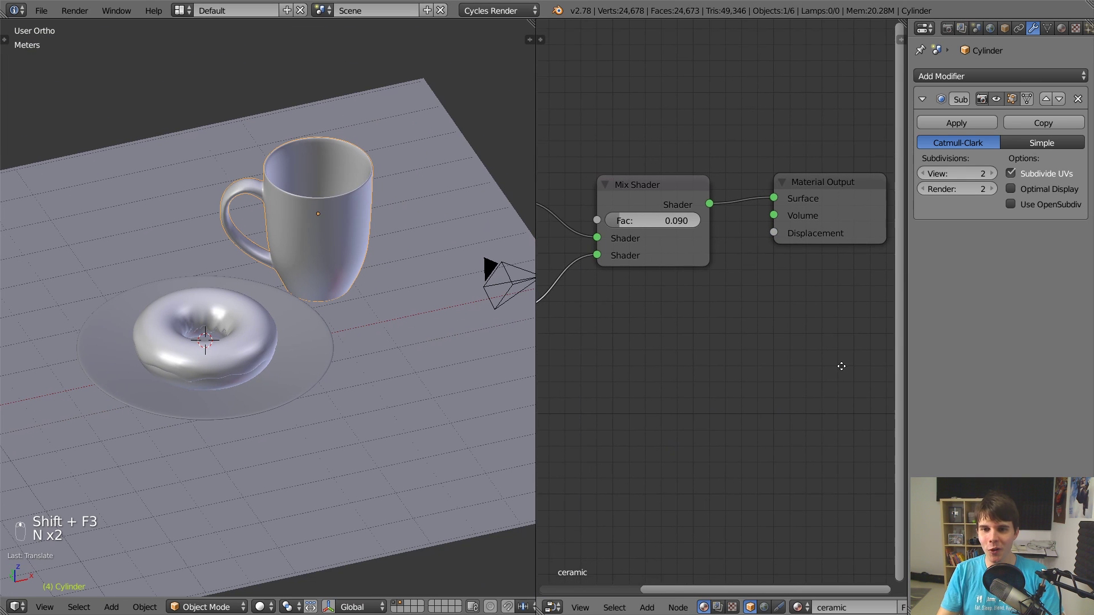
pyautogui.scroll(-3, 753, 396)
pyautogui.moveTo(672, 420); pyautogui.dragTo(701, 413, button='middle')
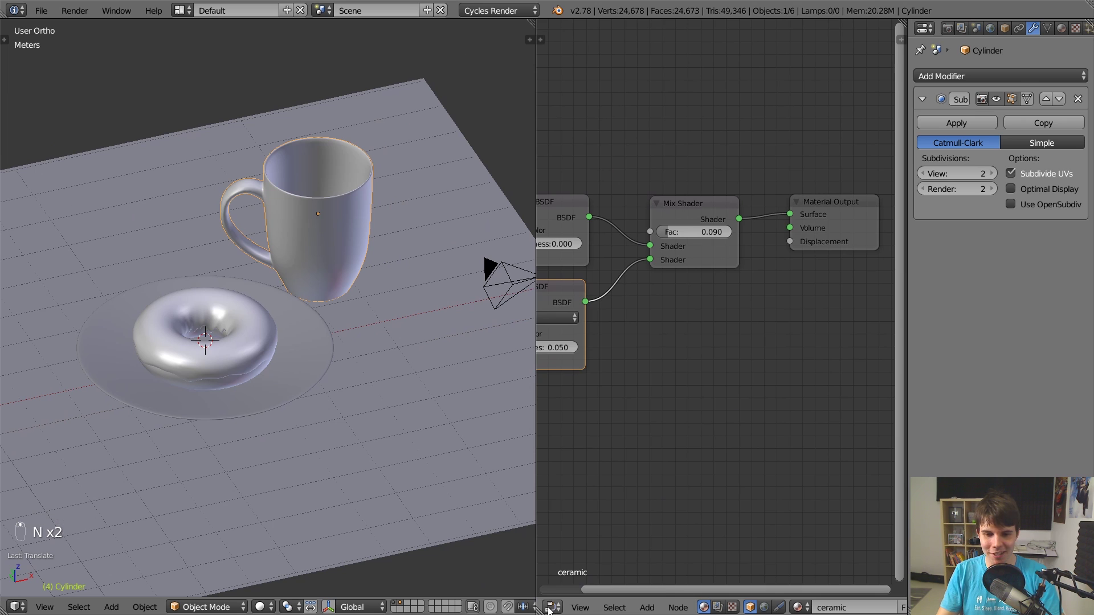
# Step: Toggle the new area repeatedly between the 3D View and the Node Editor, ending on the Node Editor
pyautogui.click(551, 607)
pyautogui.click(573, 589)
pyautogui.click(553, 606)
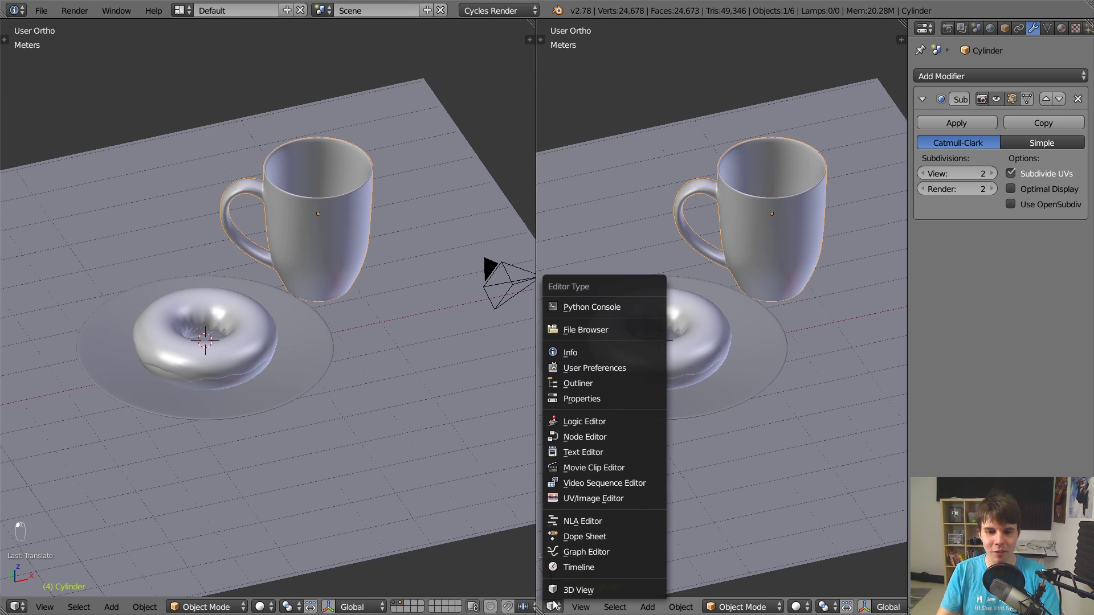
pyautogui.click(613, 434)
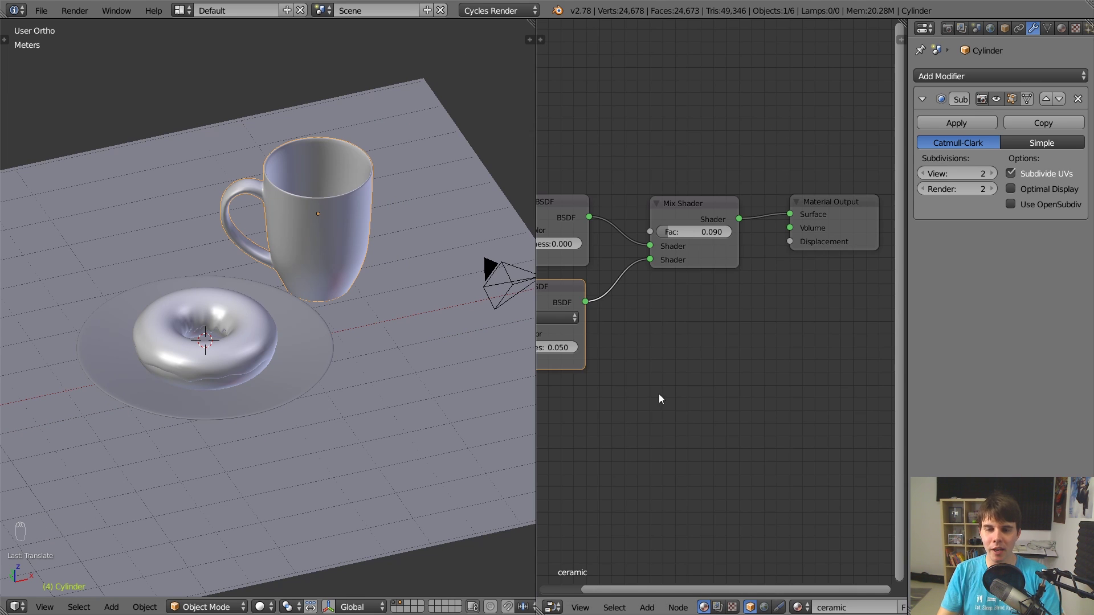
pyautogui.hotkey('shift', 'F3')
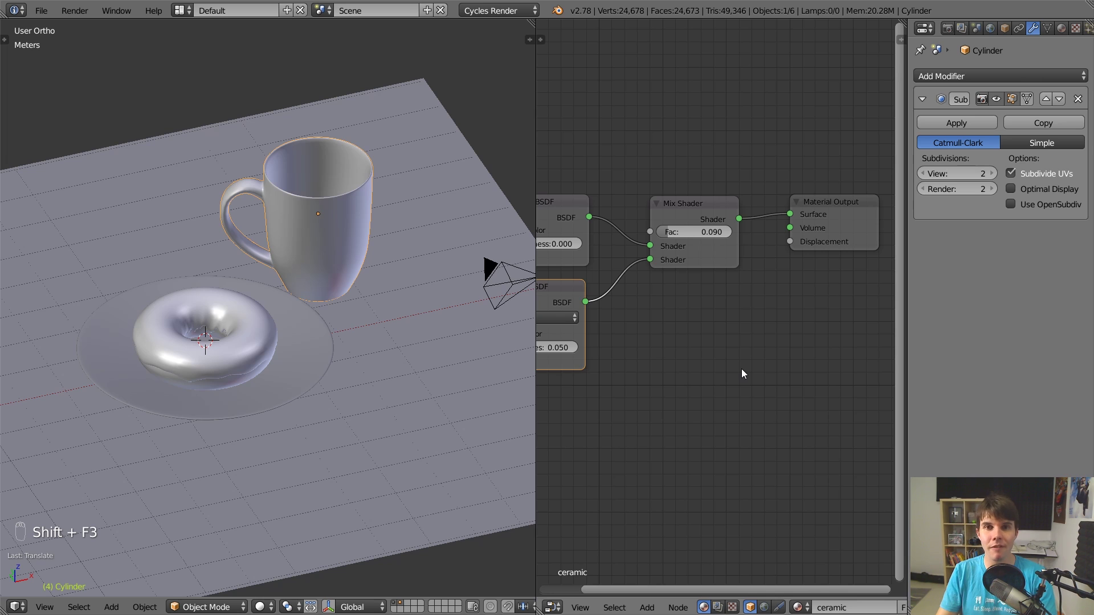
pyautogui.hotkey('shift', 'F5')
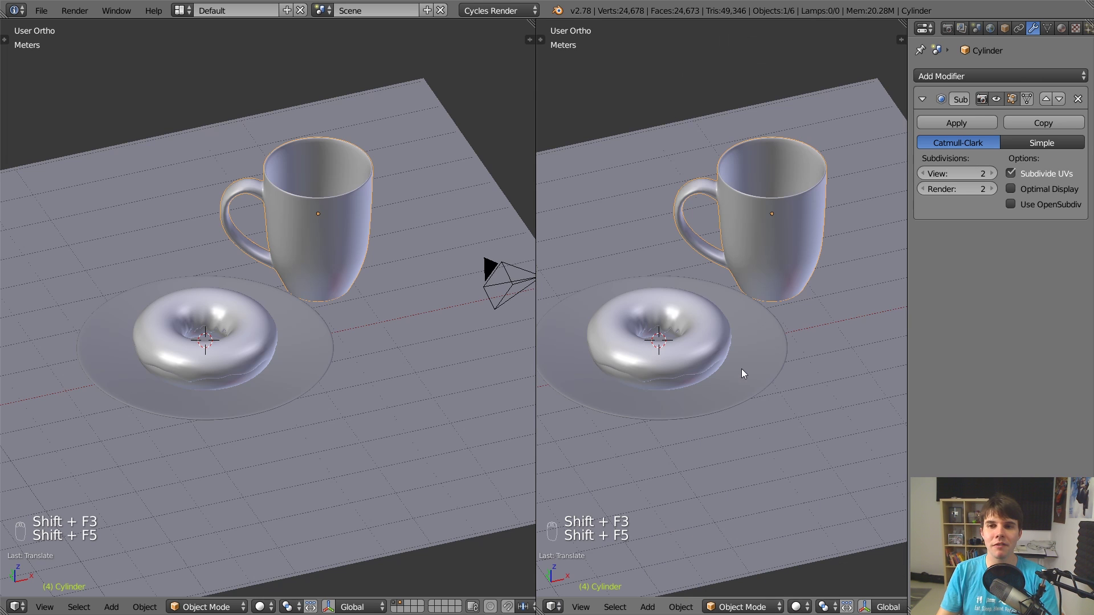
pyautogui.hotkey('shift', 'F3')
pyautogui.hotkey('shift', 'F5')
pyautogui.hotkey('shift', 'F3')
pyautogui.hotkey('shift', 'F5')
pyautogui.hotkey('shift', 'F3')
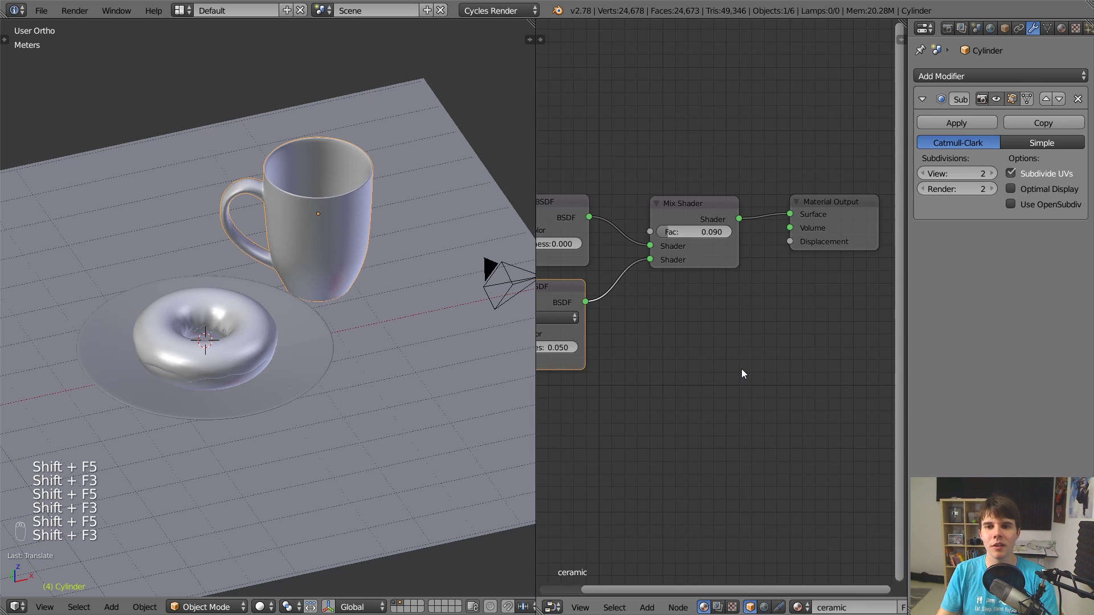
# Step: Examine the shader nodes of the mug's ceramic material and compare them with those of the donut icing
pyautogui.scroll(-3, 743, 368)
pyautogui.moveTo(742, 367); pyautogui.dragTo(812, 377, button='middle')
pyautogui.scroll(3, 663, 302)
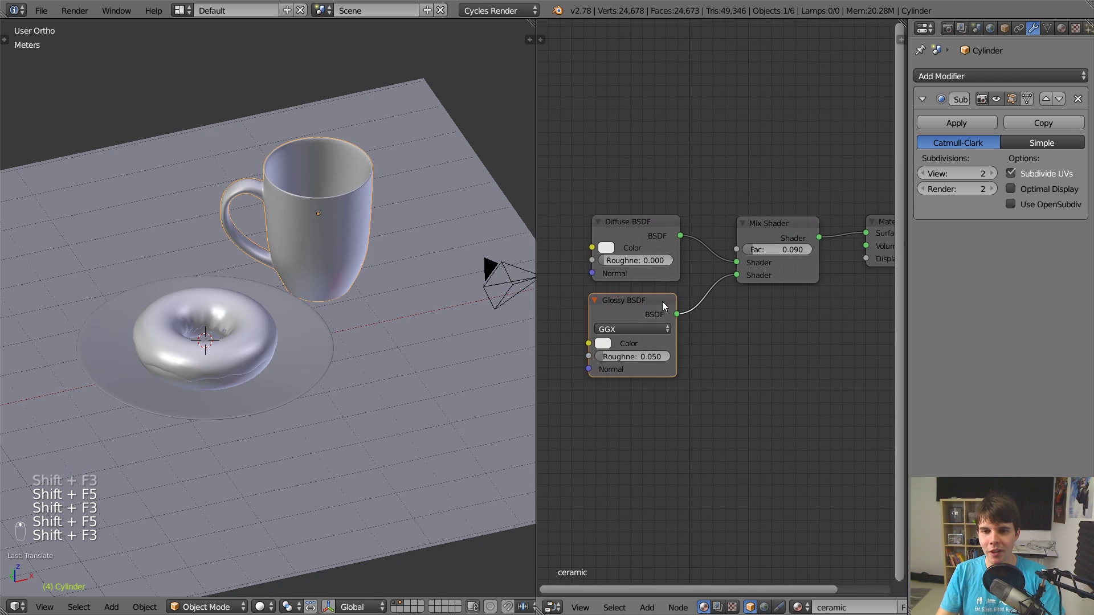
pyautogui.moveTo(640, 306); pyautogui.dragTo(643, 296)
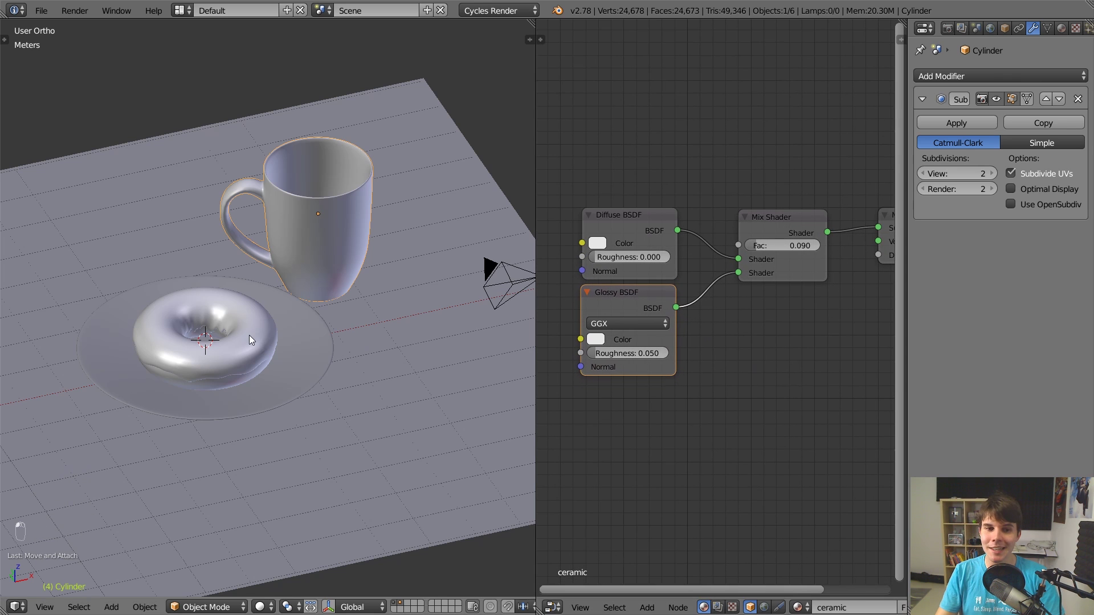
pyautogui.rightClick(248, 335)
pyautogui.press('Home')
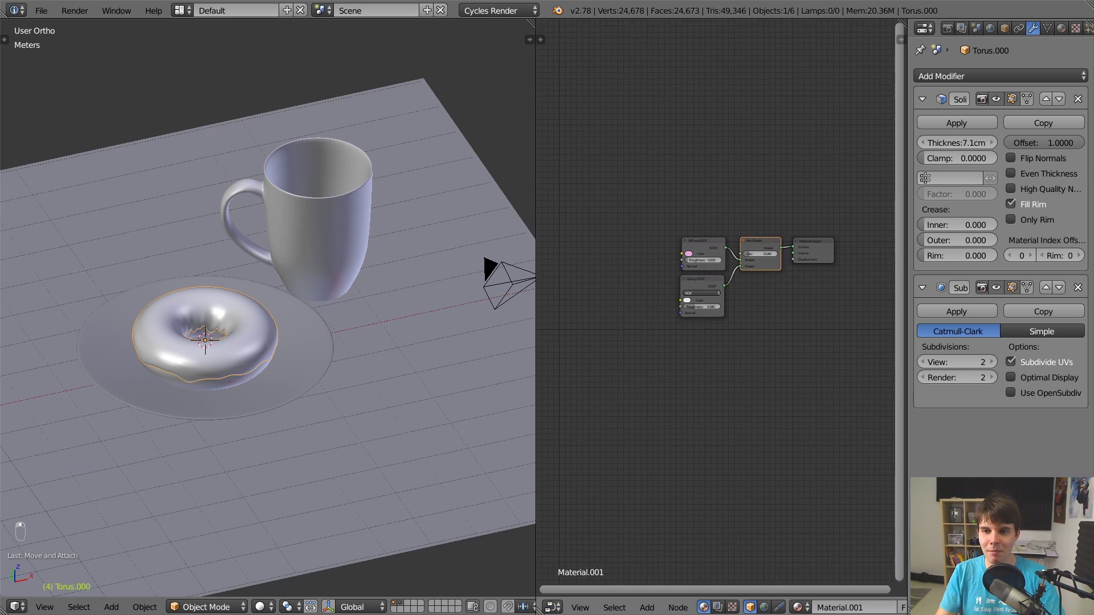
pyautogui.moveTo(716, 317); pyautogui.dragTo(662, 302, button='middle')
pyautogui.scroll(2, 391, 268)
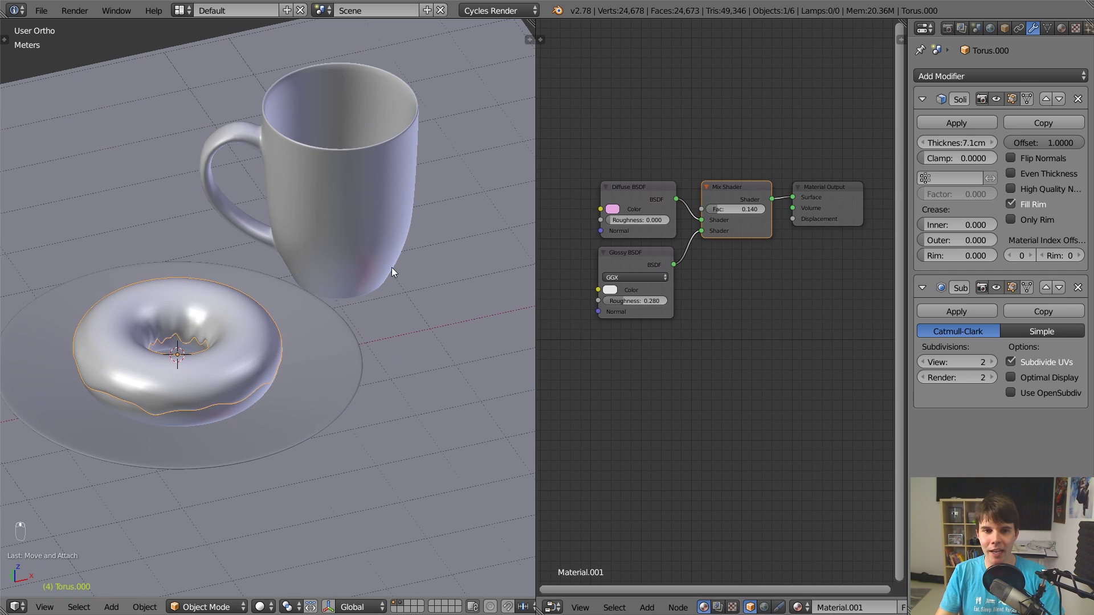
pyautogui.rightClick(391, 216)
pyautogui.moveTo(617, 250); pyautogui.dragTo(904, 285, button='middle')
pyautogui.scroll(2, 343, 251)
pyautogui.scroll(-4, 342, 248)
# Step: Preview the scene in rendered shading, unhide all objects, and return to solid shading
pyautogui.moveTo(337, 235)
pyautogui.mouseDown(button='middle')
pyautogui.moveTo(330, 211)
pyautogui.moveTo(426, 311)
pyautogui.moveTo(357, 296)
pyautogui.mouseUp(button='middle')
pyautogui.hotkey('shift', 'z')
pyautogui.hotkey('alt', 'h')
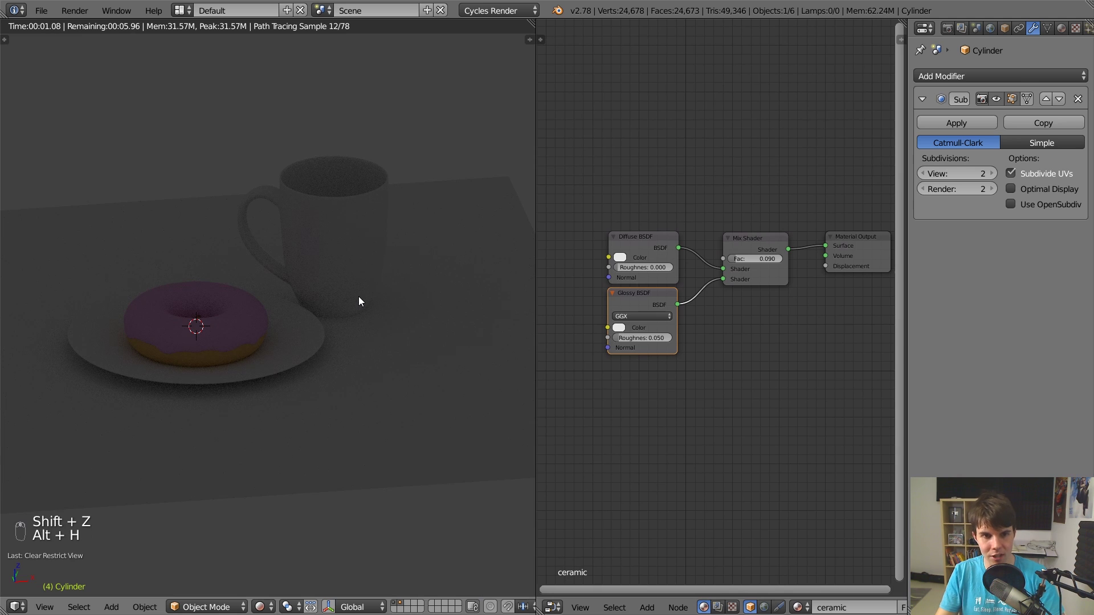
pyautogui.scroll(-4, 360, 298)
pyautogui.press('Escape')
pyautogui.hotkey('shift', 'z')
pyautogui.scroll(3, 290, 319)
# Step: Add a point lamp and raise it above the donut to a Z location of about 4.2 m
pyautogui.hotkey('shift', 'a')
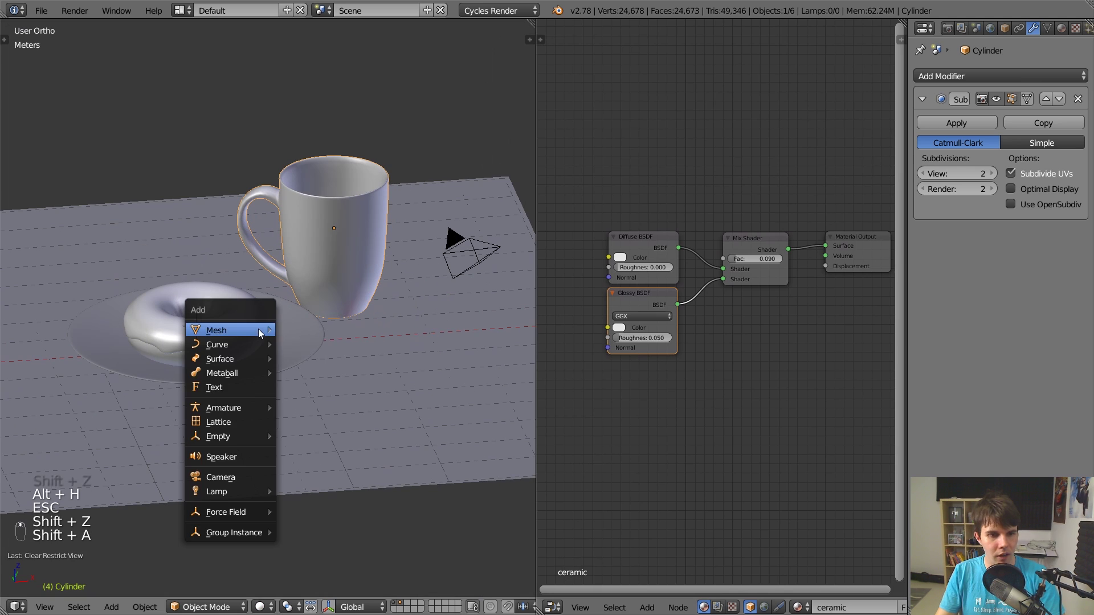
pyautogui.moveTo(240, 490)
pyautogui.click(296, 492)
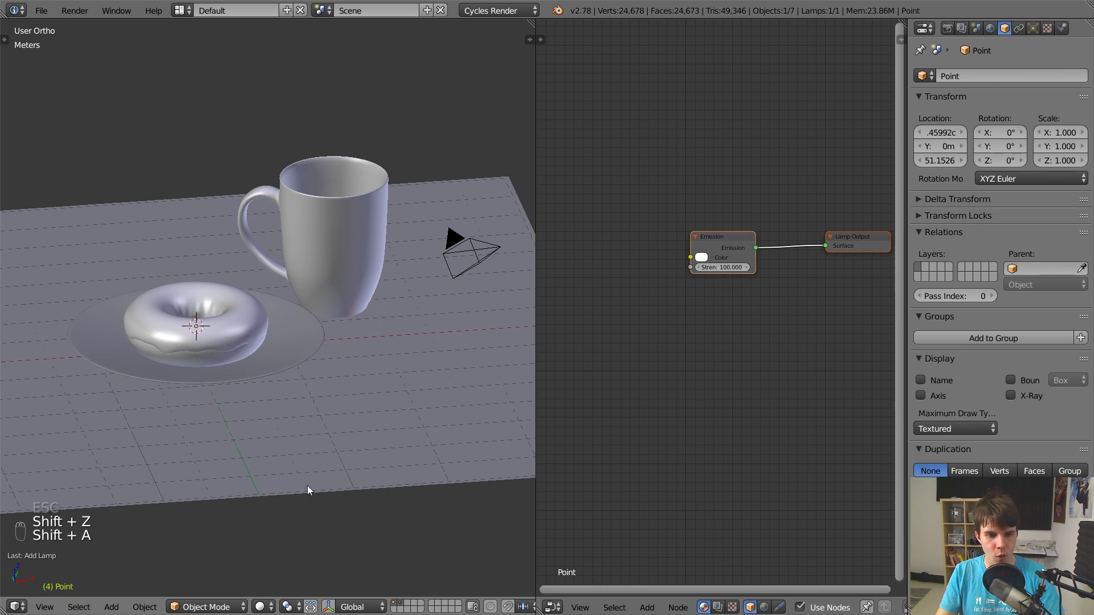
pyautogui.press('g')
pyautogui.click(323, 324)
# Step: Set the Glossy BSDF roughness of the mug's ceramic material to 0.040 while previewing the scene in rendered shading
pyautogui.hotkey('shift', 'z')
pyautogui.scroll(2, 354, 224)
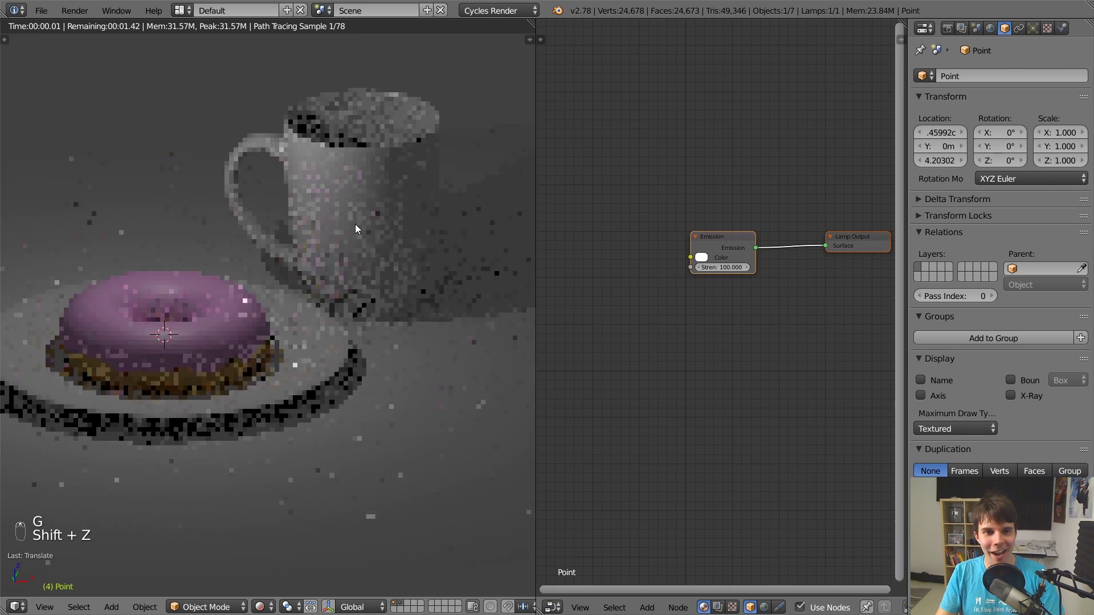
pyautogui.moveTo(355, 224); pyautogui.dragTo(364, 196, button='middle')
pyautogui.rightClick(363, 196)
pyautogui.scroll(3, 664, 297)
pyautogui.scroll(2, 645, 369)
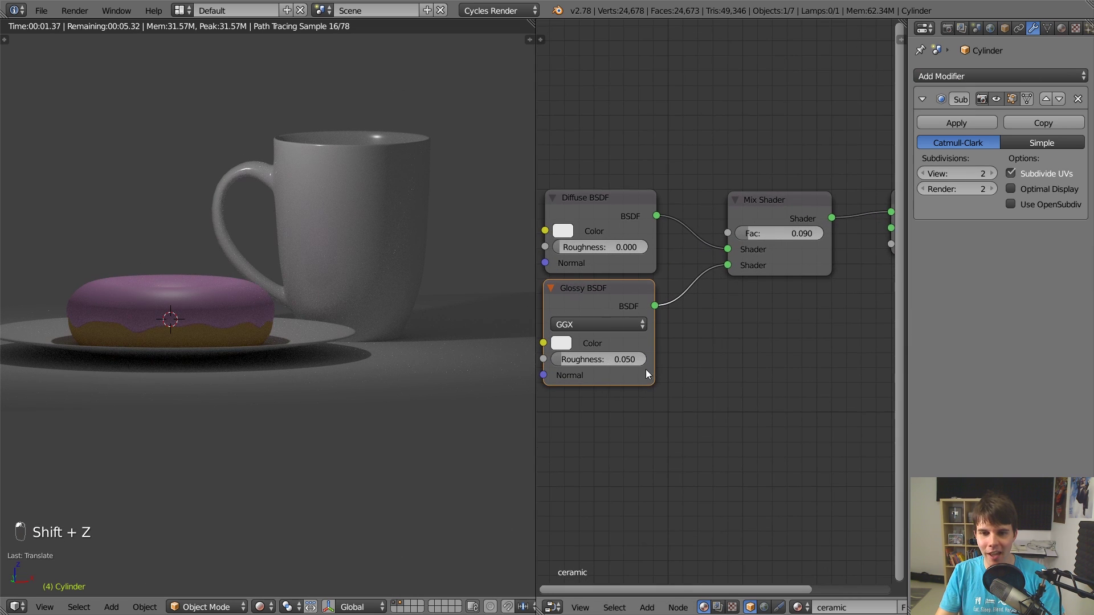
pyautogui.click(579, 343)
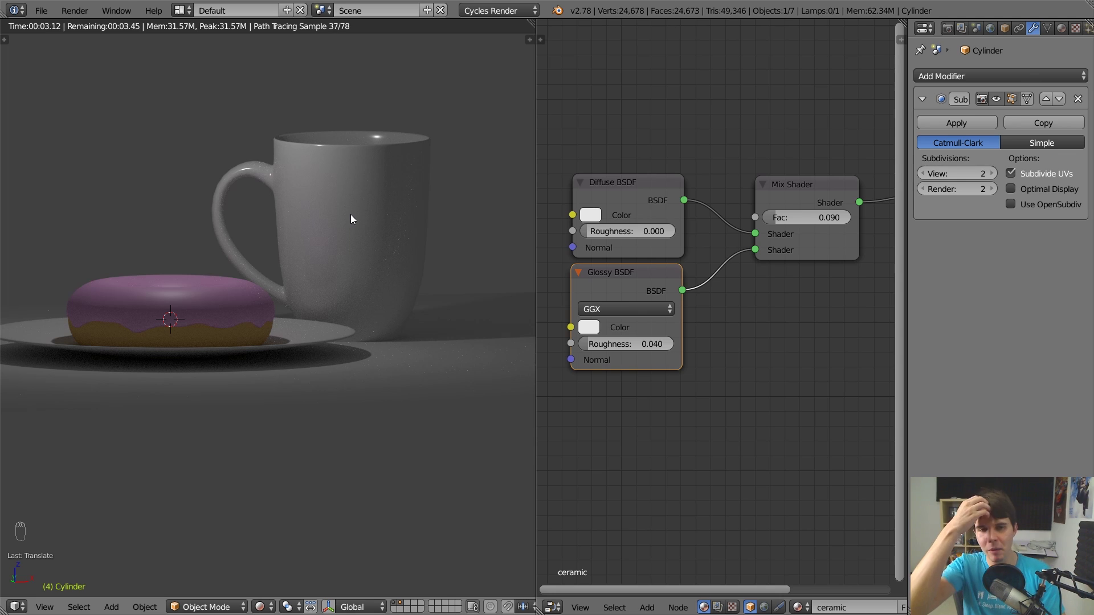
pyautogui.hotkey('shift', 'z')
pyautogui.moveTo(351, 217)
pyautogui.mouseDown(button='middle')
pyautogui.moveTo(345, 368)
pyautogui.moveTo(396, 375)
pyautogui.mouseUp(button='middle')
pyautogui.rightClick(347, 378)
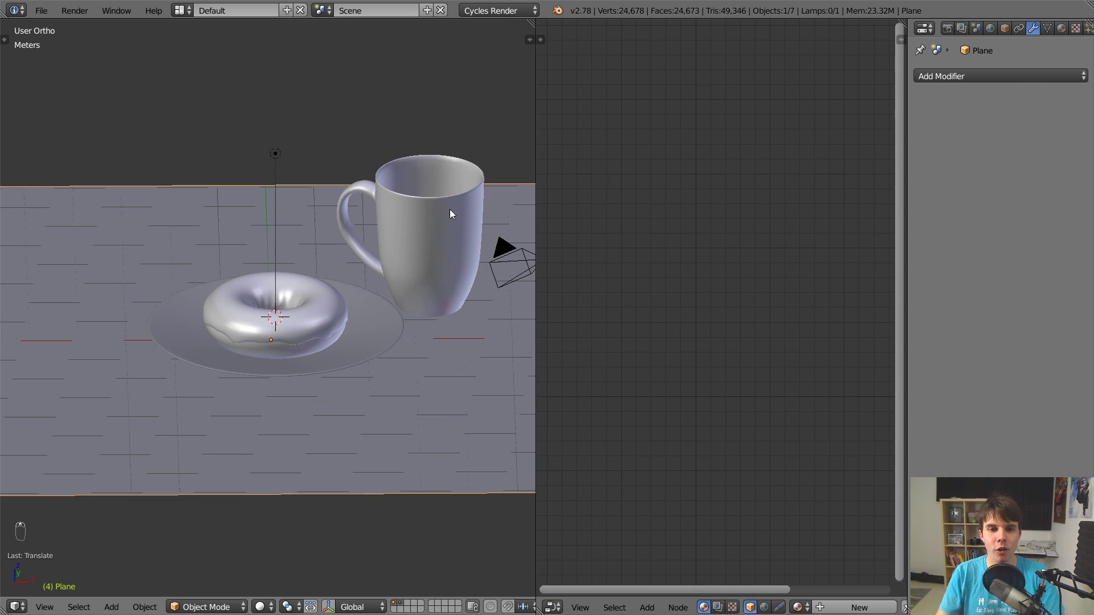
pyautogui.rightClick(450, 210)
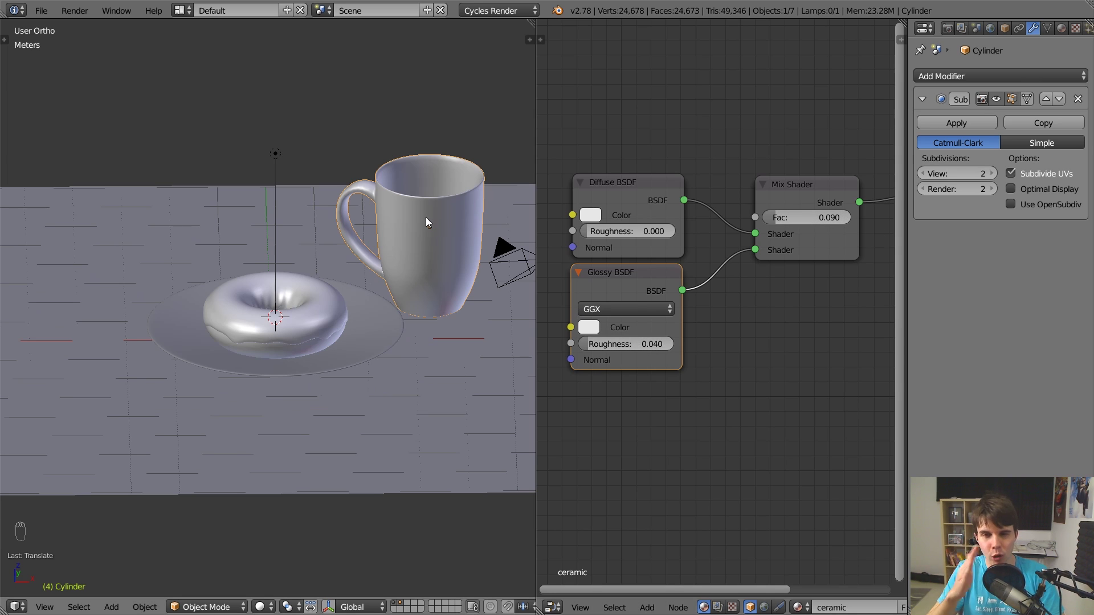
pyautogui.scroll(1, 426, 221)
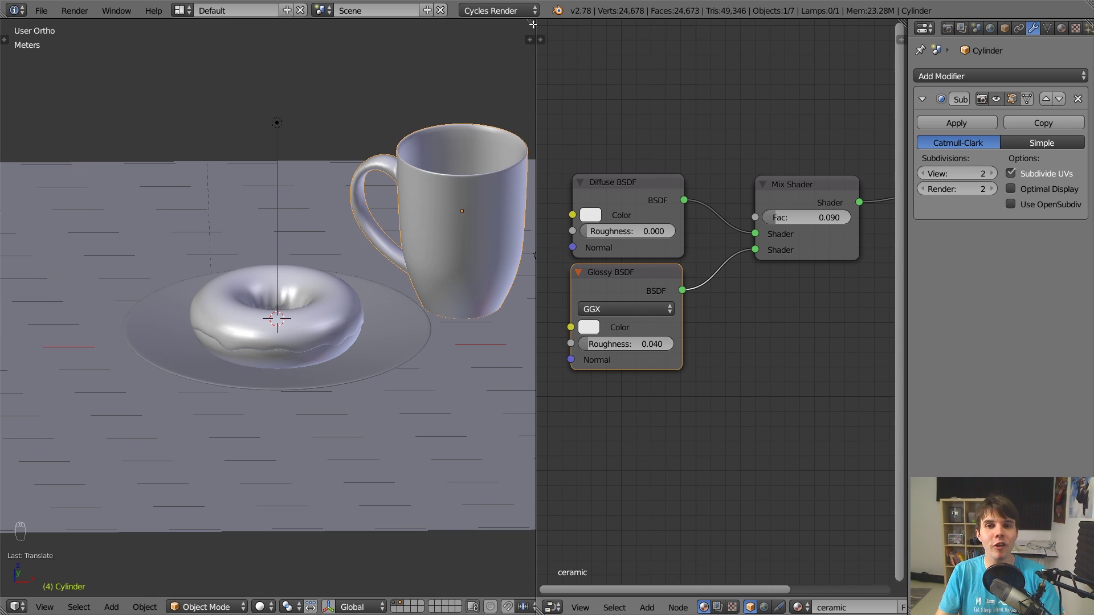
# Step: Merge the Node Editor area back into a single 3D viewport and select the table plane
pyautogui.moveTo(533, 24); pyautogui.dragTo(593, 52)
pyautogui.scroll(-3, 669, 217)
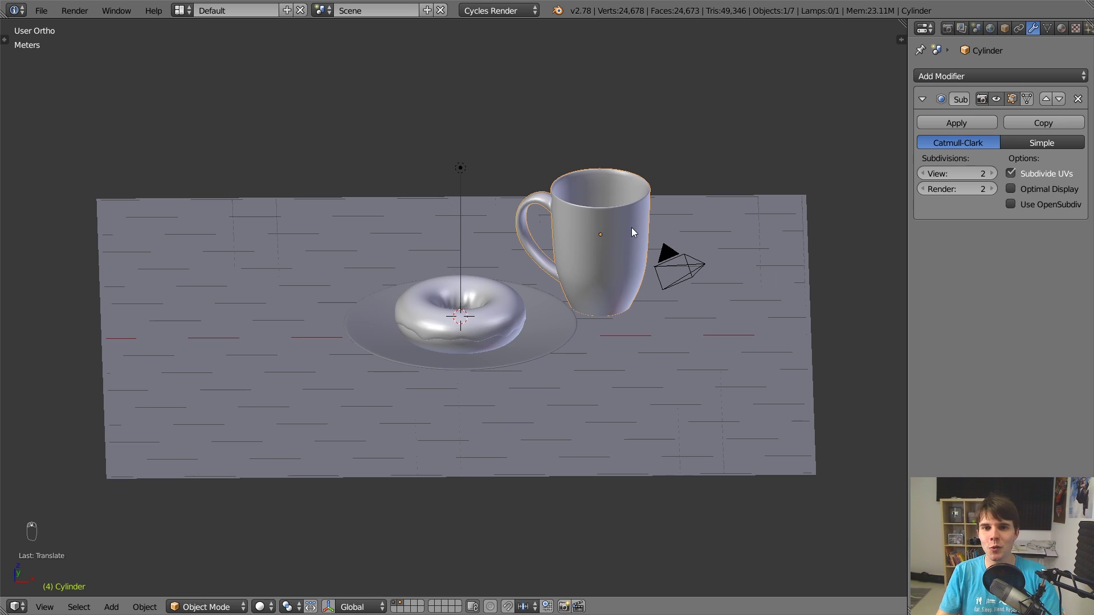
pyautogui.press('a')
pyautogui.moveTo(631, 227); pyautogui.dragTo(617, 368, button='middle')
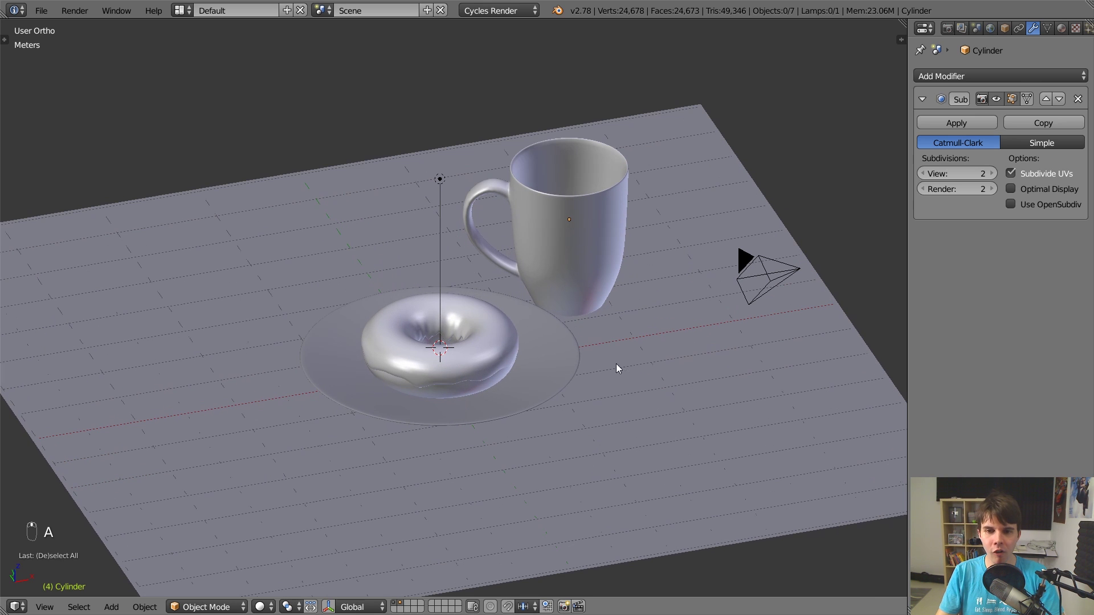
pyautogui.rightClick(618, 372)
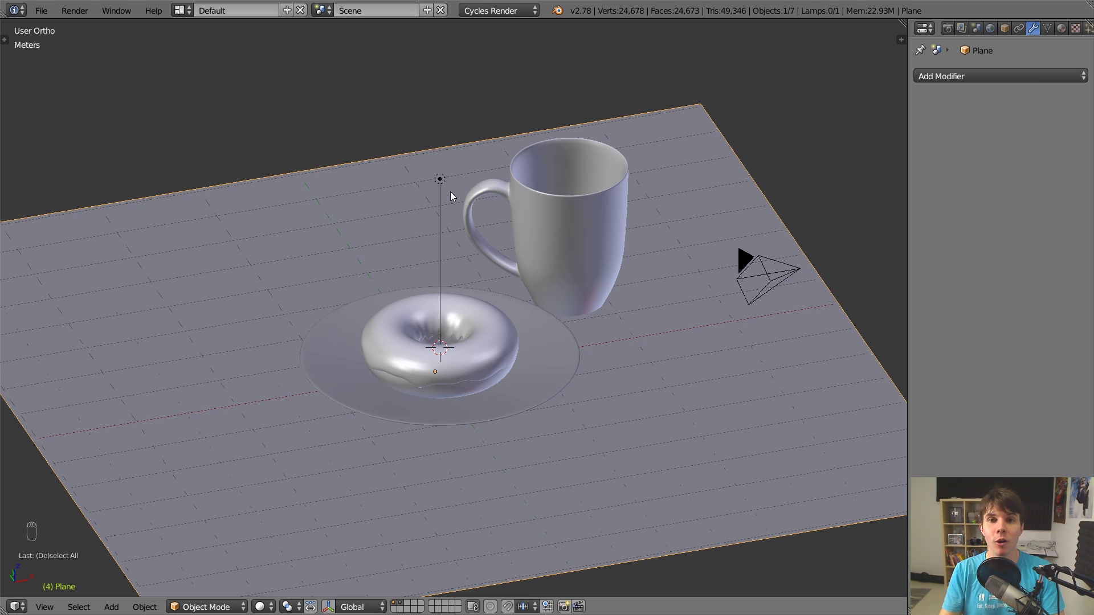
# Step: Switch to Chrome and search Google Images for "wood texture"
pyautogui.hotkey('alt', 'Tab')
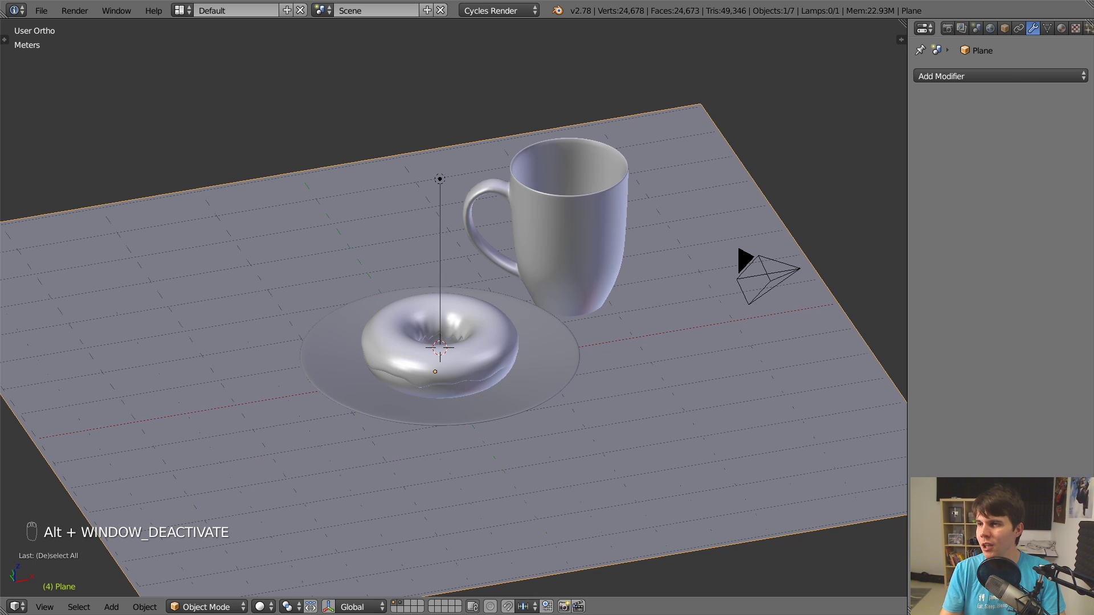
pyautogui.moveTo(1093, 5); pyautogui.dragTo(445, 0)
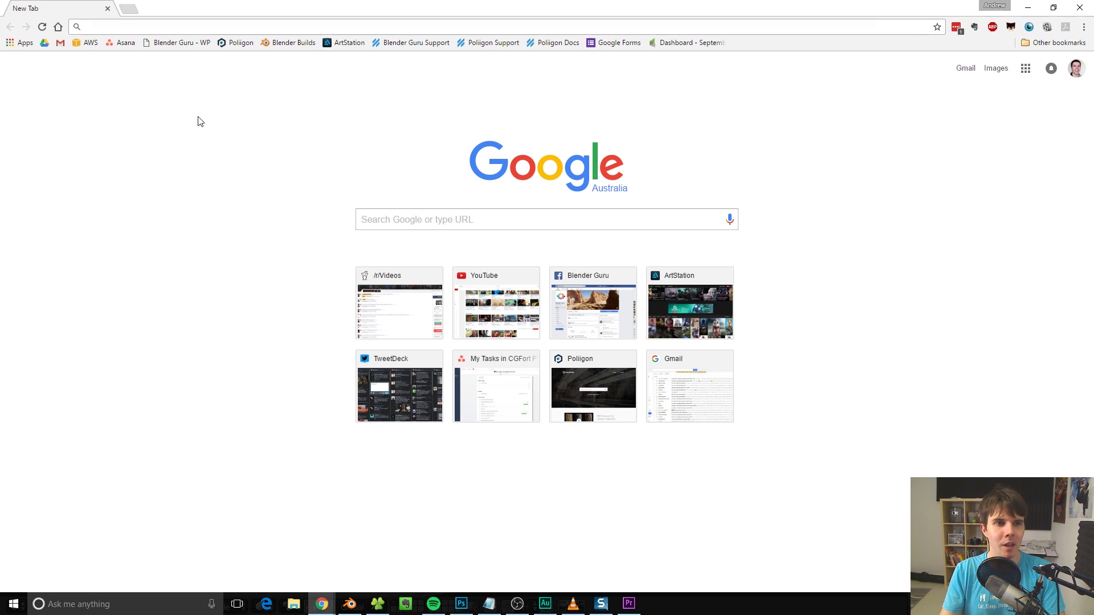
pyautogui.click(376, 217)
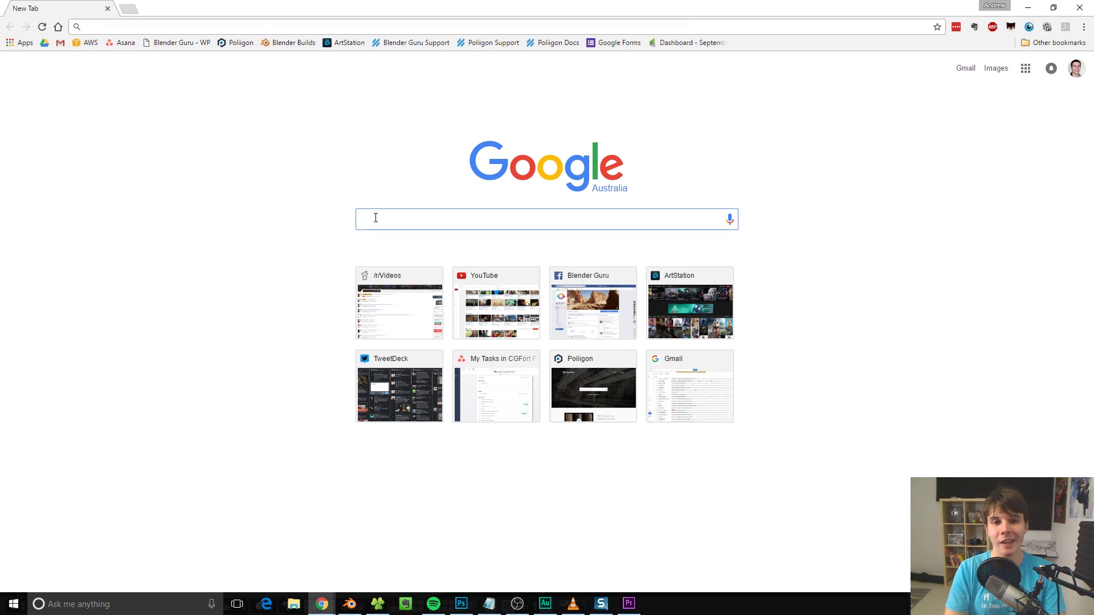
pyautogui.write('wood texture')
pyautogui.press('Return')
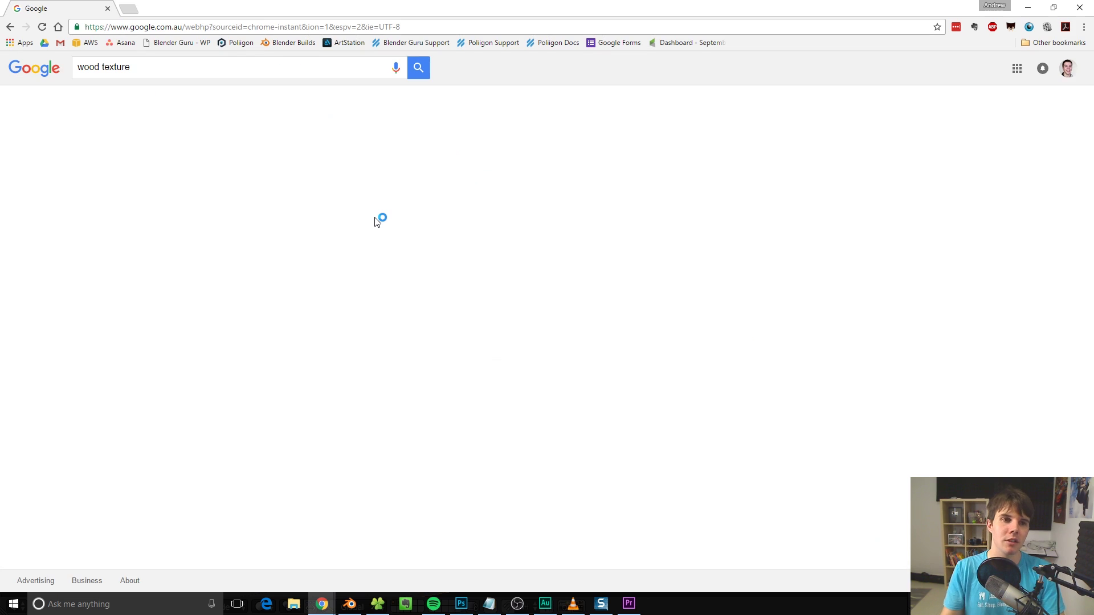
pyautogui.click(120, 102)
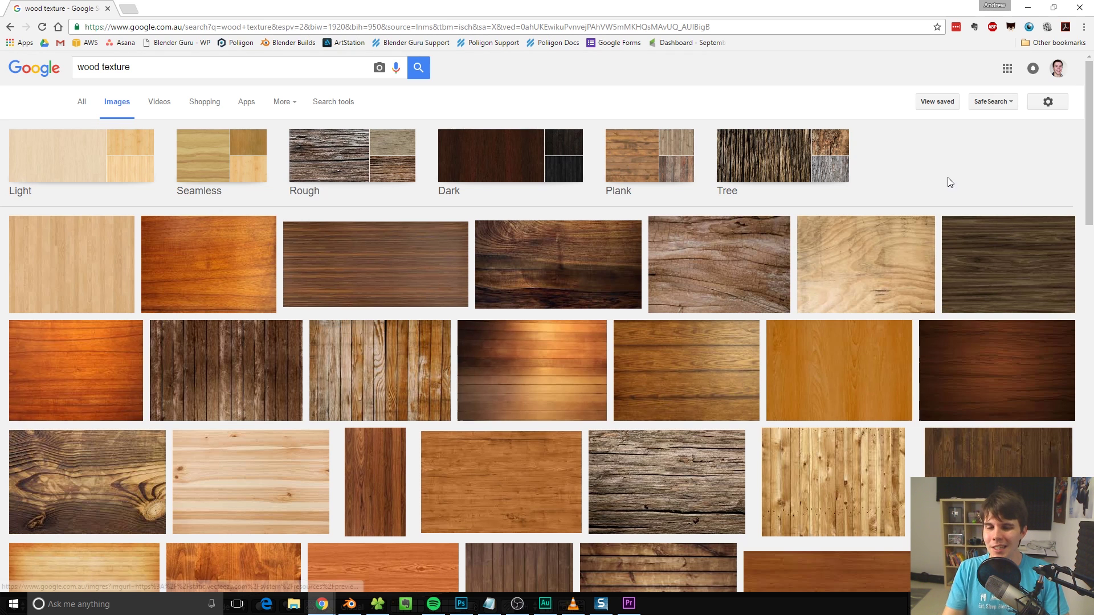
# Step: Look through the wood texture image results for possible table surfaces, comparing their grain, planks and resolutions
pyautogui.scroll(-2, 4, 240)
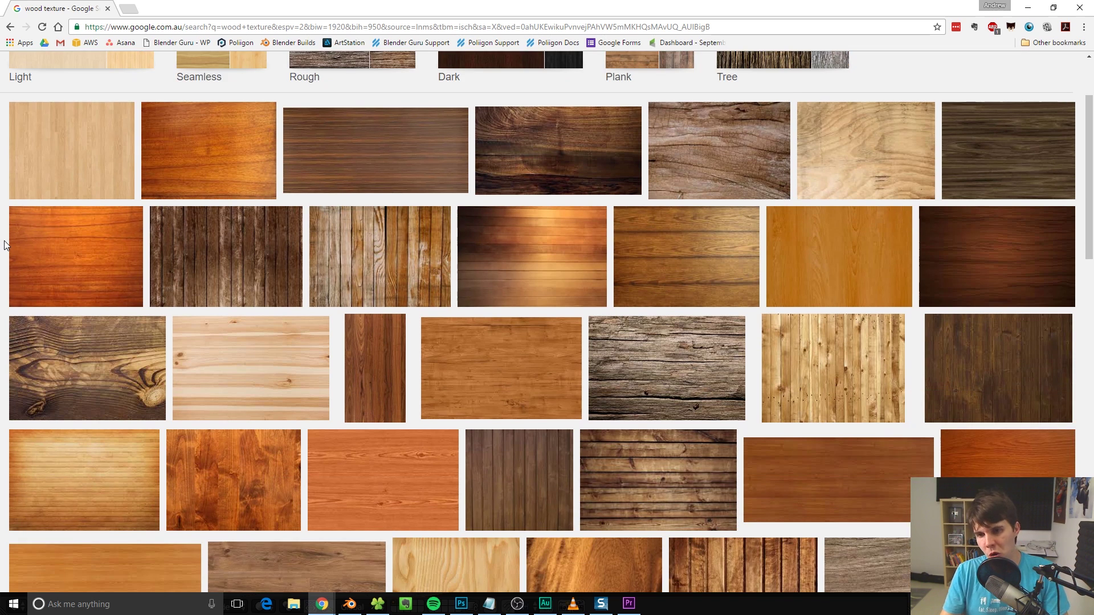
pyautogui.scroll(2, 4, 241)
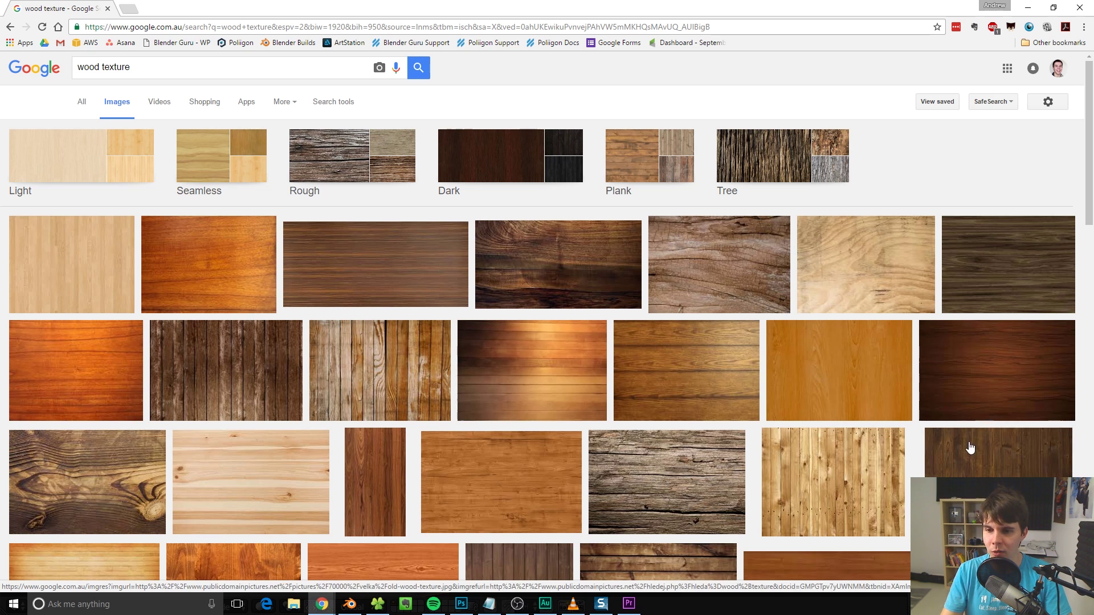
pyautogui.scroll(-1, 587, 460)
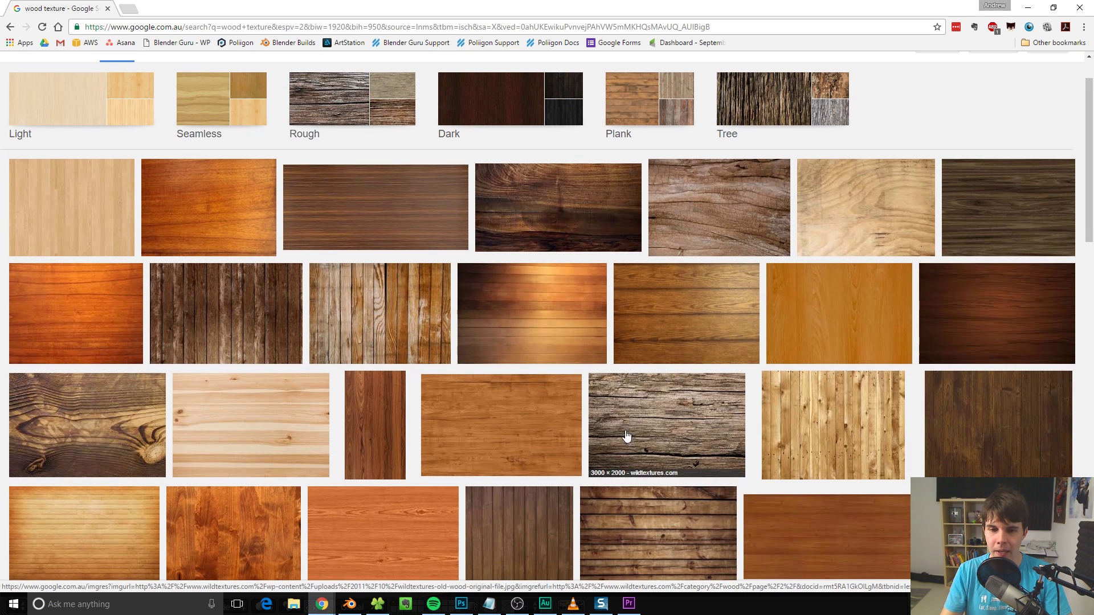
pyautogui.scroll(-4, 165, 410)
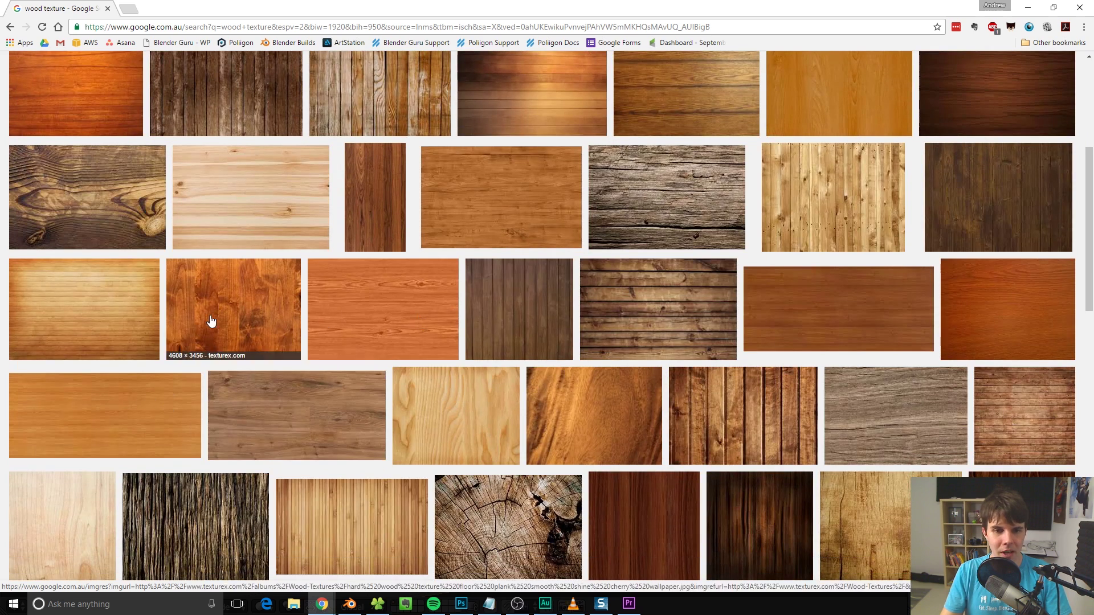
pyautogui.scroll(5, 213, 308)
pyautogui.scroll(-1, 430, 364)
pyautogui.scroll(-1, 429, 364)
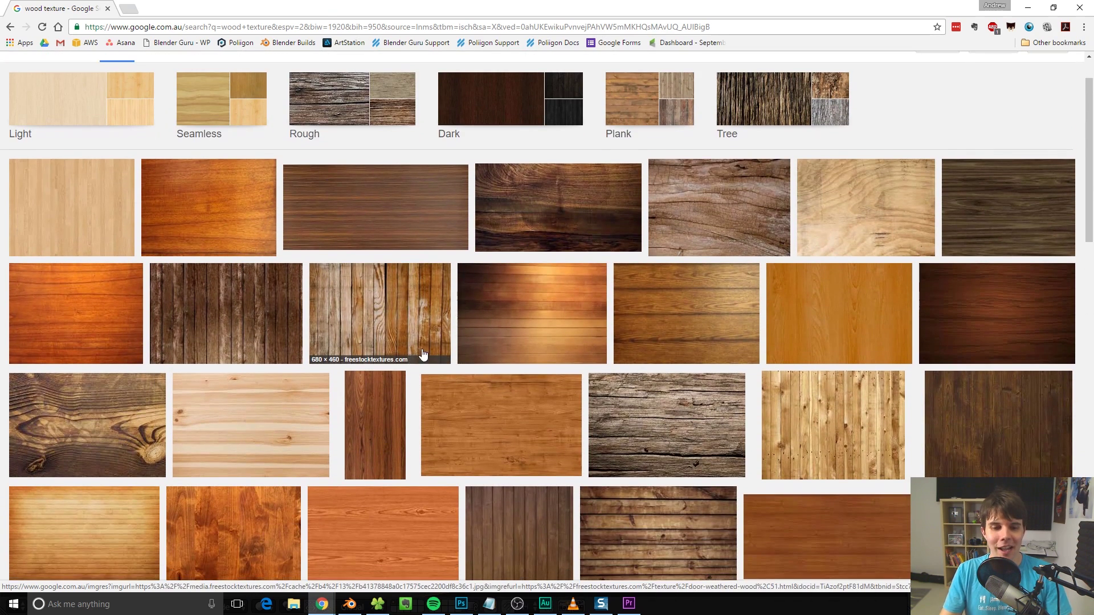
pyautogui.scroll(2, 428, 365)
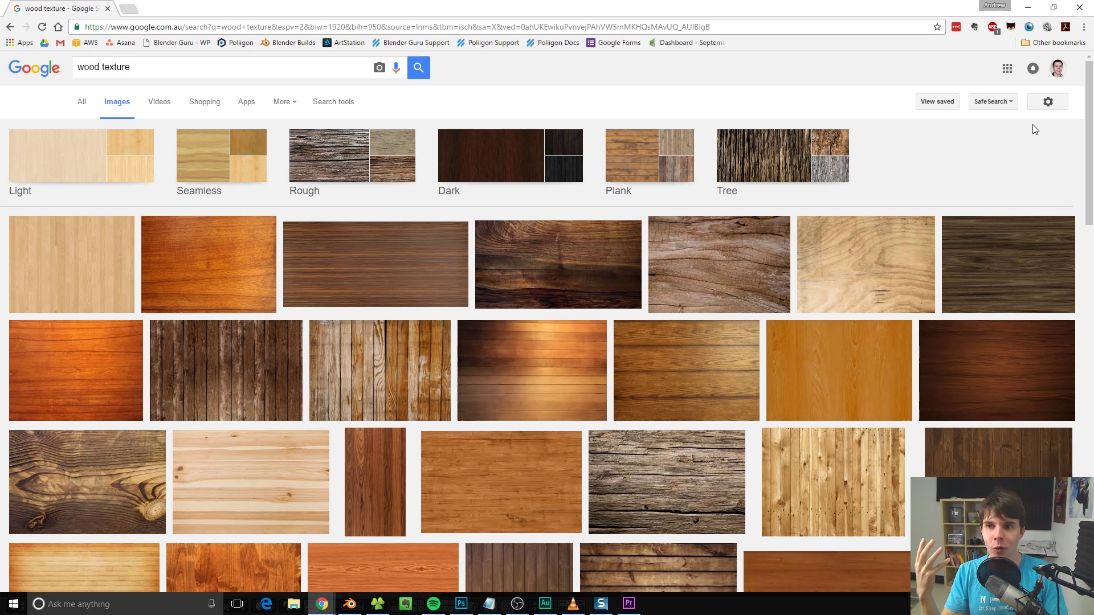
# Step: Open cgtextures.com in a new browser tab and look over its texture categories
pyautogui.click(129, 9)
pyautogui.write('cgtextures.com')
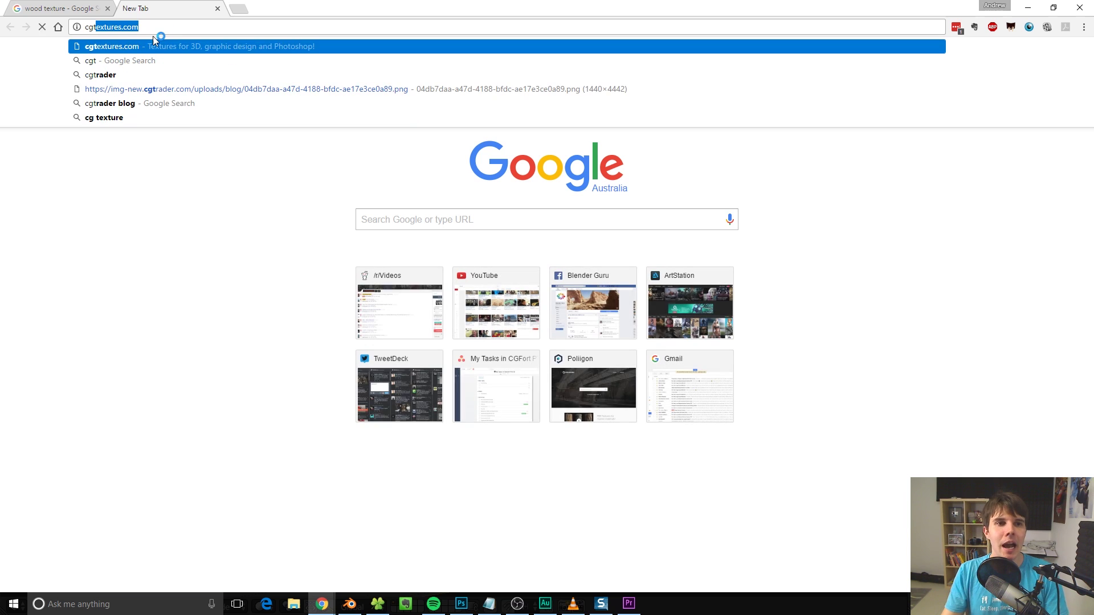
pyautogui.click(153, 46)
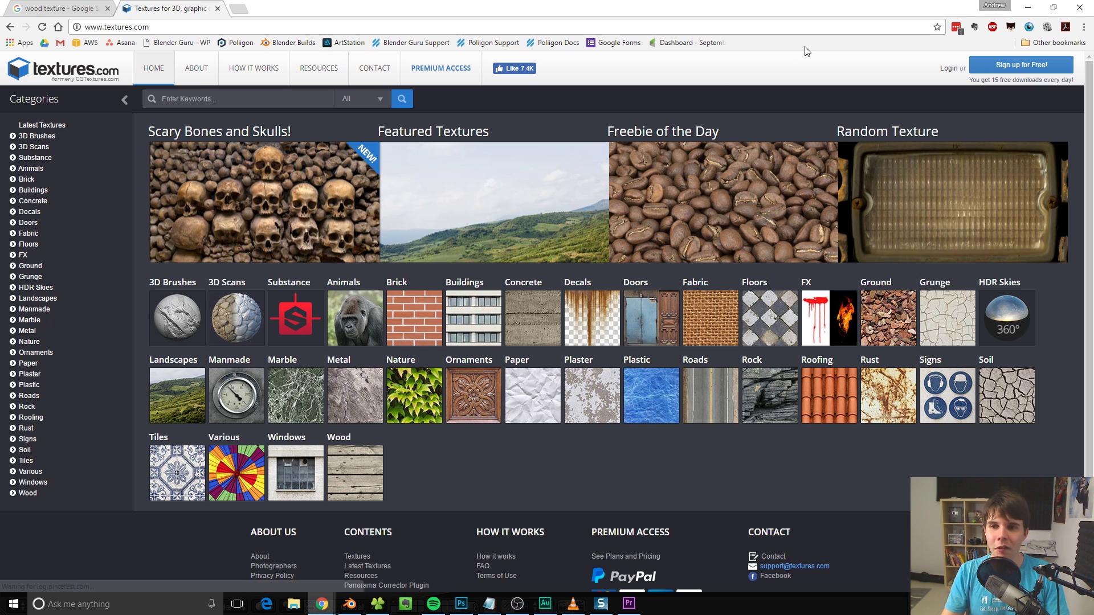
pyautogui.scroll(-1, 1087, 170)
pyautogui.scroll(1, 1087, 170)
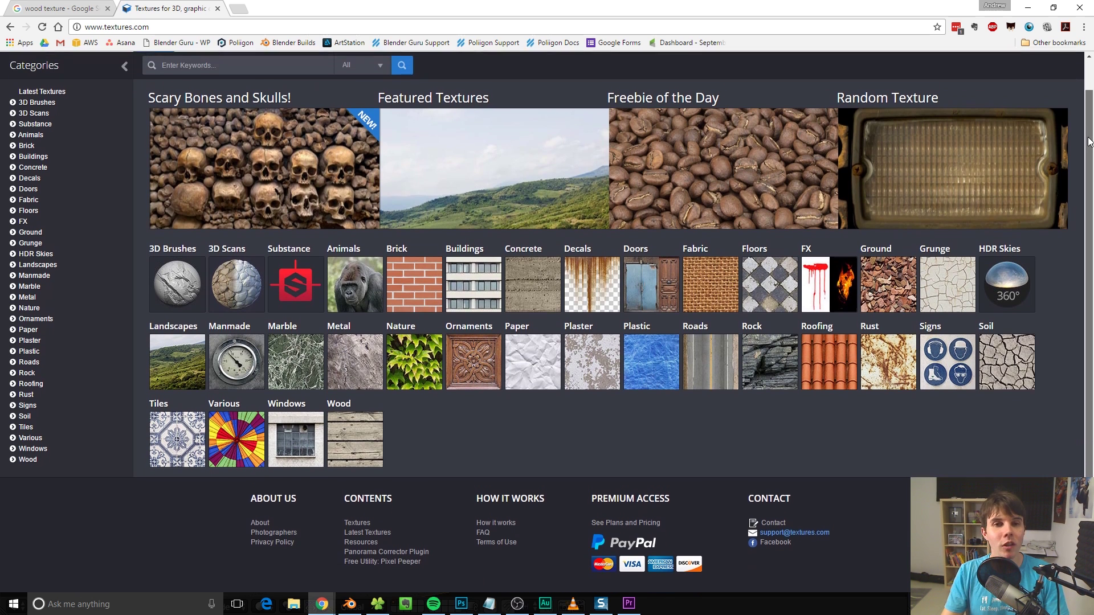
pyautogui.scroll(-1, 1088, 182)
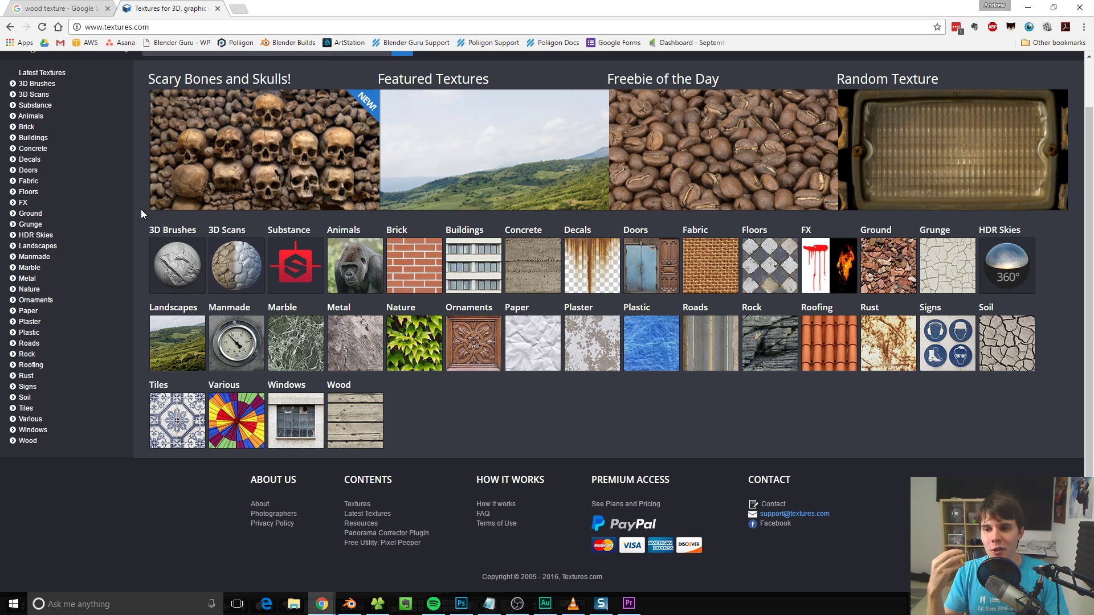
# Step: Open poliigon.com in another new tab and skim its home page
pyautogui.click(240, 9)
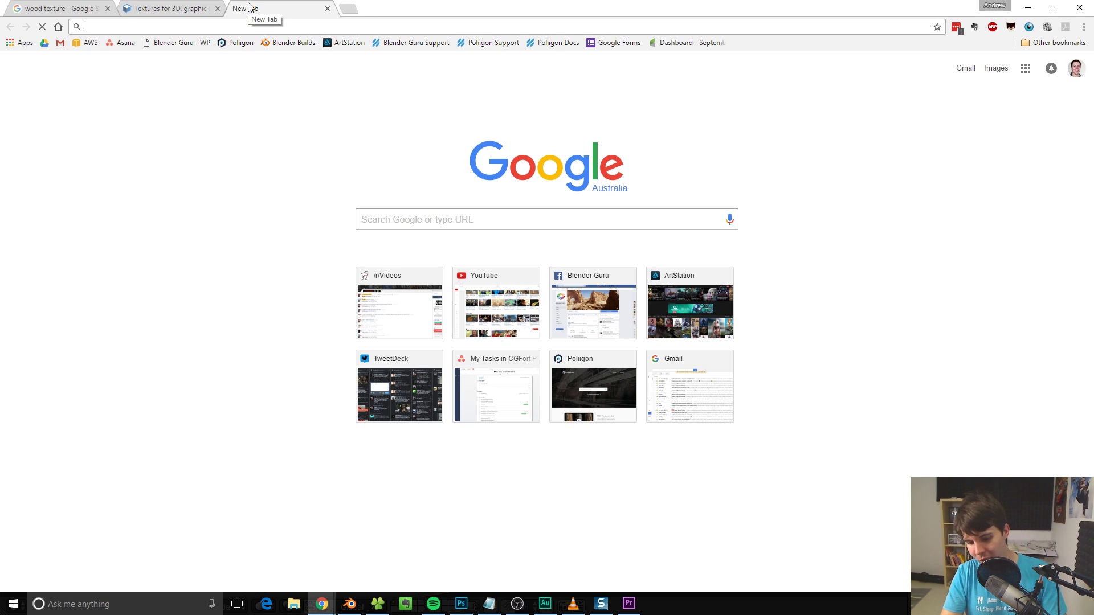
pyautogui.write('poliigon.com')
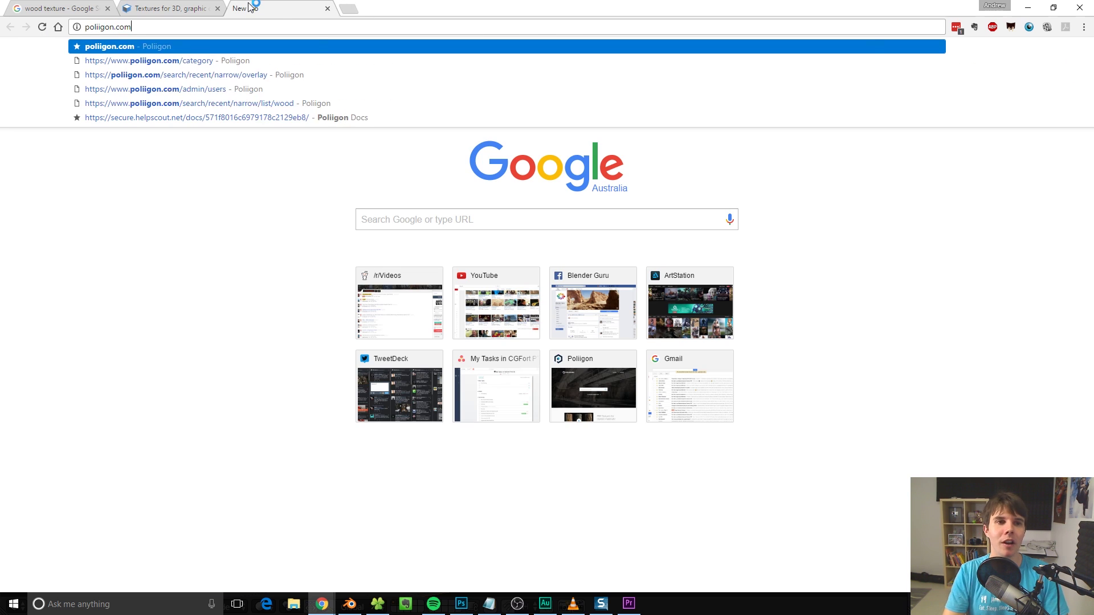
pyautogui.press('Return')
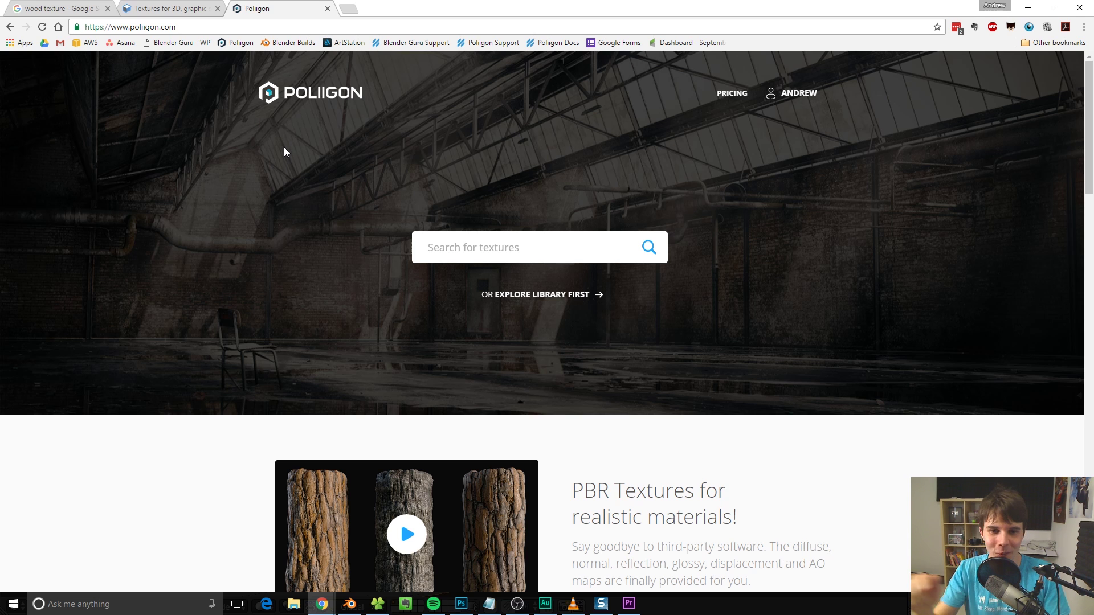
pyautogui.scroll(-10, 171, 237)
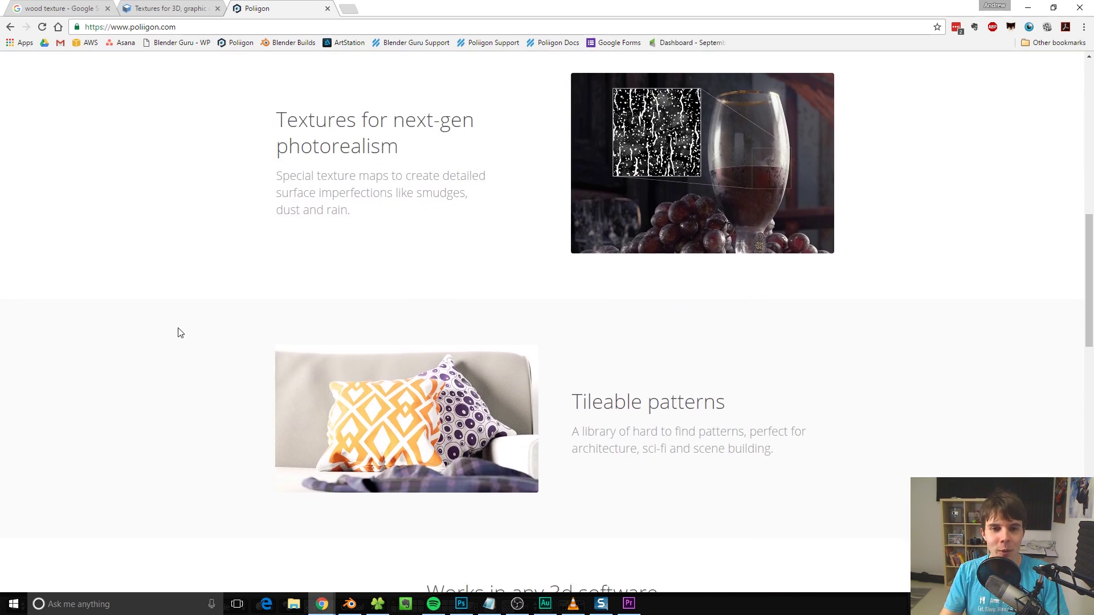
pyautogui.scroll(7, 182, 343)
pyautogui.scroll(4, 182, 343)
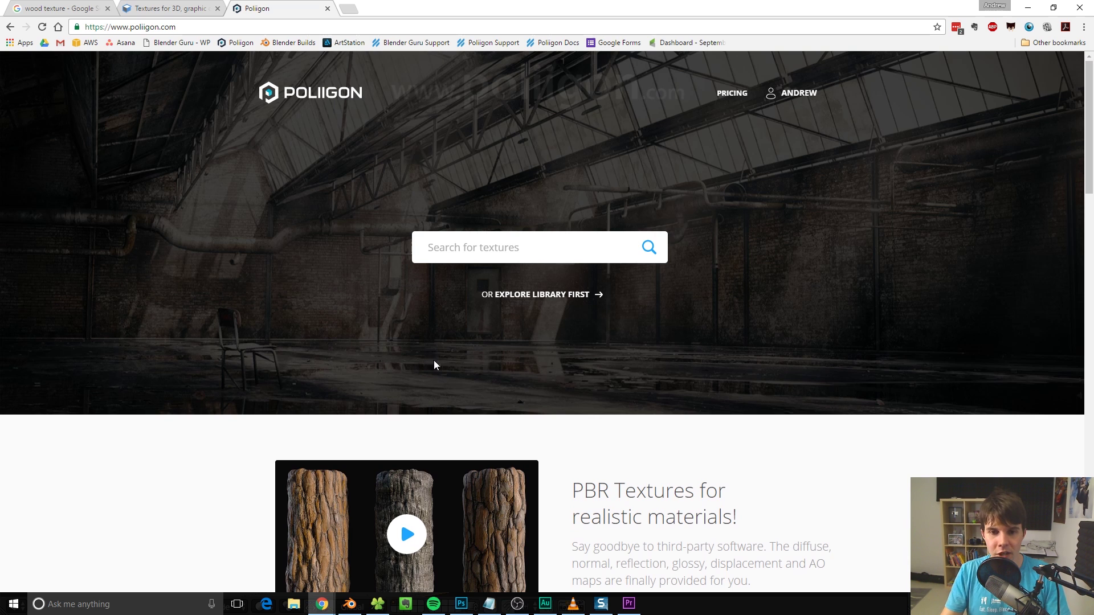
# Step: Explore the Poliigon texture library, open its Wood category and skim the textures
pyautogui.click(559, 296)
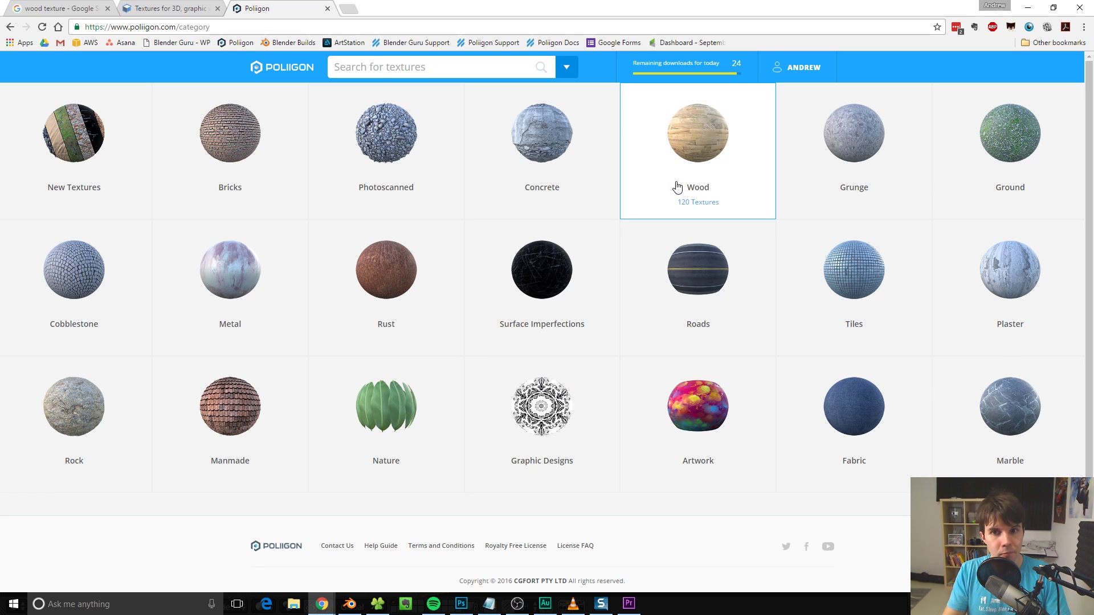
pyautogui.click(729, 139)
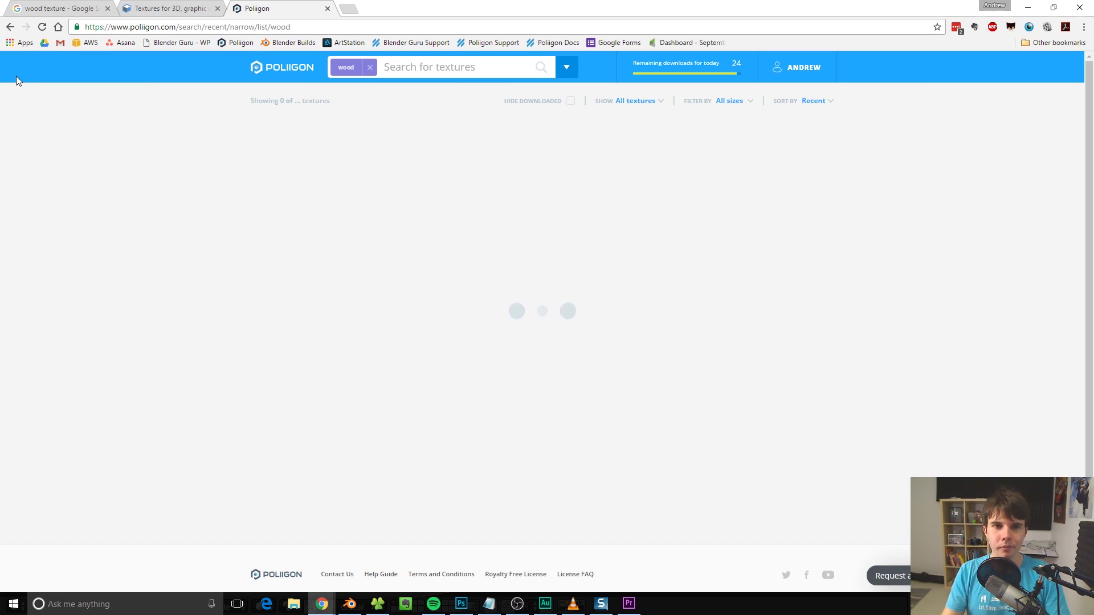
pyautogui.scroll(-4, 3, 101)
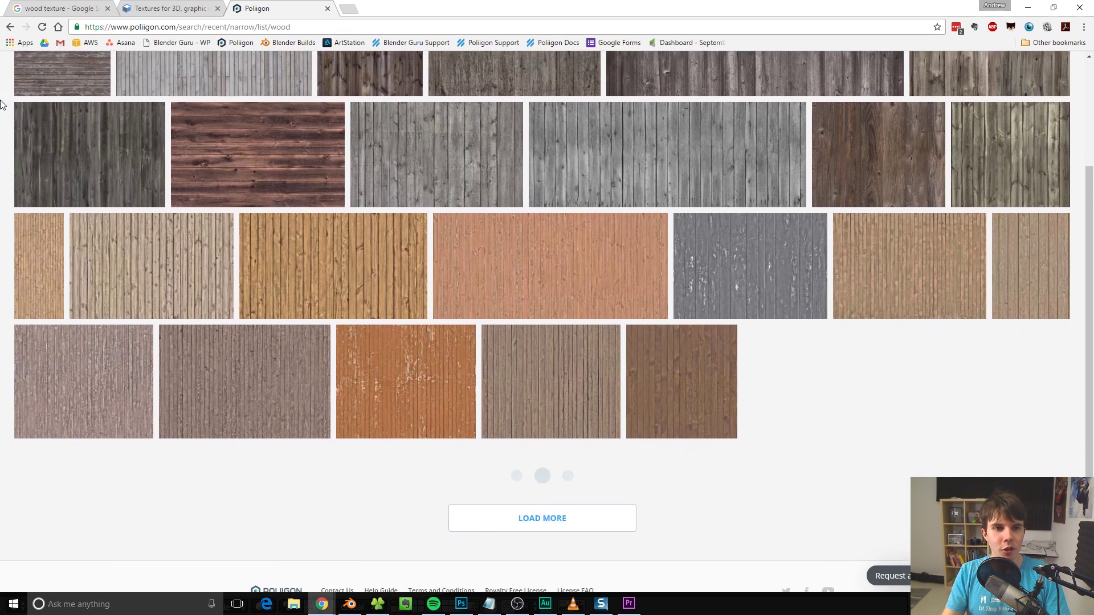
pyautogui.scroll(4, 2, 165)
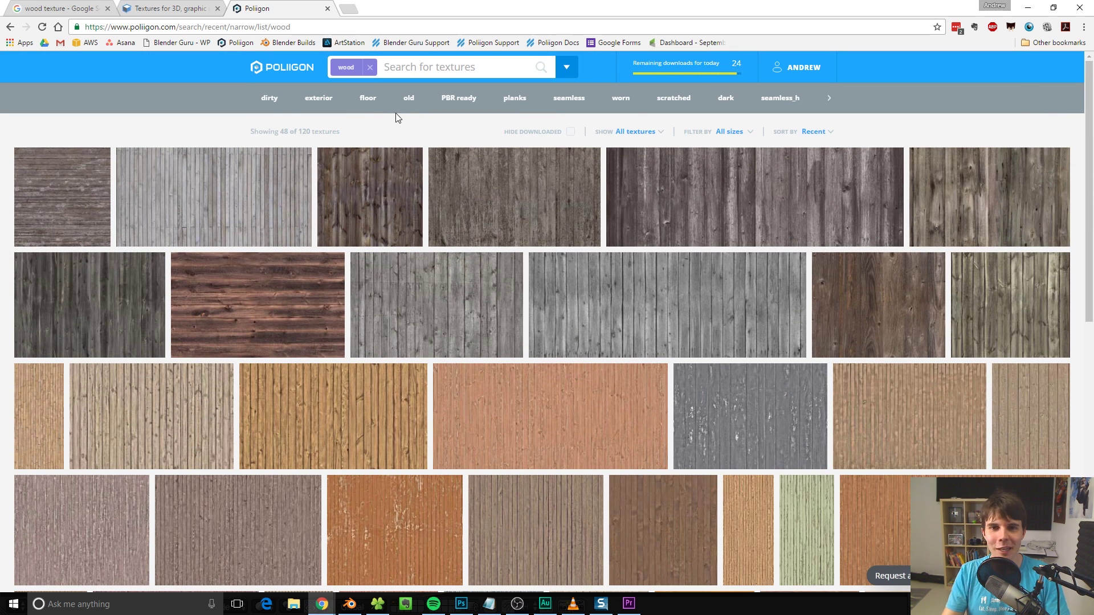
# Step: Try narrowing the wood textures with the floor and clean tags, and remove both tags again
pyautogui.click(479, 71)
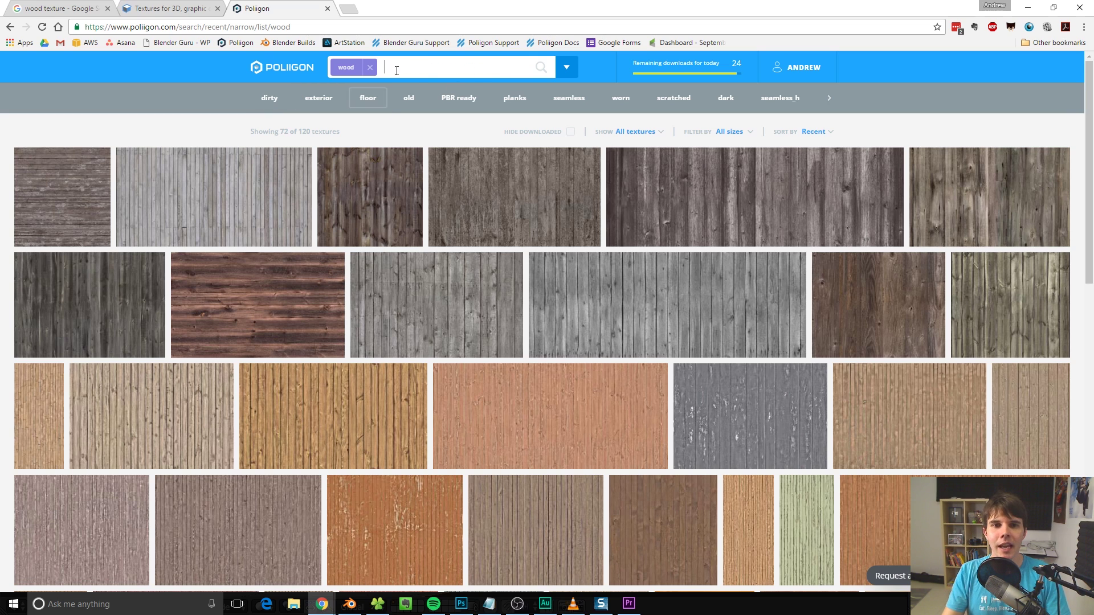
pyautogui.click(368, 98)
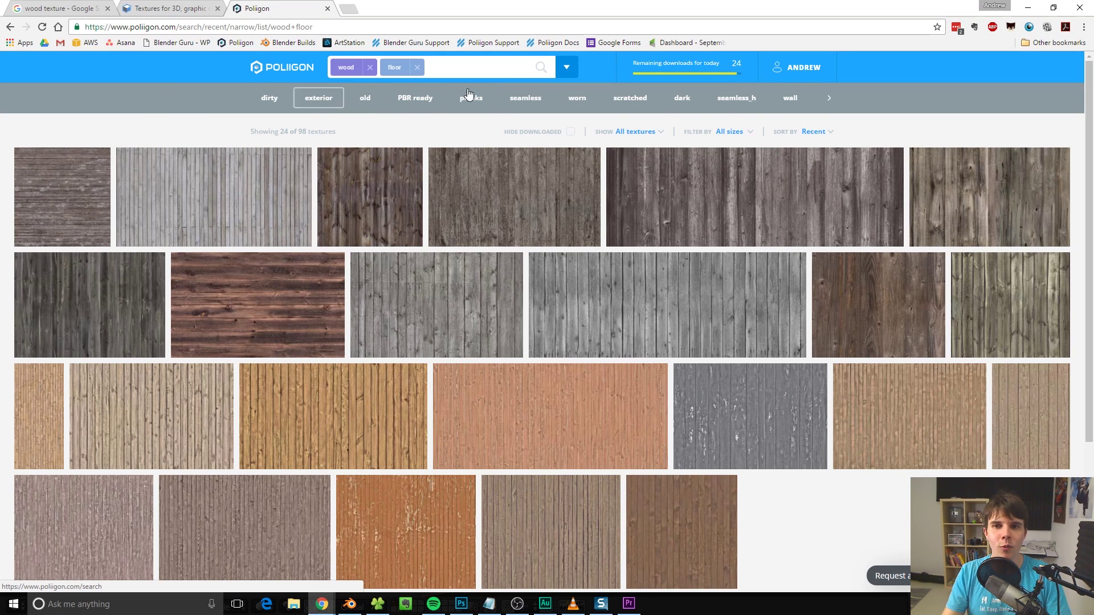
pyautogui.click(825, 100)
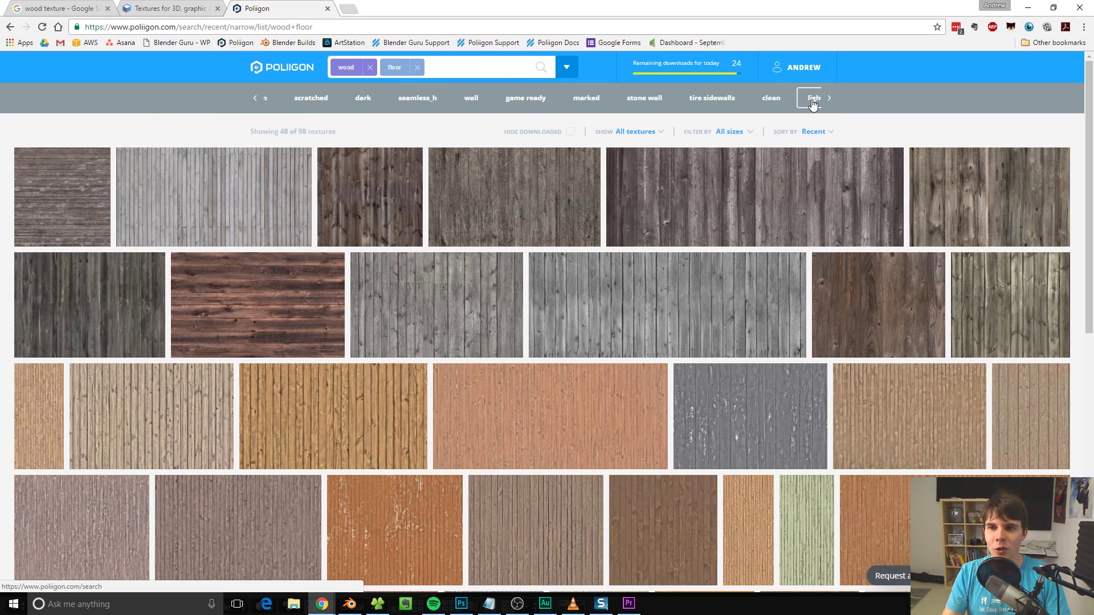
pyautogui.click(771, 98)
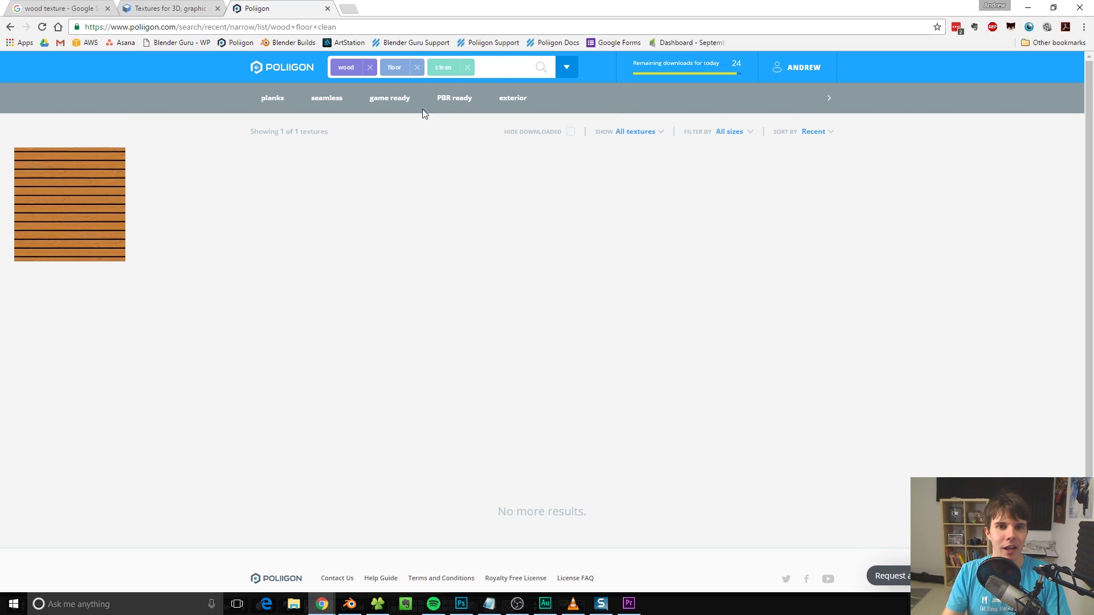
pyautogui.click(418, 67)
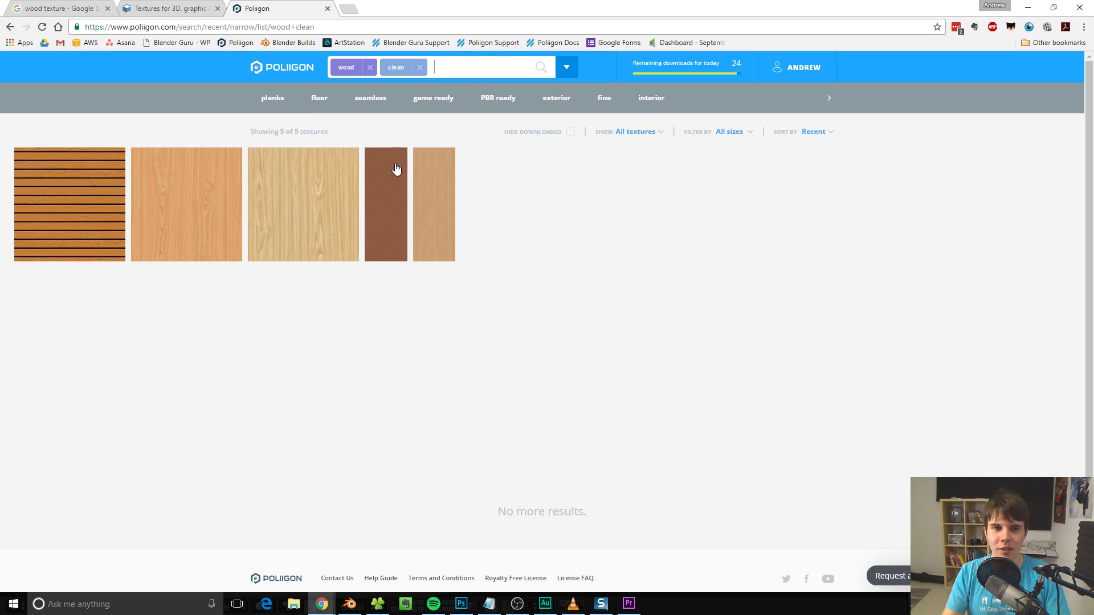
pyautogui.click(420, 67)
# Step: Filter the wood textures by "interior" and look through the results for a suitable table surface
pyautogui.write('interior')
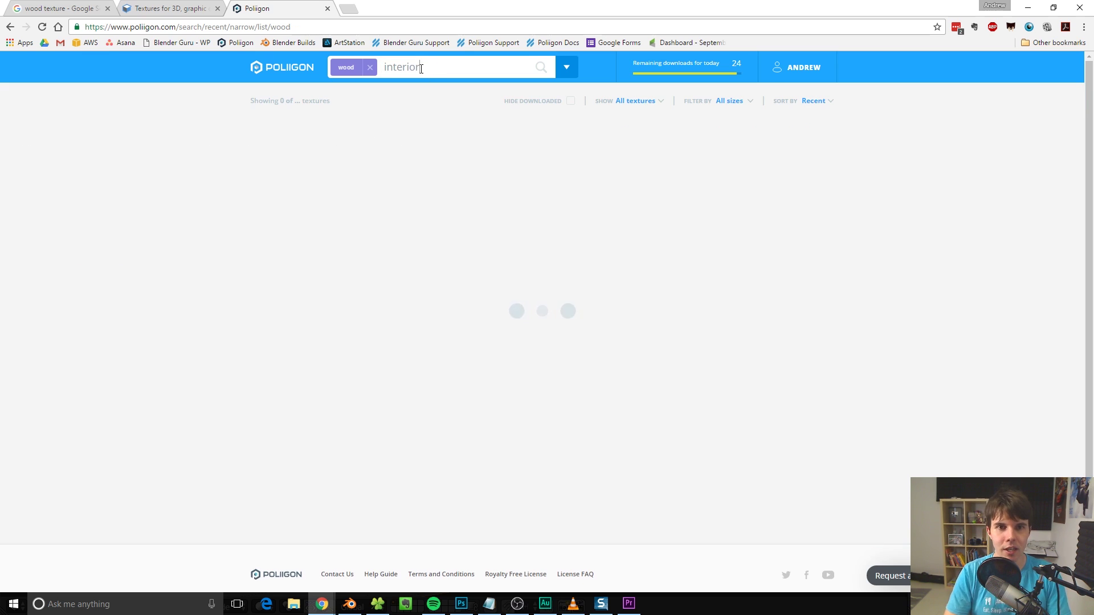
pyautogui.press('Return')
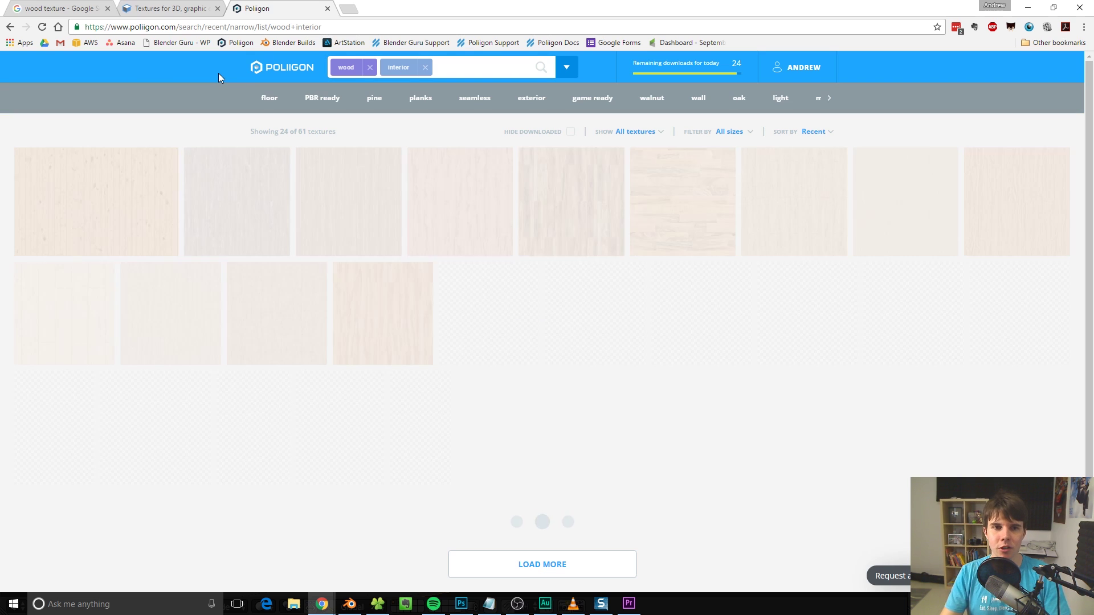
pyautogui.scroll(-2, 57, 297)
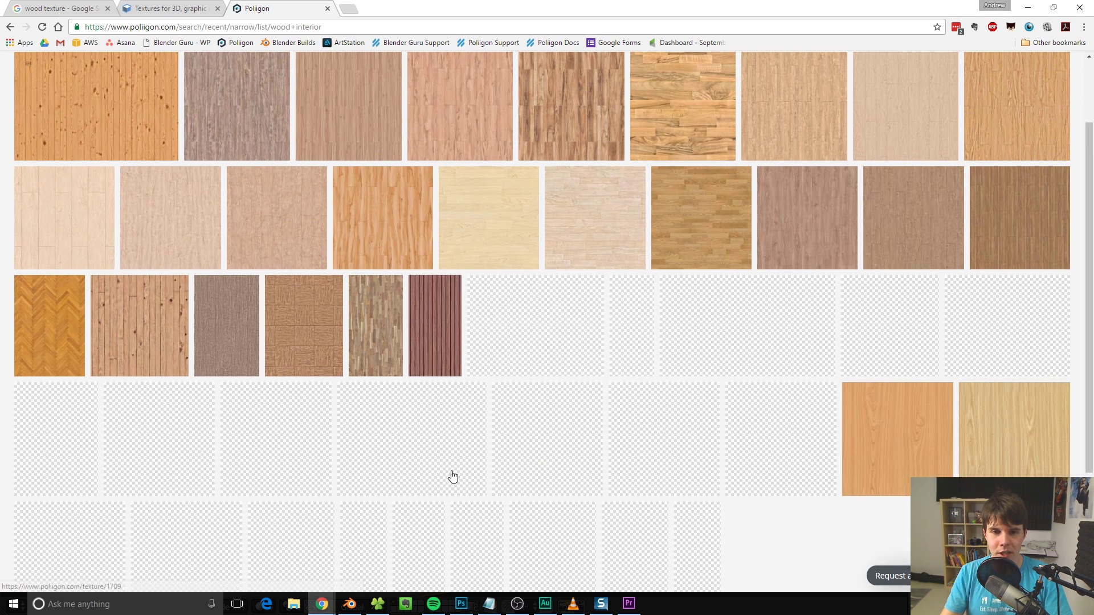
pyautogui.scroll(-3, 1, 367)
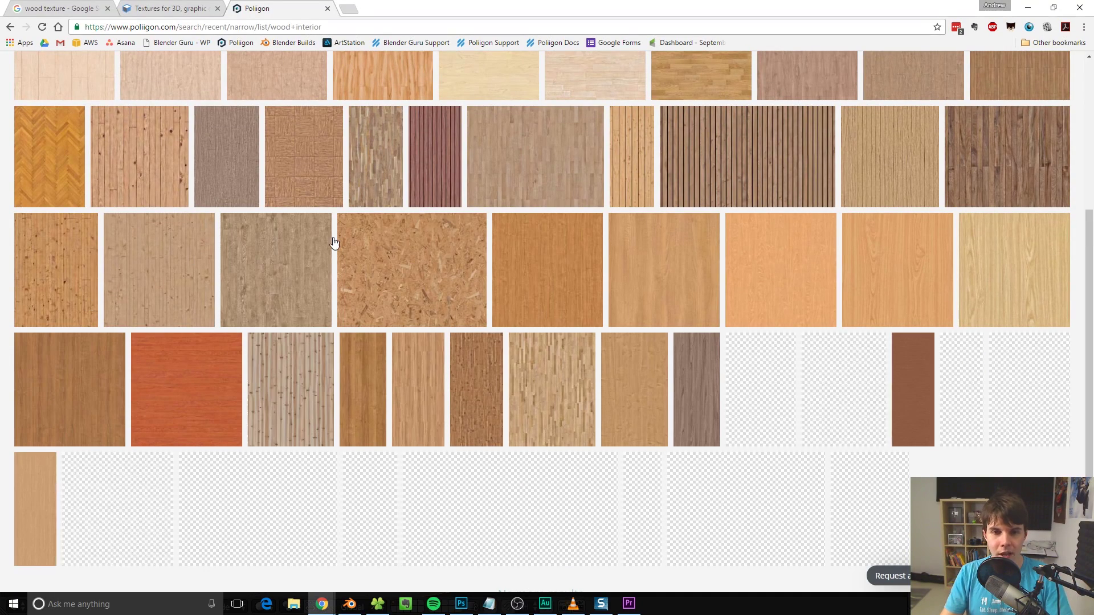
pyautogui.scroll(-2, 2, 441)
pyautogui.scroll(3, 3, 444)
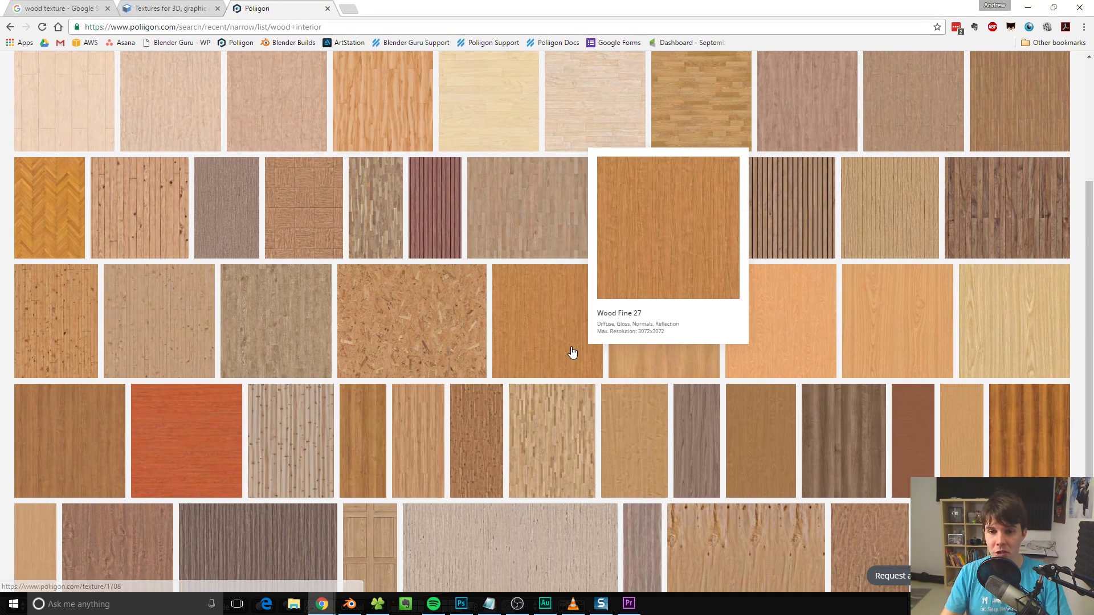
pyautogui.scroll(4, 2, 290)
pyautogui.scroll(-2, 2, 292)
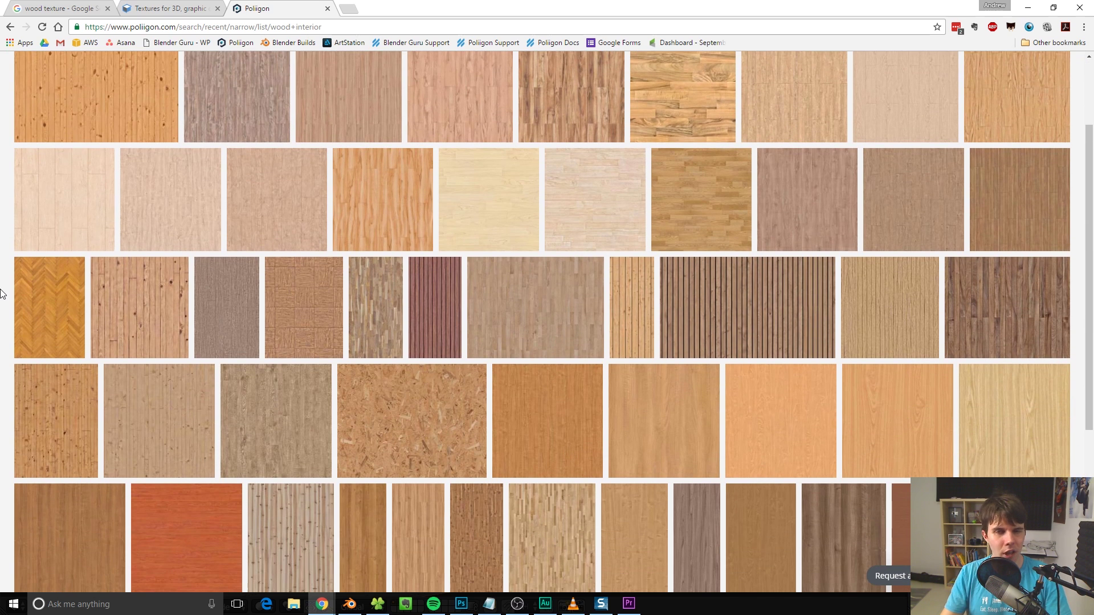
# Step: Look through the interior wood results and preview the plain fine-grain textures Wood Fine 27, Wood Fine 22 and Wood Fine 26
pyautogui.scroll(-3, 1, 293)
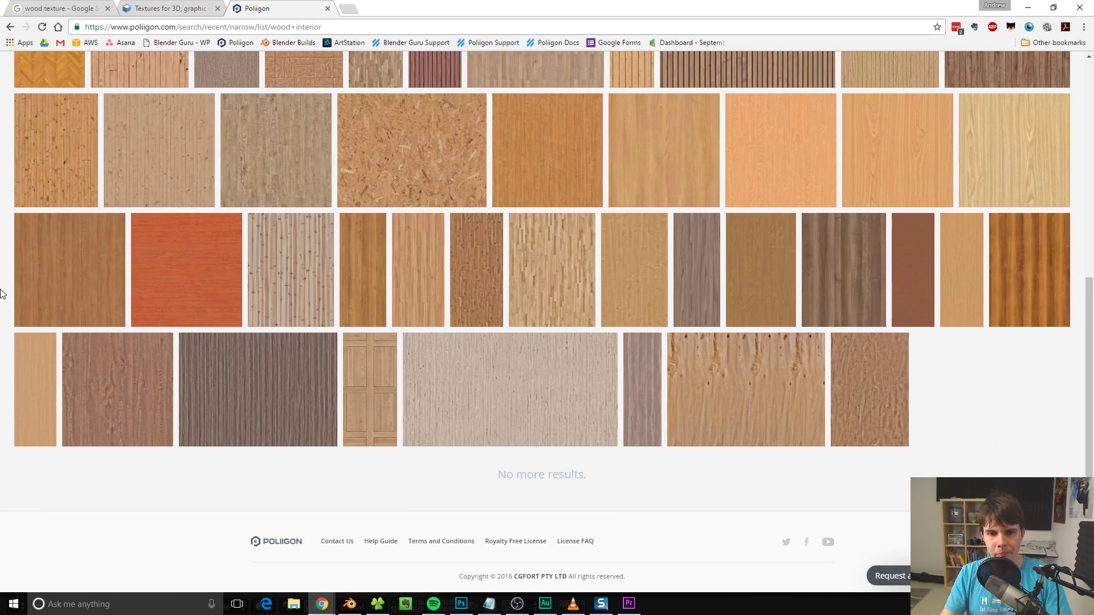
pyautogui.scroll(4, 2, 293)
pyautogui.scroll(-2, 1, 293)
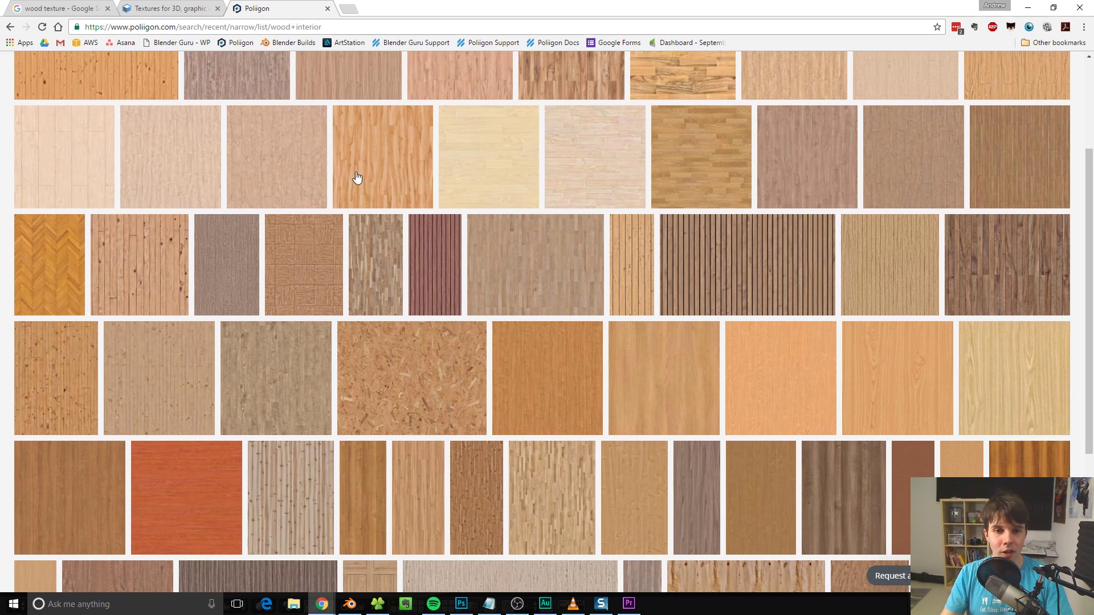
pyautogui.scroll(-3, 2, 353)
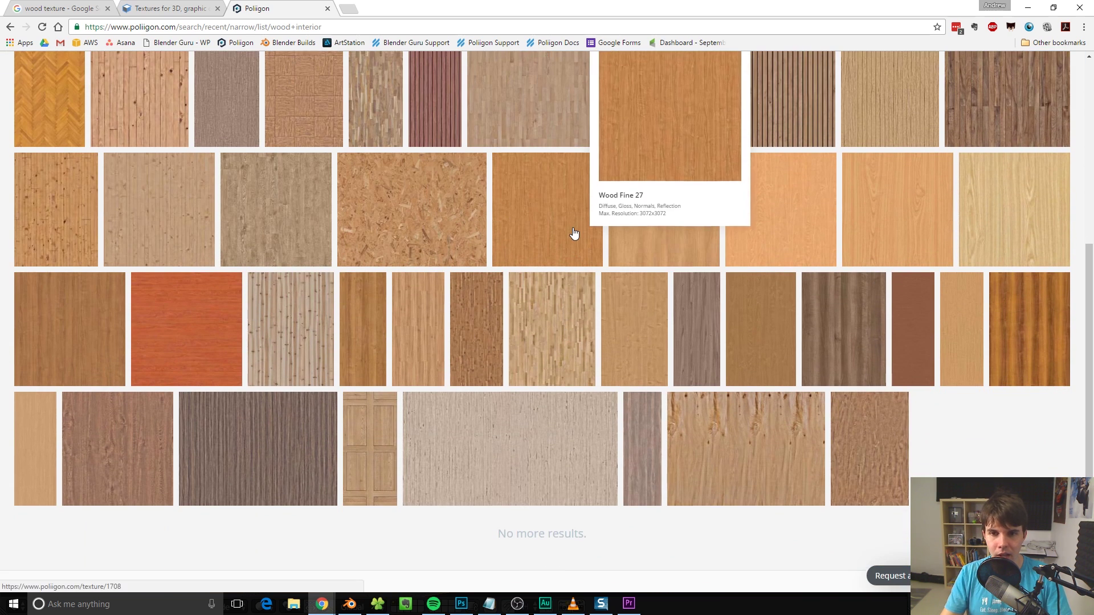
pyautogui.scroll(2, 573, 237)
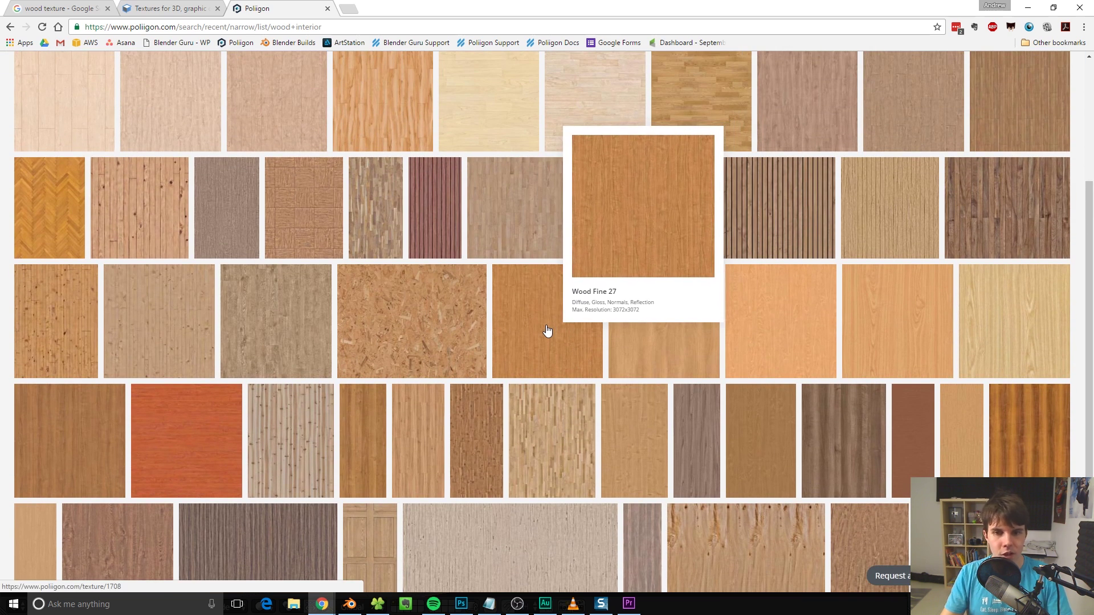
pyautogui.scroll(-3, 481, 371)
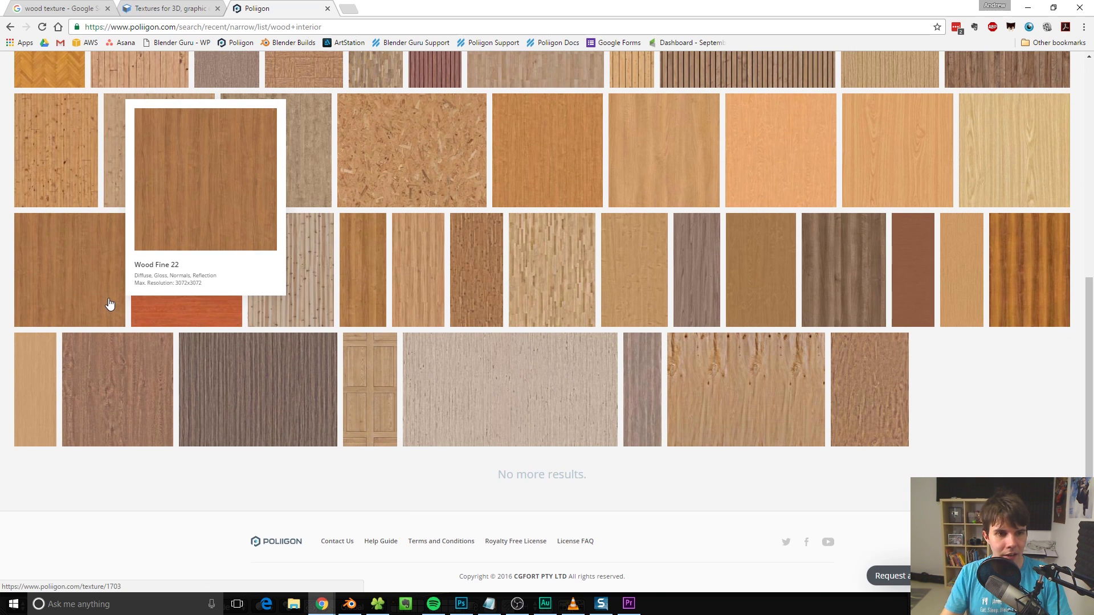
pyautogui.scroll(2, 862, 402)
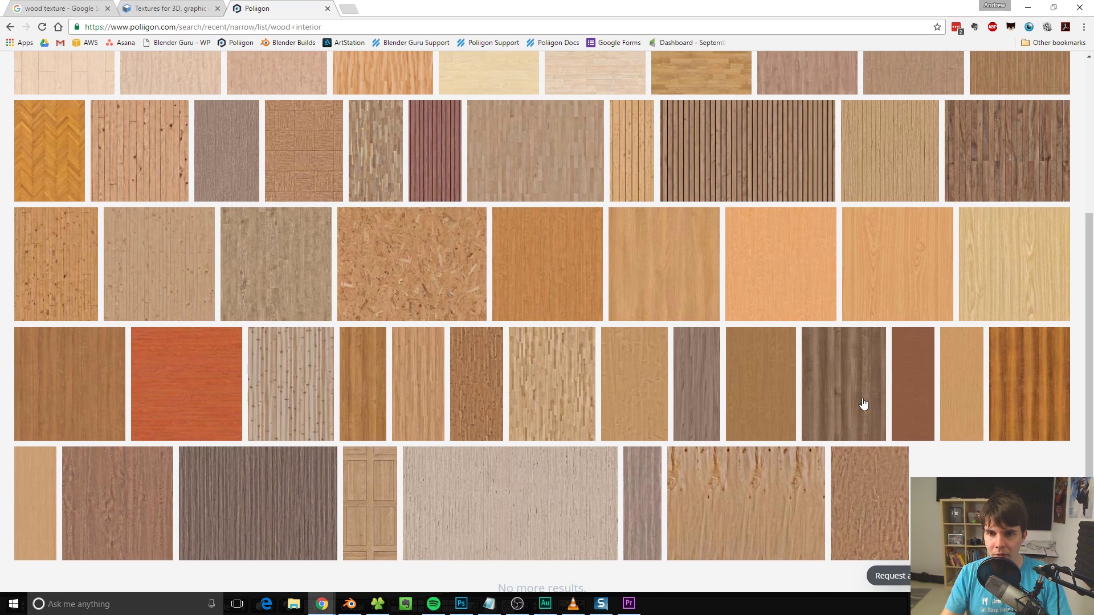
pyautogui.moveTo(713, 283)
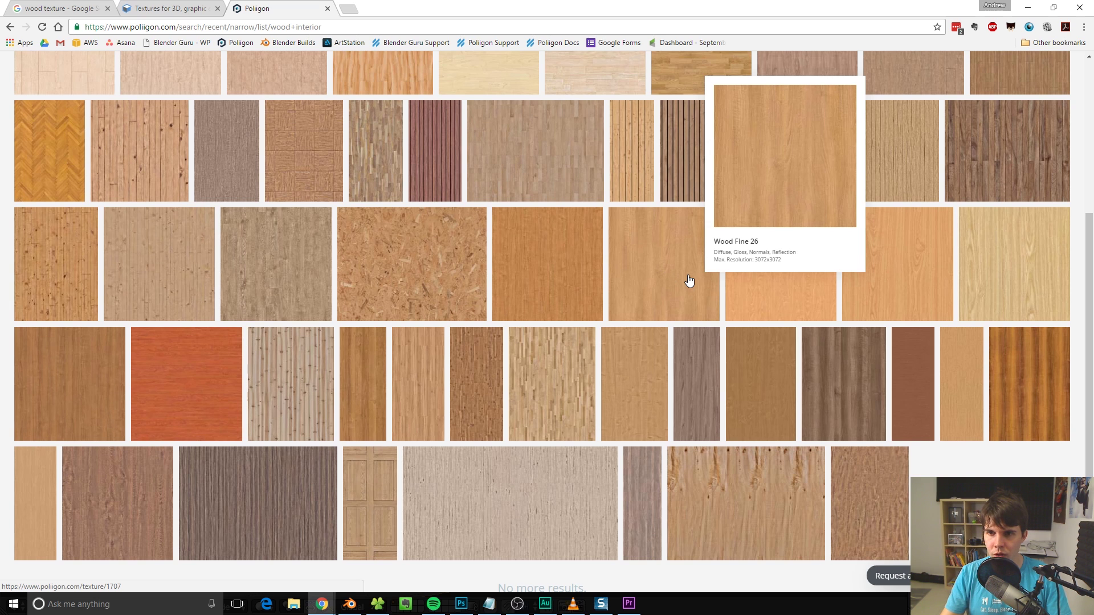
# Step: Compare the plank texture Wood Flooring 28 with the plain textures Wood Fine 25 and Wood Fine 26
pyautogui.scroll(4, 5, 319)
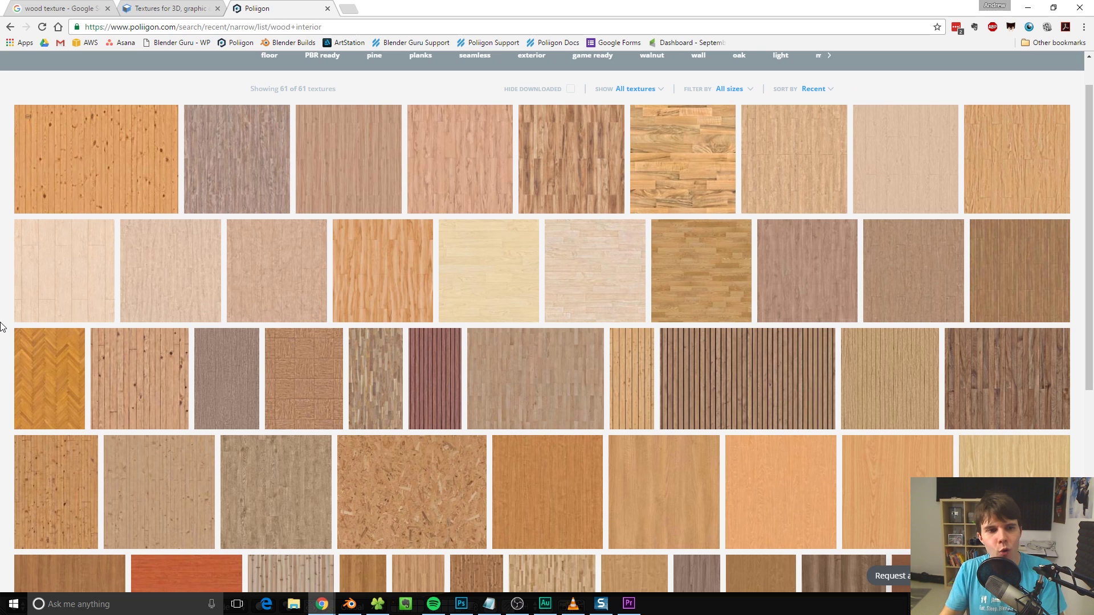
pyautogui.scroll(-4, 4, 328)
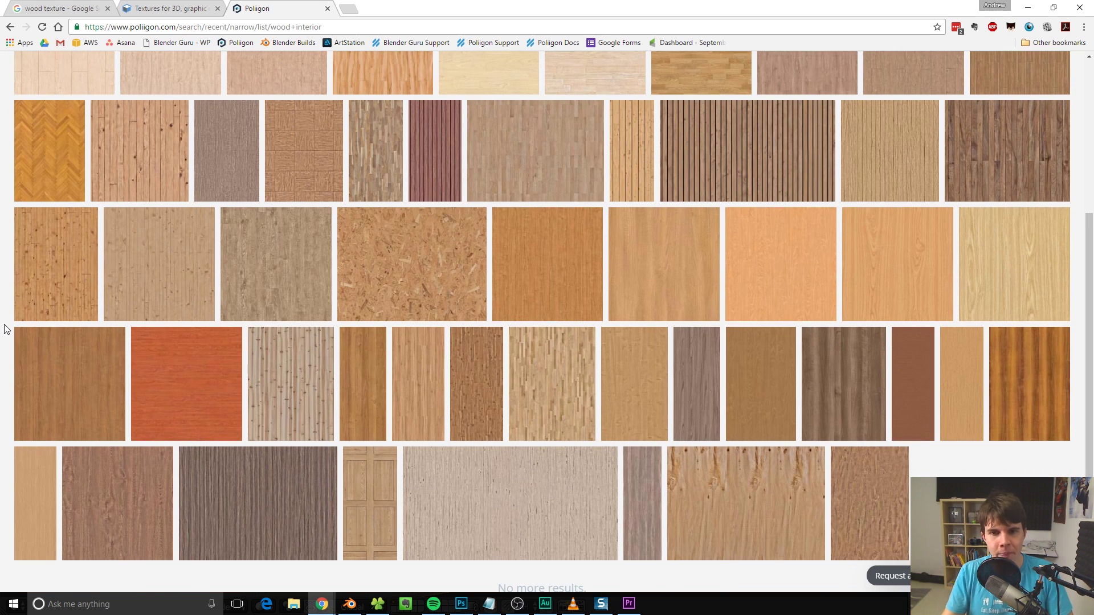
pyautogui.scroll(4, 373, 273)
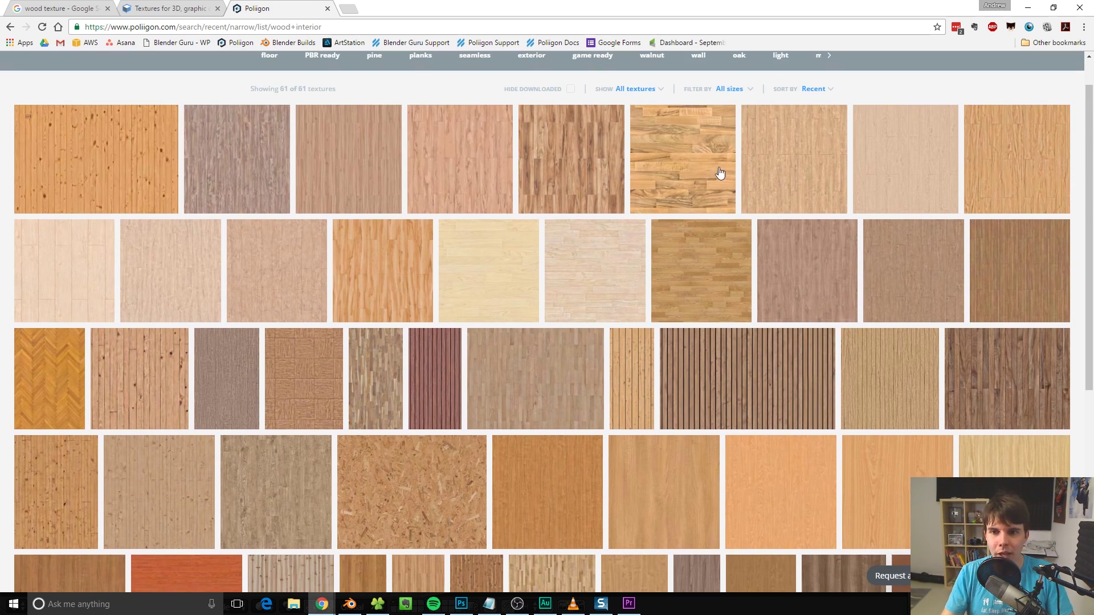
pyautogui.moveTo(698, 180)
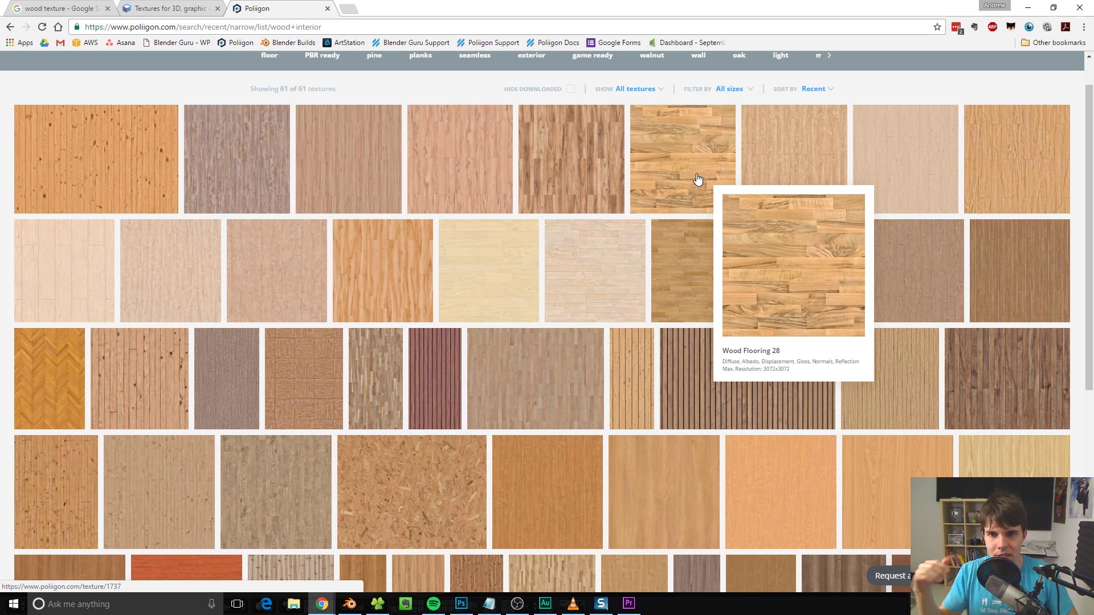
pyautogui.scroll(-4, 698, 180)
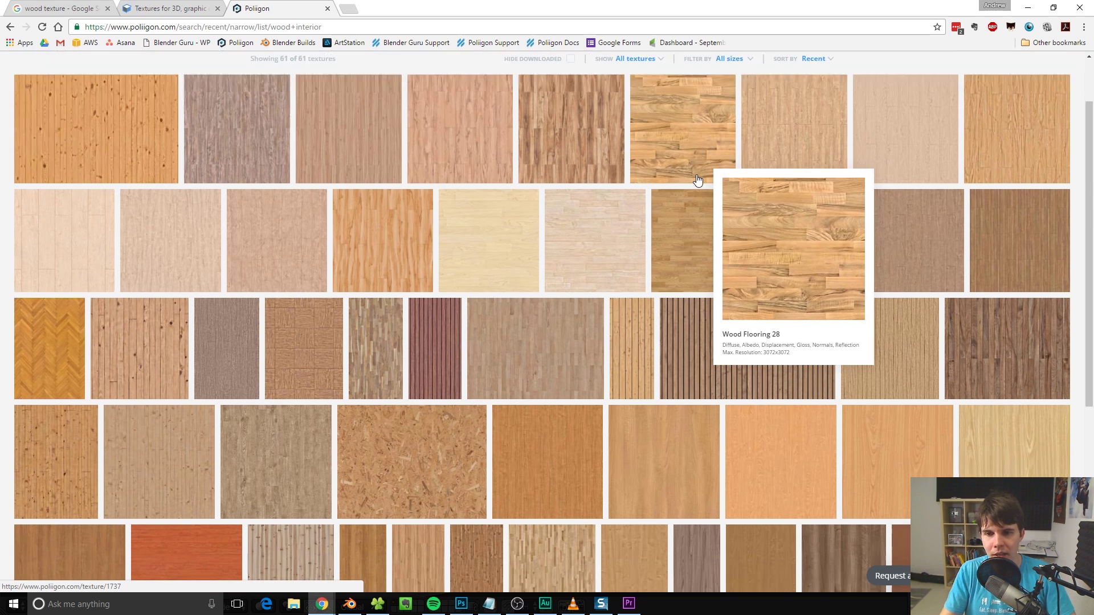
pyautogui.moveTo(819, 313)
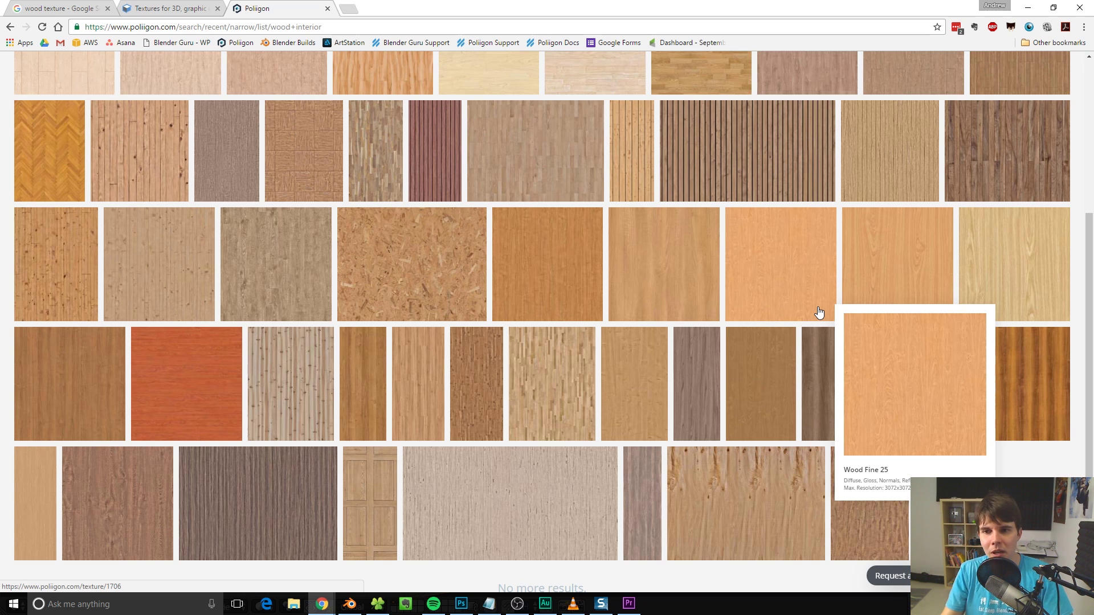
pyautogui.moveTo(643, 269)
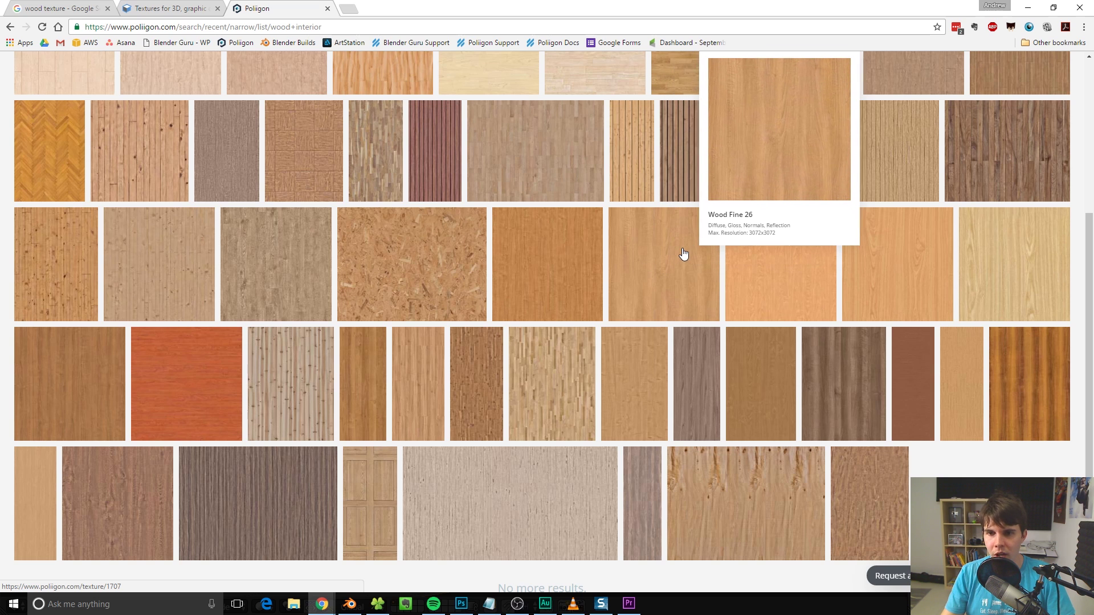
# Step: Open the Wood Fine 26 texture and inspect its diffuse, gloss, normals and reflection maps
pyautogui.click(684, 253)
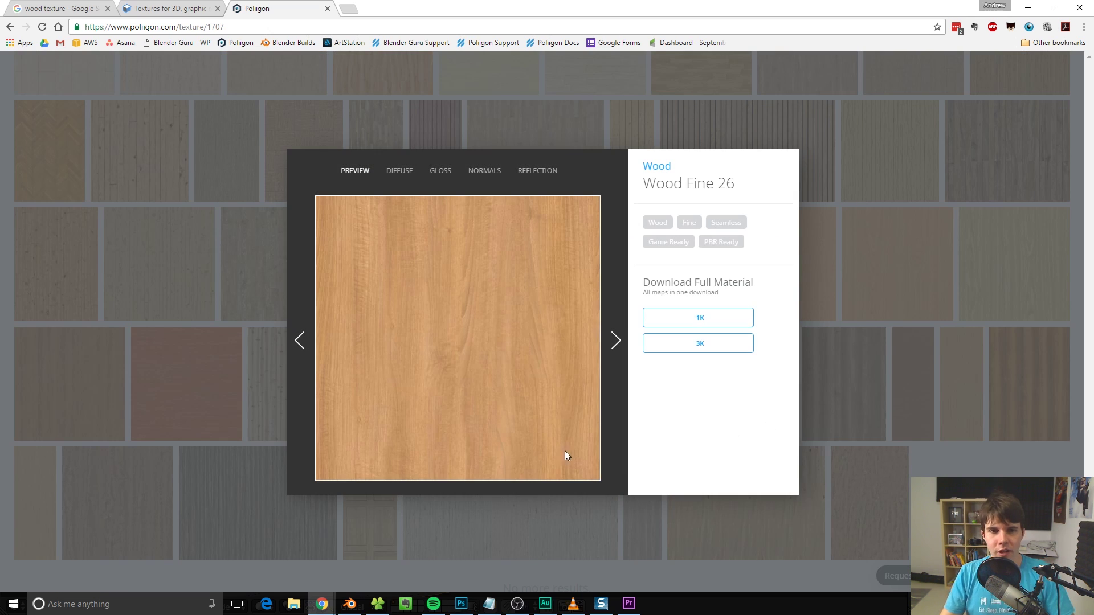
pyautogui.moveTo(516, 293)
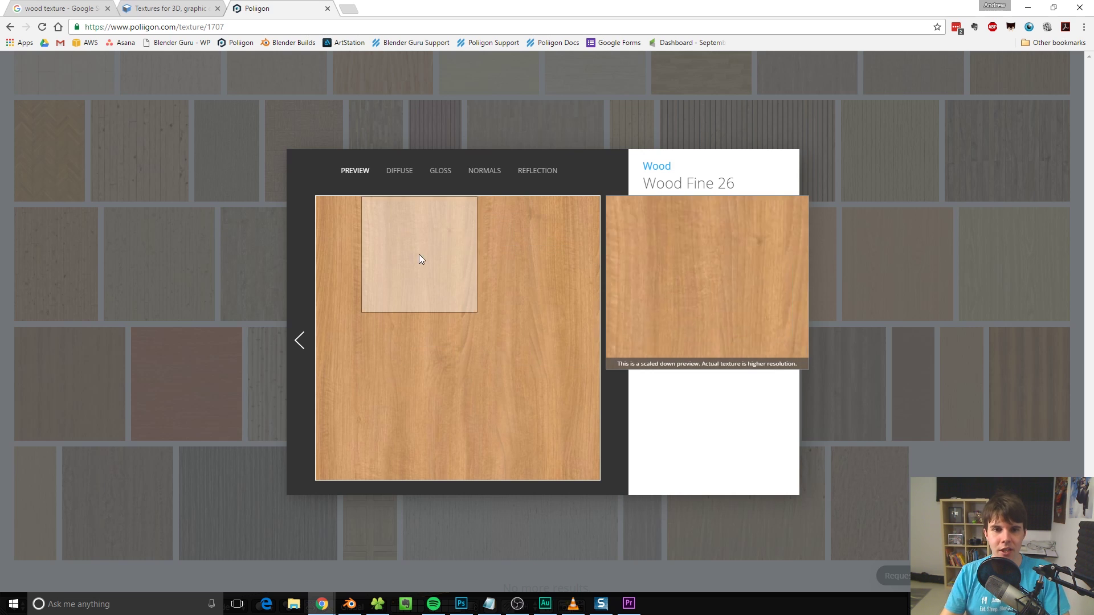
pyautogui.click(399, 172)
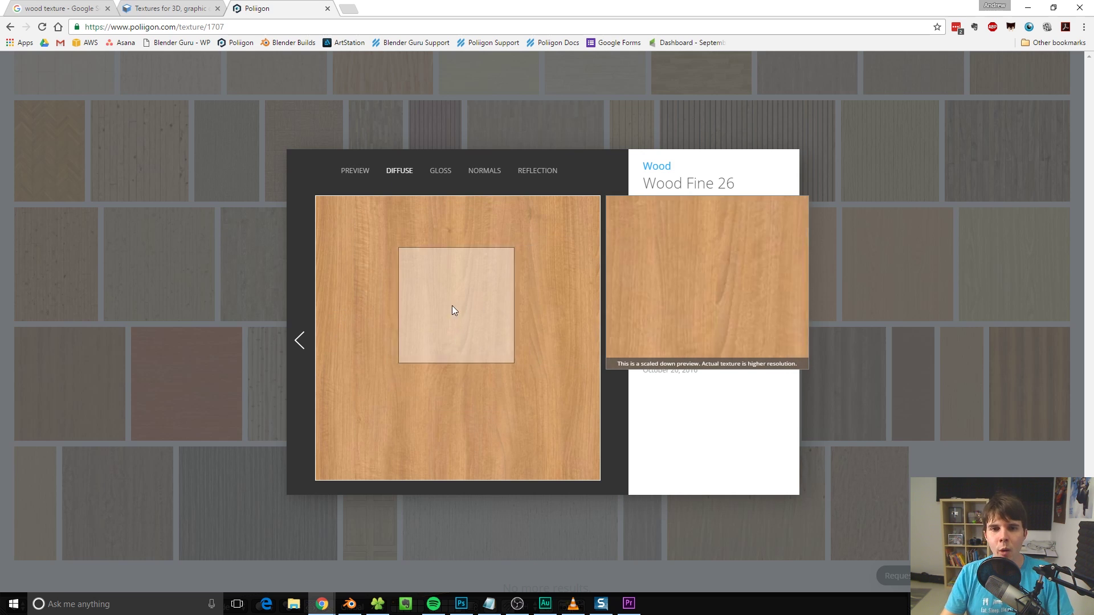
pyautogui.click(441, 174)
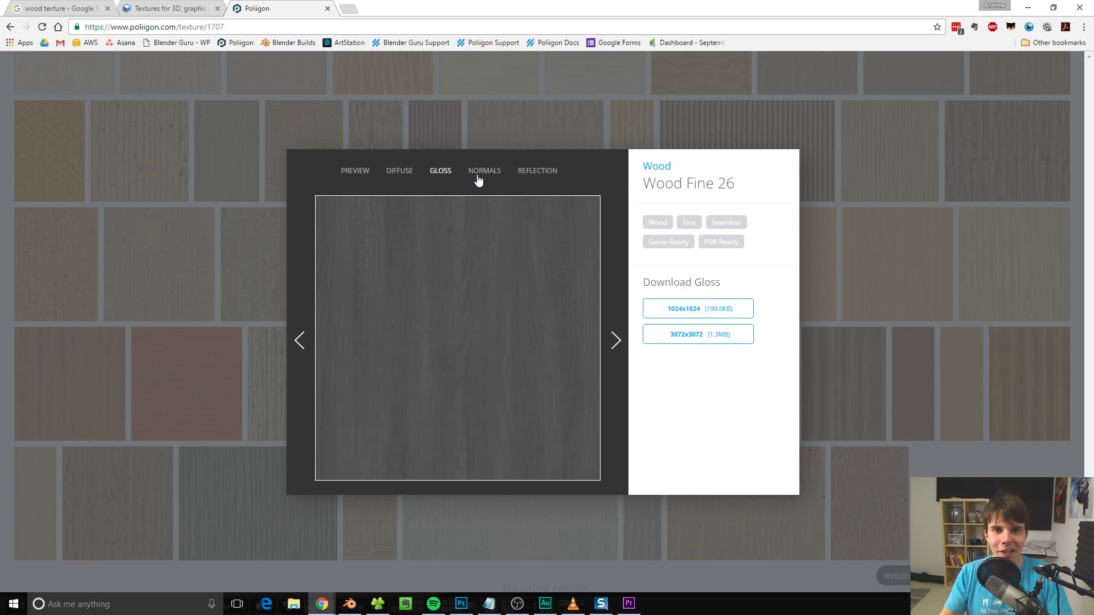
pyautogui.click(479, 180)
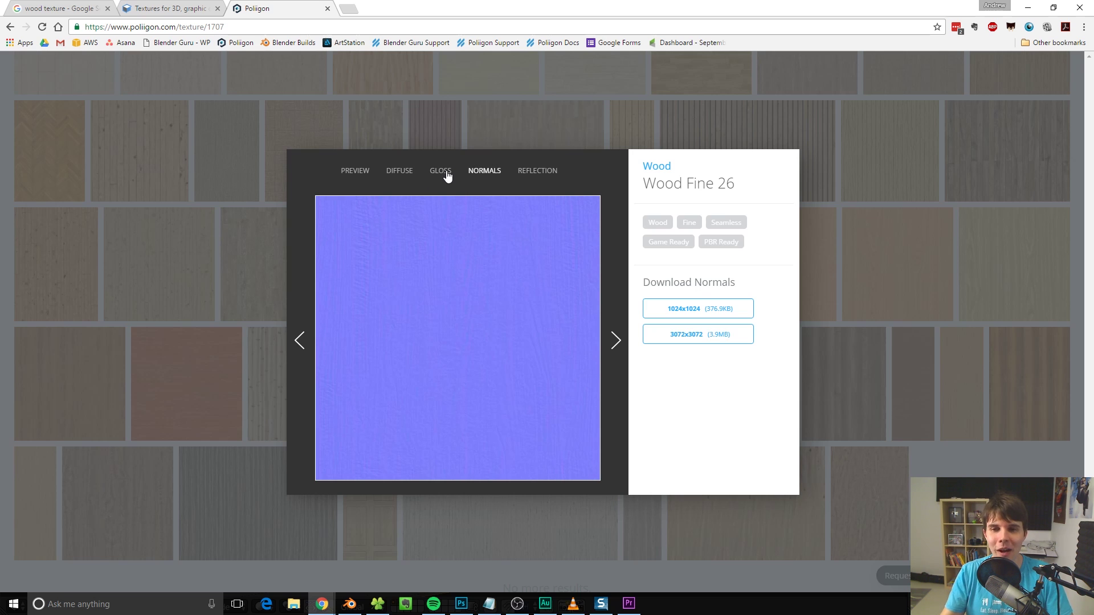
pyautogui.click(397, 178)
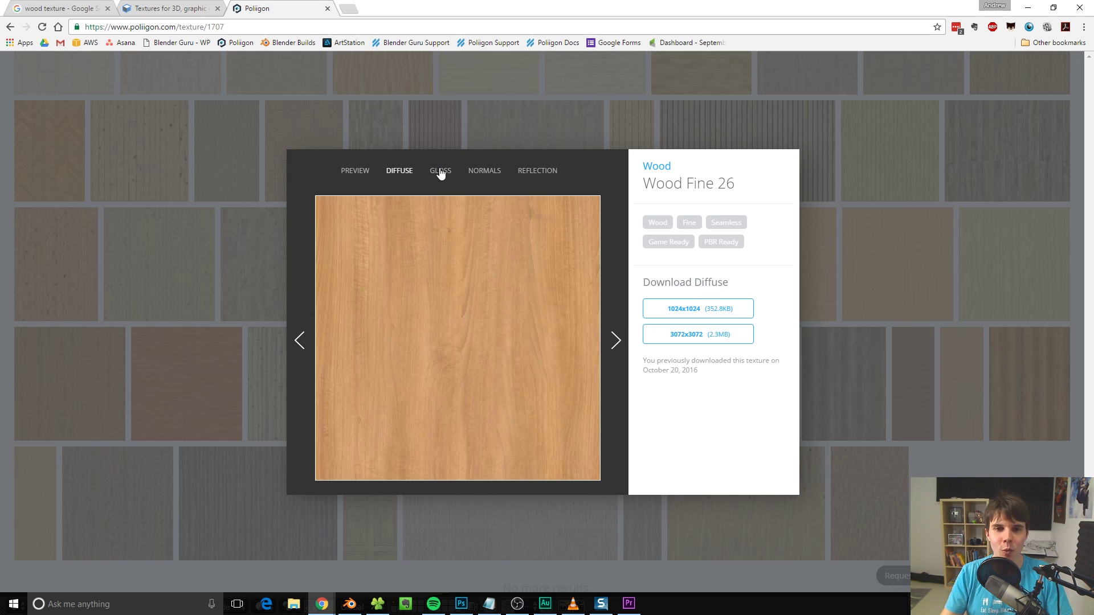
pyautogui.click(443, 174)
pyautogui.click(495, 174)
pyautogui.click(527, 174)
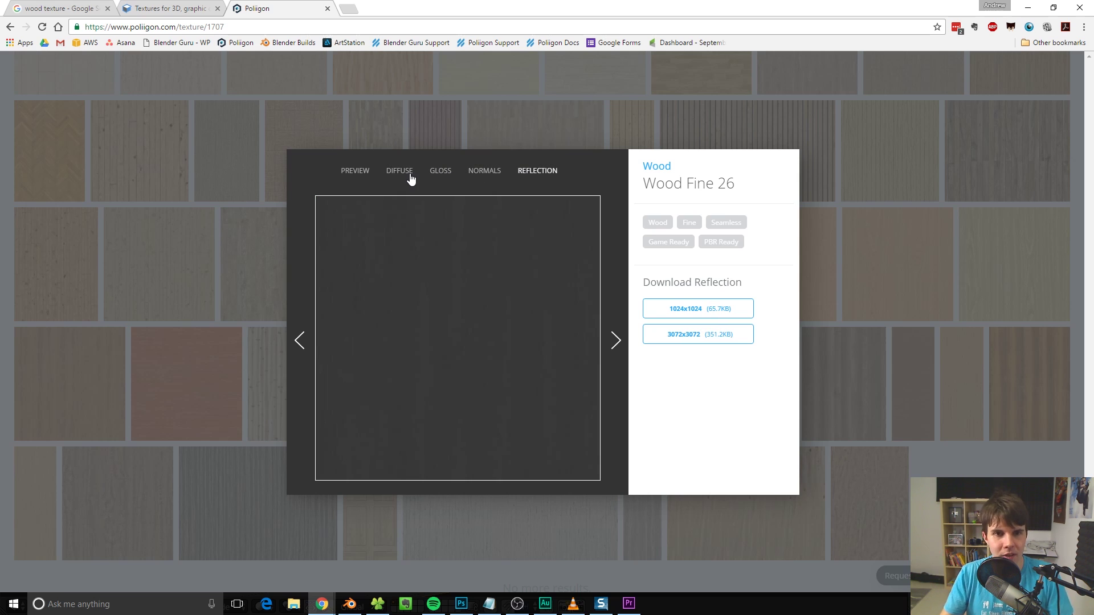
# Step: Compare the grain detail in Wood Fine 26's diffuse, gloss and normals maps
pyautogui.click(410, 178)
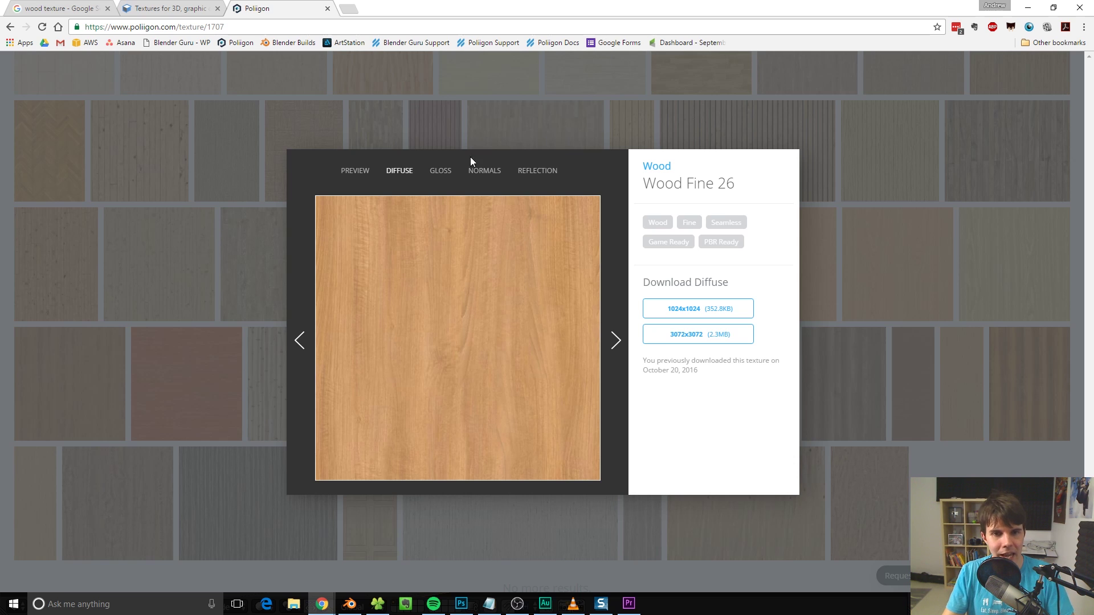
pyautogui.click(443, 177)
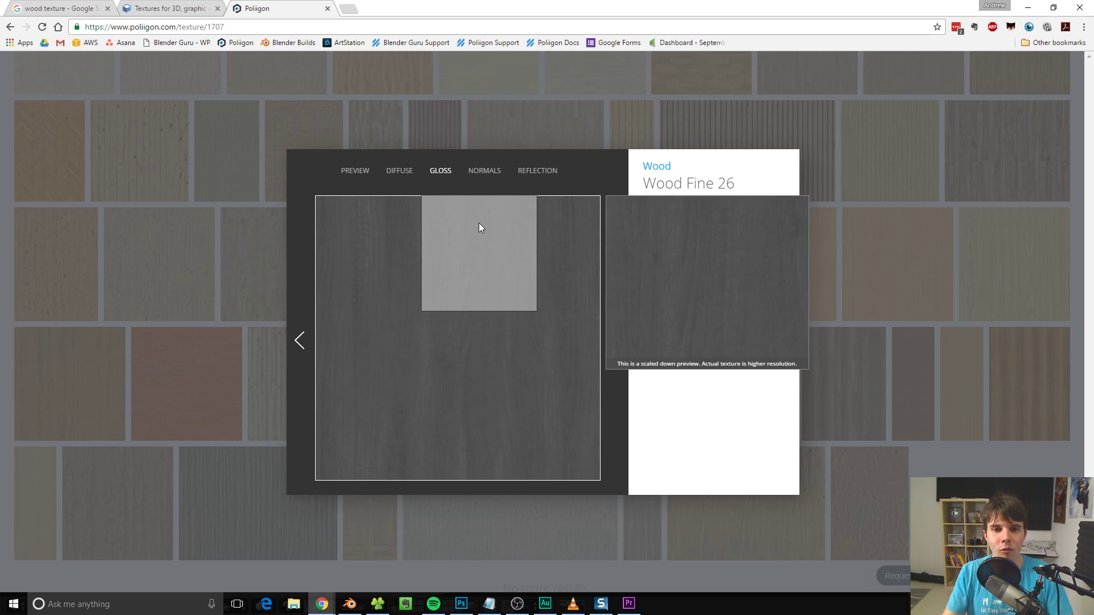
pyautogui.click(485, 176)
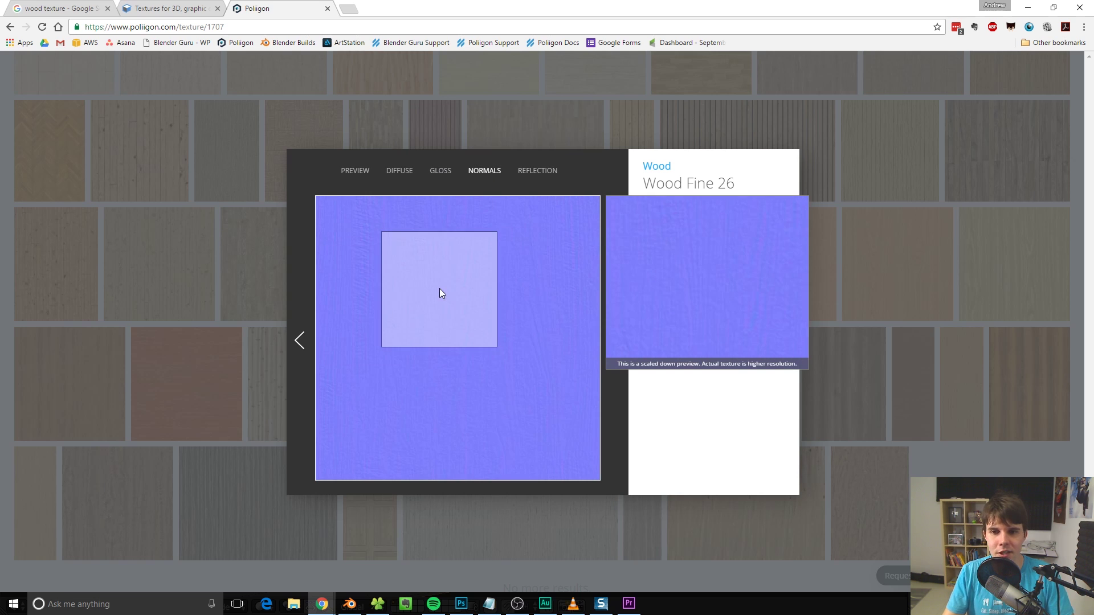
pyautogui.click(391, 177)
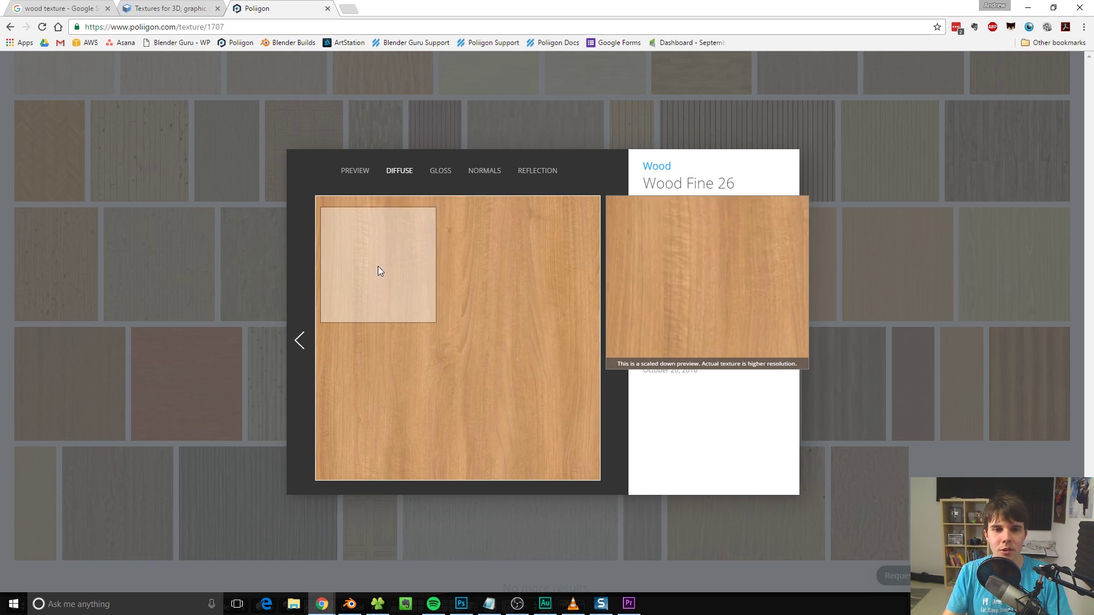
pyautogui.click(483, 171)
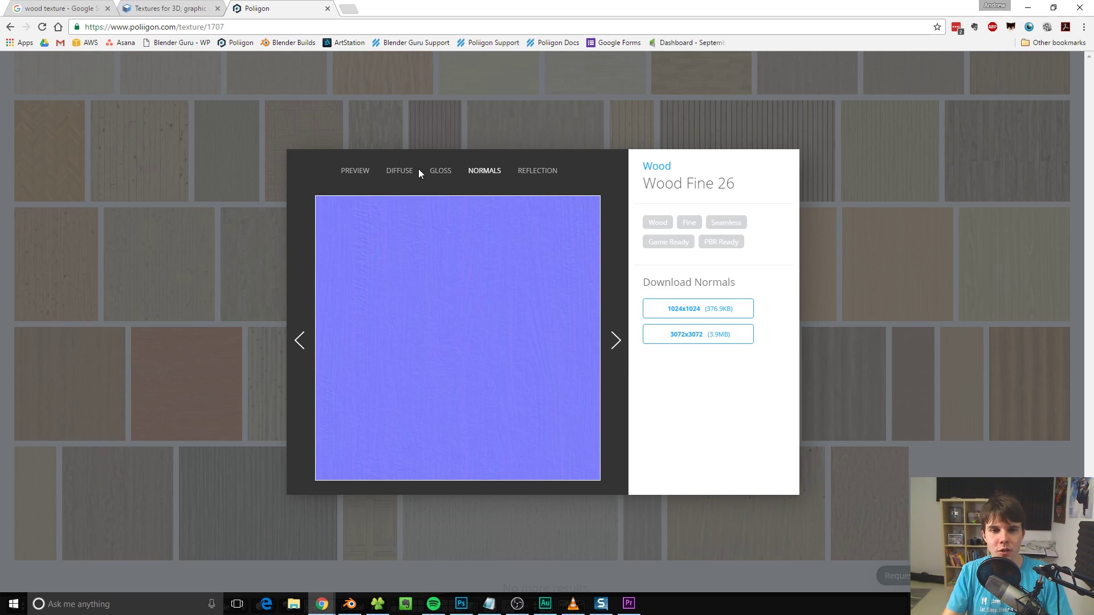
# Step: Download the diffuse and normals maps of Wood Fine 26, both at 3072x3072
pyautogui.click(400, 171)
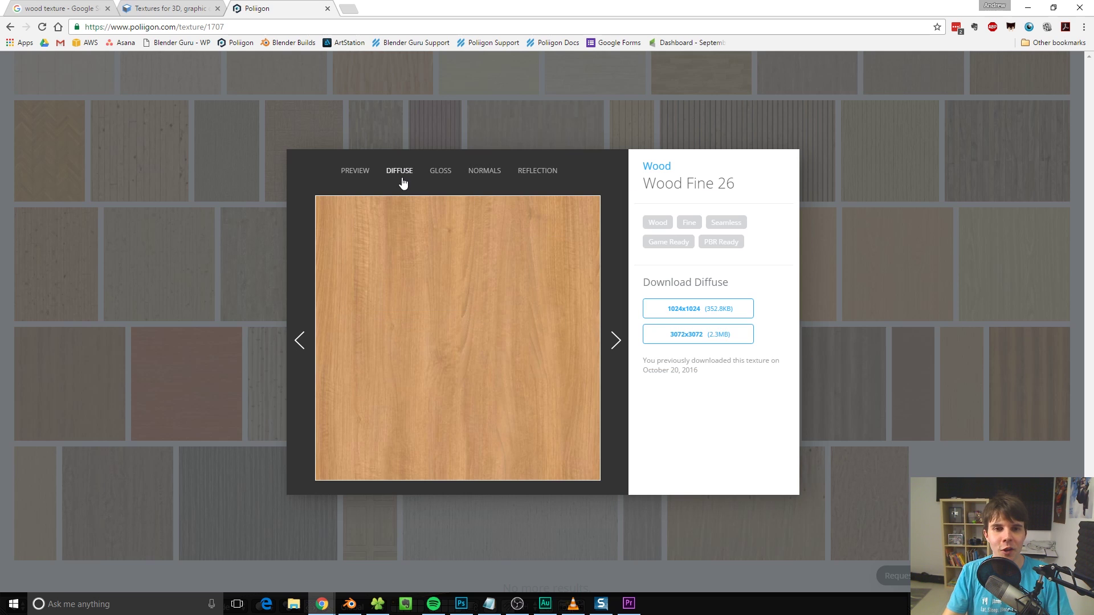
pyautogui.click(711, 340)
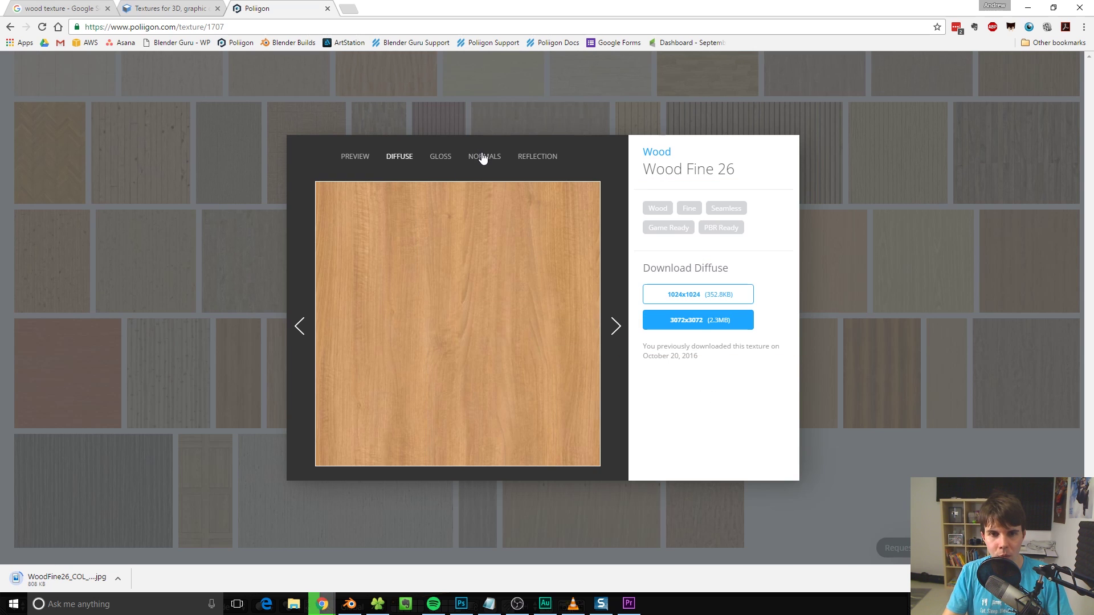
pyautogui.click(484, 157)
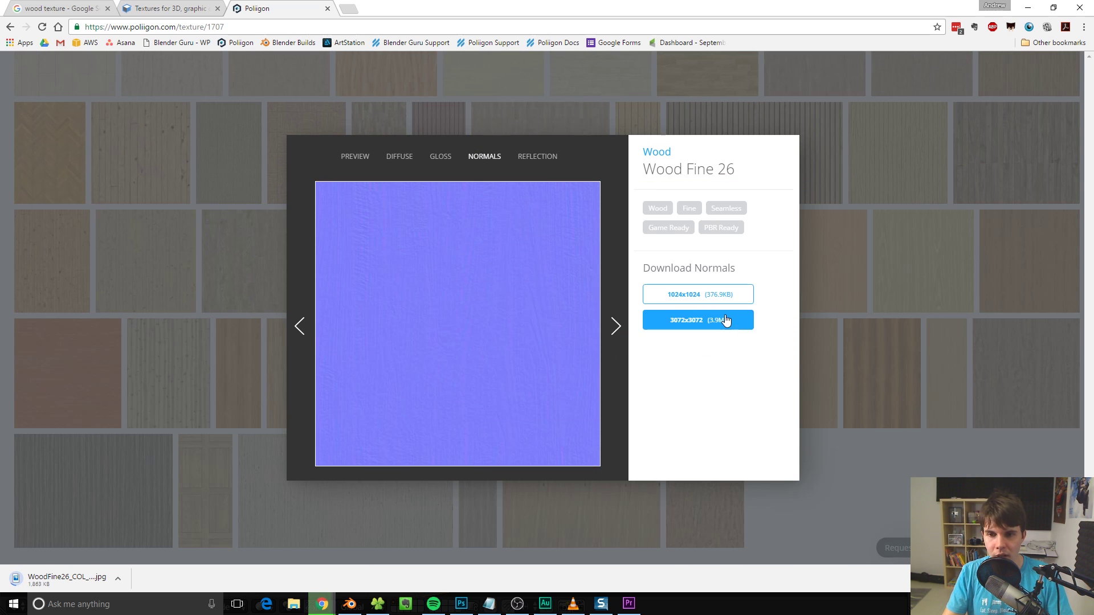
pyautogui.click(687, 320)
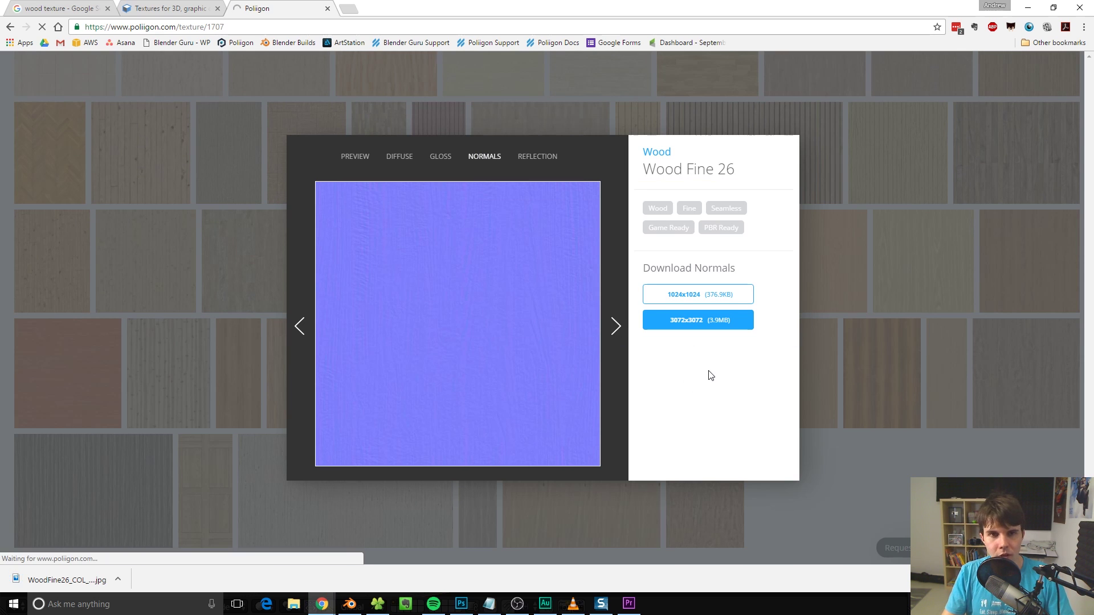
pyautogui.click(708, 320)
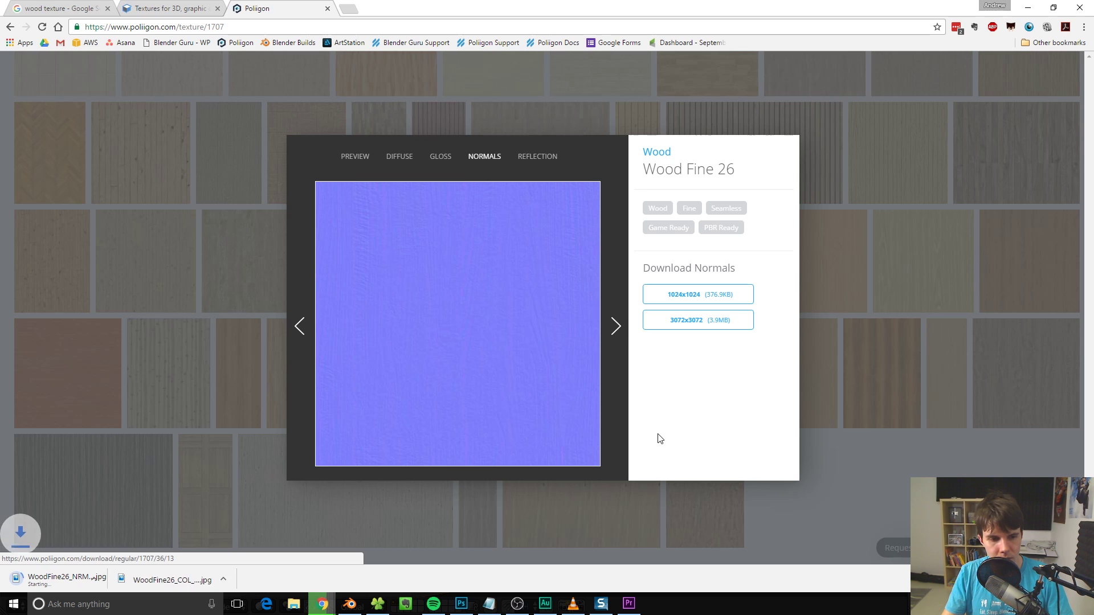
# Step: Switch to Blender and select the table plane beneath the donut and mug
pyautogui.click(350, 605)
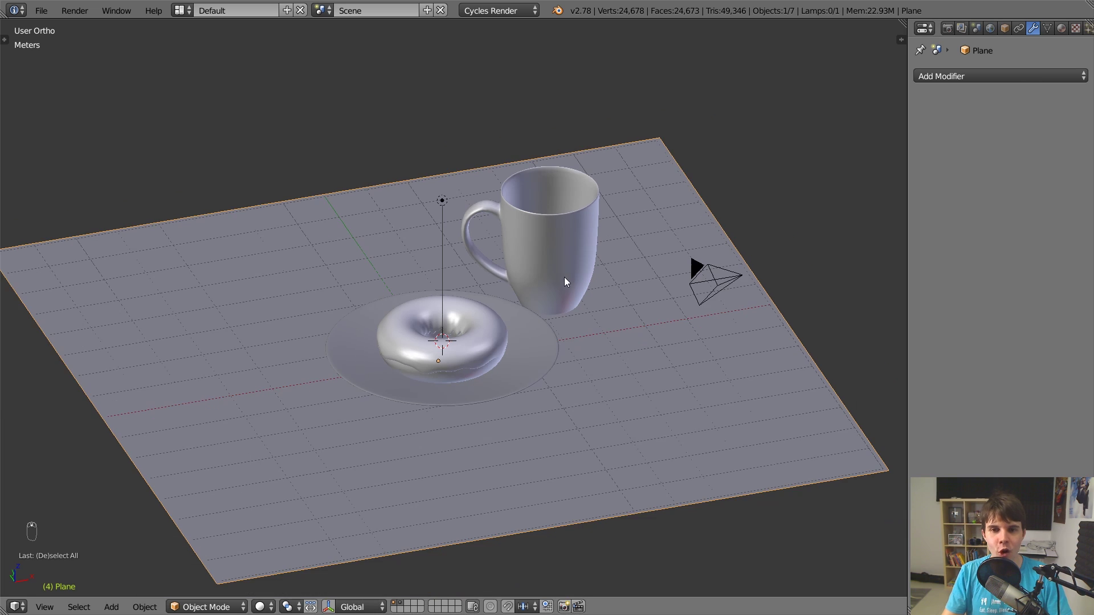
pyautogui.keyDown('shift'); pyautogui.moveTo(521, 299); pyautogui.dragTo(517, 296, button='middle'); pyautogui.keyUp('shift')
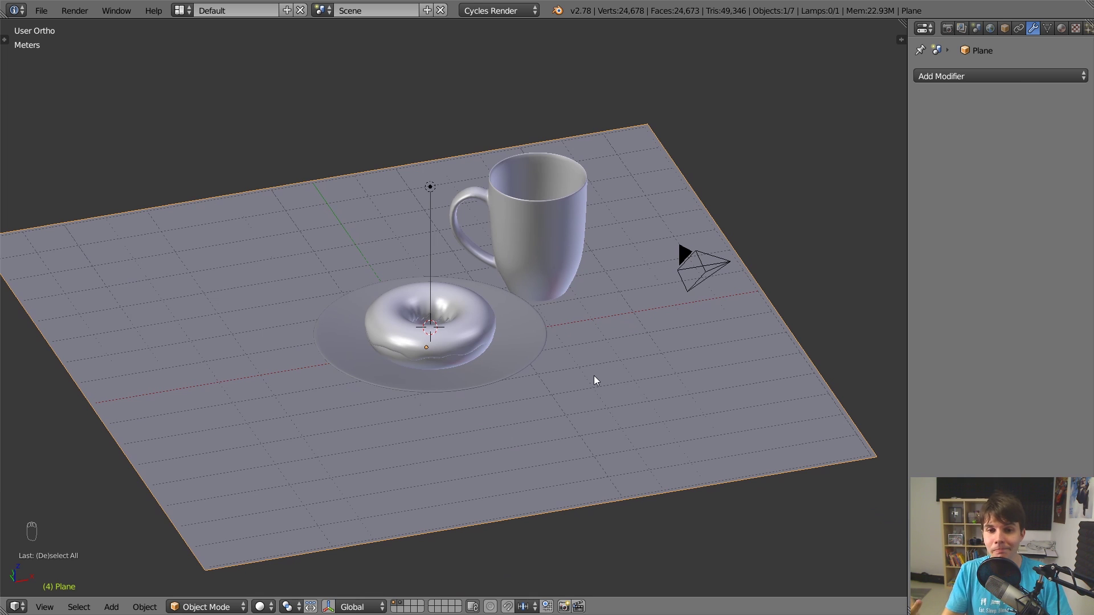
pyautogui.moveTo(594, 375); pyautogui.dragTo(614, 238, button='middle')
pyautogui.rightClick(597, 204)
pyautogui.rightClick(490, 327)
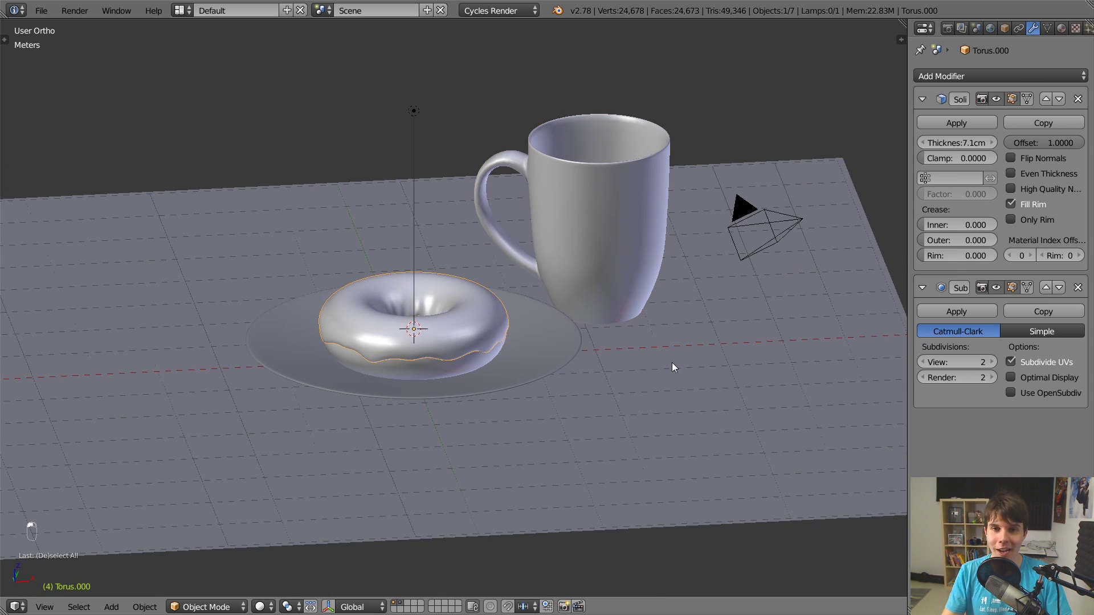
pyautogui.rightClick(698, 374)
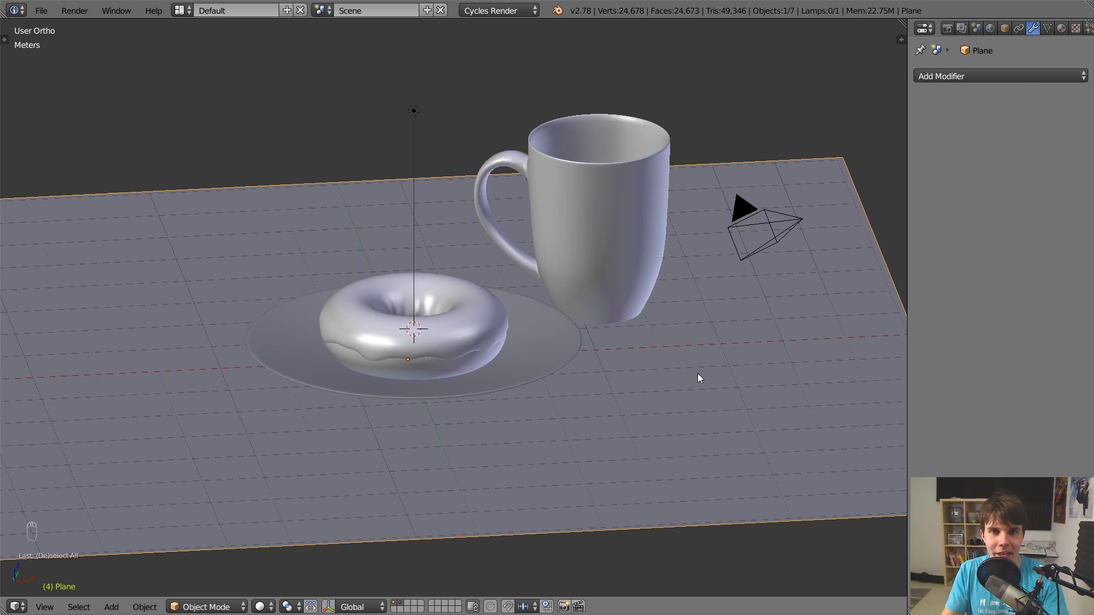
# Step: Split the 3D view into two side-by-side areas and turn one of them into a Node Editor
pyautogui.moveTo(898, 35); pyautogui.dragTo(476, 40)
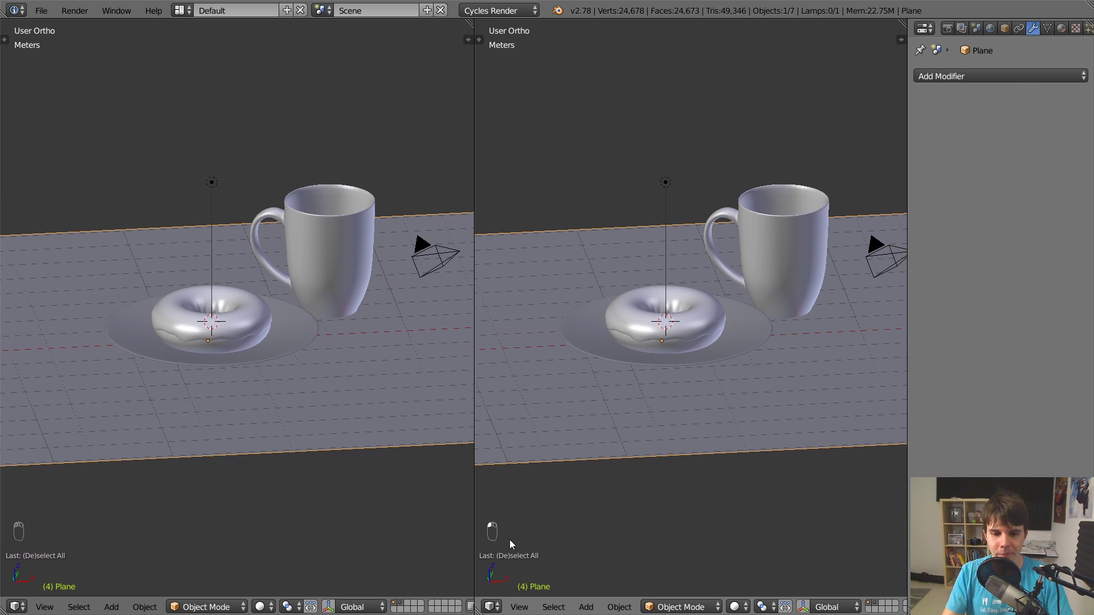
pyautogui.click(497, 607)
pyautogui.click(550, 440)
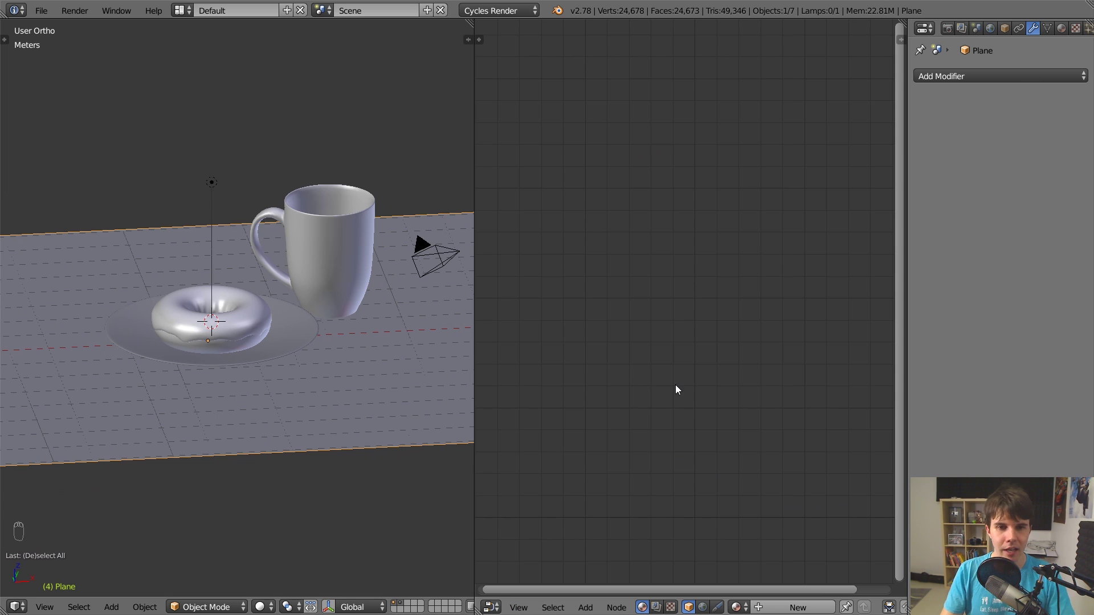
# Step: Create a new material for the table plane and bring its nodes into view
pyautogui.click(1058, 32)
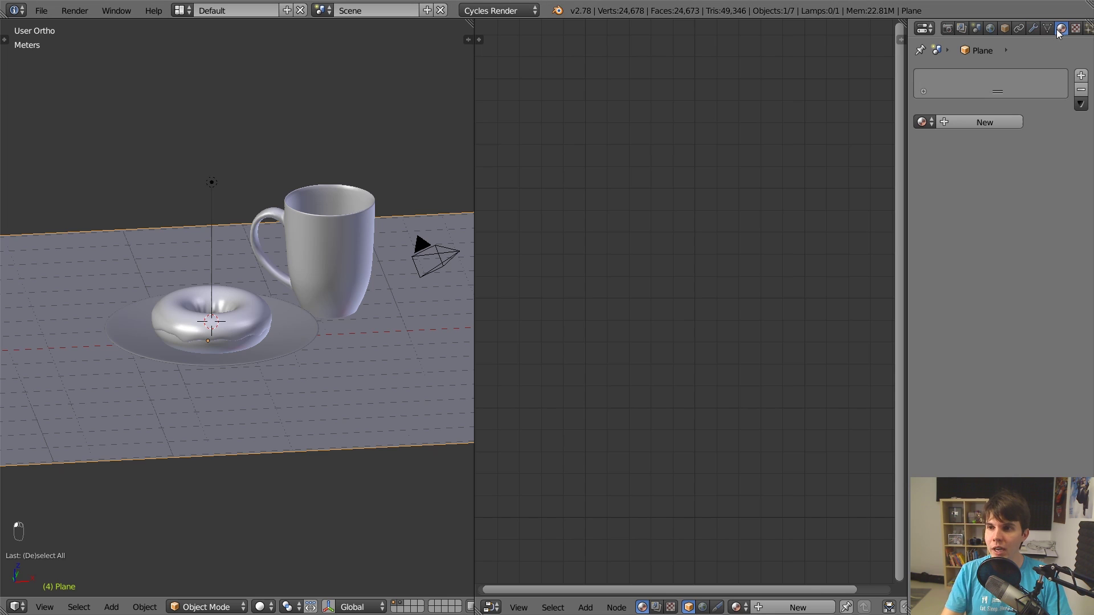
pyautogui.click(797, 607)
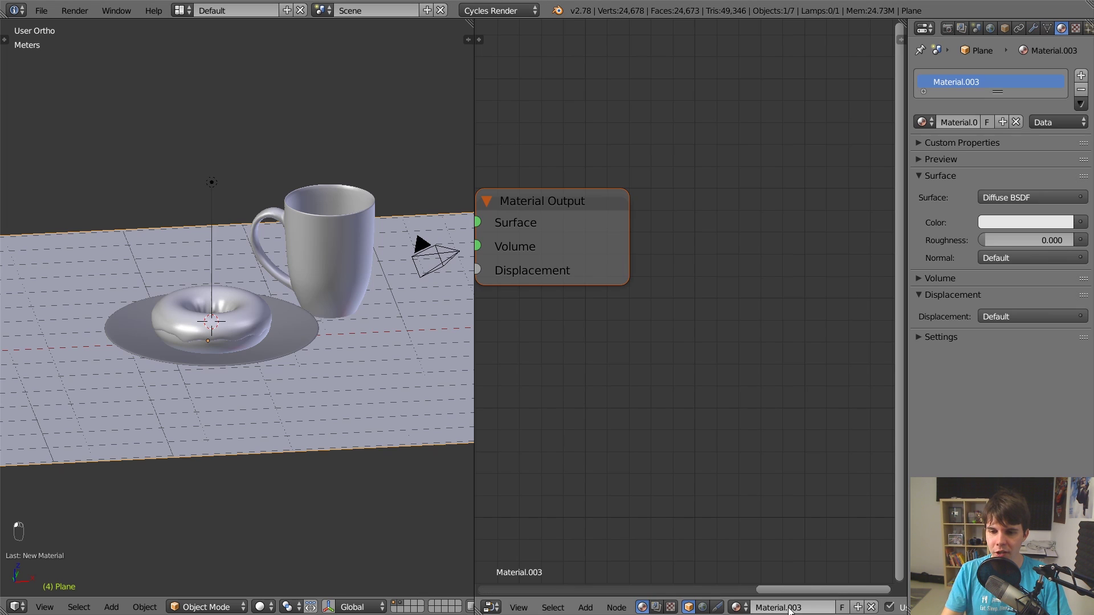
pyautogui.press('Home')
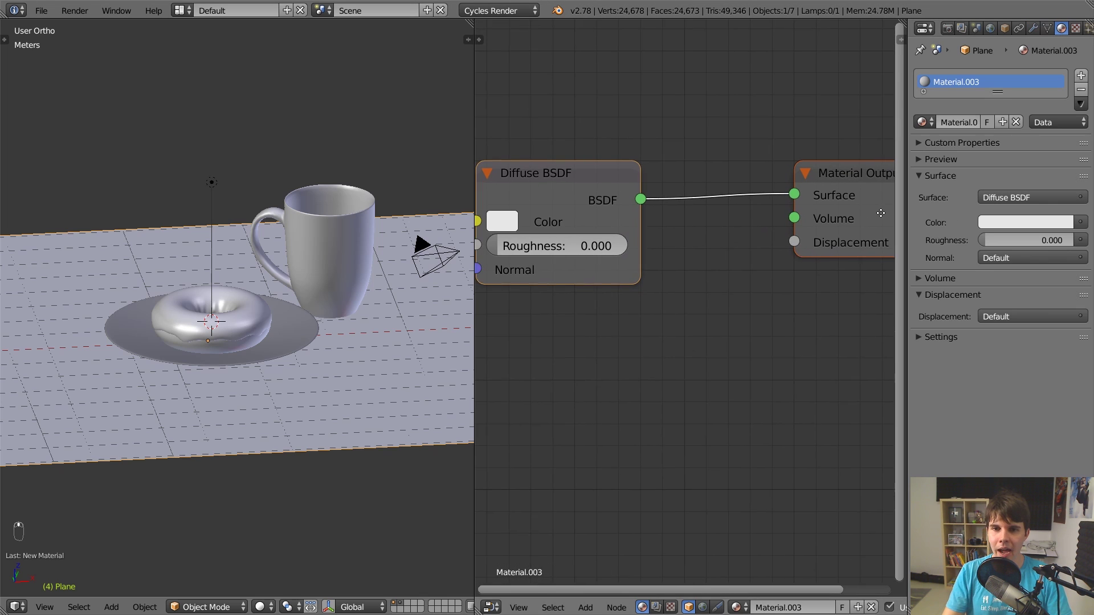
pyautogui.scroll(-4, 736, 283)
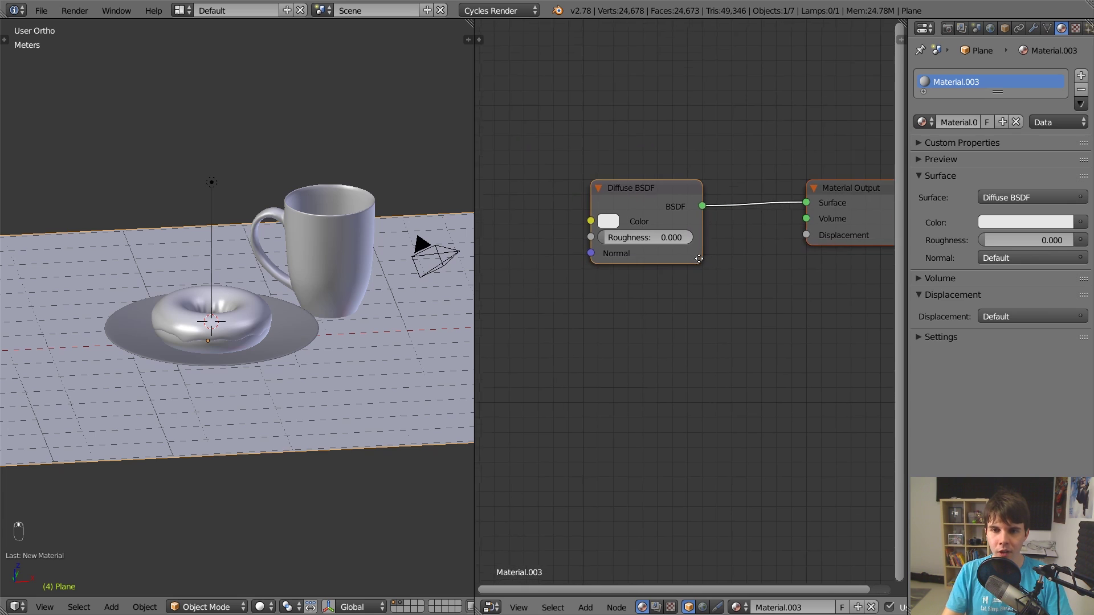
# Step: Move the Diffuse BSDF away from the Material Output and insert a Mix Shader on the link between them
pyautogui.press('g')
pyautogui.click(553, 232)
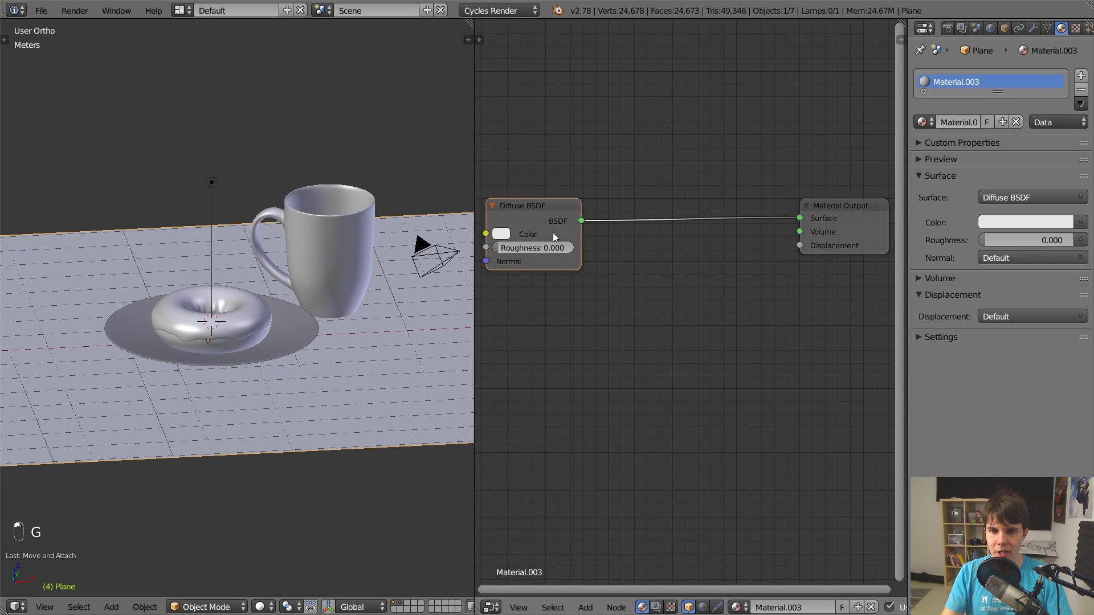
pyautogui.hotkey('shift', 'a')
pyautogui.moveTo(635, 307)
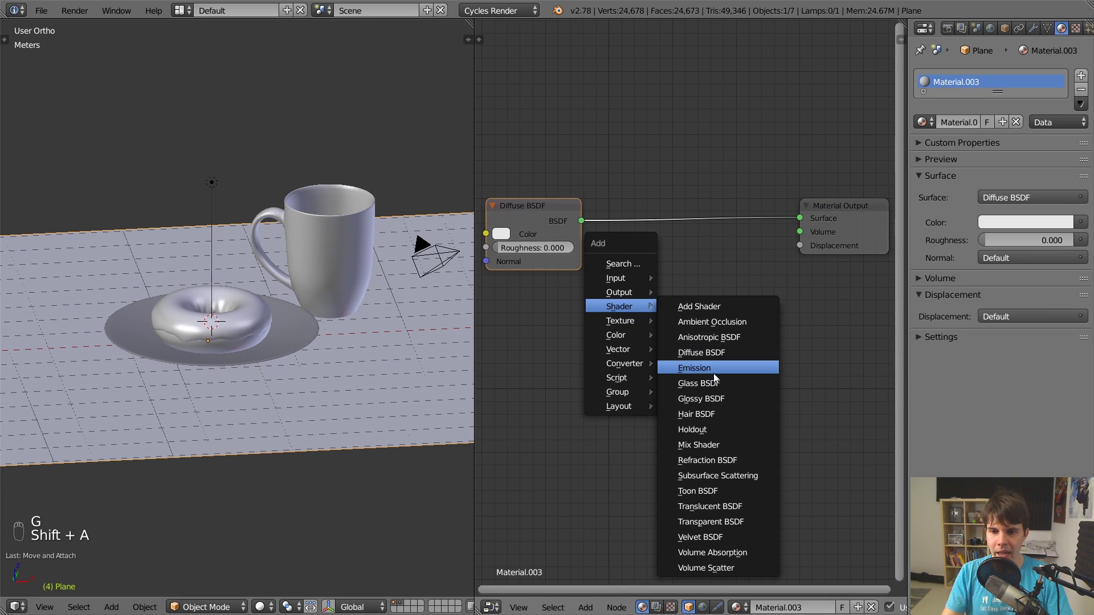
pyautogui.click(706, 445)
pyautogui.click(665, 193)
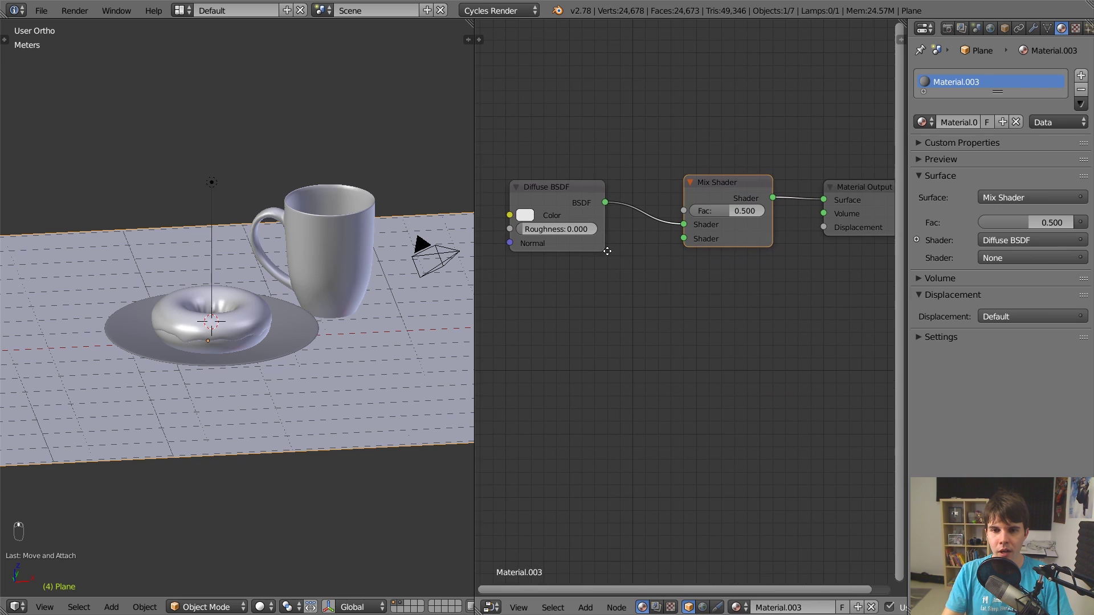
# Step: Add a Glossy BSDF beneath the Diffuse BSDF and connect it to the Mix Shader's second shader input
pyautogui.hotkey('shift', 'a')
pyautogui.moveTo(587, 256)
pyautogui.click(662, 348)
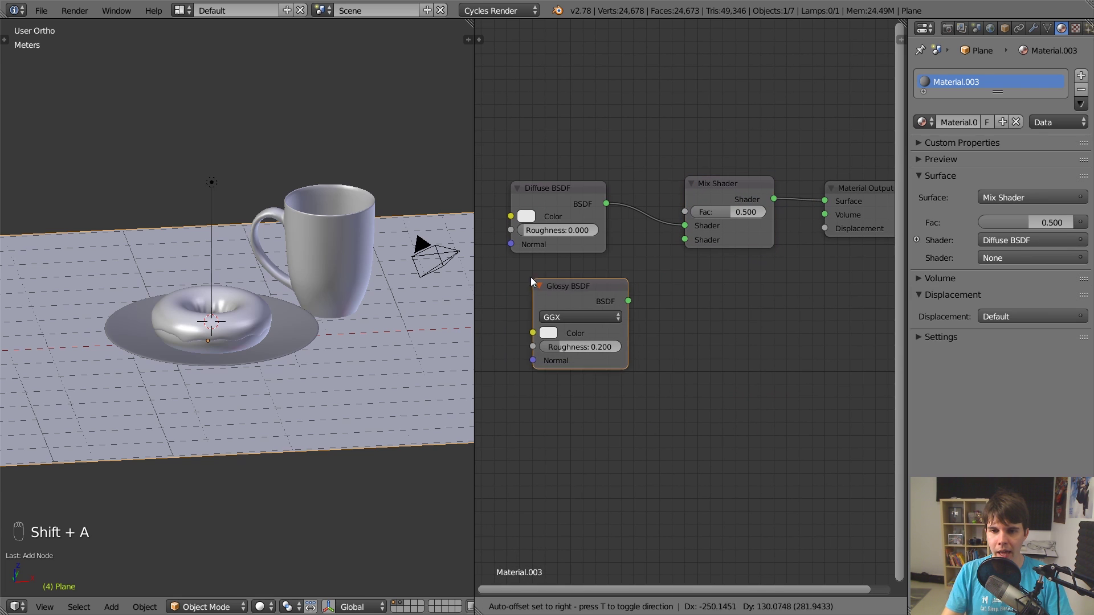
pyautogui.click(511, 268)
pyautogui.moveTo(605, 289); pyautogui.dragTo(693, 241)
# Step: Preview the scene in rendered shading and set the table material's Mix Shader factor to 0.200
pyautogui.press('KP_0')
pyautogui.hotkey('shift', 'z')
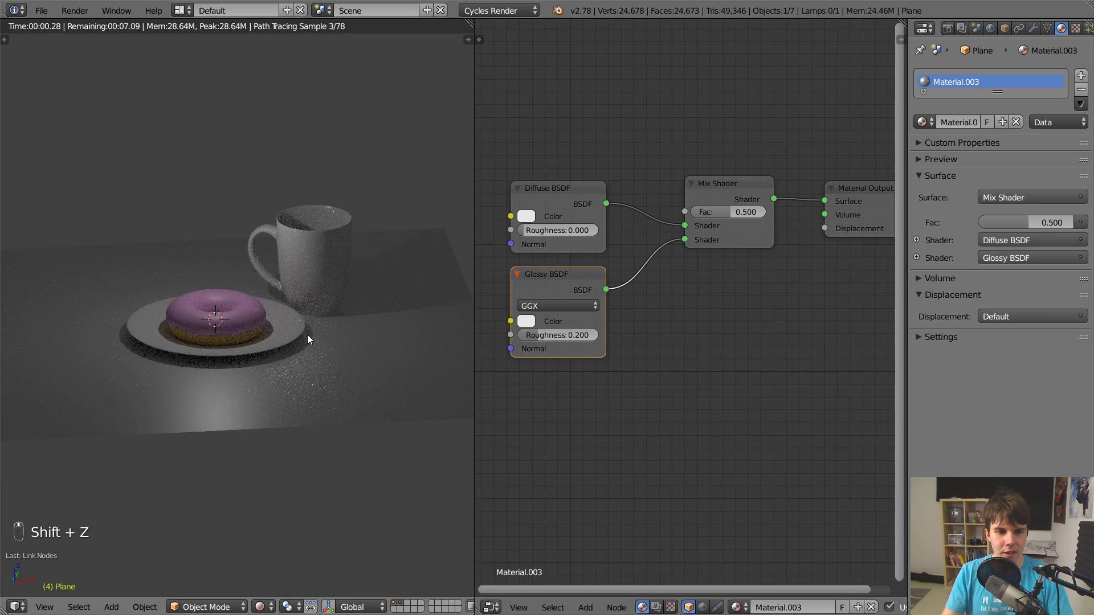
pyautogui.moveTo(211, 349); pyautogui.dragTo(160, 325, button='middle')
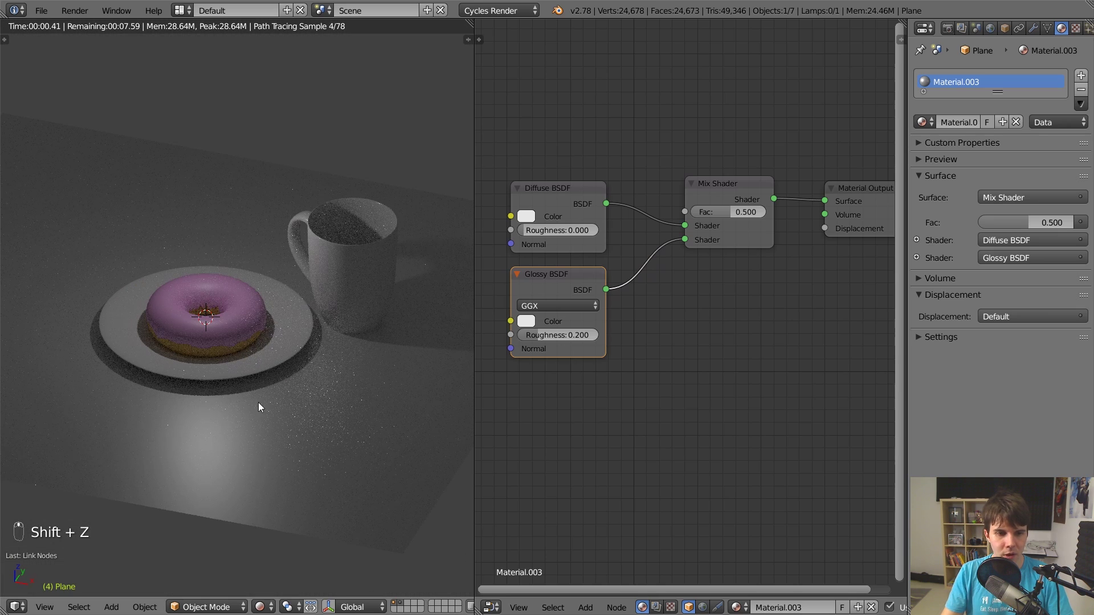
pyautogui.moveTo(227, 432); pyautogui.dragTo(309, 358, button='middle')
pyautogui.scroll(1, 734, 212)
pyautogui.moveTo(736, 209); pyautogui.dragTo(716, 204)
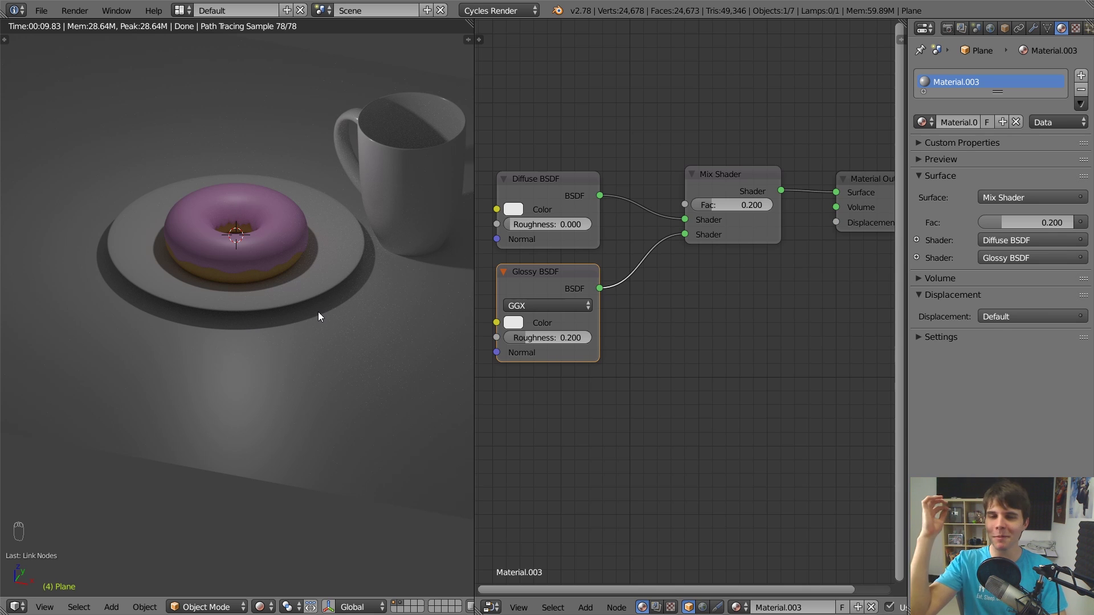
# Step: Shift the Diffuse BSDF node slightly to leave a wider gap above the Glossy BSDF node
pyautogui.scroll(-3, 655, 243)
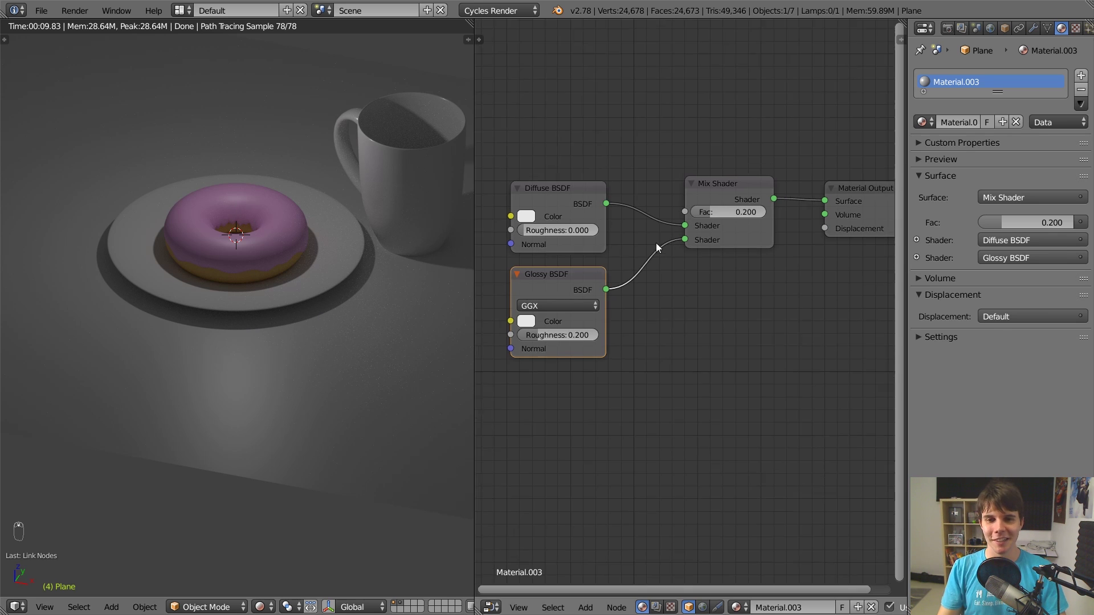
pyautogui.moveTo(628, 264)
pyautogui.mouseDown(button='middle')
pyautogui.moveTo(675, 264)
pyautogui.moveTo(631, 253)
pyautogui.mouseUp(button='middle')
pyautogui.scroll(1, 675, 265)
pyautogui.scroll(2, 609, 256)
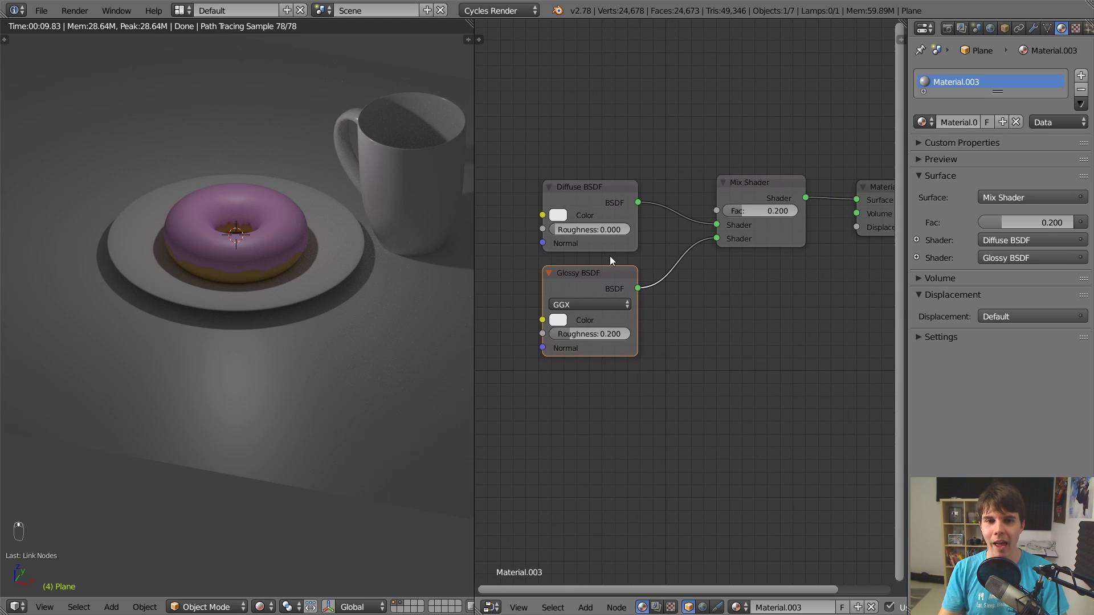
pyautogui.scroll(1, 610, 258)
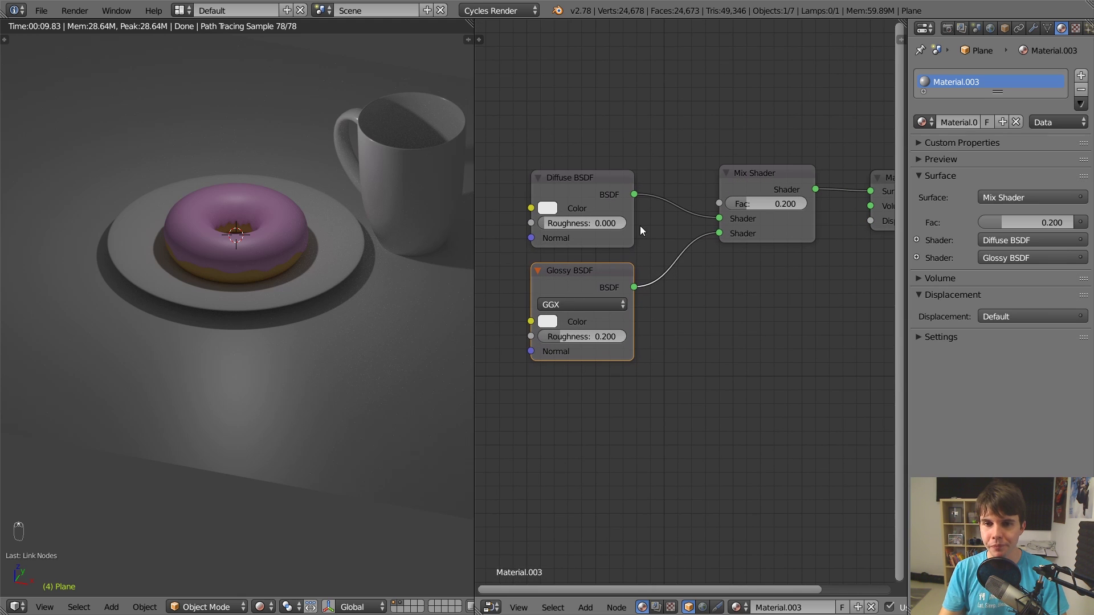
pyautogui.moveTo(584, 186); pyautogui.dragTo(580, 172)
pyautogui.moveTo(754, 221); pyautogui.dragTo(721, 218, button='middle')
pyautogui.moveTo(569, 185); pyautogui.dragTo(568, 196)
pyautogui.moveTo(568, 200); pyautogui.dragTo(576, 193, button='middle')
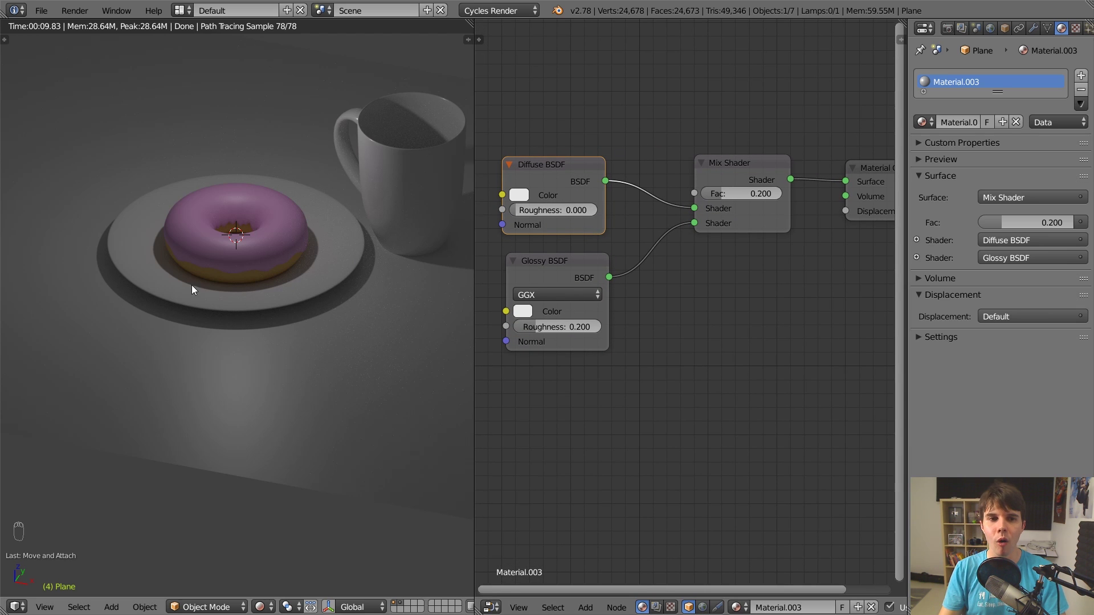
# Step: Change the table's Diffuse BSDF colour to orange
pyautogui.moveTo(533, 204); pyautogui.dragTo(562, 210, button='middle')
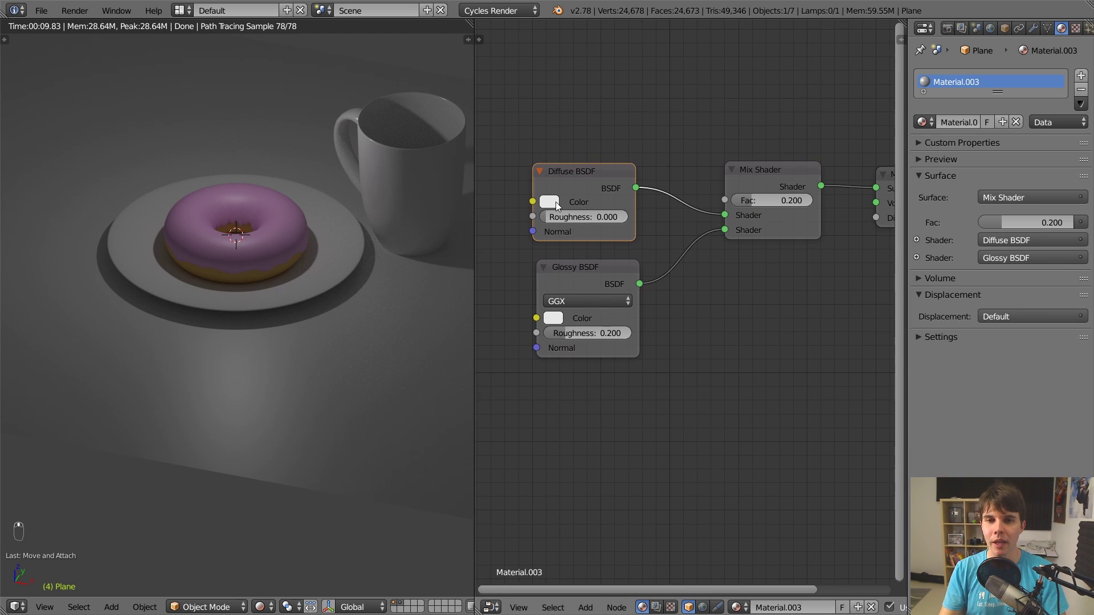
pyautogui.click(555, 202)
pyautogui.moveTo(592, 245); pyautogui.dragTo(587, 297)
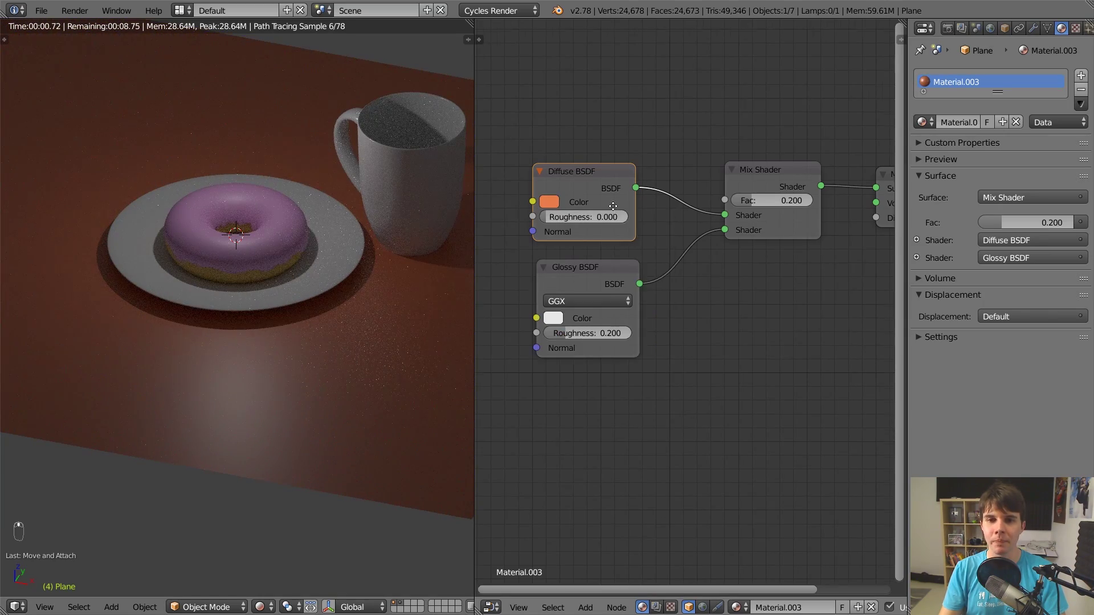
pyautogui.moveTo(552, 237); pyautogui.dragTo(664, 231, button='middle')
pyautogui.scroll(2, 662, 223)
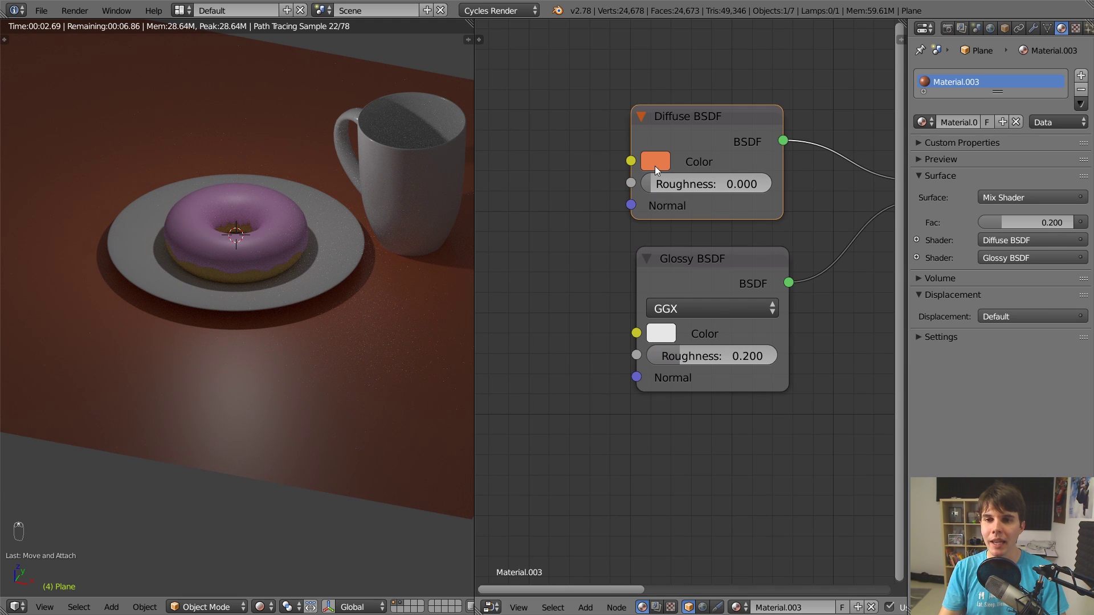
pyautogui.moveTo(654, 141); pyautogui.dragTo(546, 160)
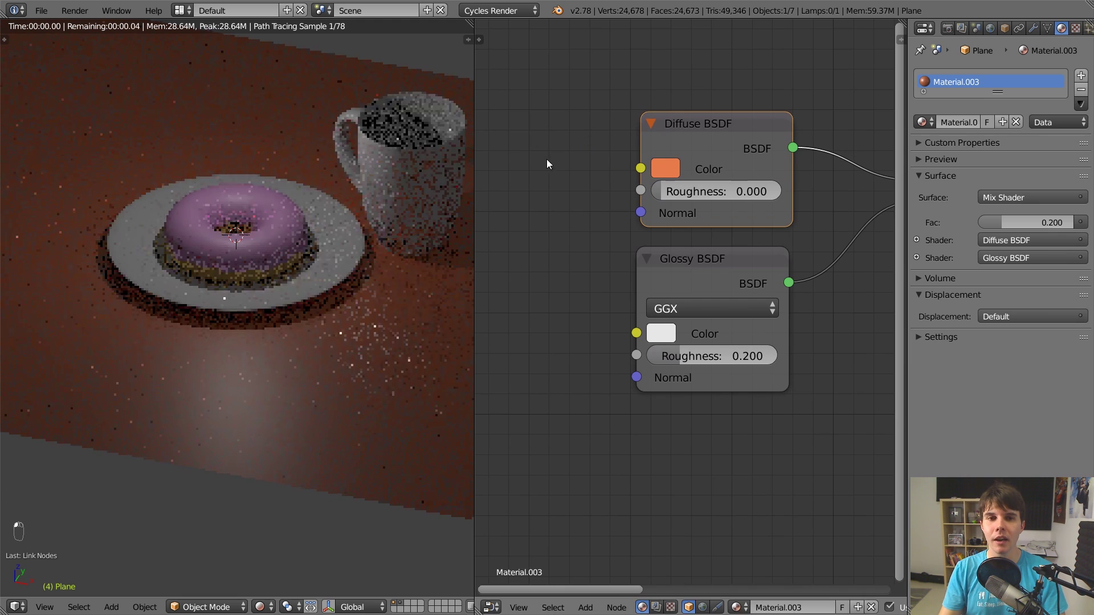
pyautogui.scroll(-6, 588, 265)
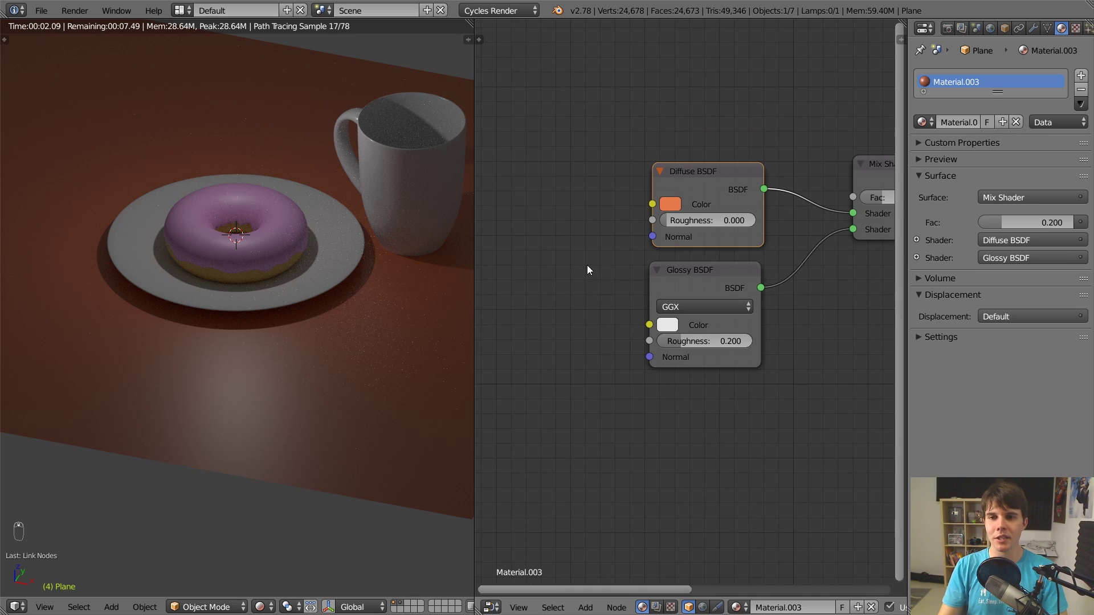
pyautogui.scroll(1, 587, 265)
pyautogui.moveTo(591, 257); pyautogui.dragTo(617, 242, button='middle')
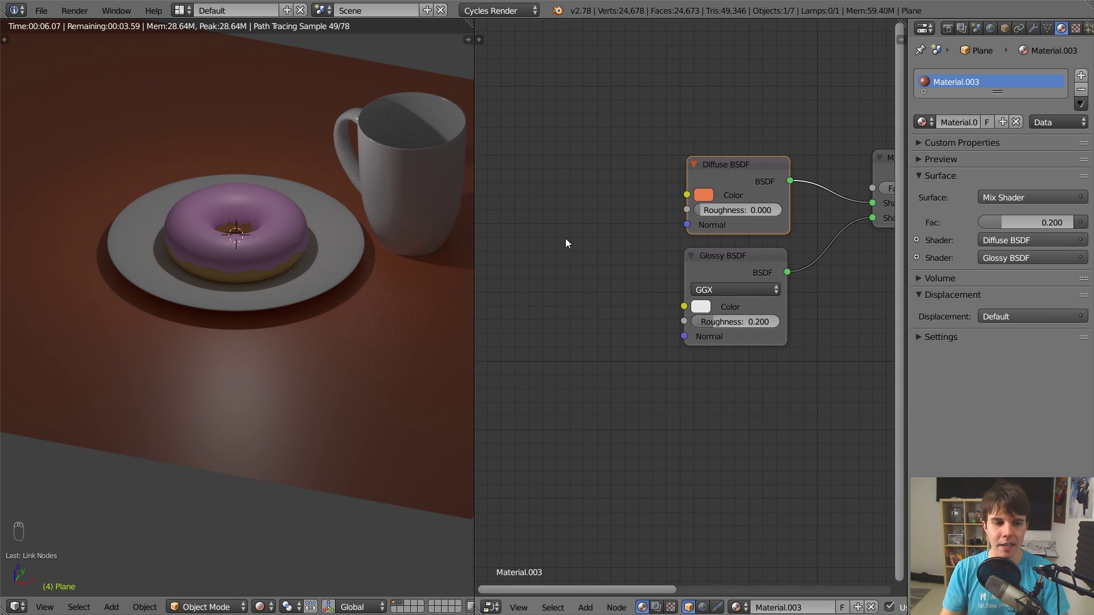
# Step: Add an Image Texture node and place it in front of the Diffuse BSDF's inputs
pyautogui.hotkey('shift', 'a')
pyautogui.moveTo(565, 240)
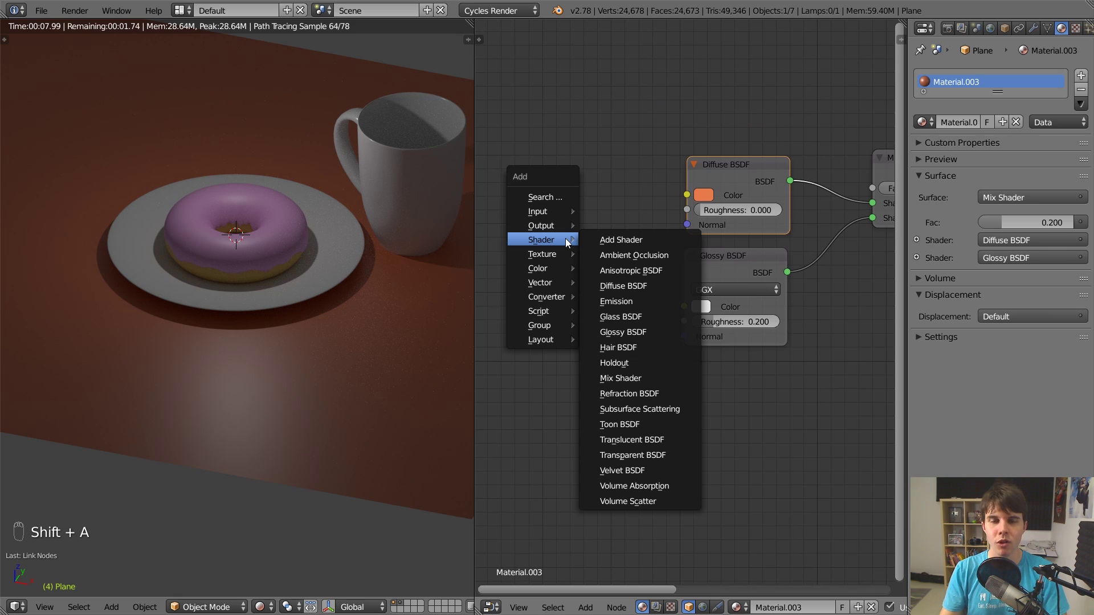
pyautogui.moveTo(556, 211)
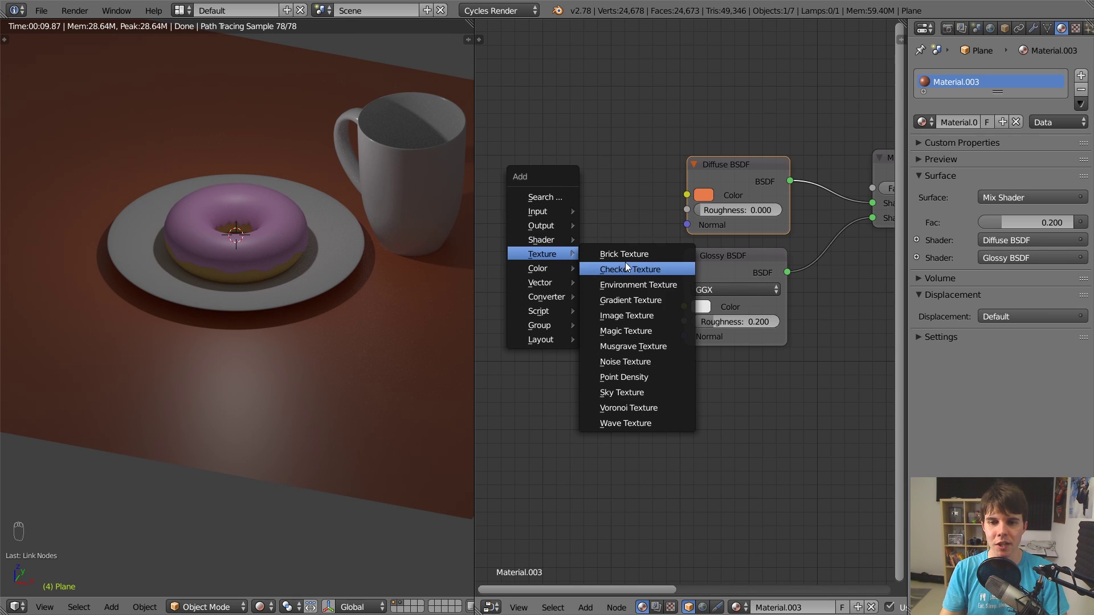
pyautogui.click(625, 315)
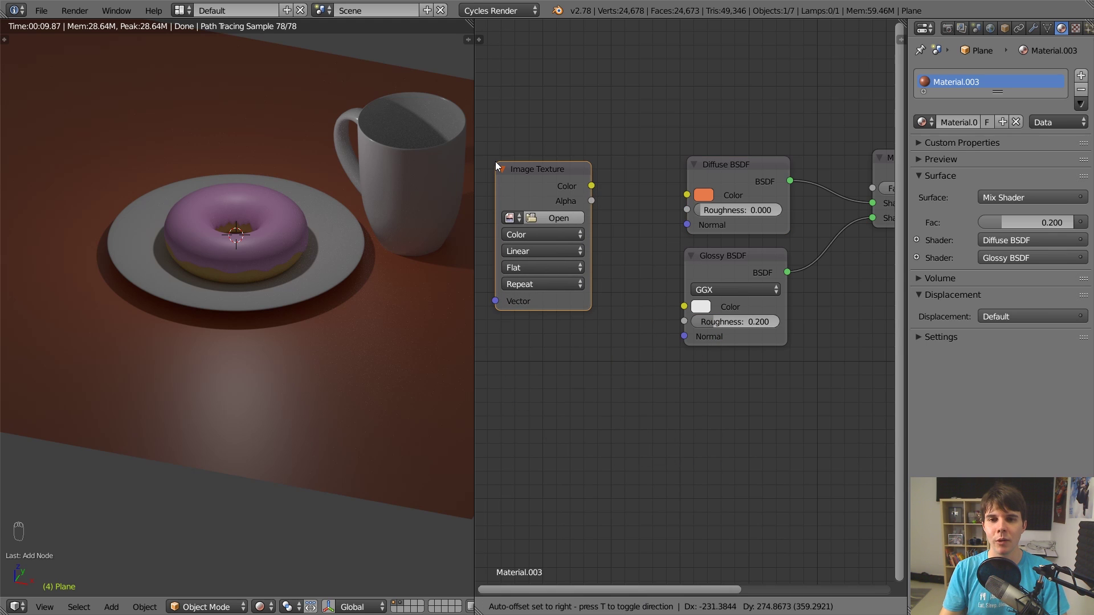
pyautogui.click(495, 163)
# Step: Load WoodFine26_COL_3K.jpg from G:\Downloads into the Image Texture node
pyautogui.click(541, 220)
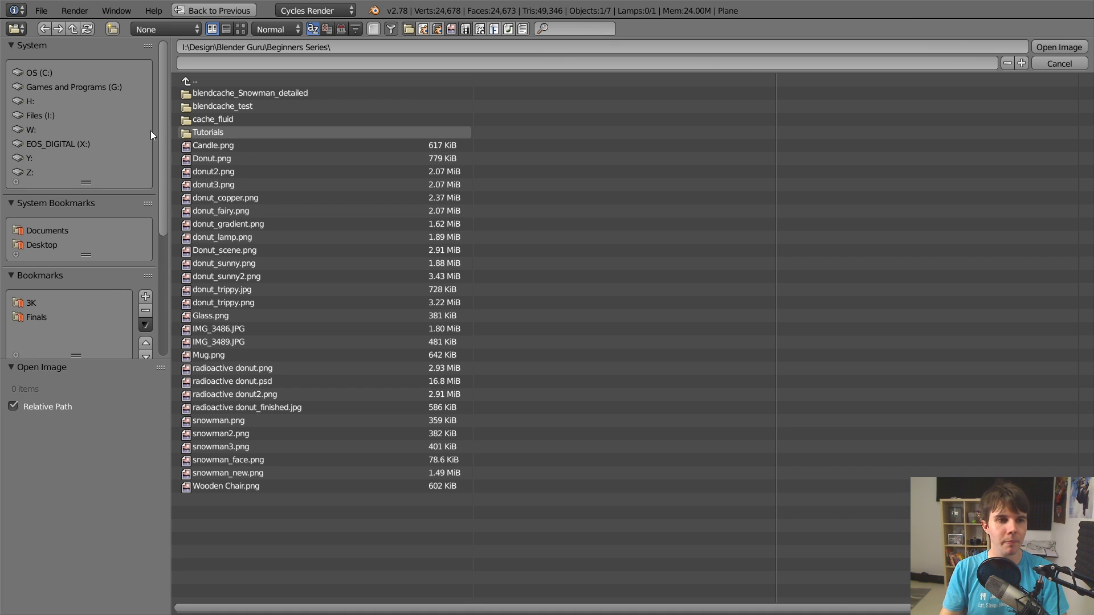
pyautogui.click(118, 87)
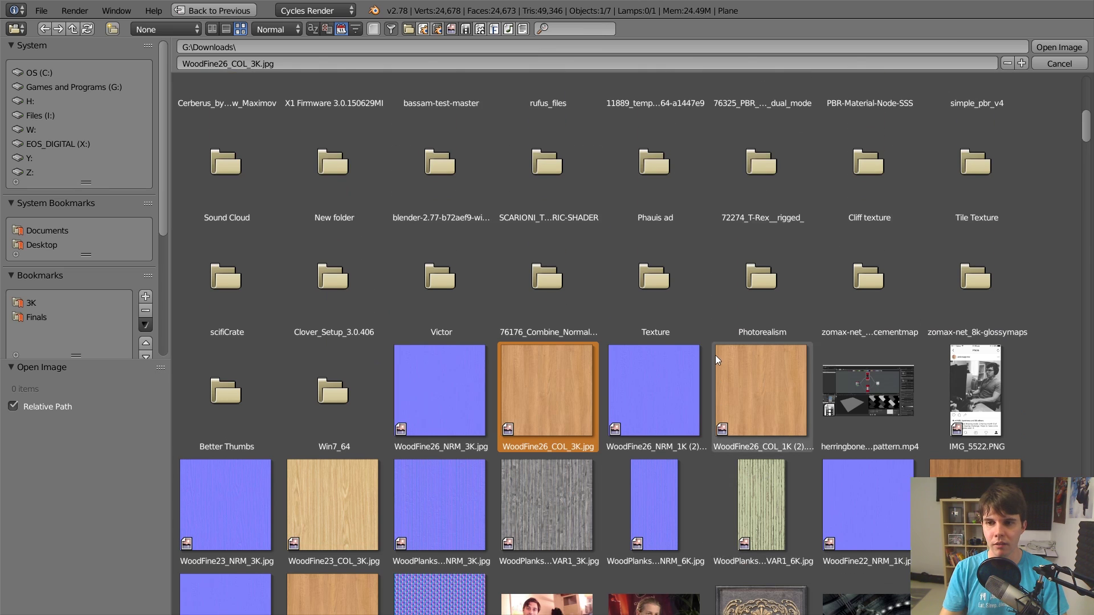
pyautogui.scroll(-3, 716, 359)
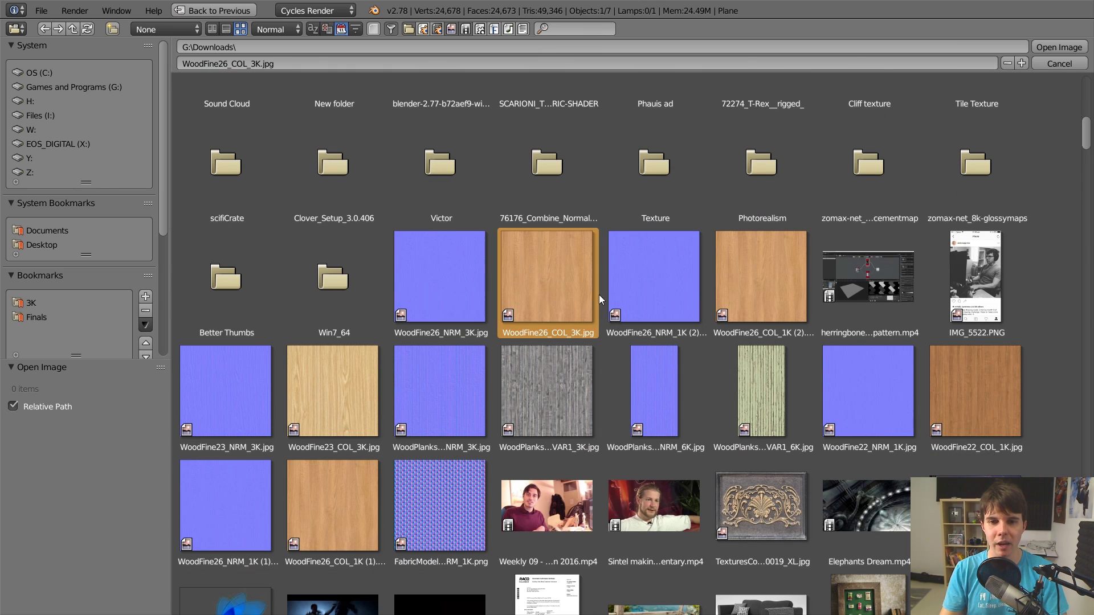
pyautogui.click(1053, 46)
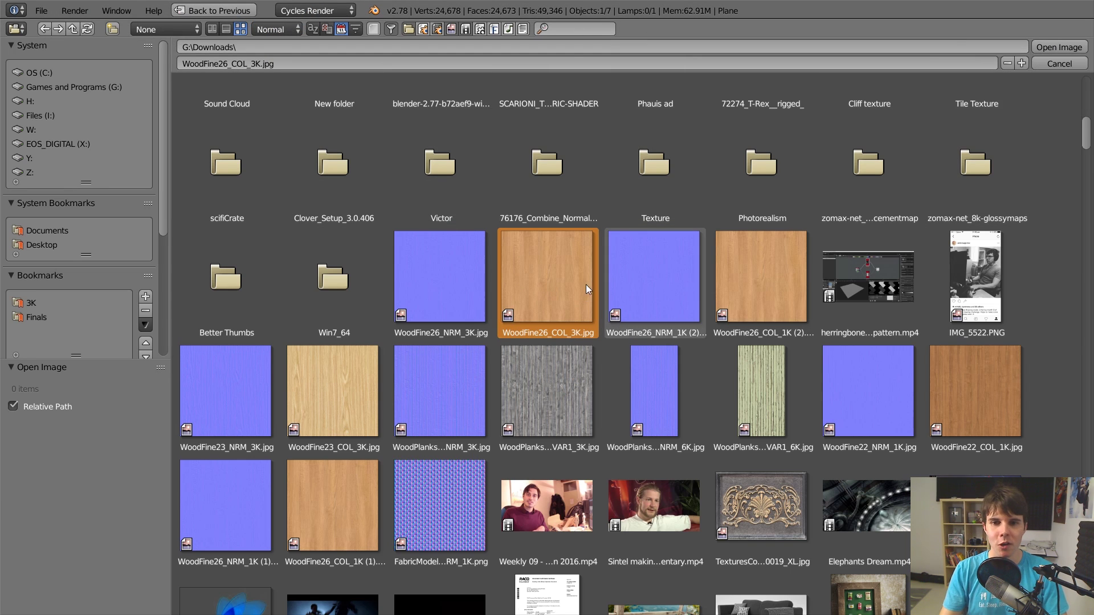
pyautogui.click(1051, 46)
# Step: Connect the Image Texture's colour output to the Diffuse BSDF colour and inspect the table in the rendered view
pyautogui.scroll(-2, 570, 265)
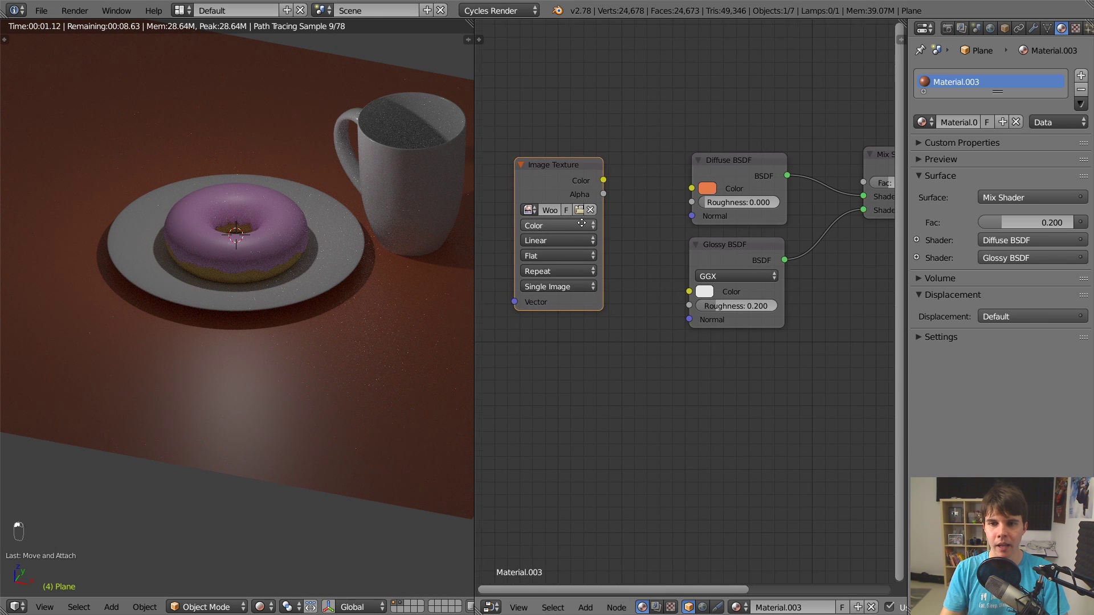
pyautogui.moveTo(603, 176); pyautogui.dragTo(692, 183)
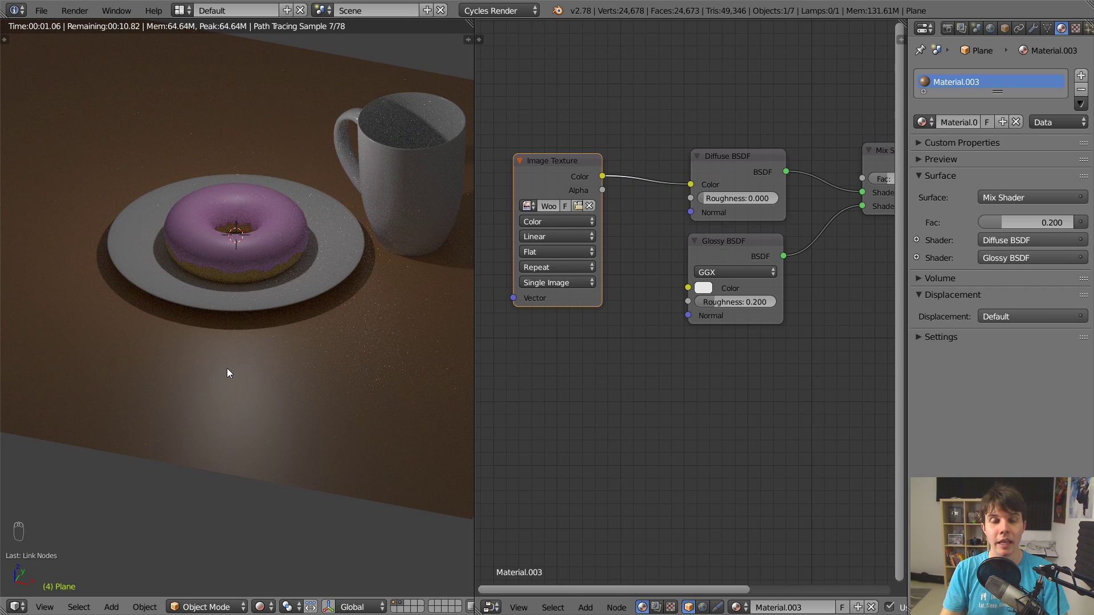
pyautogui.scroll(-3, 227, 368)
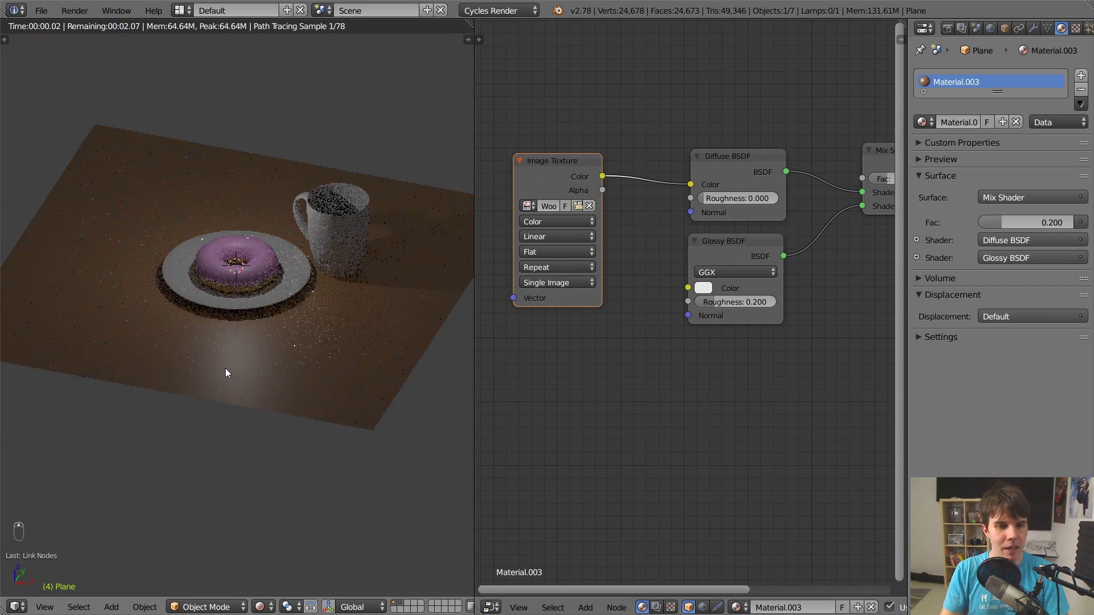
pyautogui.moveTo(224, 368); pyautogui.dragTo(186, 361, button='middle')
pyautogui.scroll(3, 187, 364)
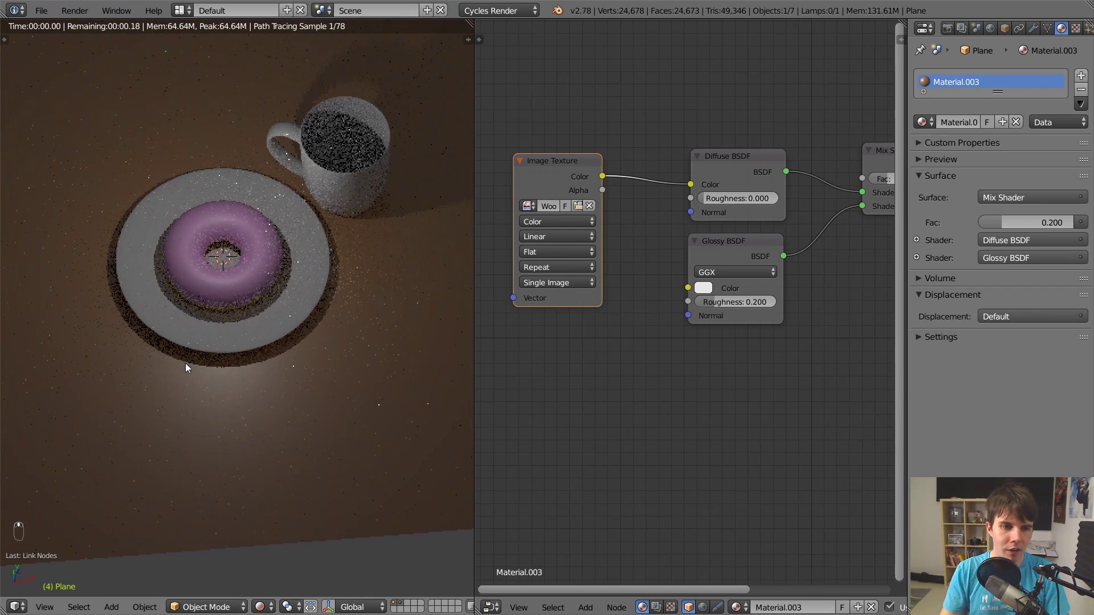
pyautogui.scroll(-2, 256, 376)
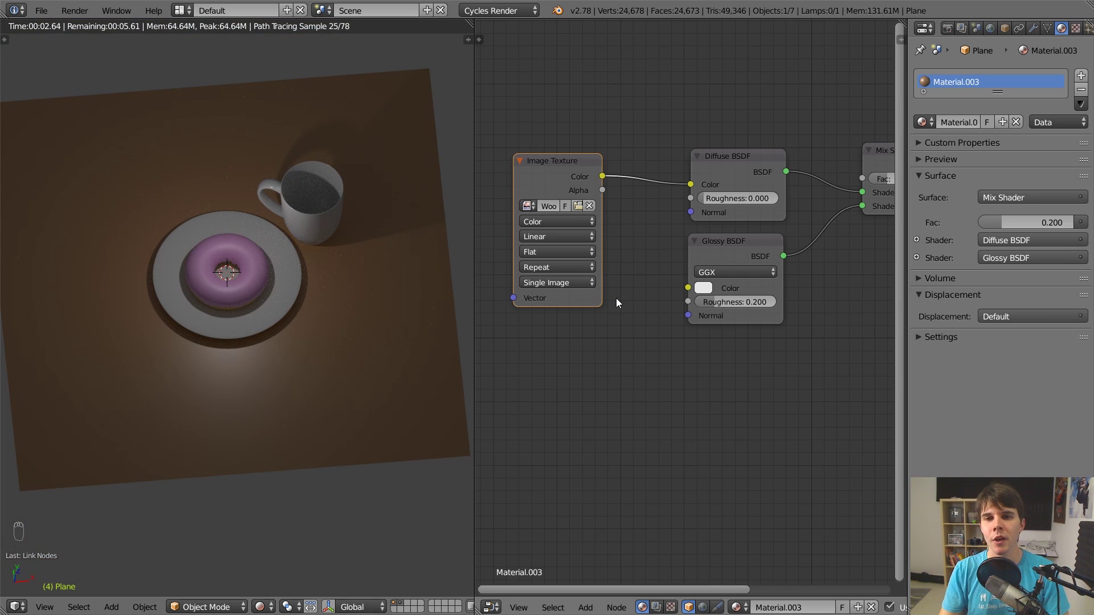
# Step: Switch the 3D viewport from rendered to solid shading and frame the table with the plate, donut and mug
pyautogui.moveTo(585, 238); pyautogui.dragTo(629, 229, button='middle')
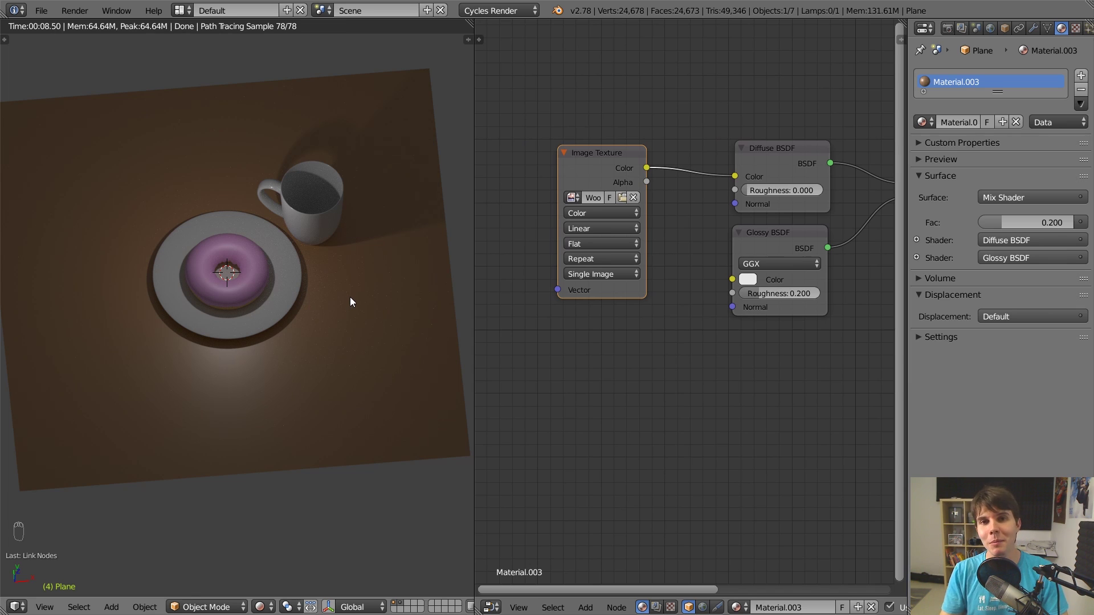
pyautogui.hotkey('shift', 'z')
pyautogui.scroll(-3, 350, 297)
pyautogui.moveTo(350, 298); pyautogui.dragTo(293, 262, button='middle')
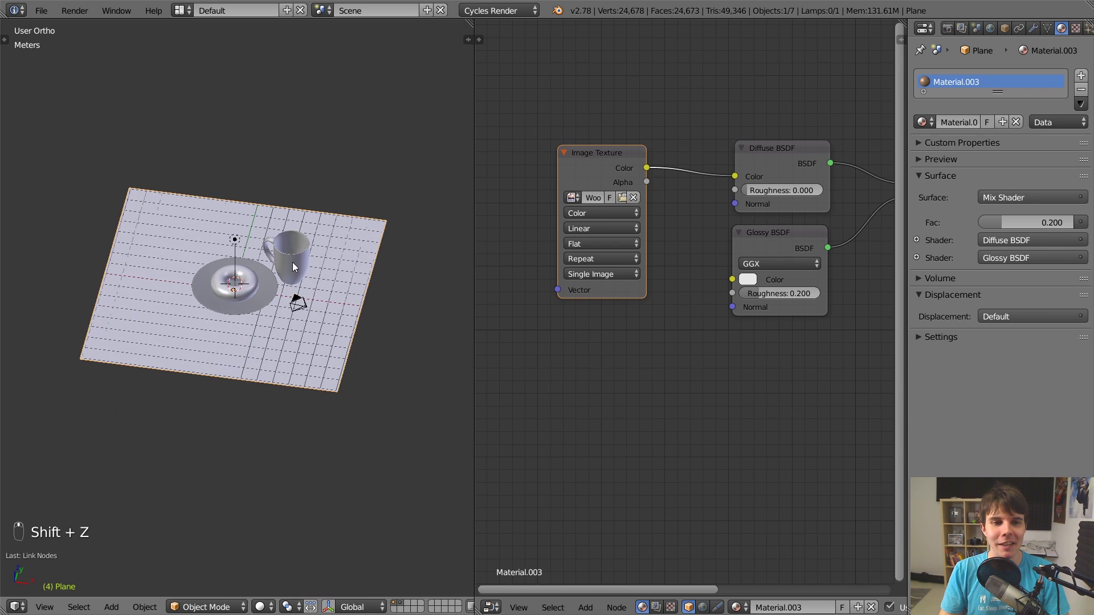
pyautogui.scroll(4, 312, 249)
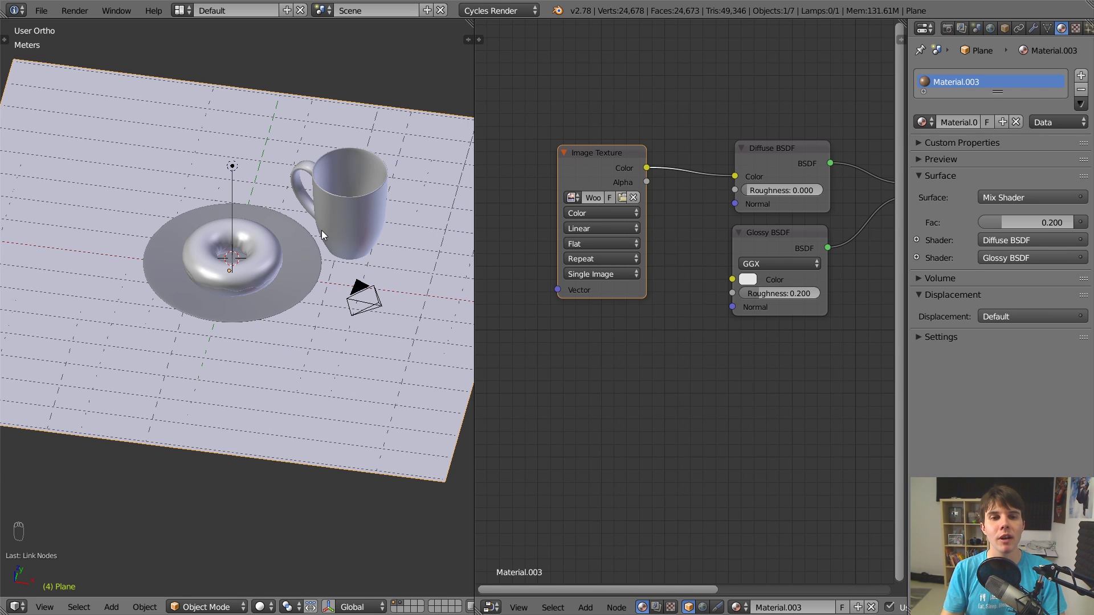
# Step: Select the mug and examine its curved body and handle from several sides
pyautogui.scroll(3, 272, 271)
pyautogui.rightClick(324, 209)
pyautogui.scroll(3, 215, 340)
pyautogui.moveTo(214, 340); pyautogui.dragTo(221, 301, button='middle')
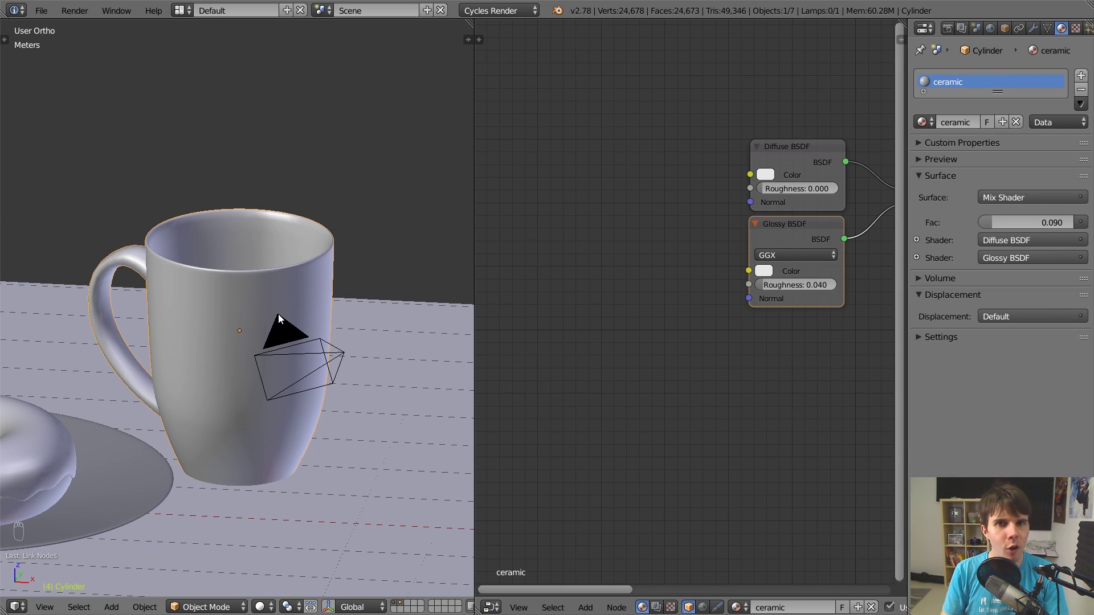
pyautogui.moveTo(278, 314); pyautogui.dragTo(231, 305, button='middle')
pyautogui.moveTo(198, 251); pyautogui.dragTo(357, 401, button='middle')
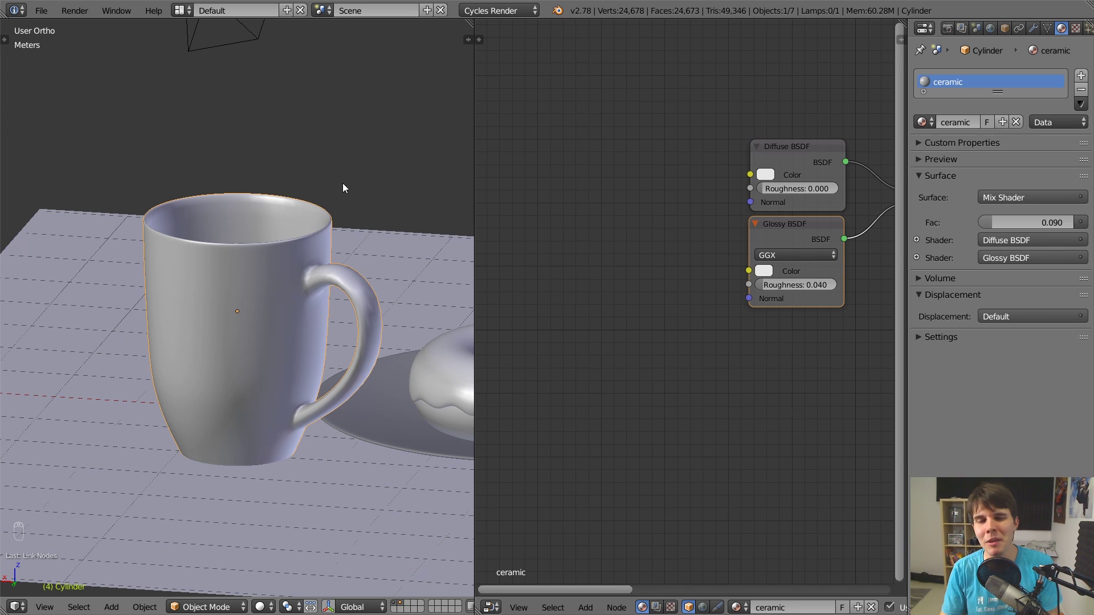
pyautogui.moveTo(391, 193); pyautogui.dragTo(359, 278, button='middle')
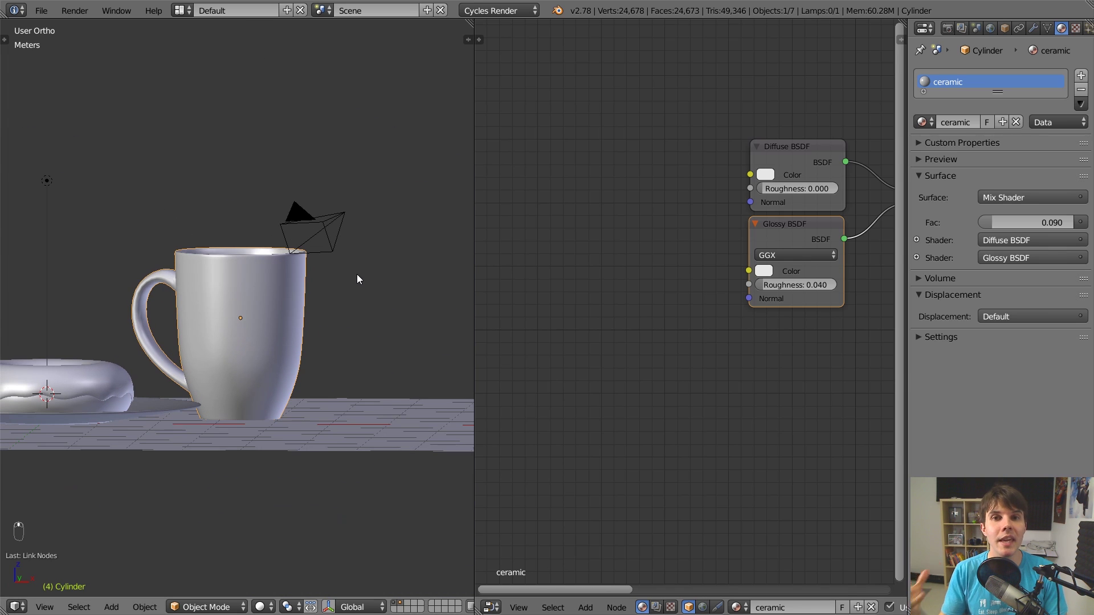
pyautogui.moveTo(357, 277); pyautogui.dragTo(425, 316, button='middle')
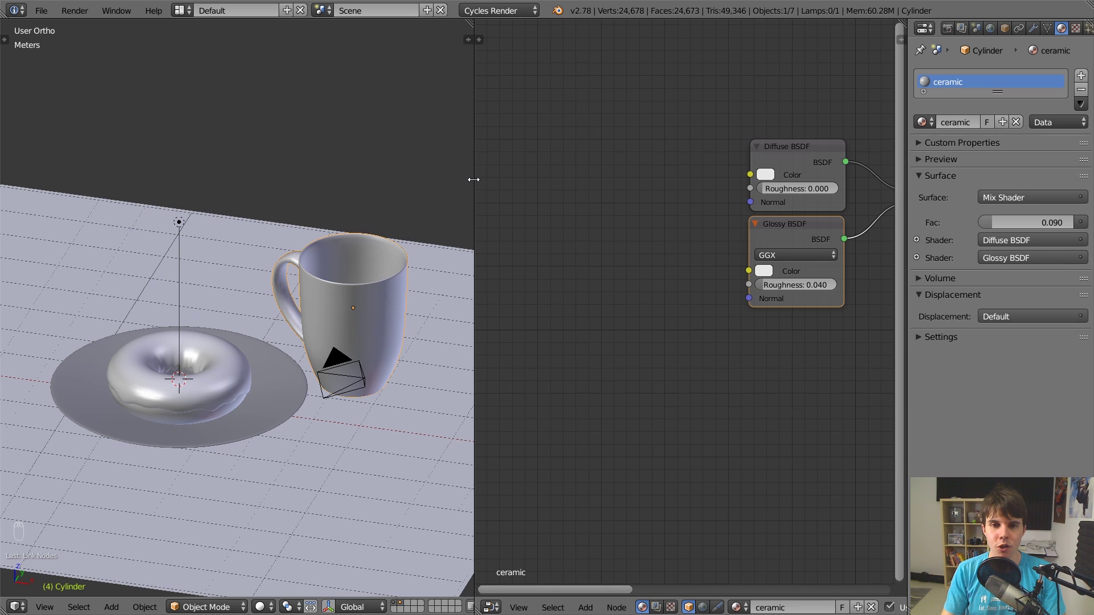
# Step: Select the table plane again and make the 3D viewport slightly wider beside the node editor
pyautogui.moveTo(473, 179); pyautogui.dragTo(576, 179)
pyautogui.scroll(-5, 487, 271)
pyautogui.rightClick(380, 289)
pyautogui.scroll(4, 348, 303)
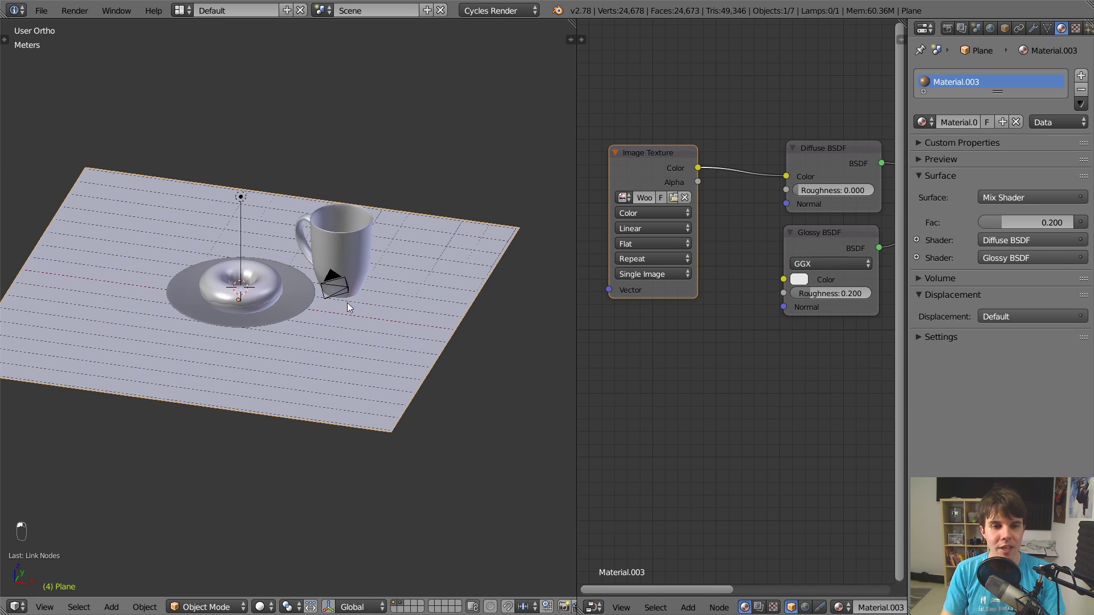
pyautogui.scroll(-2, 324, 319)
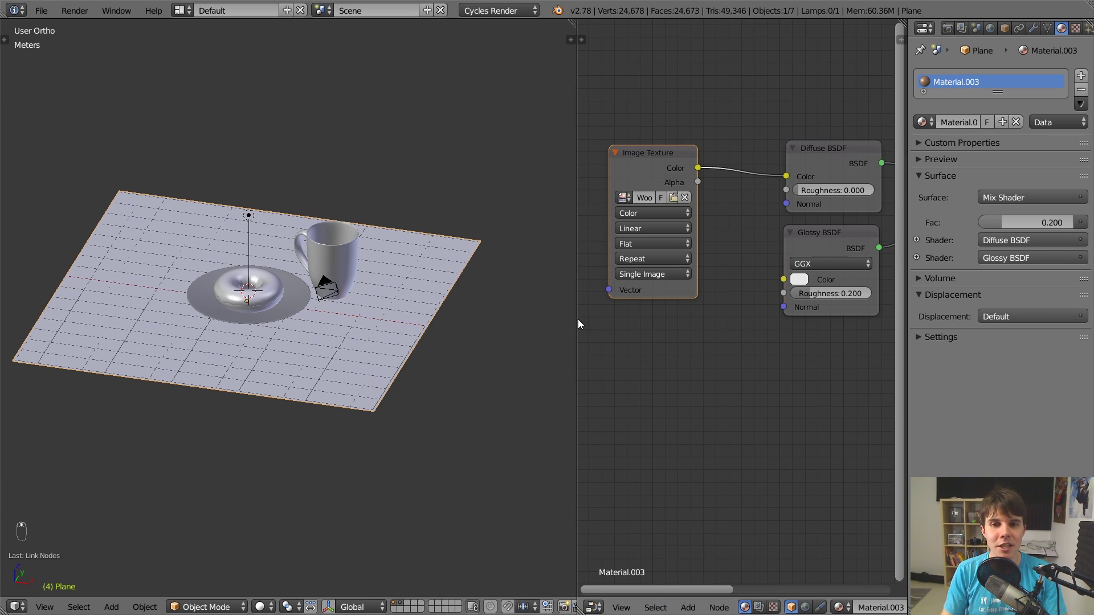
pyautogui.moveTo(578, 293); pyautogui.dragTo(506, 288)
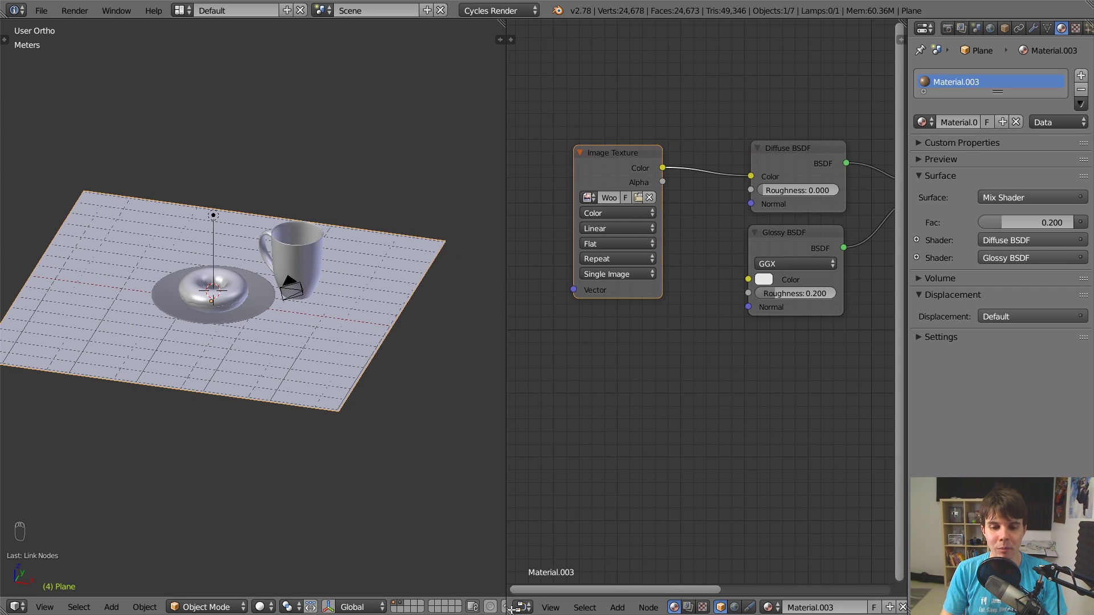
# Step: Split the node editor horizontally and turn the lower area into a UV/Image Editor
pyautogui.moveTo(513, 608); pyautogui.dragTo(529, 326)
pyautogui.moveTo(569, 201); pyautogui.dragTo(545, 226, button='middle')
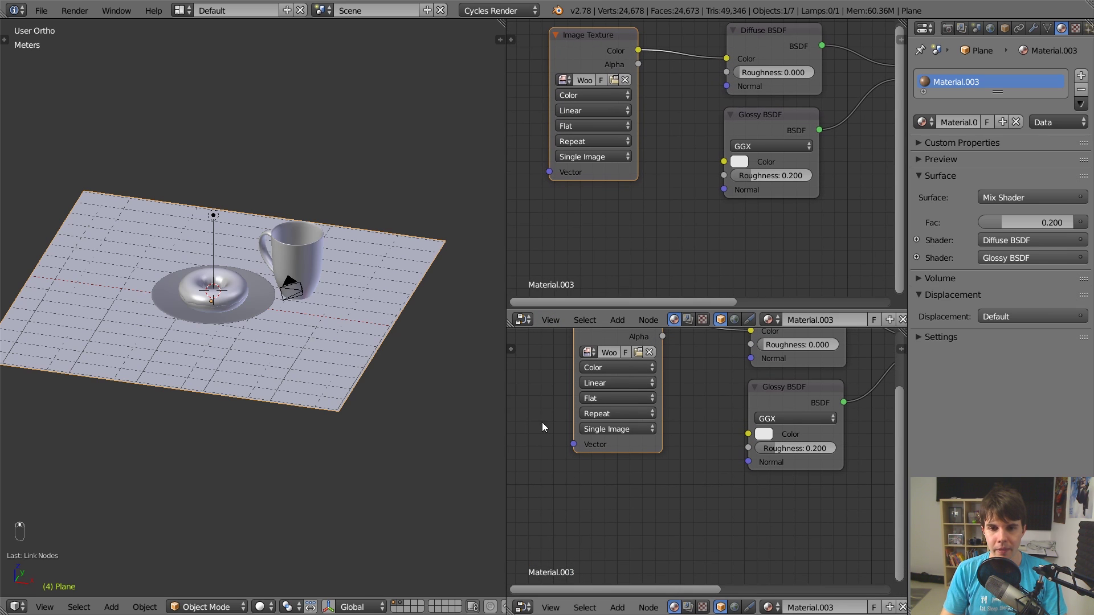
pyautogui.moveTo(513, 608); pyautogui.dragTo(509, 560)
pyautogui.click(522, 607)
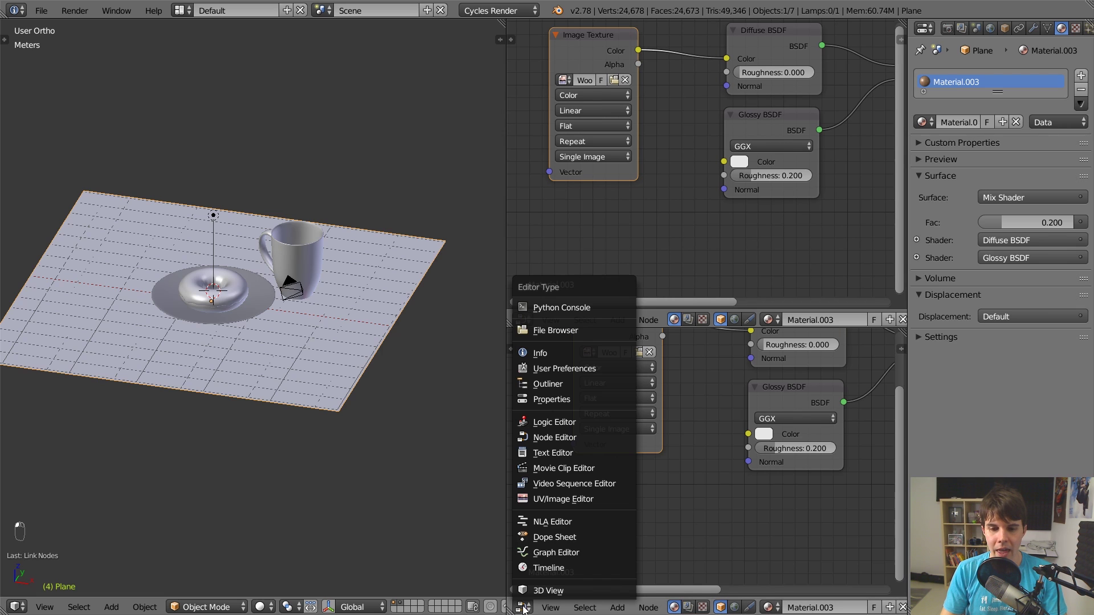
pyautogui.click(610, 496)
pyautogui.scroll(1, 681, 474)
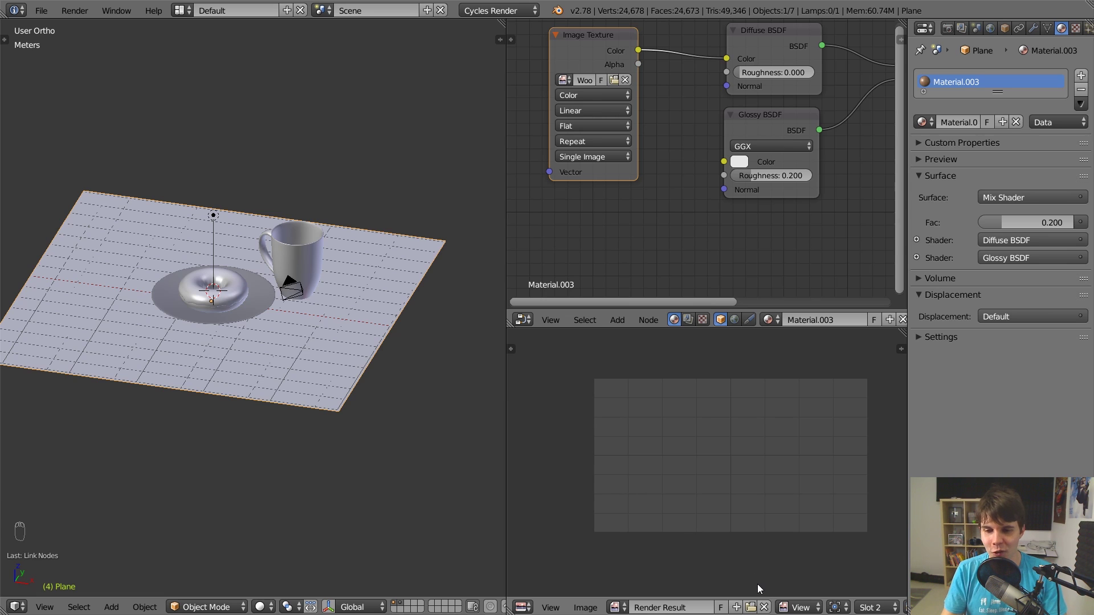
# Step: Unlink the Render Result image from the UV/Image Editor so that only the empty UV grid is displayed
pyautogui.click(764, 609)
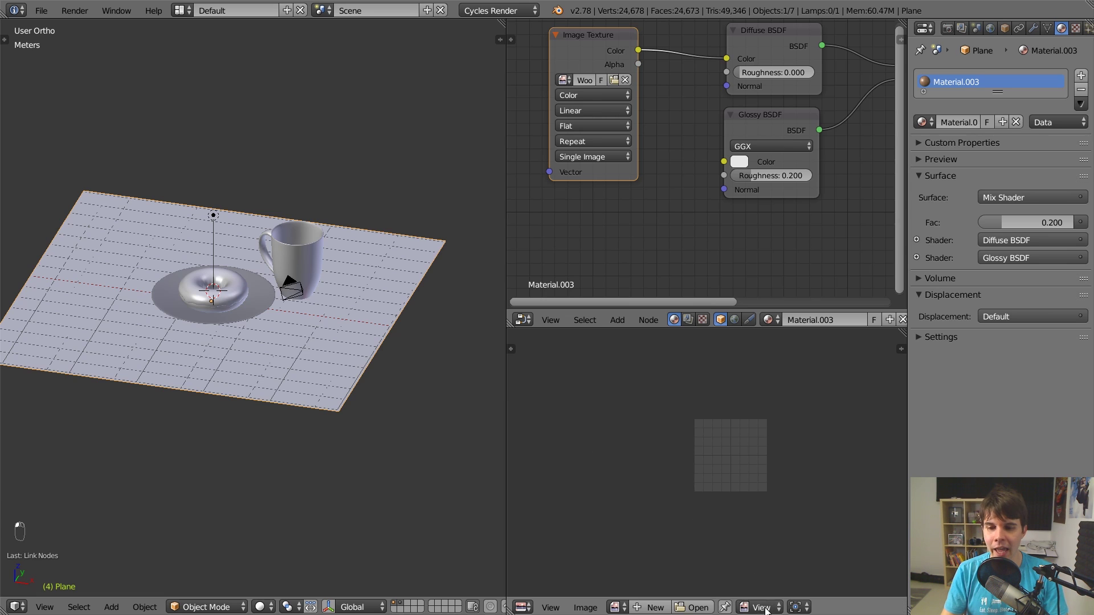
pyautogui.scroll(3, 745, 460)
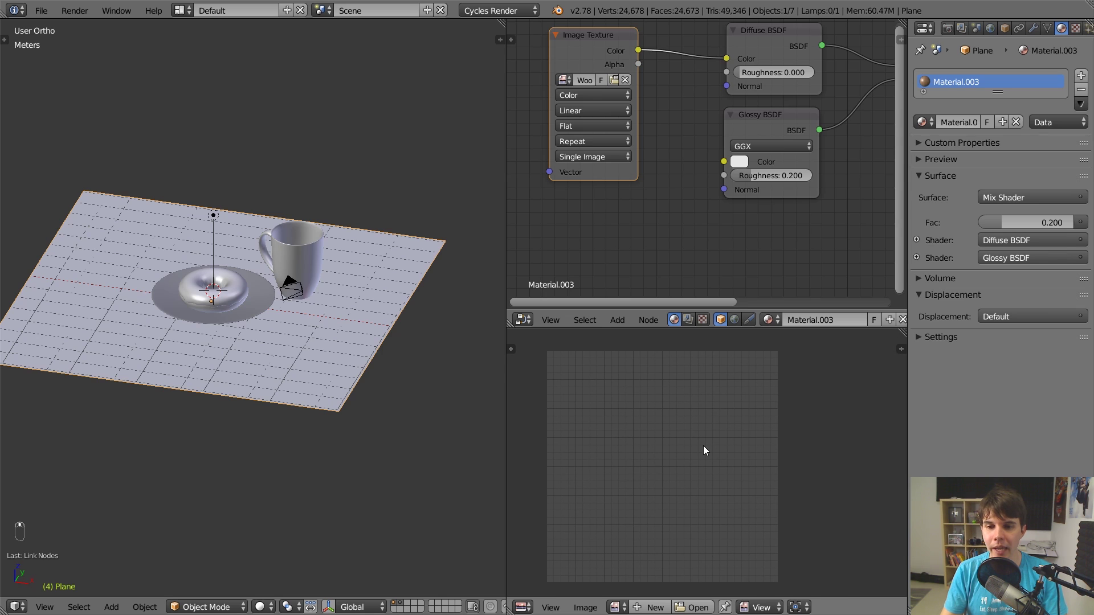
pyautogui.moveTo(704, 446); pyautogui.dragTo(710, 442, button='middle')
# Step: Enter Edit Mode on the table plane and unwrap its whole mesh with the standard Unwrap operation
pyautogui.scroll(-1, 352, 416)
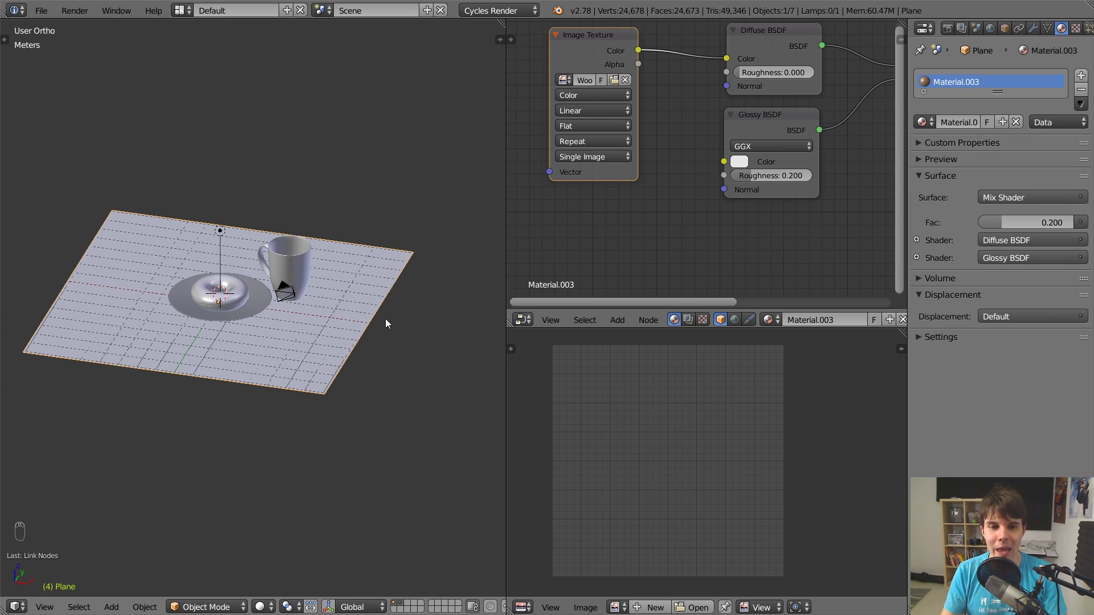
pyautogui.press('Tab')
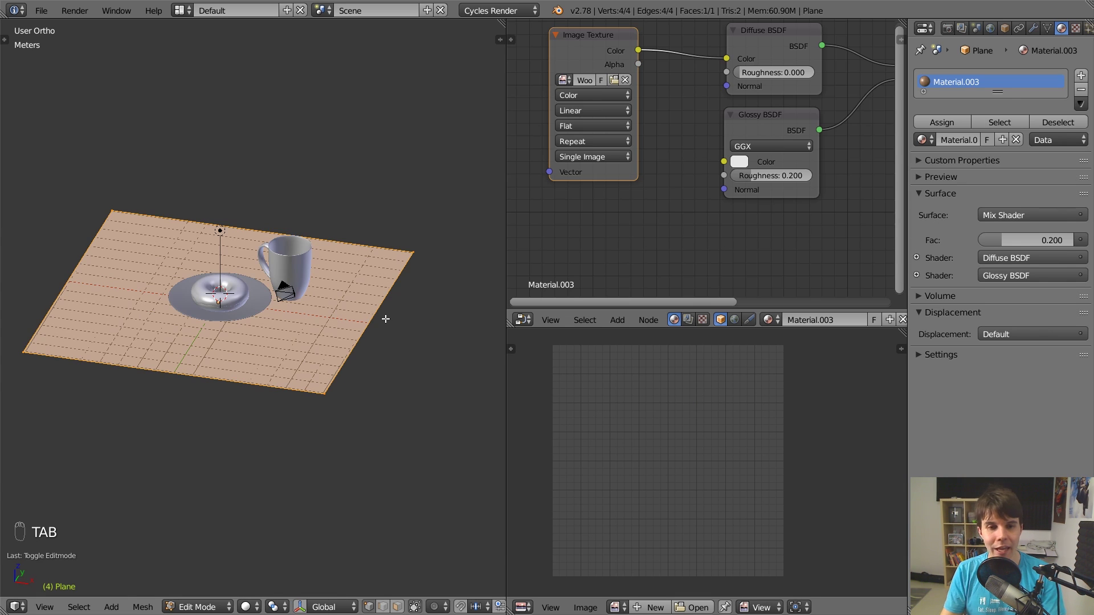
pyautogui.press('u')
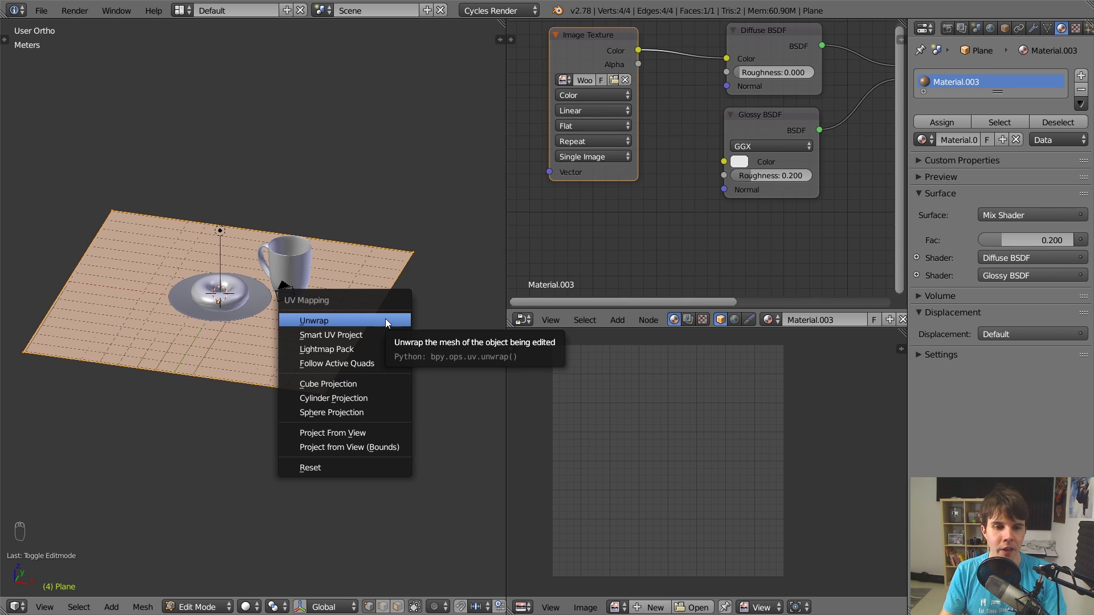
pyautogui.click(387, 322)
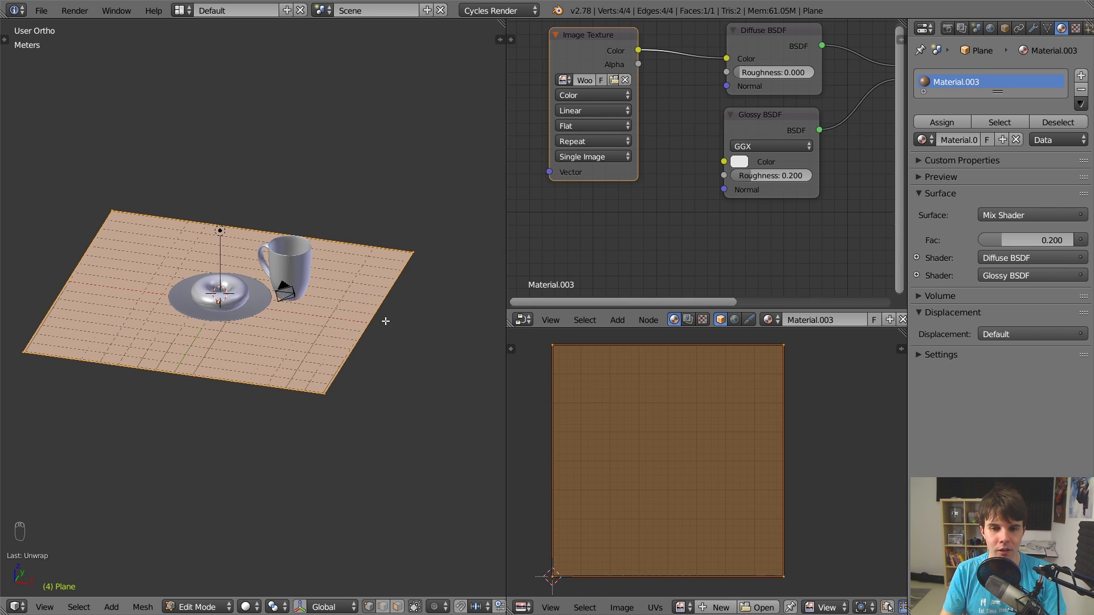
# Step: Compare the plane's corner vertices with their UV counterparts by selecting individual corners in the viewport and on the UV grid
pyautogui.rightClick(413, 252)
pyautogui.rightClick(123, 204)
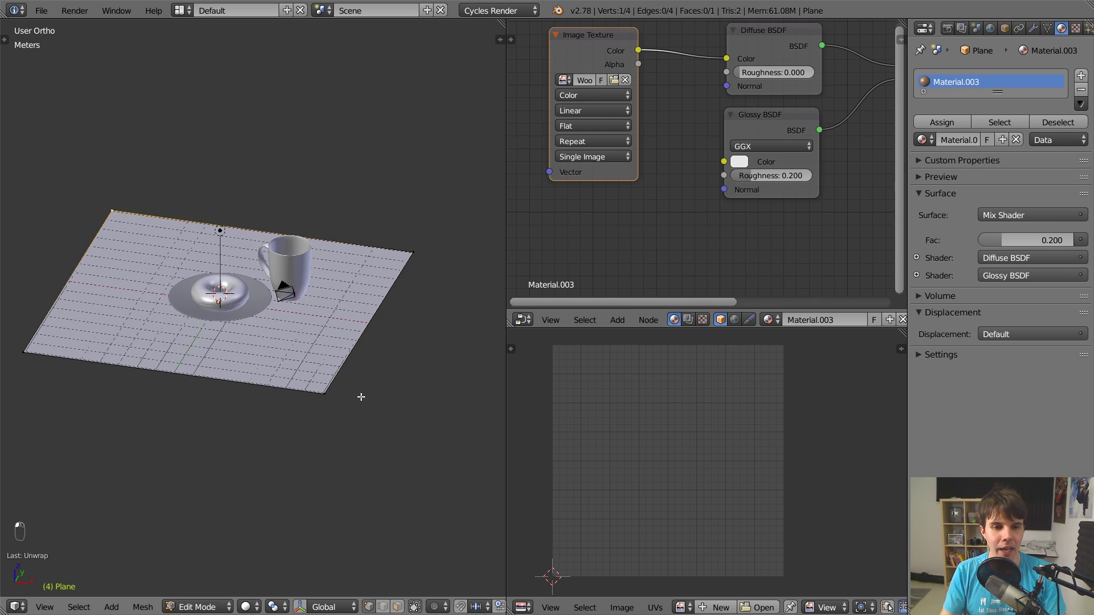
pyautogui.press('a')
pyautogui.press('a')
pyautogui.press('a')
pyautogui.rightClick(800, 345)
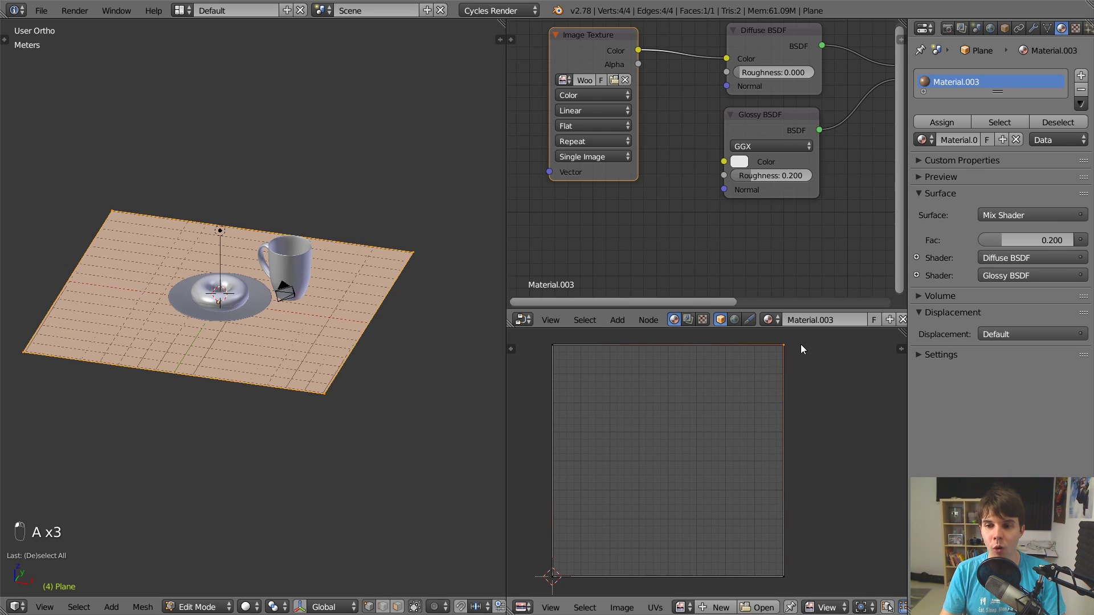
pyautogui.rightClick(791, 566)
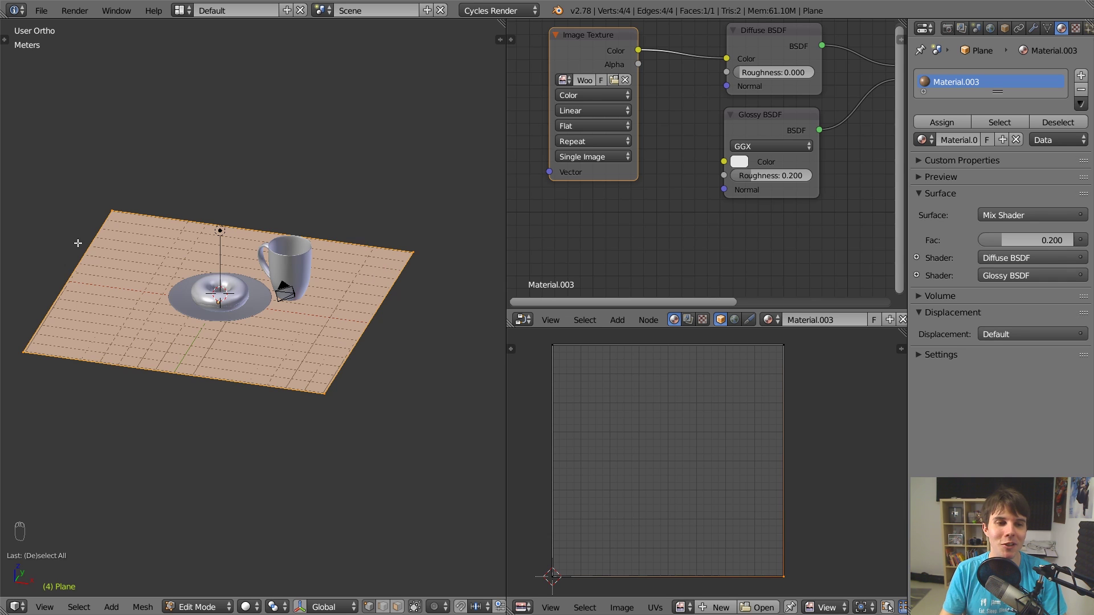
# Step: Return the plane to Object Mode and check its wood texture in rendered shading before restoring solid shading
pyautogui.moveTo(136, 288); pyautogui.dragTo(201, 278, button='middle')
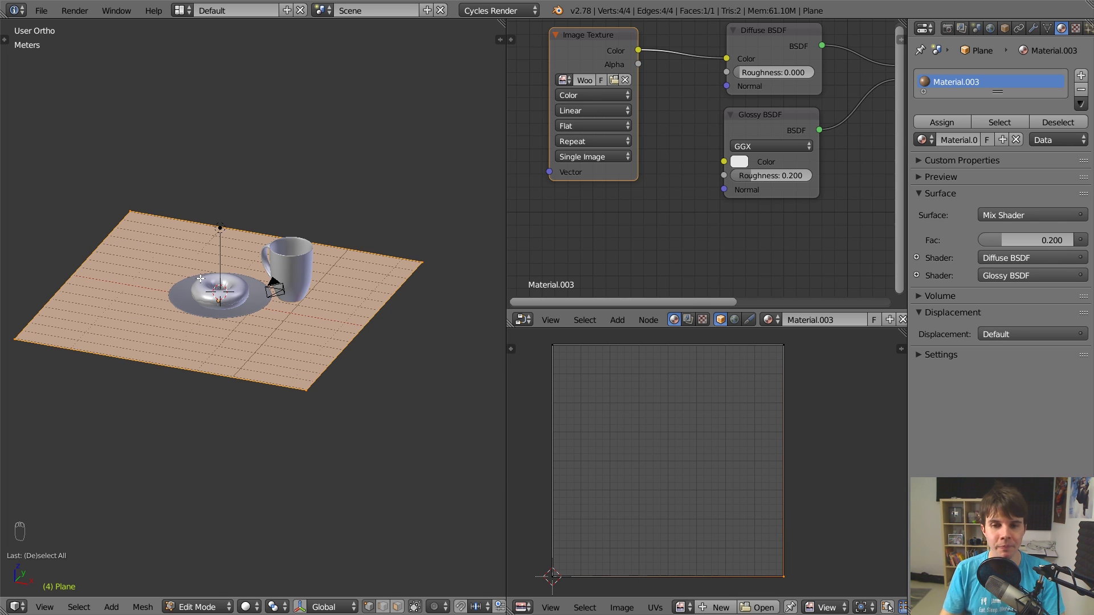
pyautogui.press('Tab')
pyautogui.scroll(3, 201, 278)
pyautogui.moveTo(201, 278)
pyautogui.mouseDown(button='middle')
pyautogui.moveTo(239, 286)
pyautogui.moveTo(262, 269)
pyautogui.moveTo(302, 315)
pyautogui.moveTo(261, 337)
pyautogui.moveTo(279, 407)
pyautogui.moveTo(214, 248)
pyautogui.mouseUp(button='middle')
pyautogui.hotkey('shift', 'z')
pyautogui.scroll(-2, 259, 305)
pyautogui.moveTo(259, 361); pyautogui.dragTo(265, 330, button='middle')
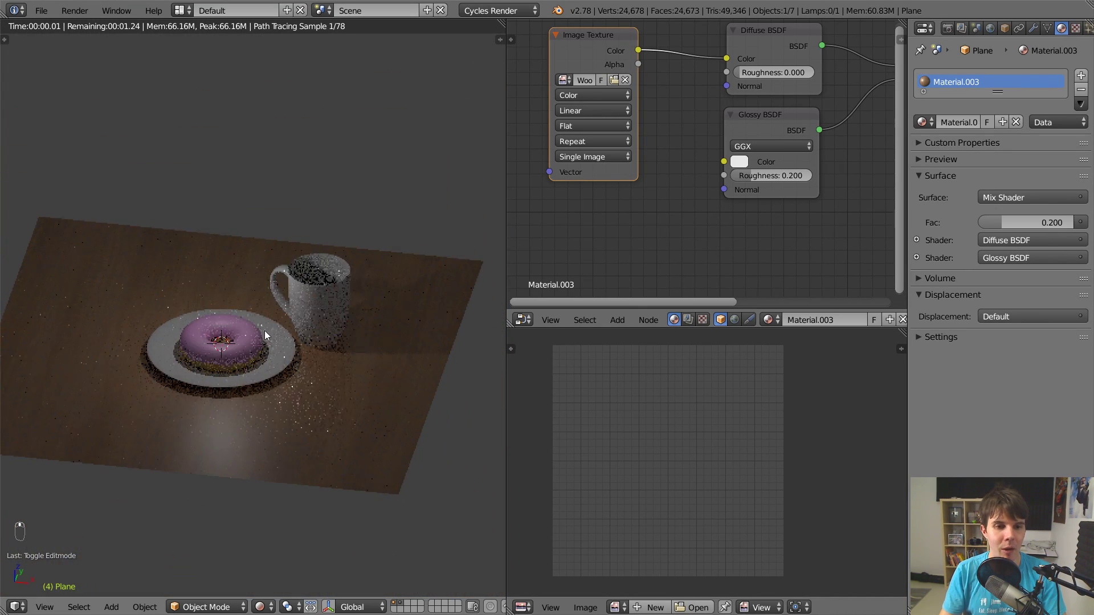
pyautogui.moveTo(704, 156); pyautogui.dragTo(730, 152, button='middle')
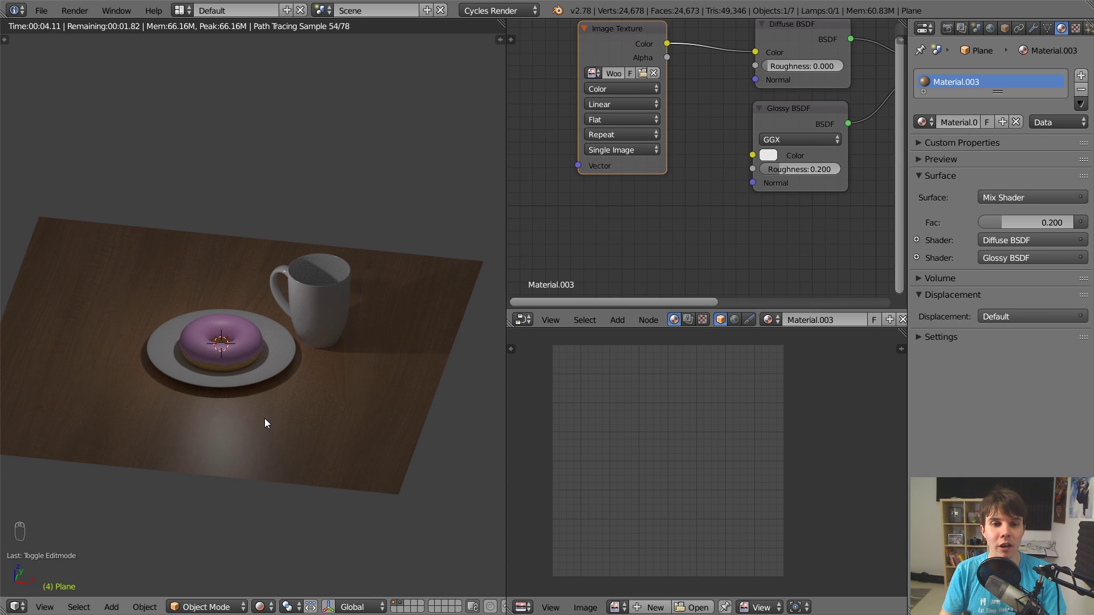
pyautogui.hotkey('shift', 'z')
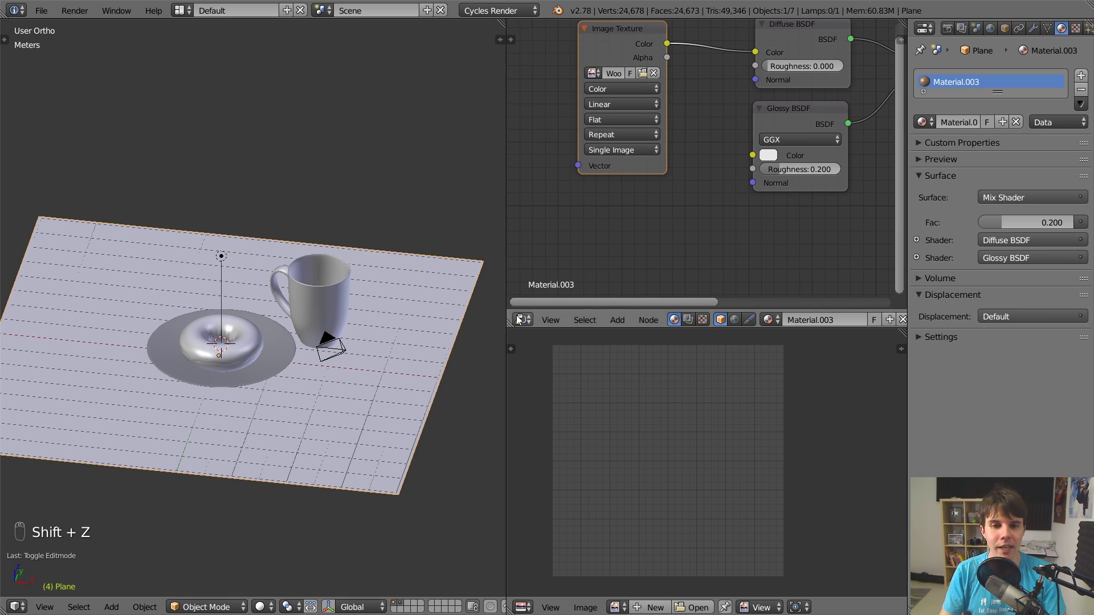
# Step: Widen the 3D viewport by shrinking the node and UV editors, keeping the scene in solid shading
pyautogui.moveTo(506, 319); pyautogui.dragTo(648, 319)
pyautogui.moveTo(382, 299)
pyautogui.mouseDown(button='middle')
pyautogui.moveTo(416, 319)
pyautogui.moveTo(372, 279)
pyautogui.moveTo(439, 572)
pyautogui.mouseUp(button='middle')
pyautogui.press('z')
pyautogui.press('z')
pyautogui.press('z')
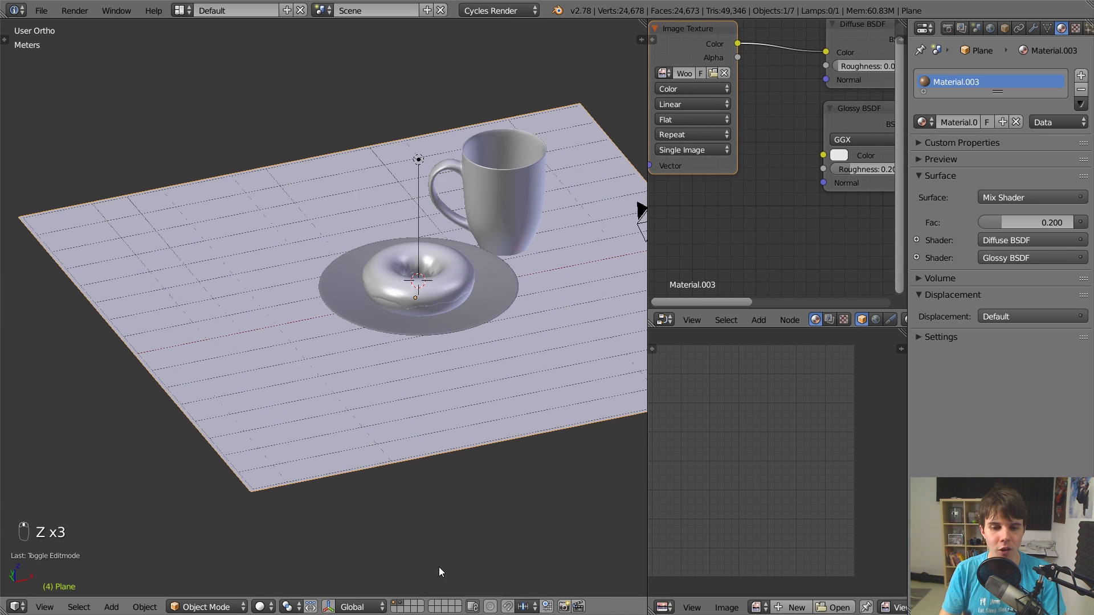
# Step: Switch to an empty layer, center the 3D cursor at the origin and add a cube mesh there
pyautogui.click(407, 603)
pyautogui.hotkey('shift', 'c')
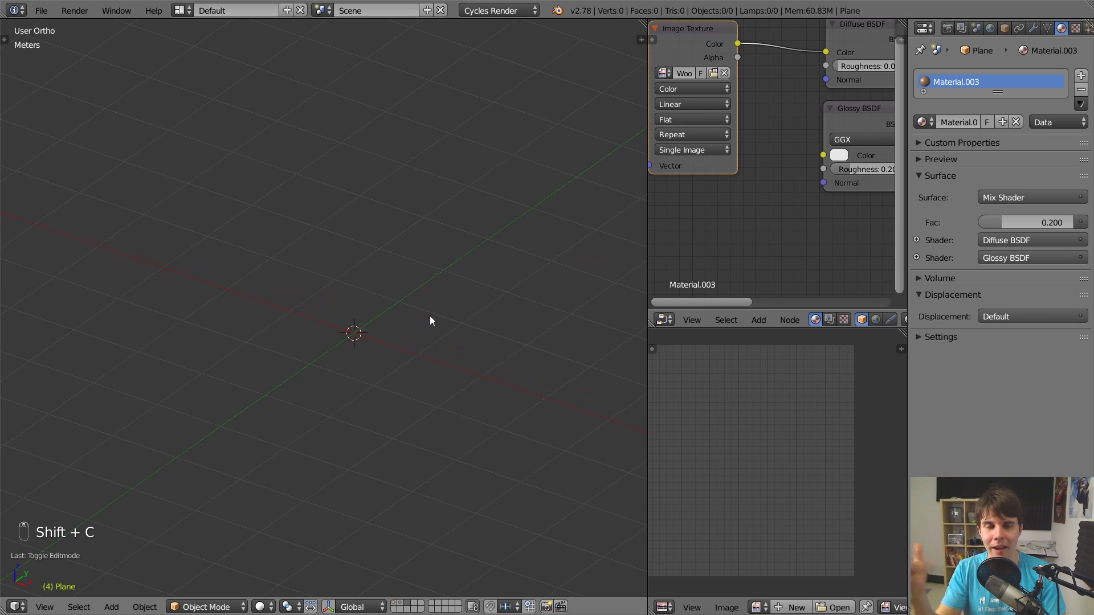
pyautogui.hotkey('shift', 'a')
pyautogui.moveTo(429, 317)
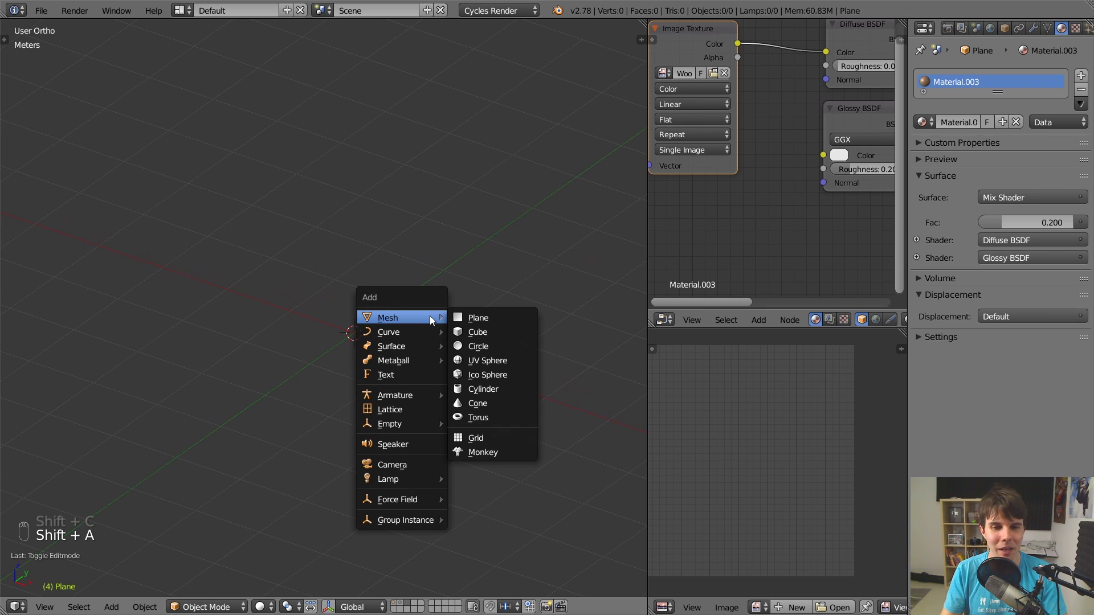
pyautogui.click(463, 330)
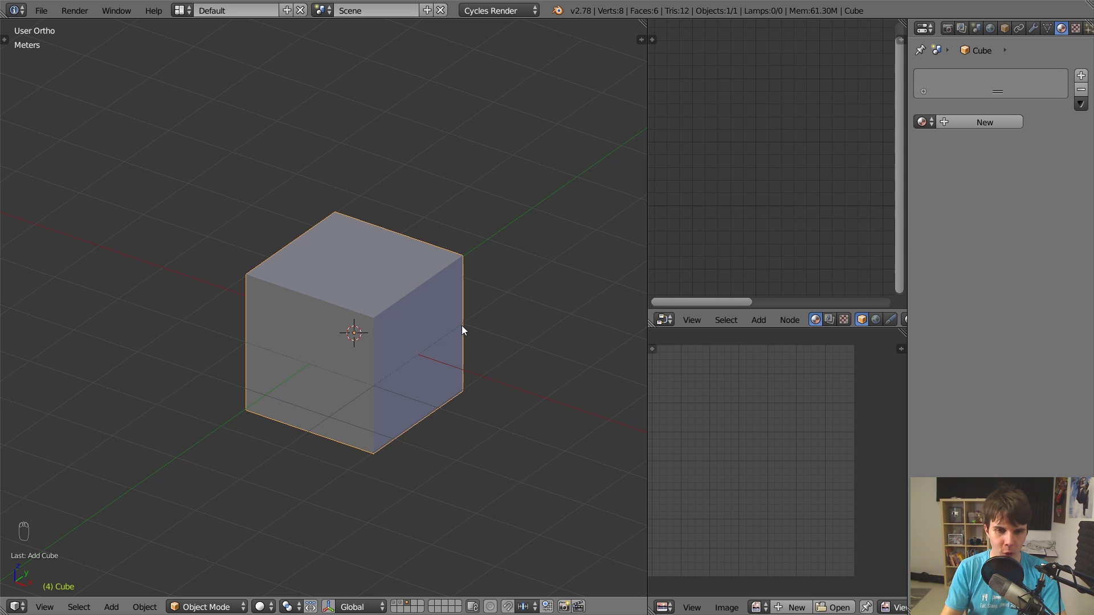
pyautogui.scroll(2, 460, 326)
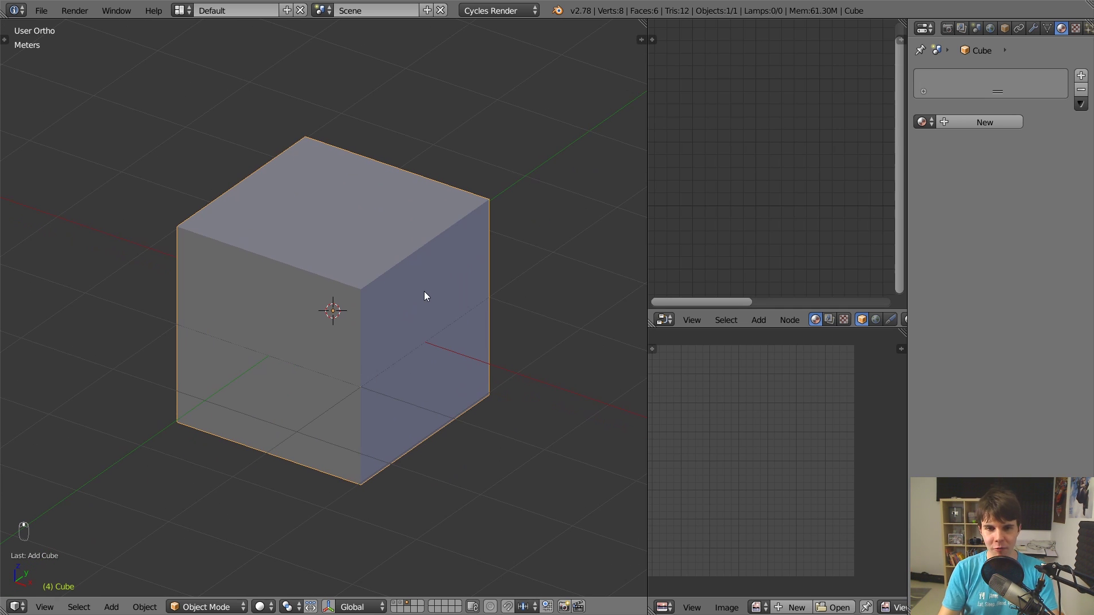
pyautogui.moveTo(424, 292); pyautogui.dragTo(408, 278, button='middle')
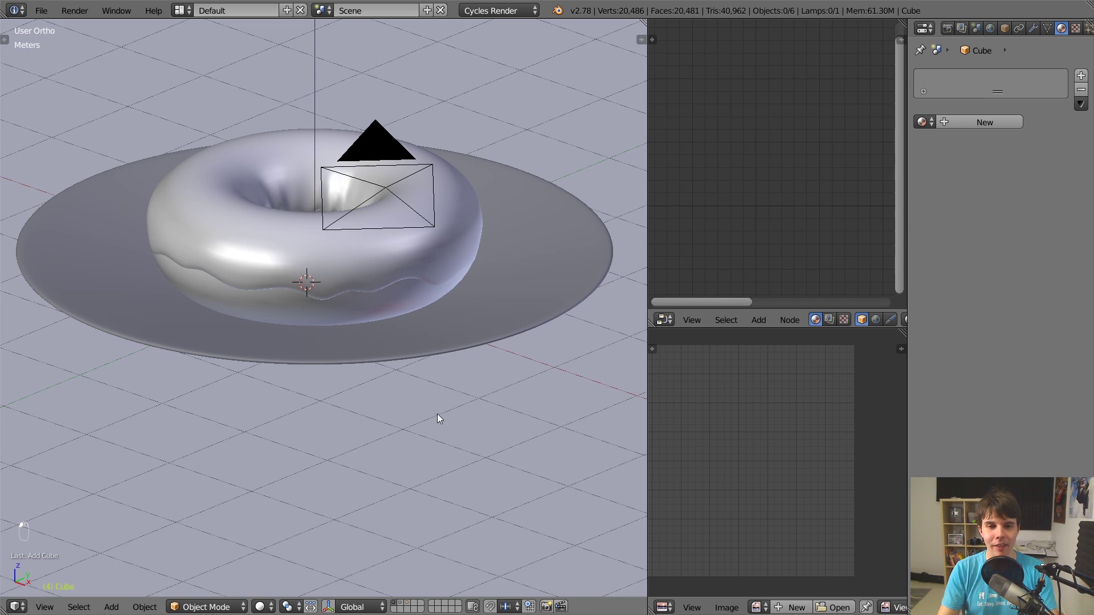
pyautogui.scroll(-5, 436, 413)
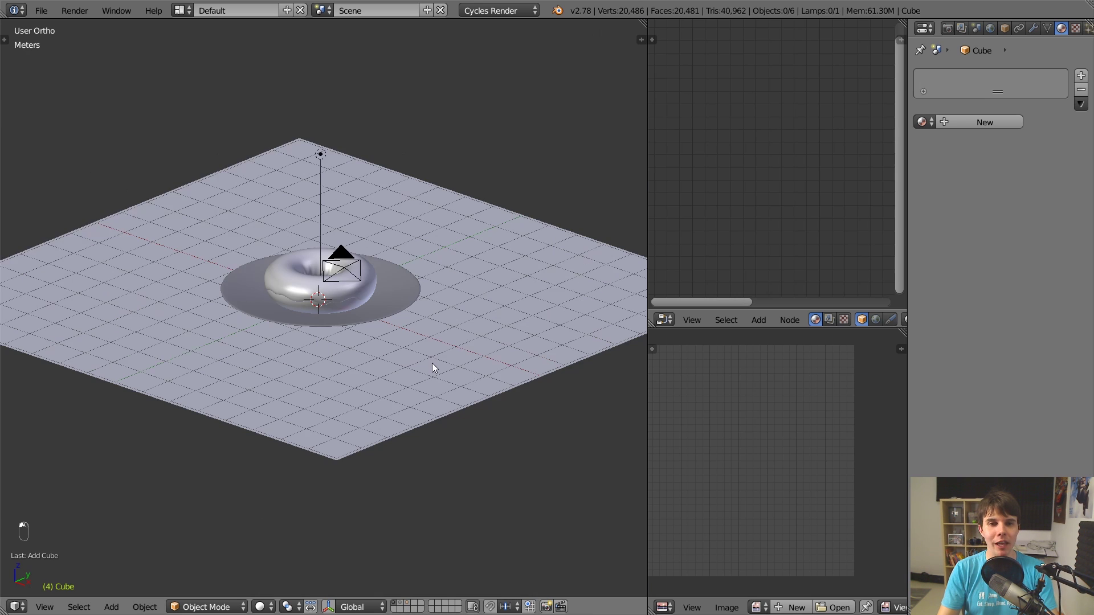
pyautogui.scroll(-1, 432, 367)
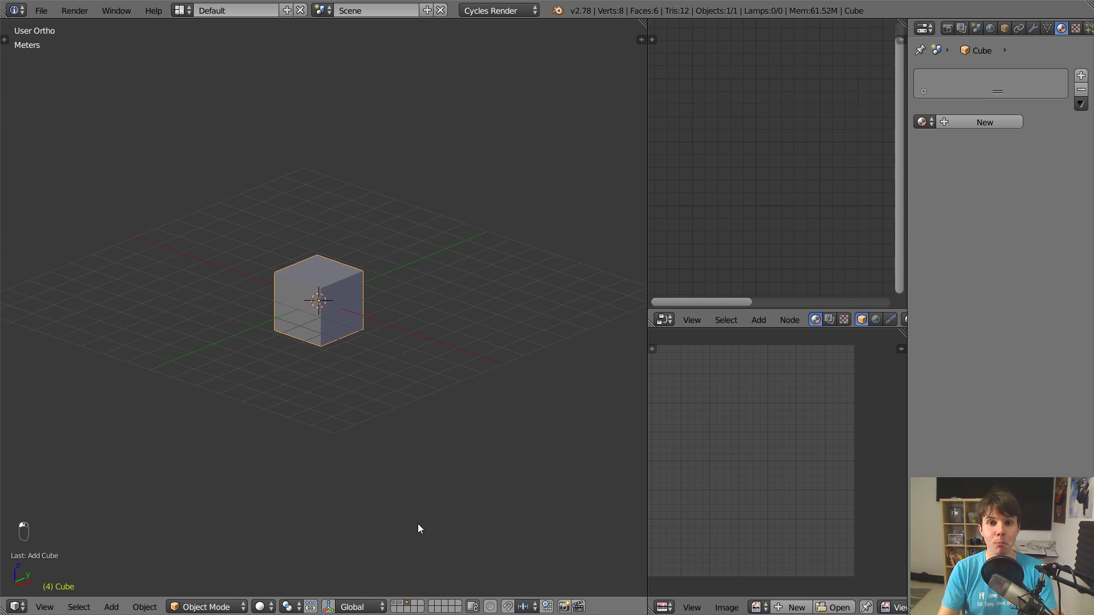
pyautogui.scroll(4, 439, 366)
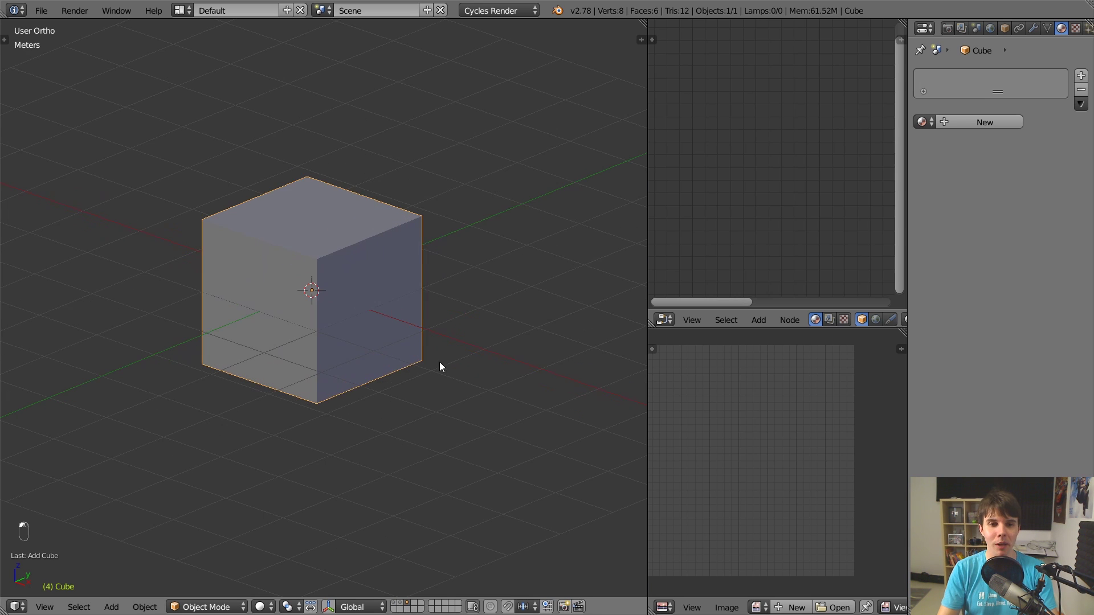
pyautogui.scroll(1, 440, 366)
pyautogui.press('Tab')
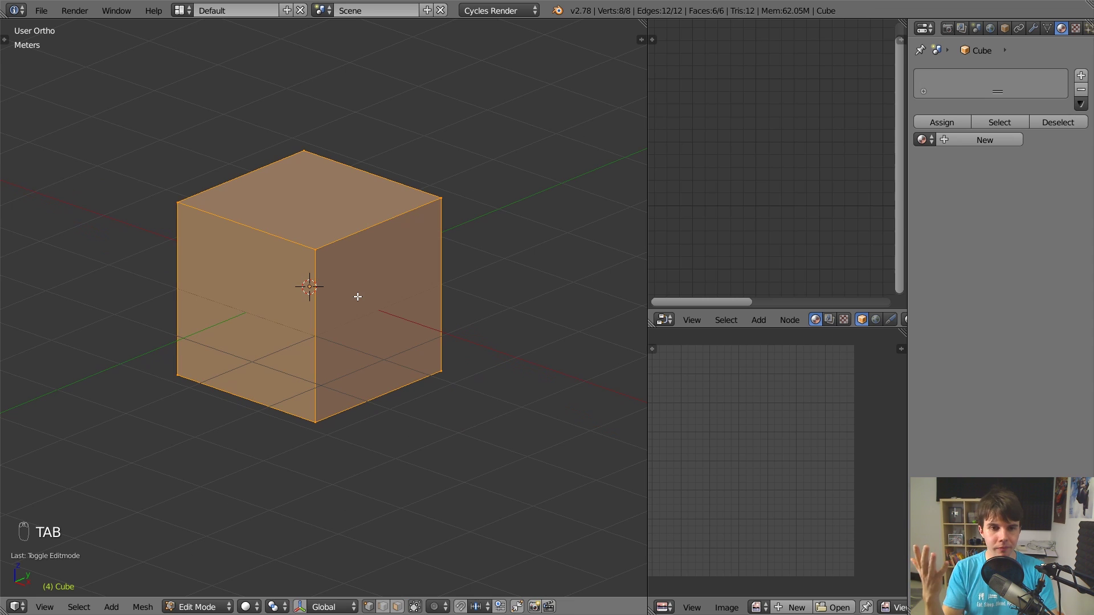
pyautogui.press('Tab')
pyautogui.press('Tab')
pyautogui.press('Tab')
pyautogui.press('Tab')
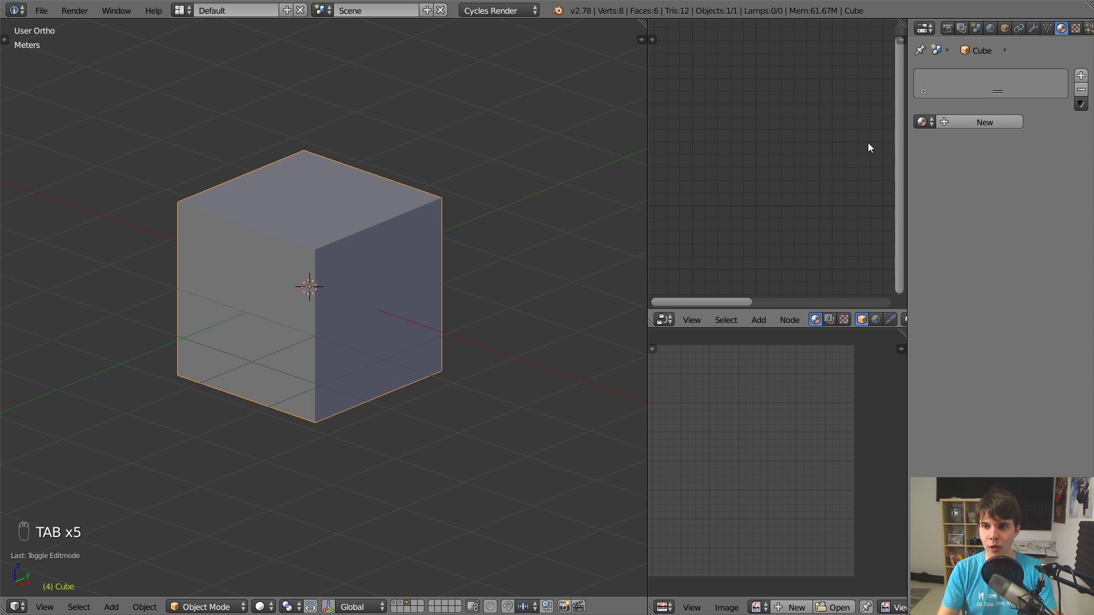
# Step: Assign the existing Material.003 to the cube and toggle rendered shading on and off
pyautogui.click(921, 121)
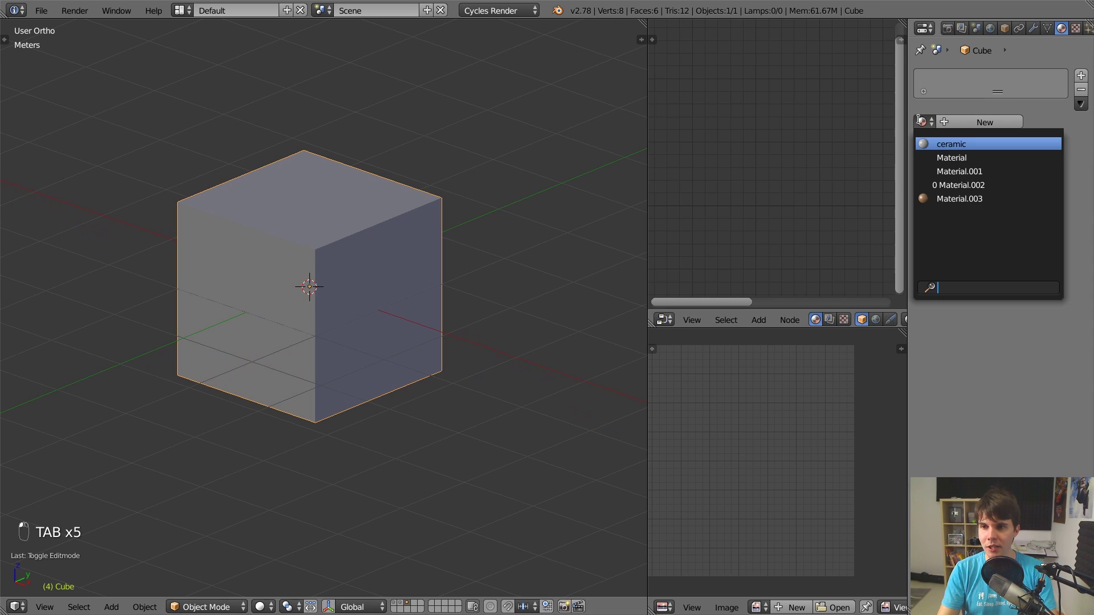
pyautogui.click(959, 198)
pyautogui.hotkey('shift', 'z')
pyautogui.hotkey('shift', 'z')
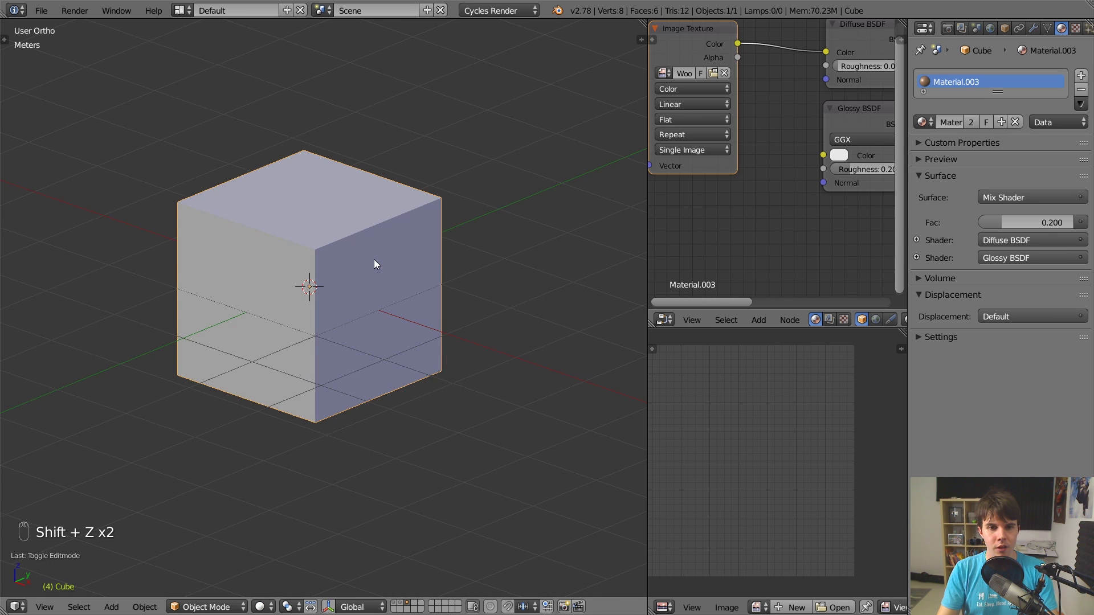
# Step: Enter Edit Mode on the cube, unwrap all its faces with Unwrap and examine the layout in the UV editor
pyautogui.scroll(2, 336, 263)
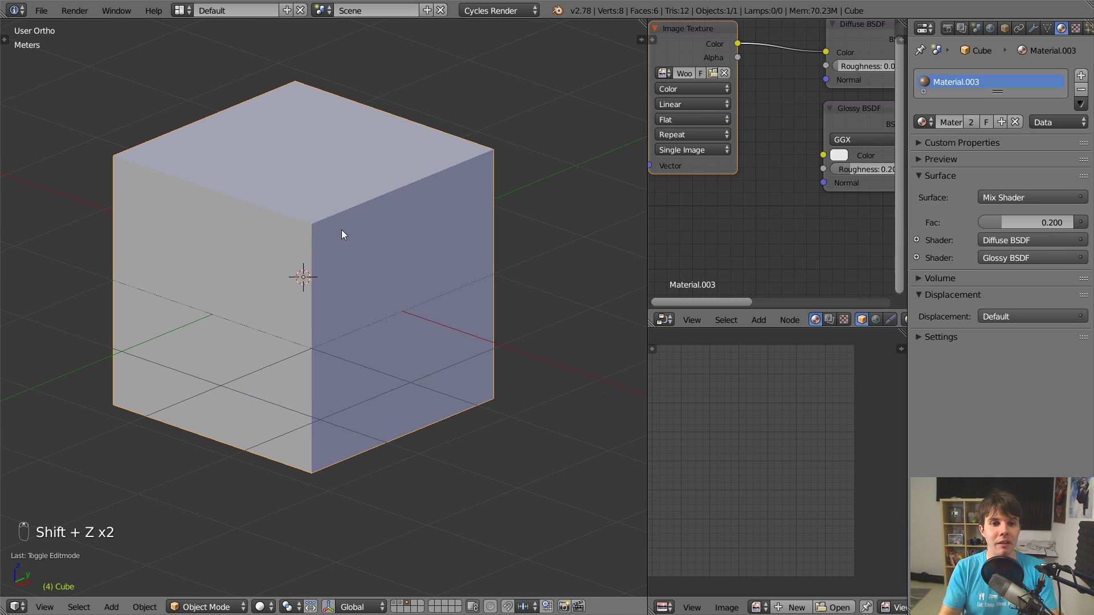
pyautogui.scroll(-2, 341, 231)
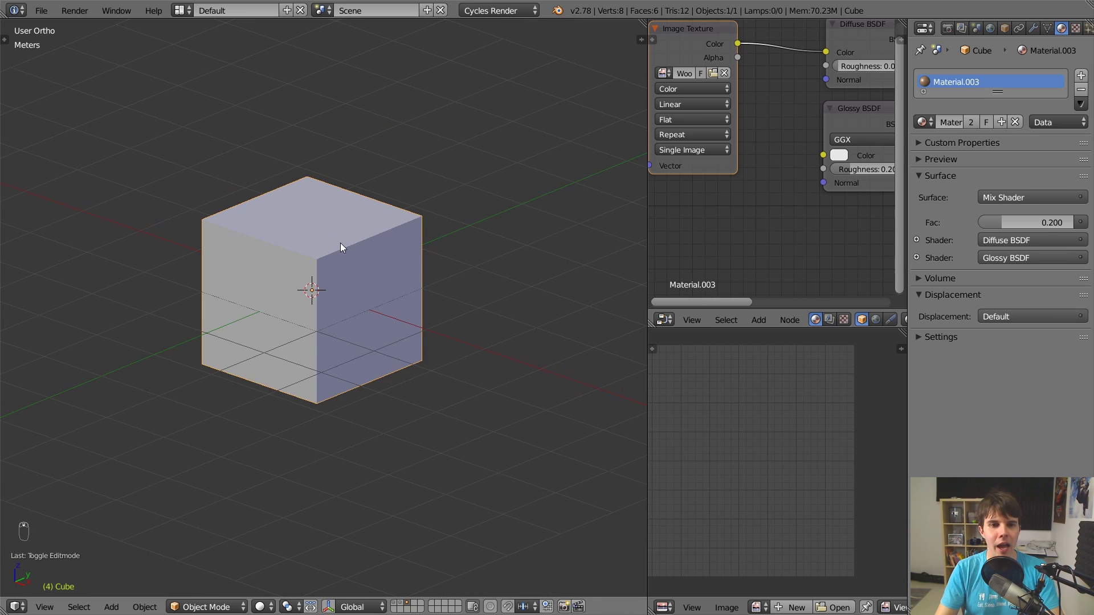
pyautogui.press('Tab')
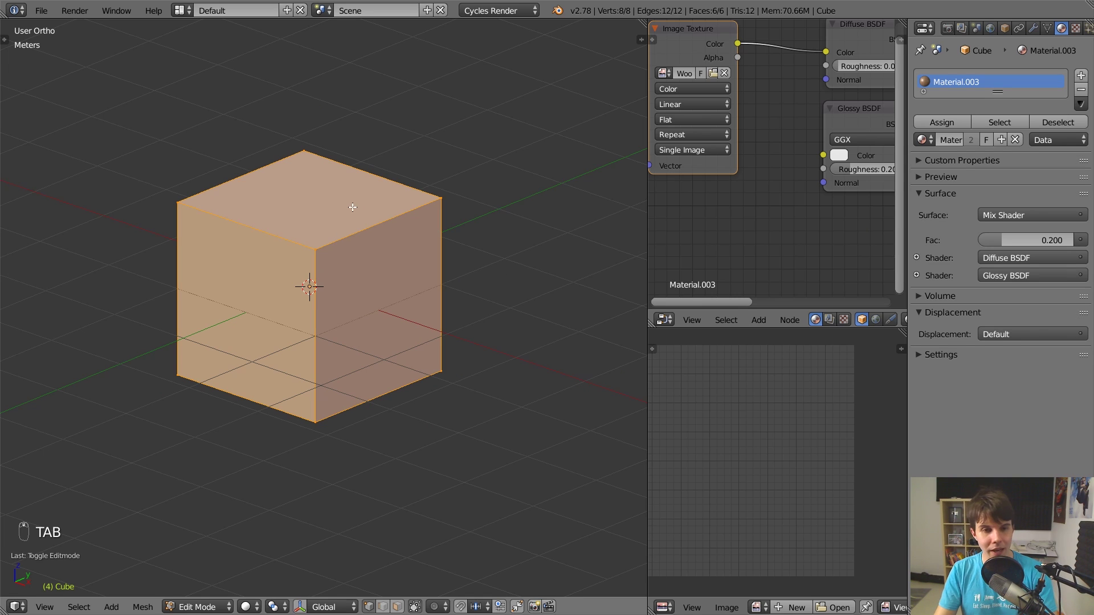
pyautogui.press('u')
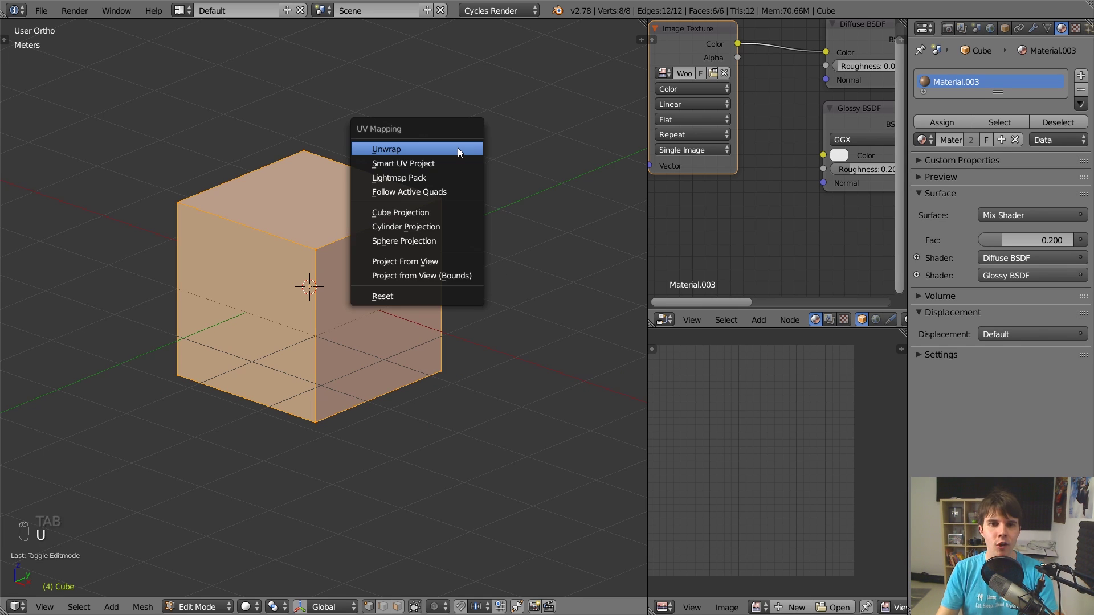
pyautogui.click(457, 147)
pyautogui.scroll(-4, 744, 368)
pyautogui.scroll(4, 799, 425)
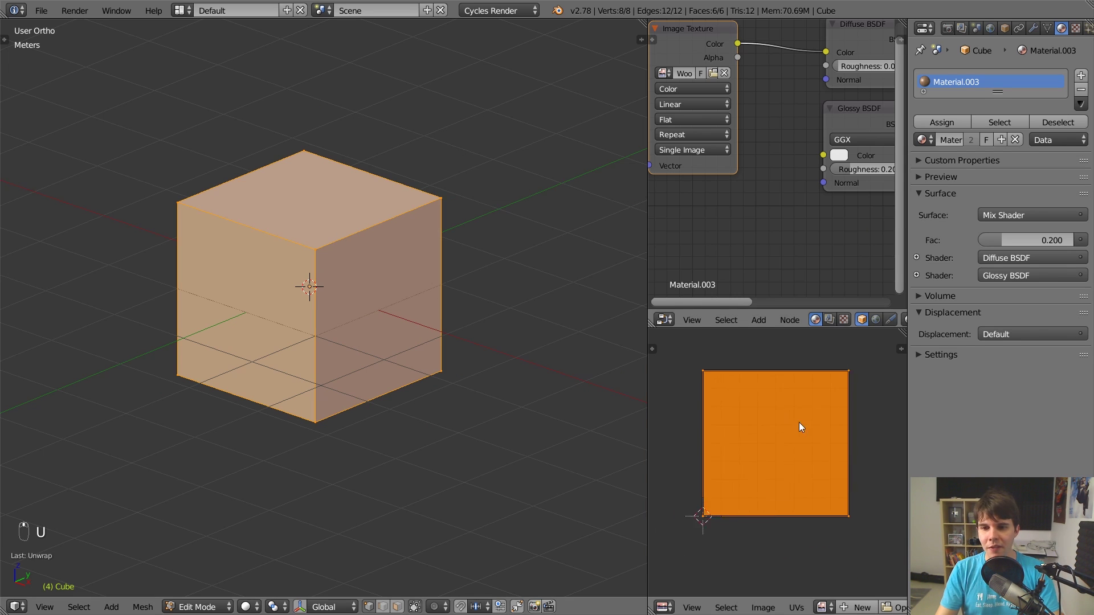
pyautogui.scroll(-2, 825, 391)
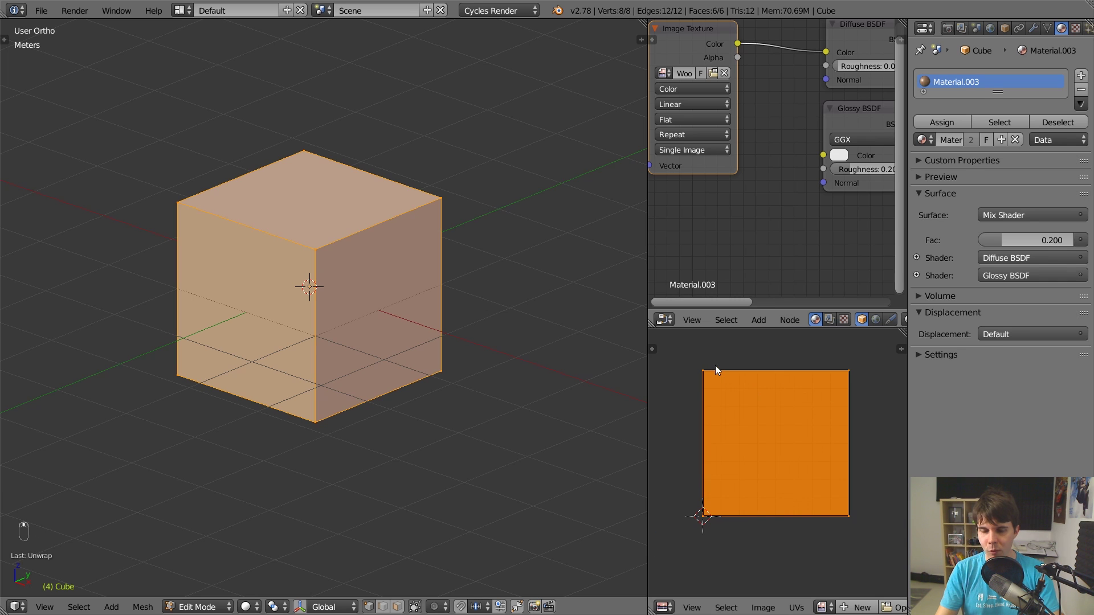
# Step: Leave Edit Mode and check the cube's wood texture in rendered shading, ending in solid shading
pyautogui.press('Tab')
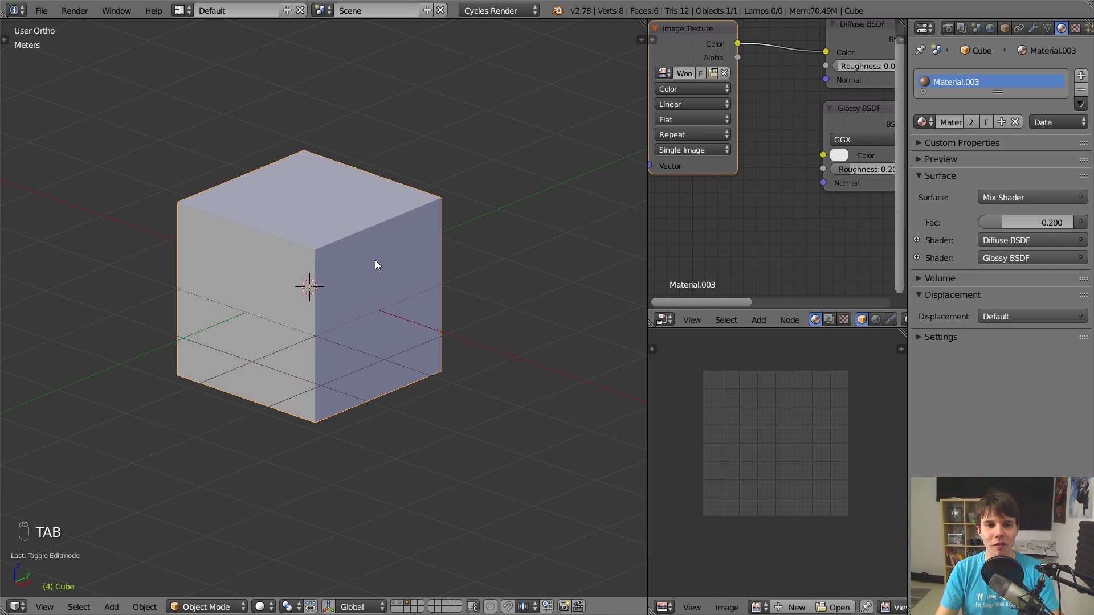
pyautogui.hotkey('shift', 'z')
pyautogui.moveTo(363, 279); pyautogui.dragTo(359, 309, button='middle')
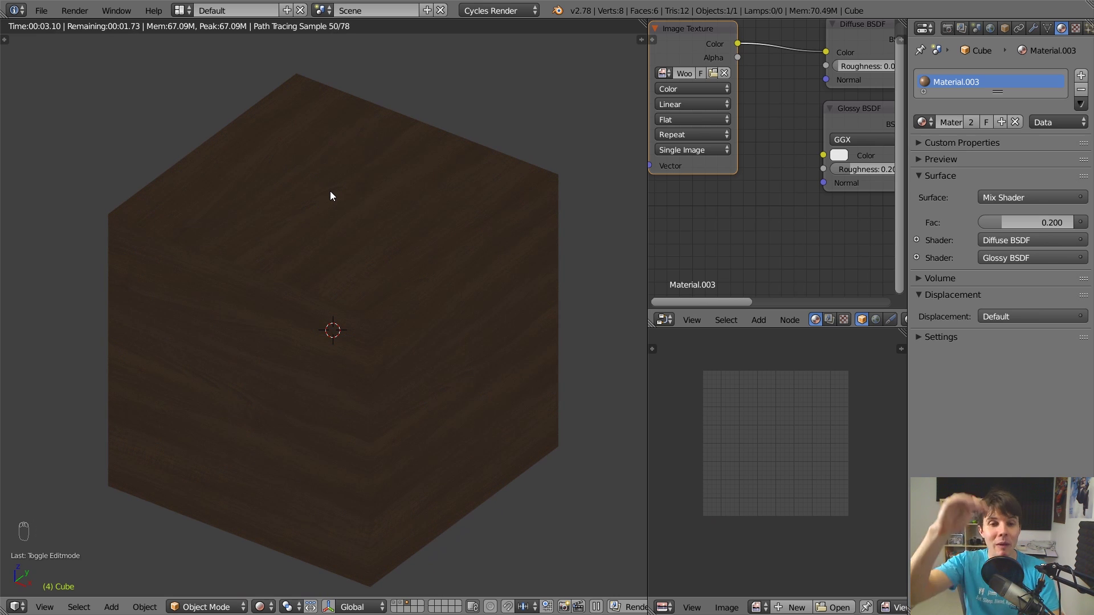
pyautogui.hotkey('shift', 'z')
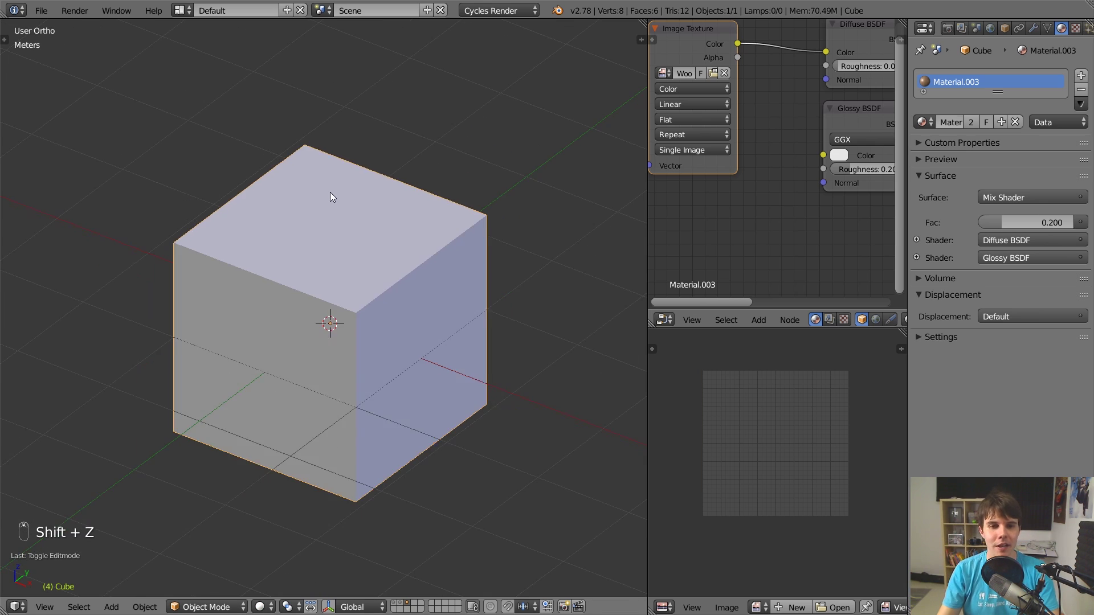
# Step: In Edit Mode with edge selection, mark three edges of the cube's top face as seams and deselect everything
pyautogui.press('Tab')
pyautogui.scroll(-2, 330, 192)
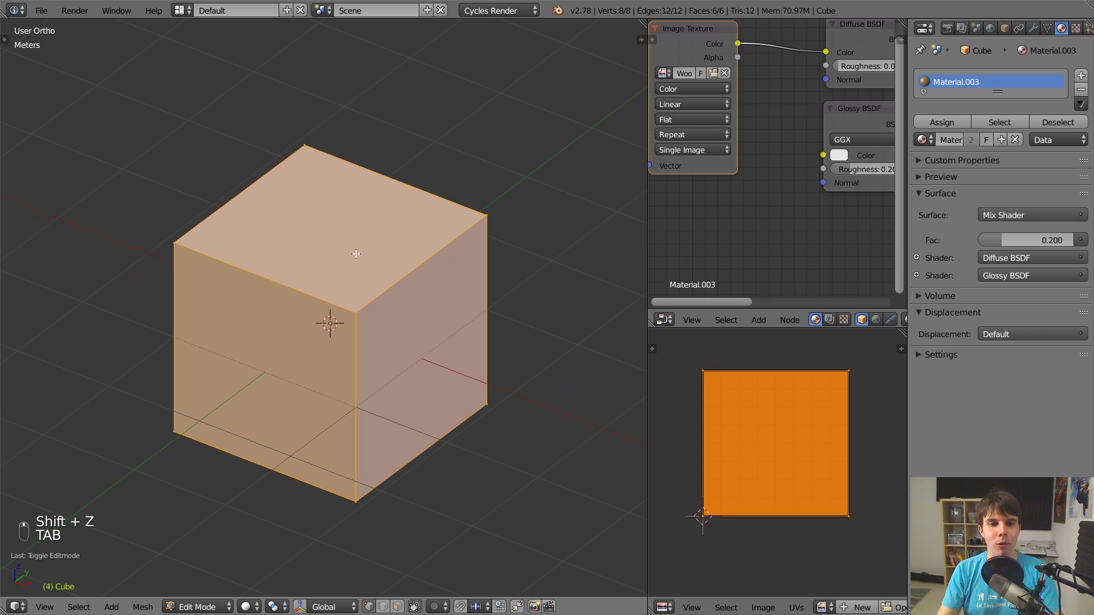
pyautogui.rightClick(365, 314)
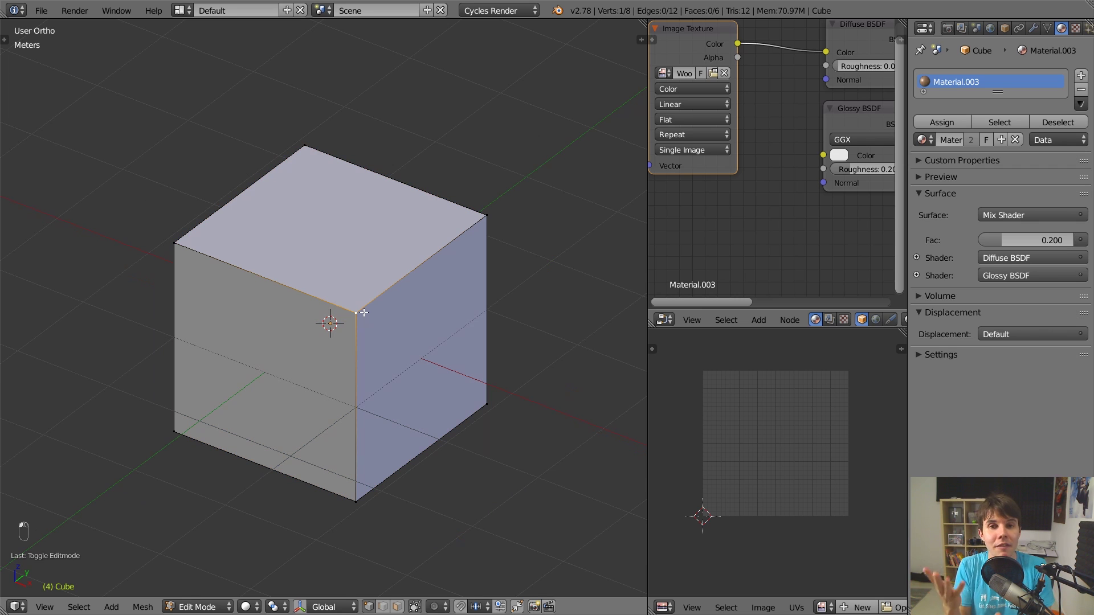
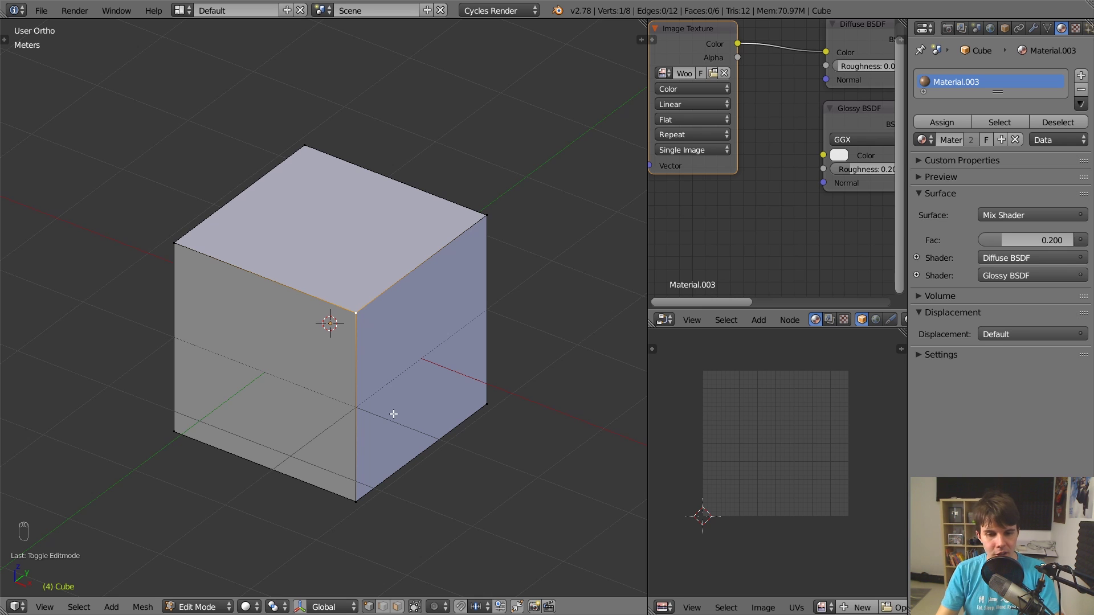
pyautogui.click(384, 608)
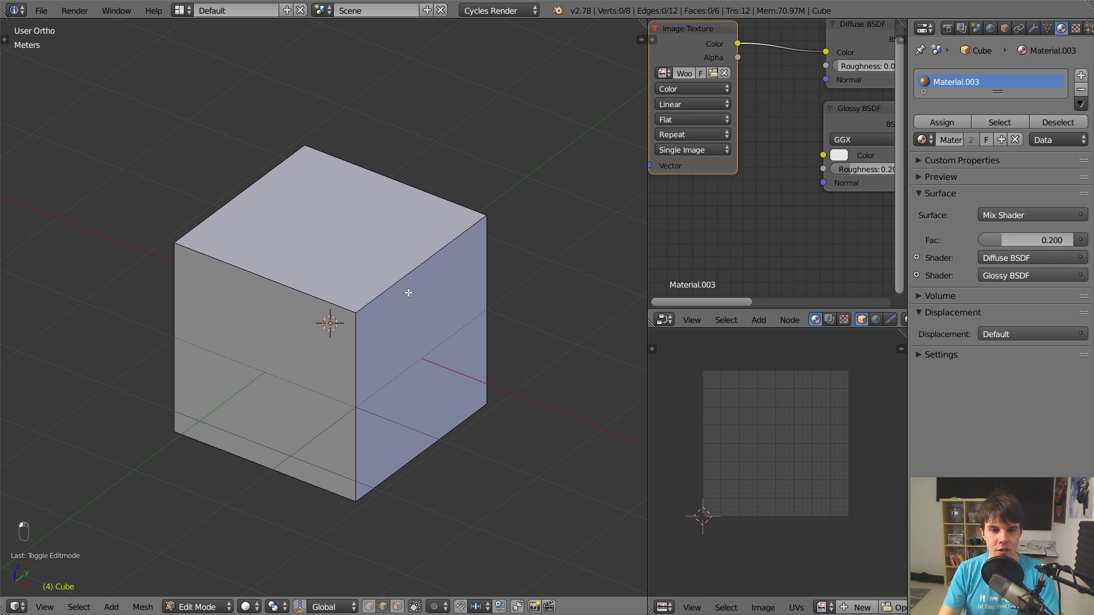
pyautogui.rightClick(408, 274)
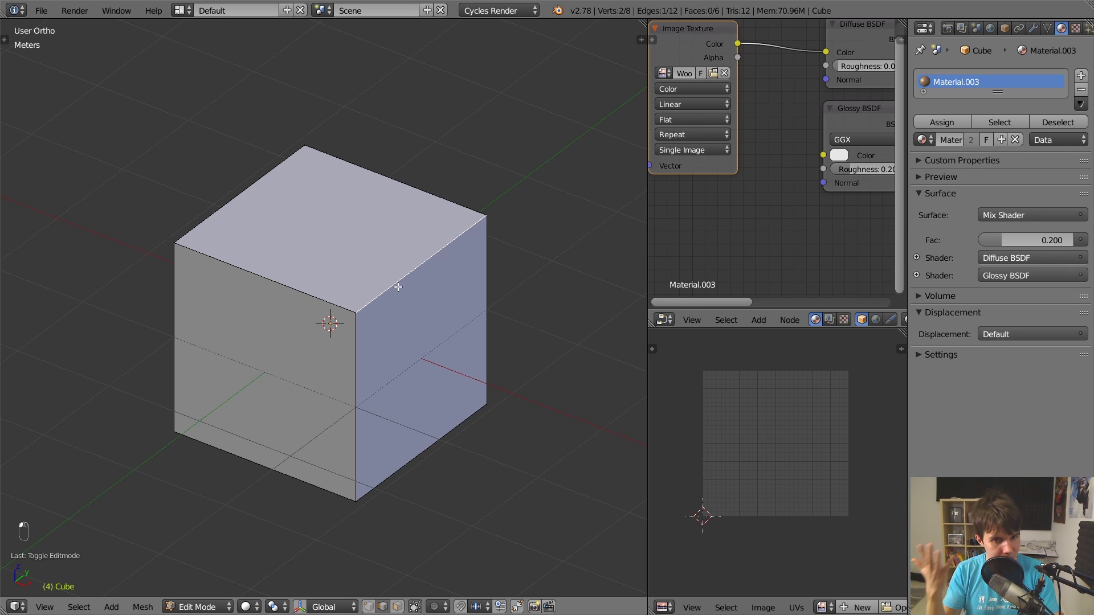
pyautogui.keyDown('shift'); pyautogui.rightClick(261, 274); pyautogui.keyUp('shift')
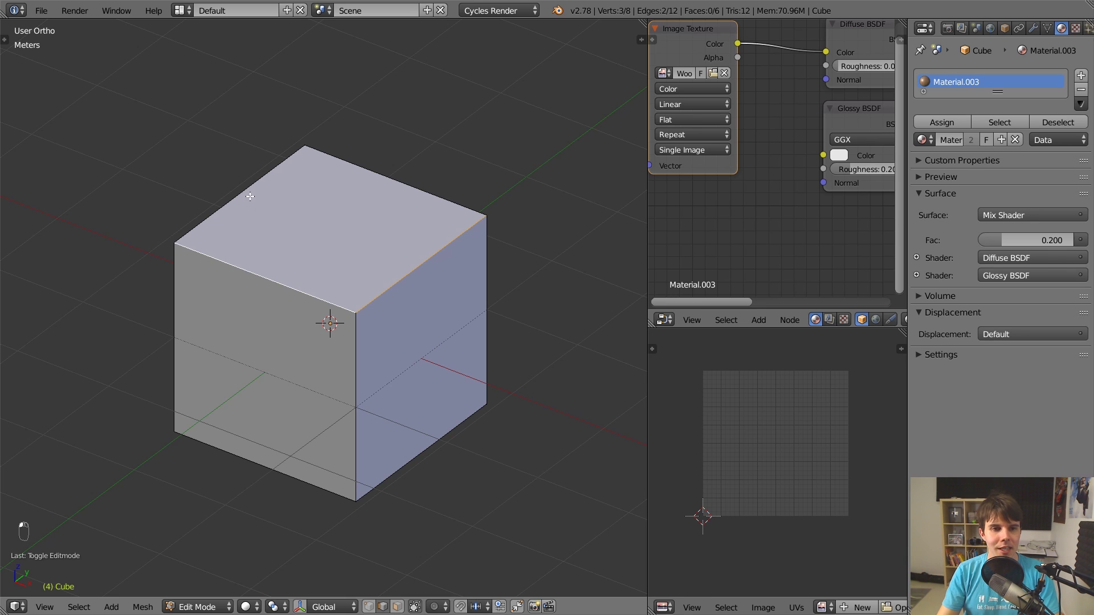
pyautogui.keyDown('shift'); pyautogui.rightClick(249, 195); pyautogui.keyUp('shift')
pyautogui.moveTo(248, 195); pyautogui.dragTo(366, 311, button='middle')
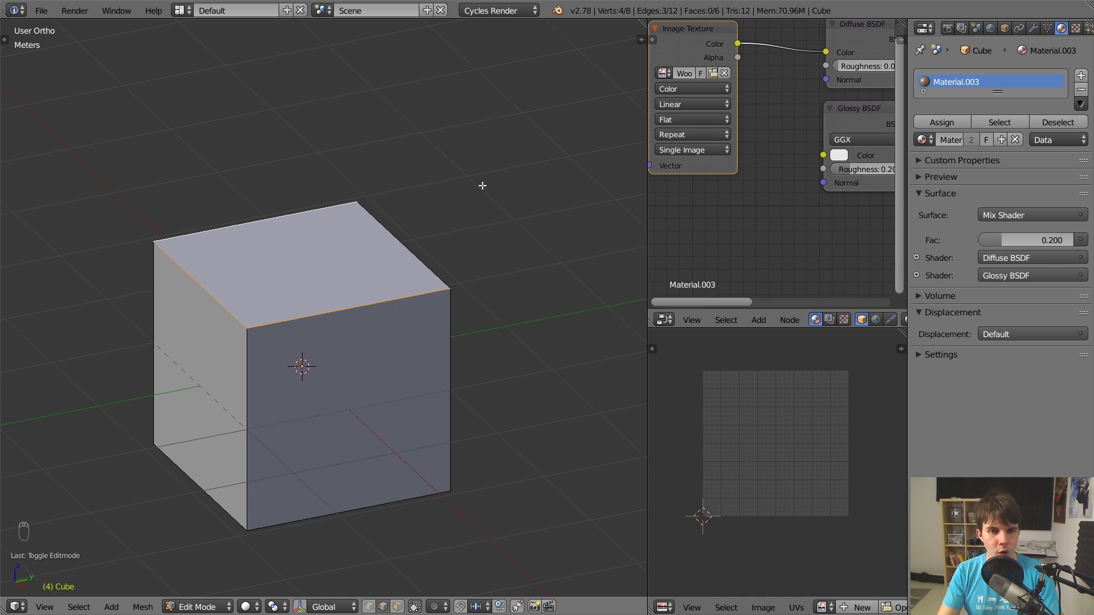
pyautogui.hotkey('ctrl', 'e')
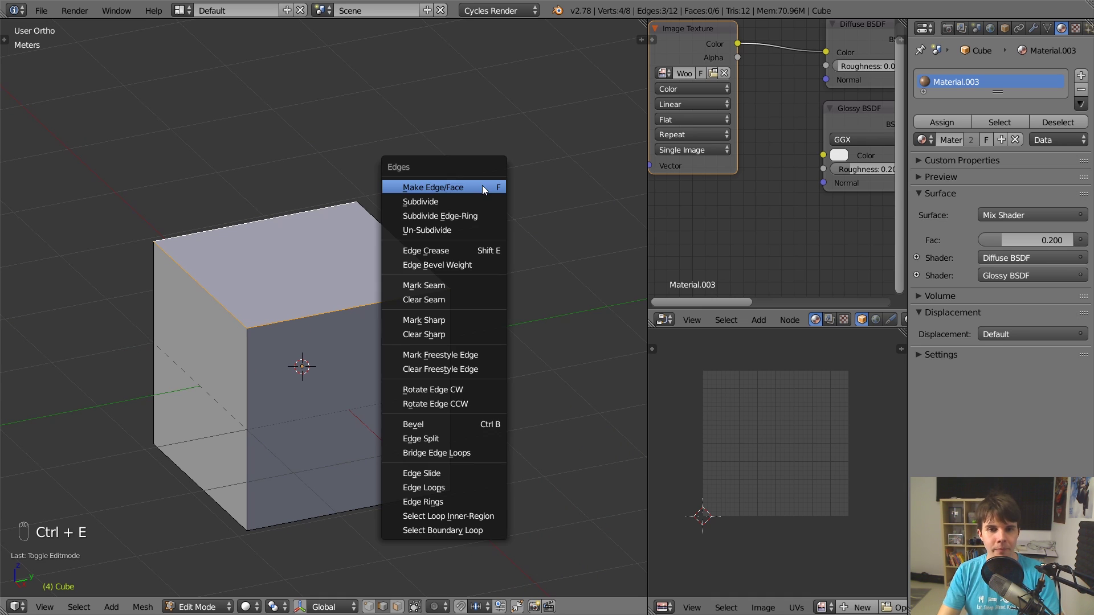
pyautogui.click(449, 286)
pyautogui.press('a')
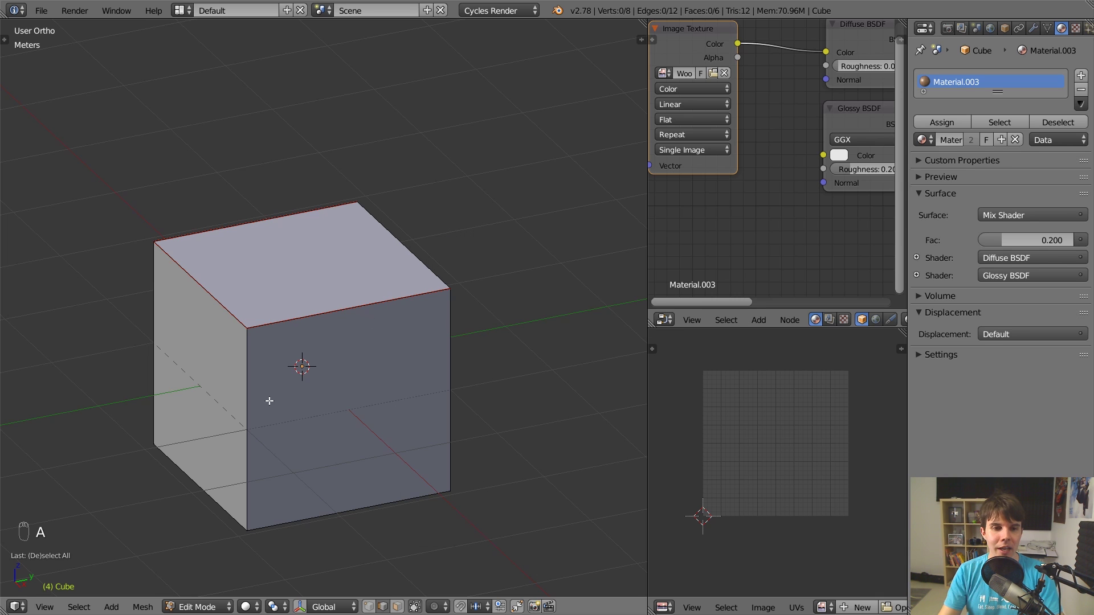
# Step: Unwrap all faces of the cube with Unwrap and compare the UV layout with the top-face seams
pyautogui.moveTo(279, 365); pyautogui.dragTo(228, 298, button='middle')
pyautogui.press('a')
pyautogui.press('a')
pyautogui.press('a')
pyautogui.press('a')
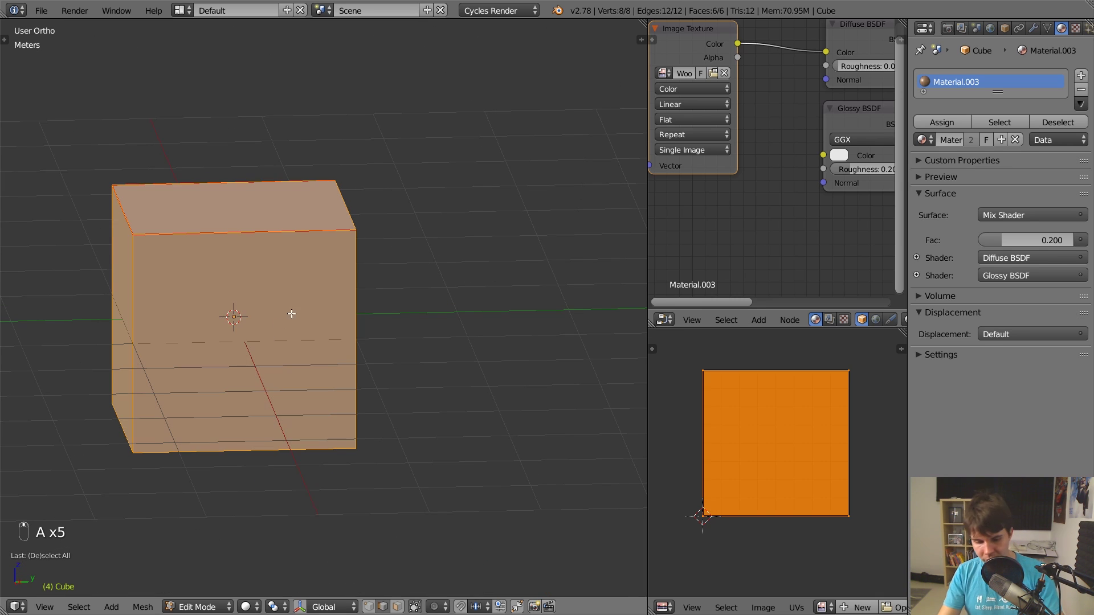
pyautogui.press('u')
pyautogui.click(310, 291)
pyautogui.scroll(-1, 741, 422)
pyautogui.scroll(3, 771, 403)
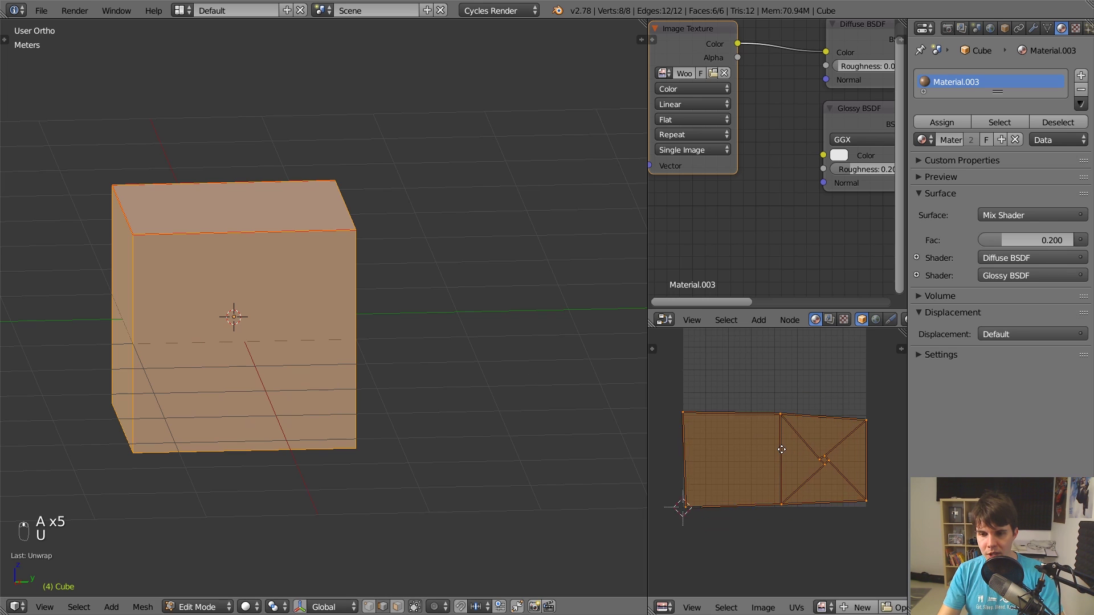
pyautogui.scroll(1, 784, 452)
pyautogui.moveTo(818, 410); pyautogui.dragTo(837, 432, button='middle')
pyautogui.scroll(-1, 774, 450)
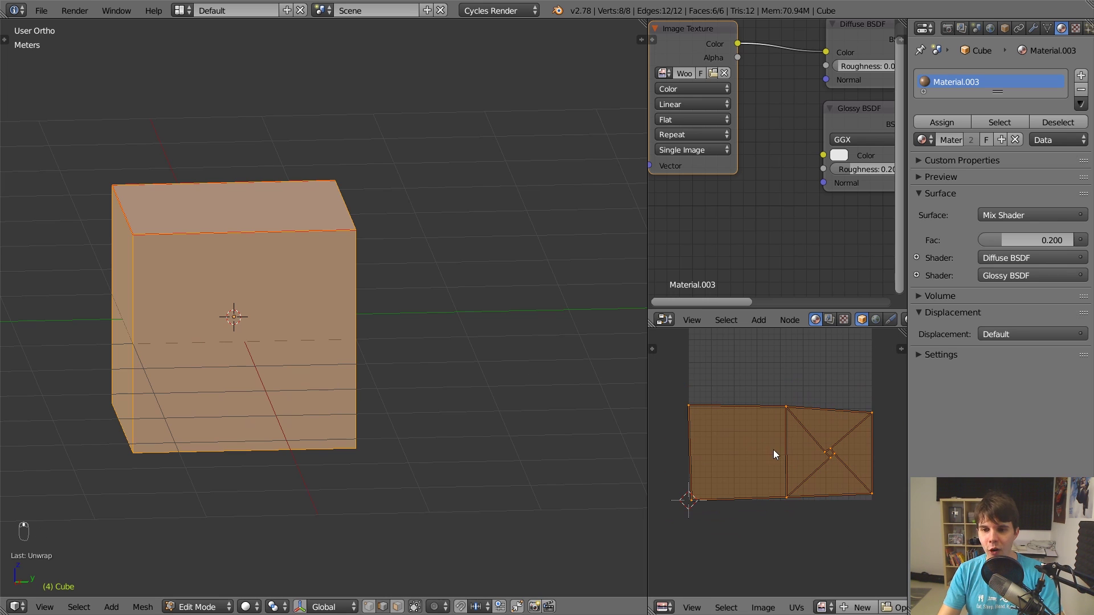
pyautogui.moveTo(344, 321); pyautogui.dragTo(342, 278, button='middle')
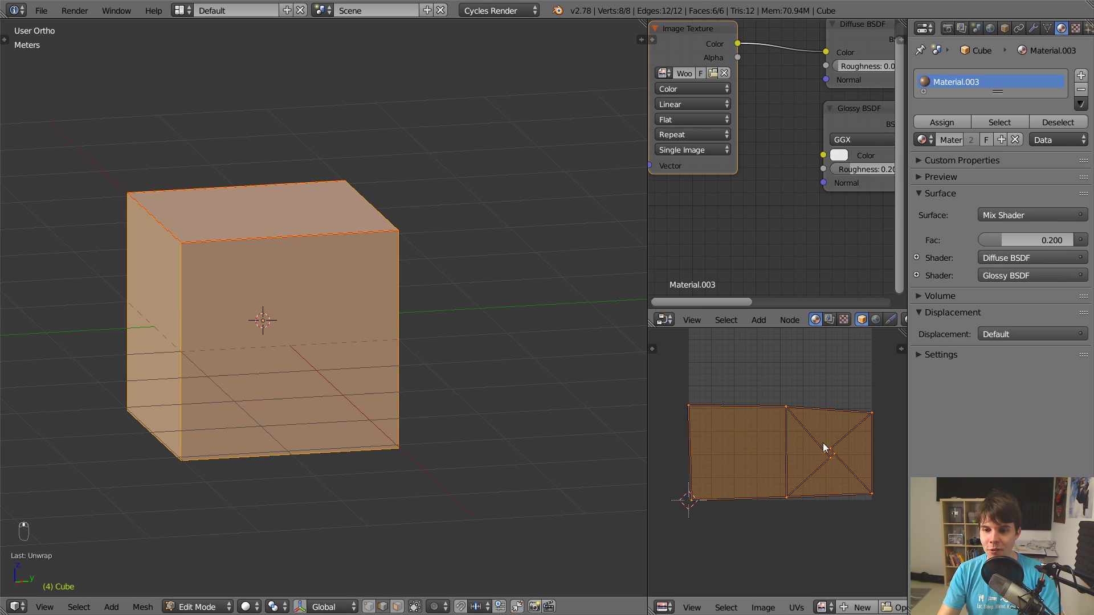
pyautogui.scroll(1, 830, 462)
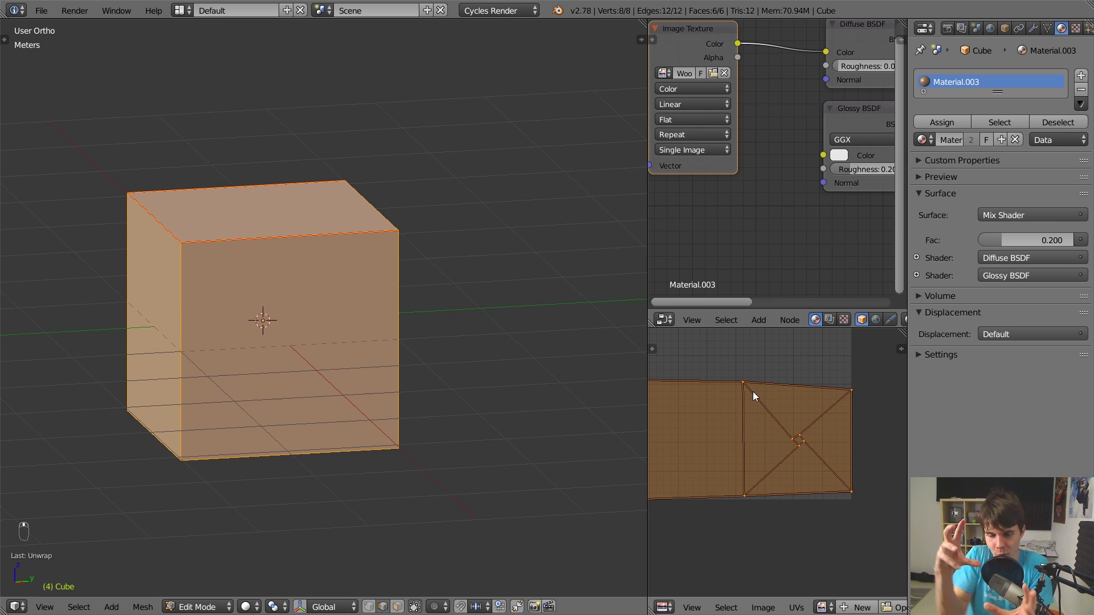
# Step: Mark two adjacent vertical edges of the cube as seams
pyautogui.moveTo(245, 311); pyautogui.dragTo(325, 298, button='middle')
pyautogui.rightClick(228, 305)
pyautogui.keyDown('shift'); pyautogui.rightClick(308, 298); pyautogui.keyUp('shift')
pyautogui.hotkey('ctrl', 'w')
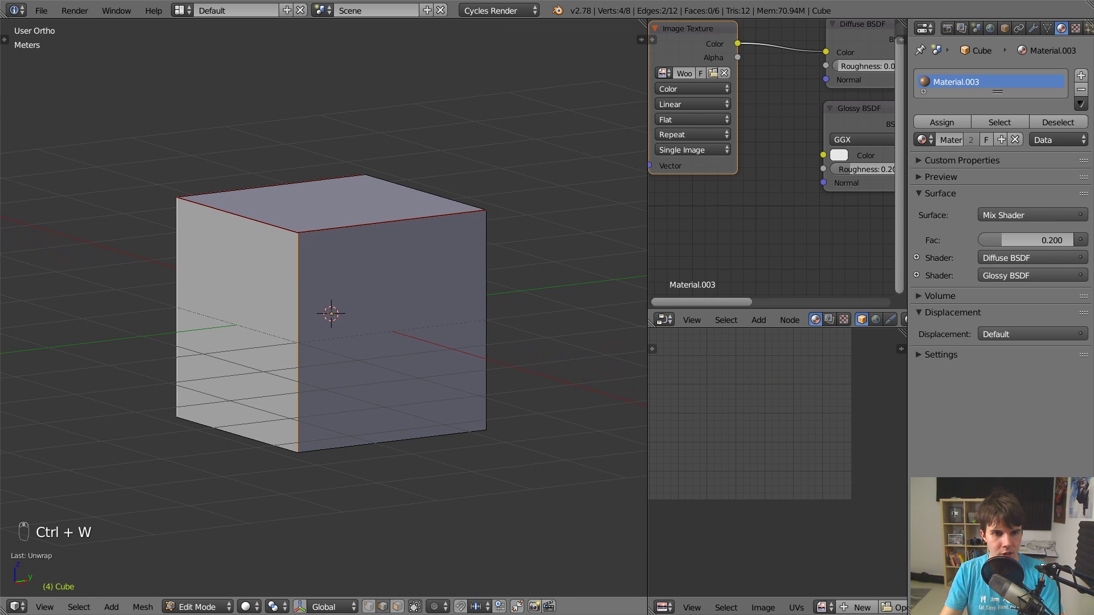
pyautogui.hotkey('ctrl', 'e')
pyautogui.hotkey('ctrl', 'e')
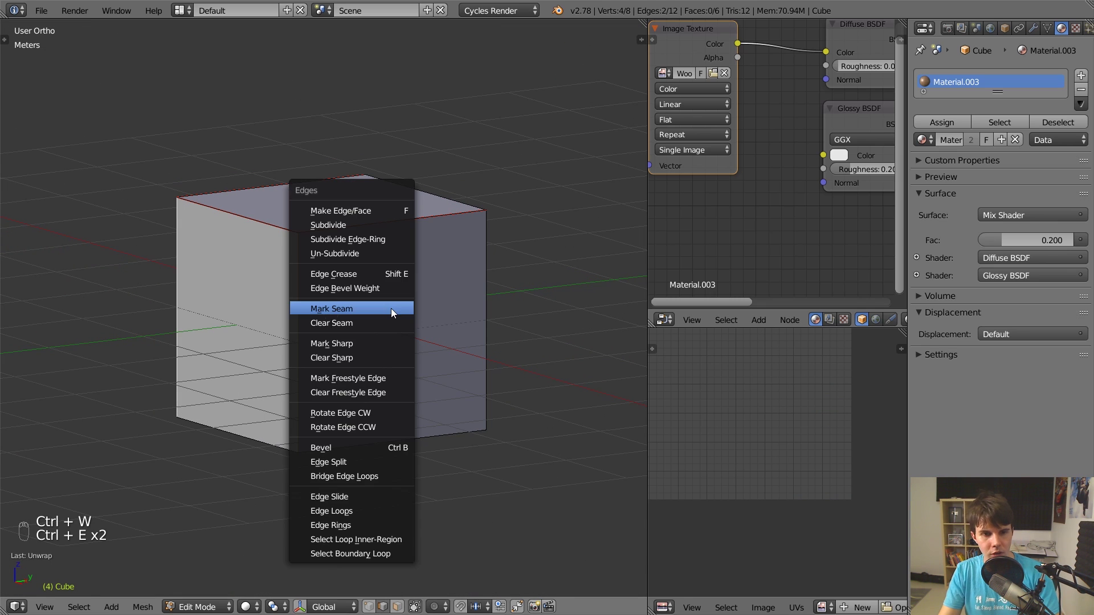
pyautogui.click(391, 309)
# Step: Unwrap the whole cube again using the added vertical seams and examine the UV layout
pyautogui.press('a')
pyautogui.press('a')
pyautogui.press('a')
pyautogui.press('u')
pyautogui.click(401, 308)
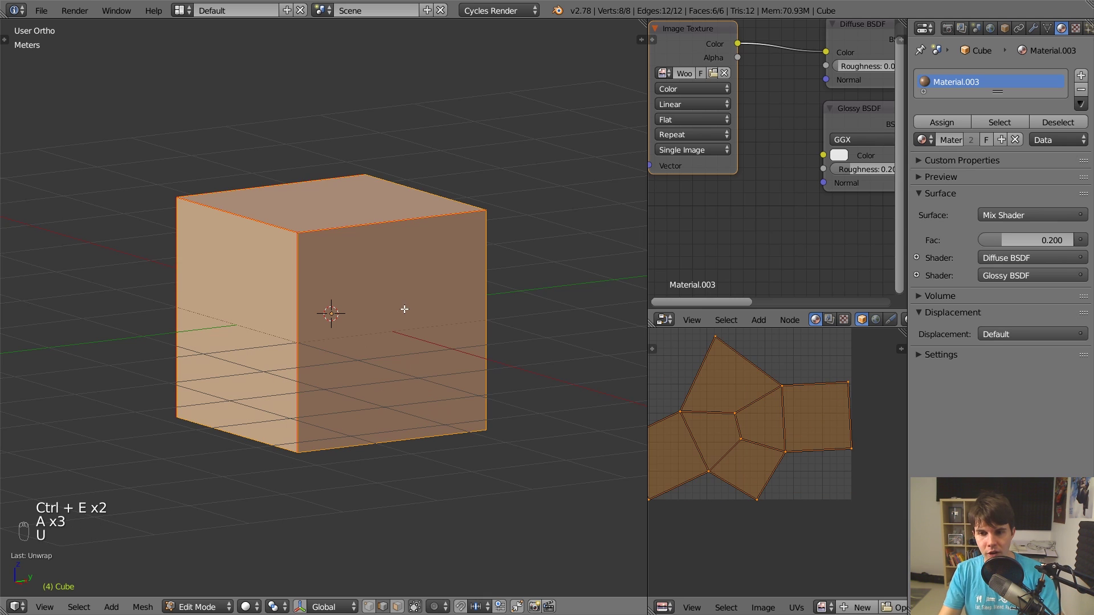
pyautogui.scroll(-2, 766, 421)
pyautogui.scroll(1, 778, 430)
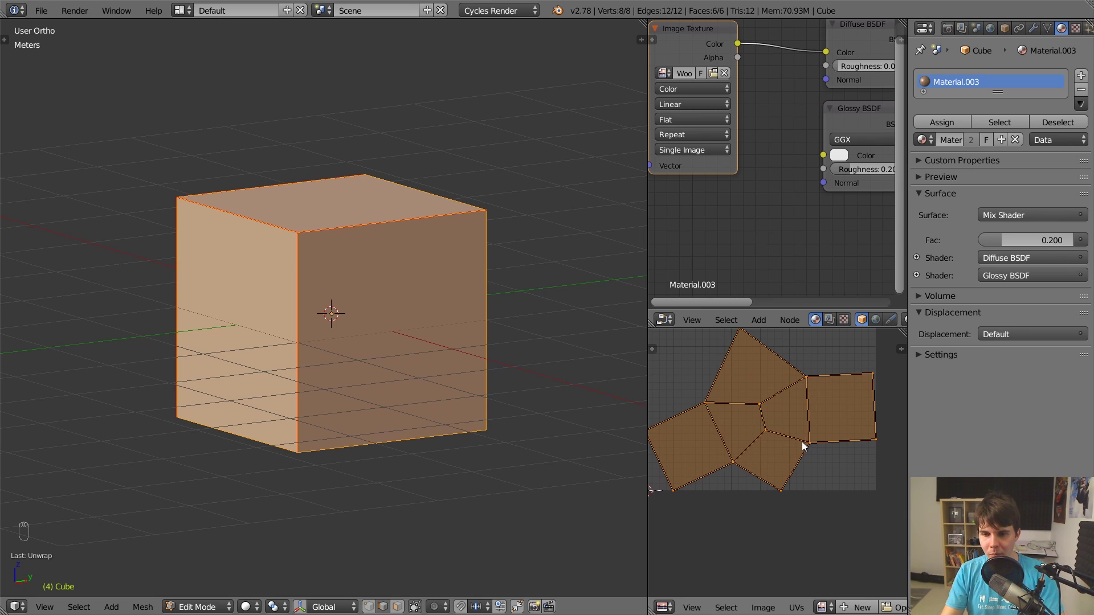
pyautogui.scroll(1, 781, 386)
pyautogui.scroll(-1, 784, 386)
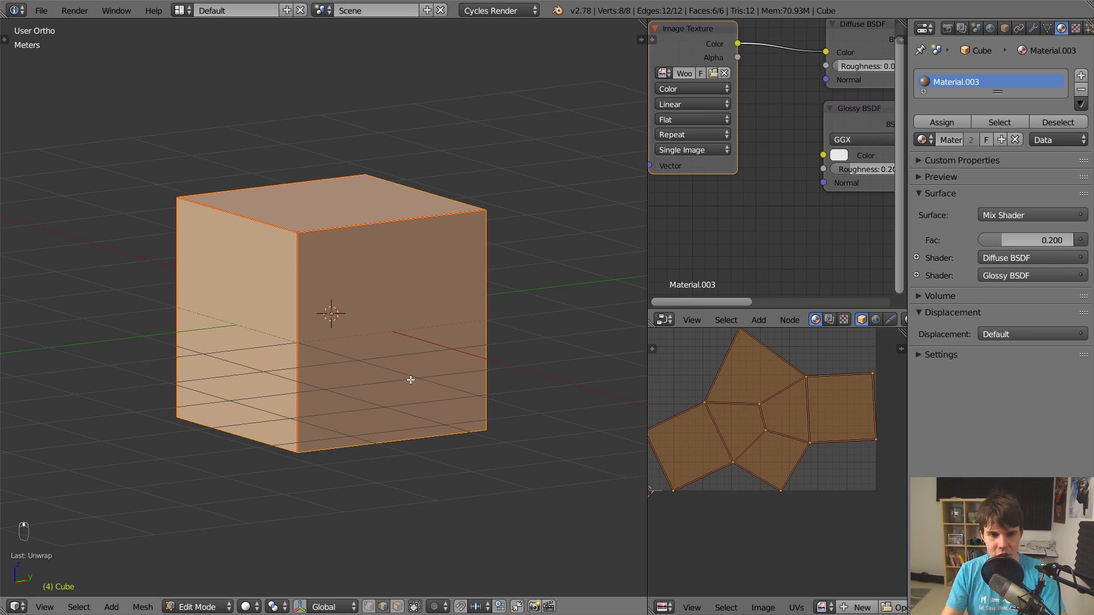
# Step: Mark two opposite edges of the cube's bottom face as seams
pyautogui.scroll(-2, 383, 376)
pyautogui.moveTo(380, 375); pyautogui.dragTo(372, 335, button='middle')
pyautogui.click(355, 299)
pyautogui.moveTo(350, 290); pyautogui.dragTo(447, 317, button='middle')
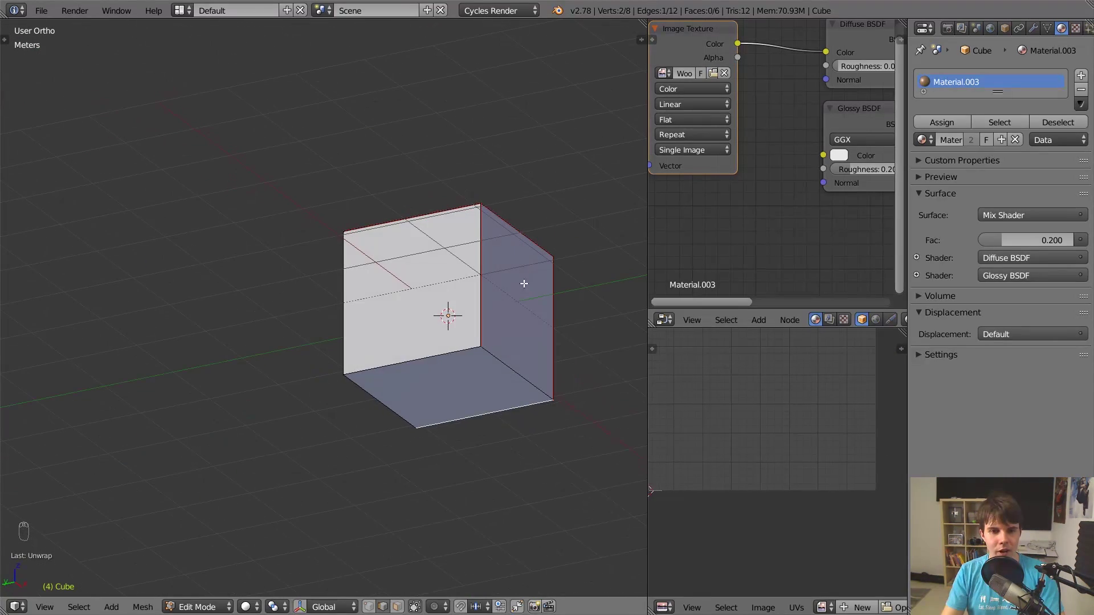
pyautogui.keyDown('shift'); pyautogui.click(448, 365); pyautogui.keyUp('shift')
pyautogui.hotkey('ctrl', 'e')
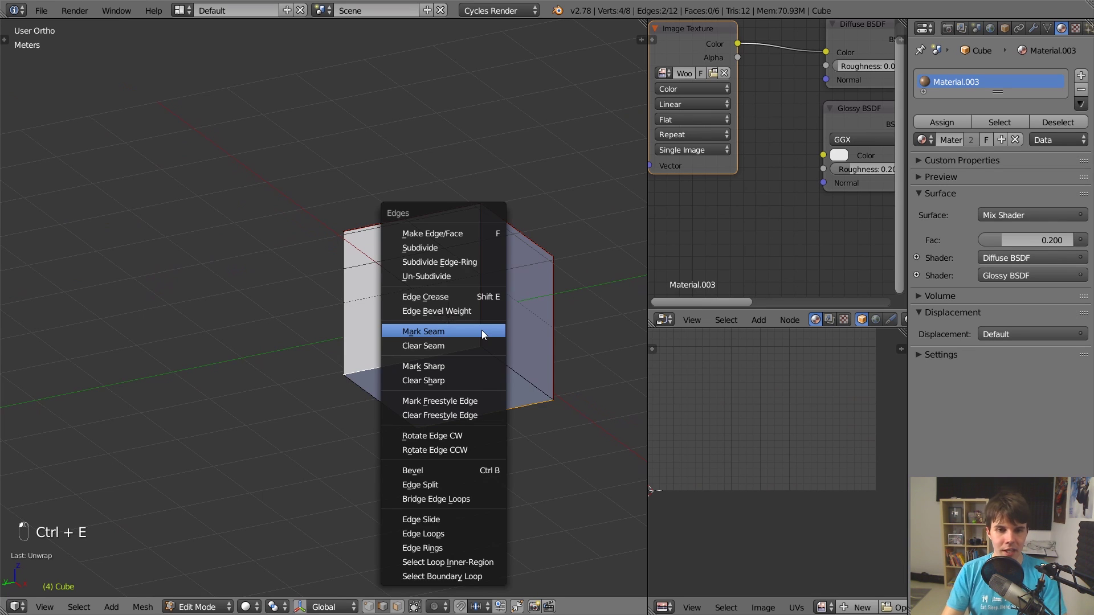
pyautogui.click(481, 330)
# Step: Select all faces and unwrap the cube along the top, vertical and bottom seams, then inspect its UV layout
pyautogui.press('a')
pyautogui.press('a')
pyautogui.press('a')
pyautogui.press('u')
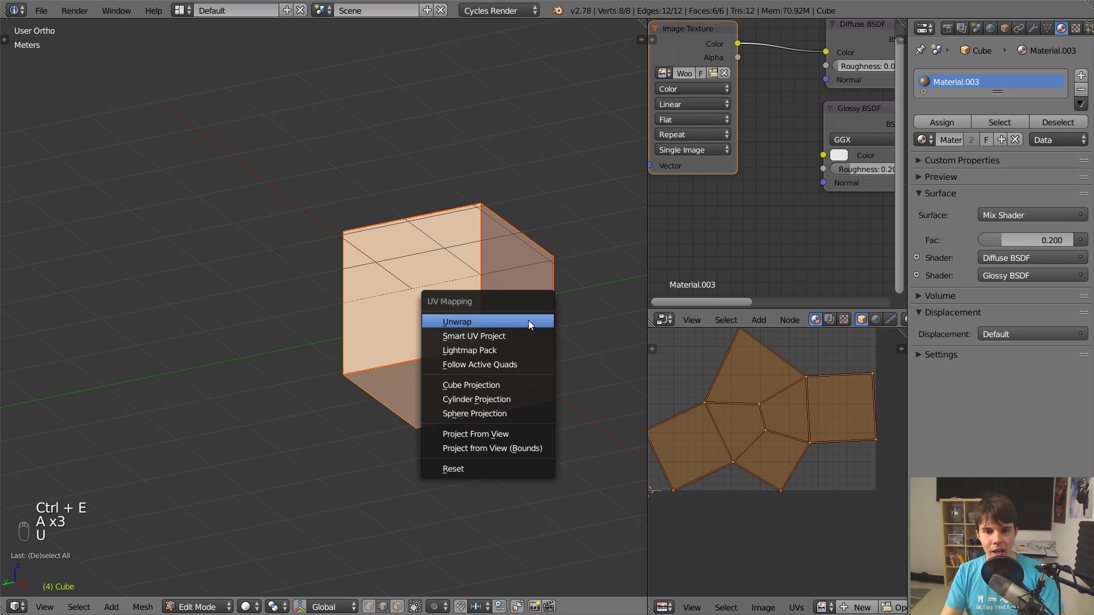
pyautogui.click(528, 320)
pyautogui.scroll(-2, 731, 391)
pyautogui.scroll(1, 761, 427)
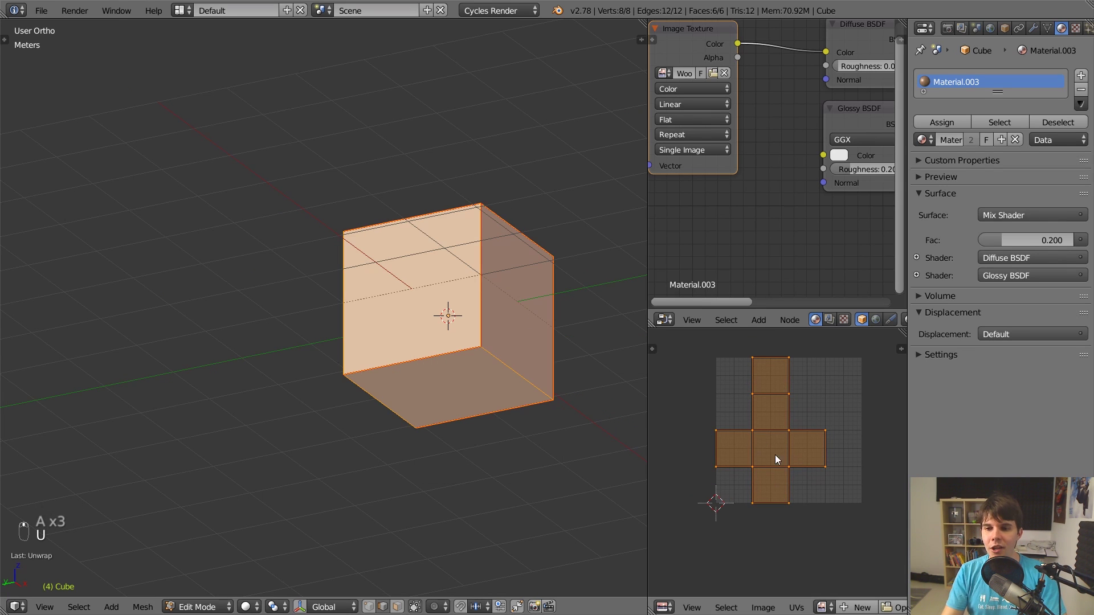
pyautogui.moveTo(447, 373); pyautogui.dragTo(276, 434, button='middle')
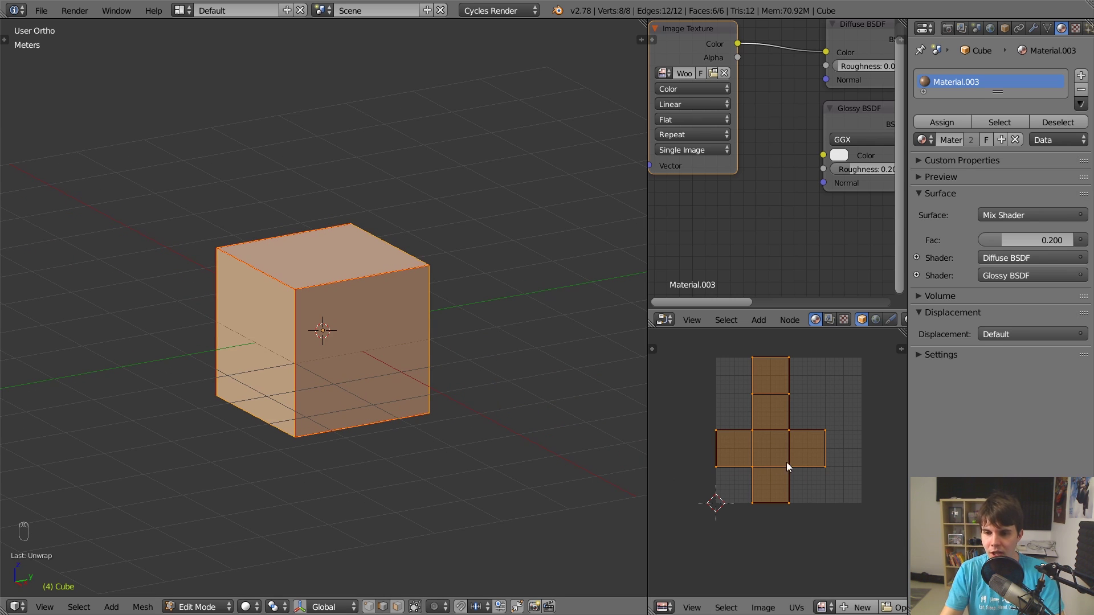
# Step: Show the cube in Object Mode with rendered shading and set the World surface color to white
pyautogui.press('Tab')
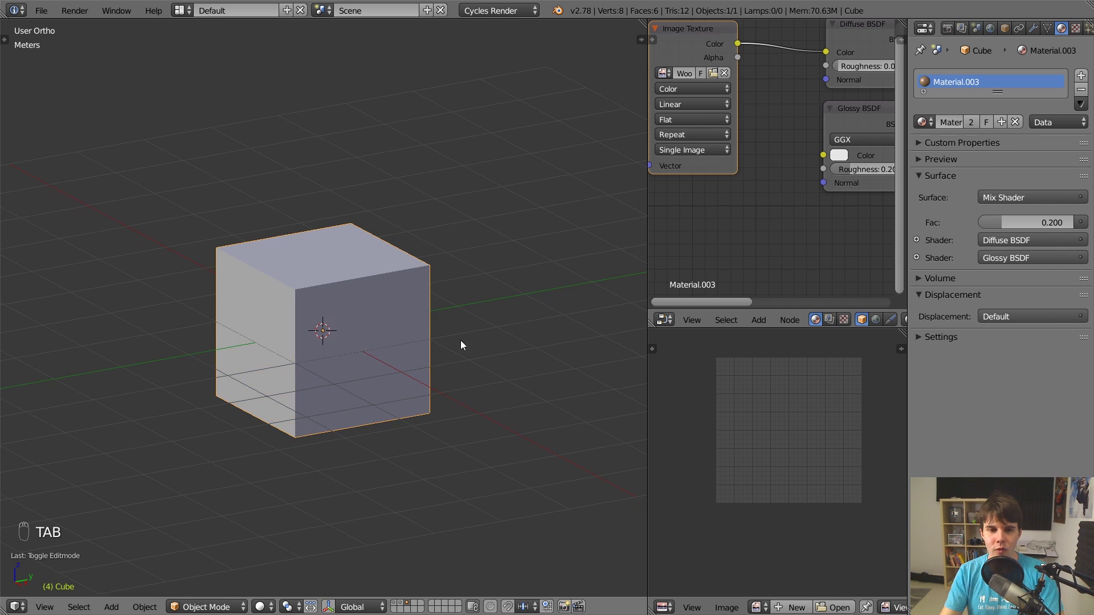
pyautogui.hotkey('shift', 'z')
pyautogui.scroll(3, 386, 322)
pyautogui.moveTo(382, 320); pyautogui.dragTo(456, 302, button='middle')
pyautogui.click(991, 28)
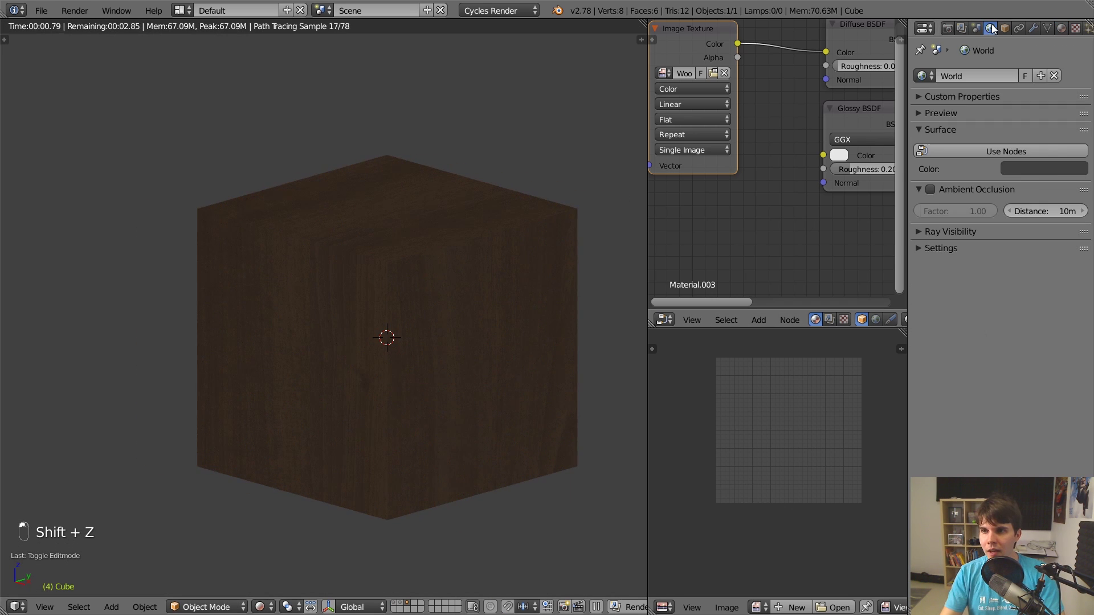
pyautogui.click(1052, 170)
pyautogui.moveTo(1076, 223); pyautogui.dragTo(1077, 184)
pyautogui.scroll(2, 375, 283)
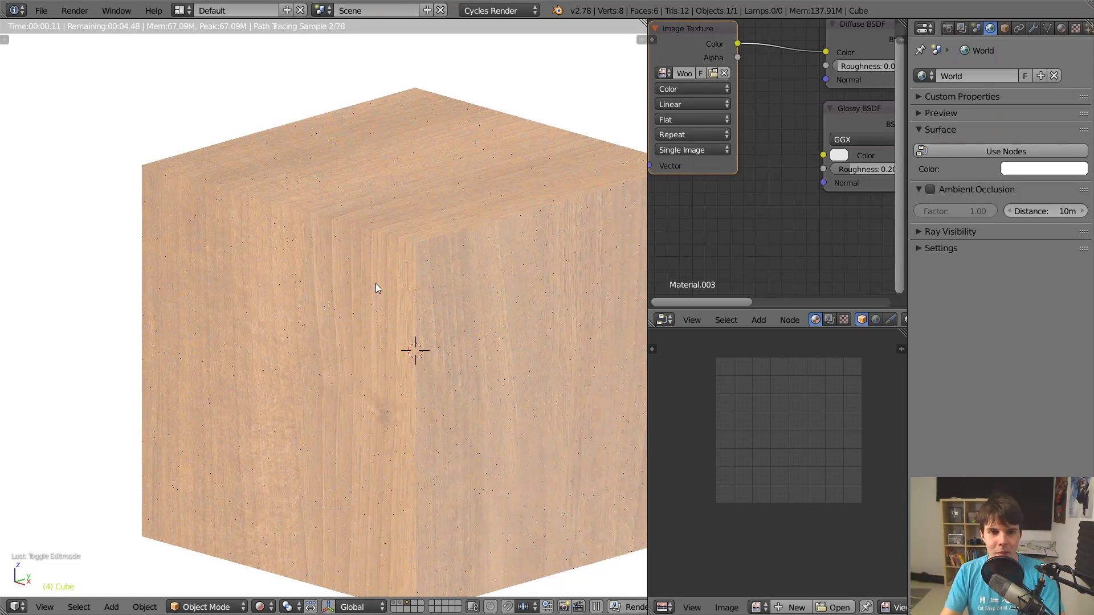
pyautogui.scroll(-1, 425, 252)
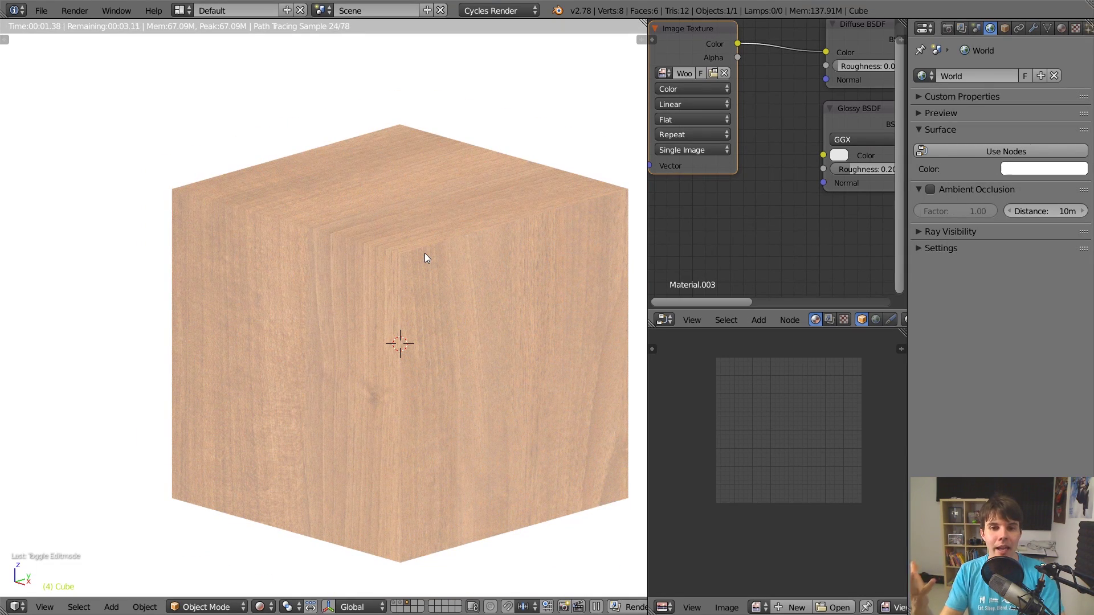
# Step: Return the viewport to solid shading and delete the cube
pyautogui.hotkey('shift', 'z')
pyautogui.scroll(-3, 425, 253)
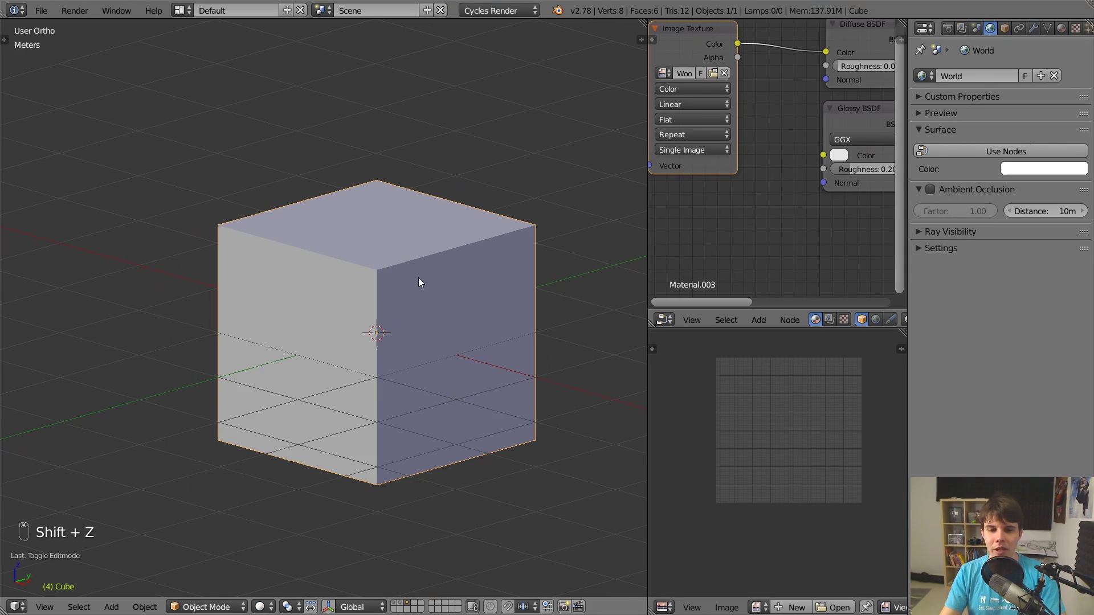
pyautogui.press('x')
pyautogui.click(418, 278)
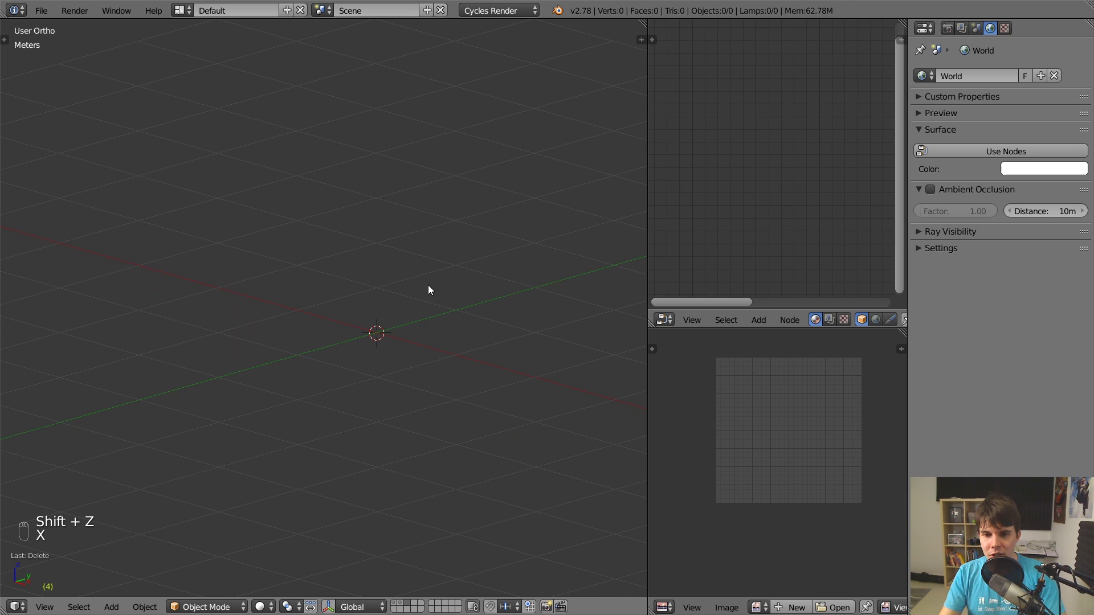
# Step: Switch to the layer holding the donut and cup scene and select the table plane
pyautogui.click(396, 604)
pyautogui.scroll(-4, 422, 456)
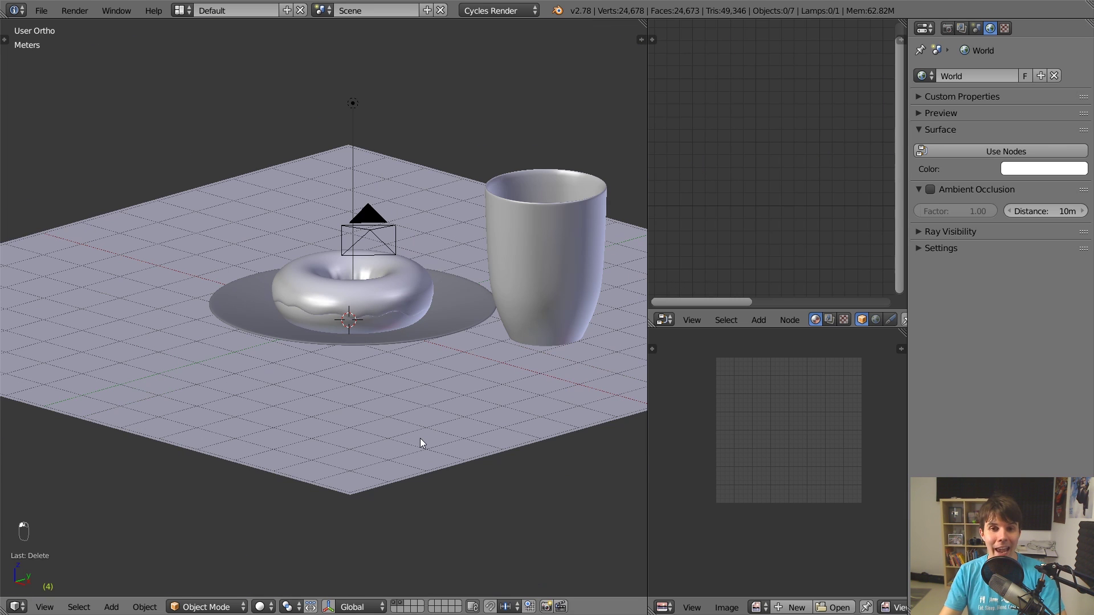
pyautogui.rightClick(438, 458)
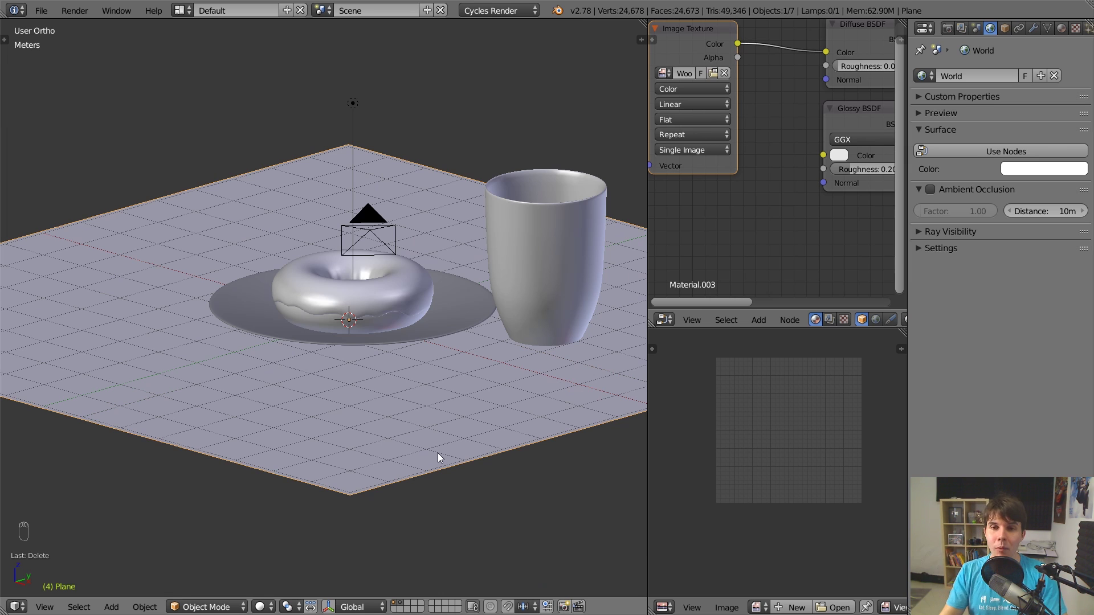
# Step: Widen the node editor beside the 3D view so more of the table's wood material nodes fit
pyautogui.moveTo(430, 454); pyautogui.dragTo(360, 445, button='middle')
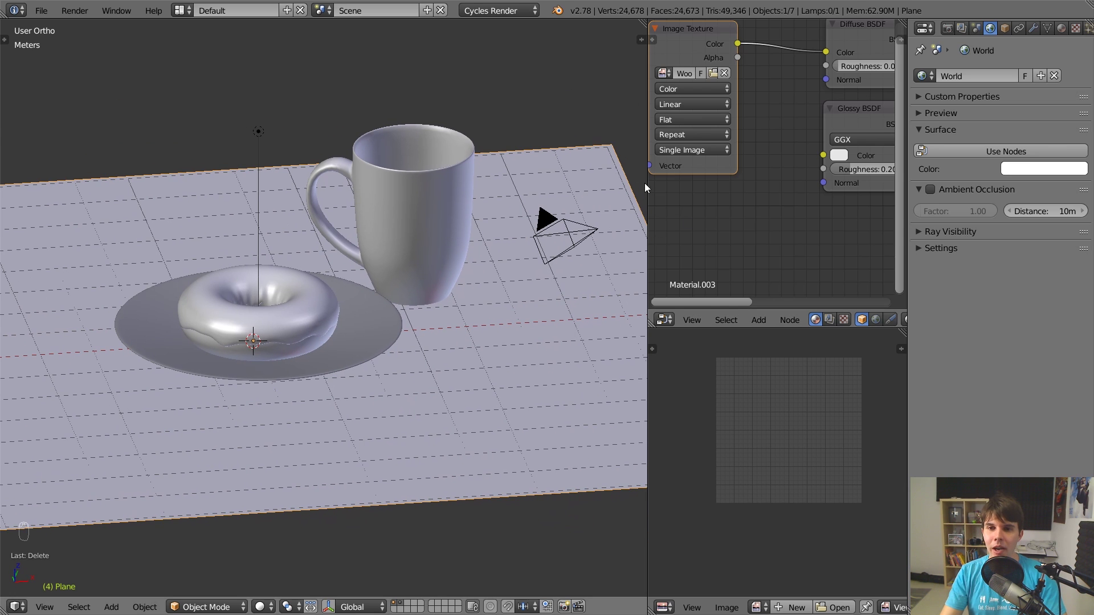
pyautogui.moveTo(648, 178); pyautogui.dragTo(583, 174)
pyautogui.moveTo(669, 189); pyautogui.dragTo(657, 203, button='middle')
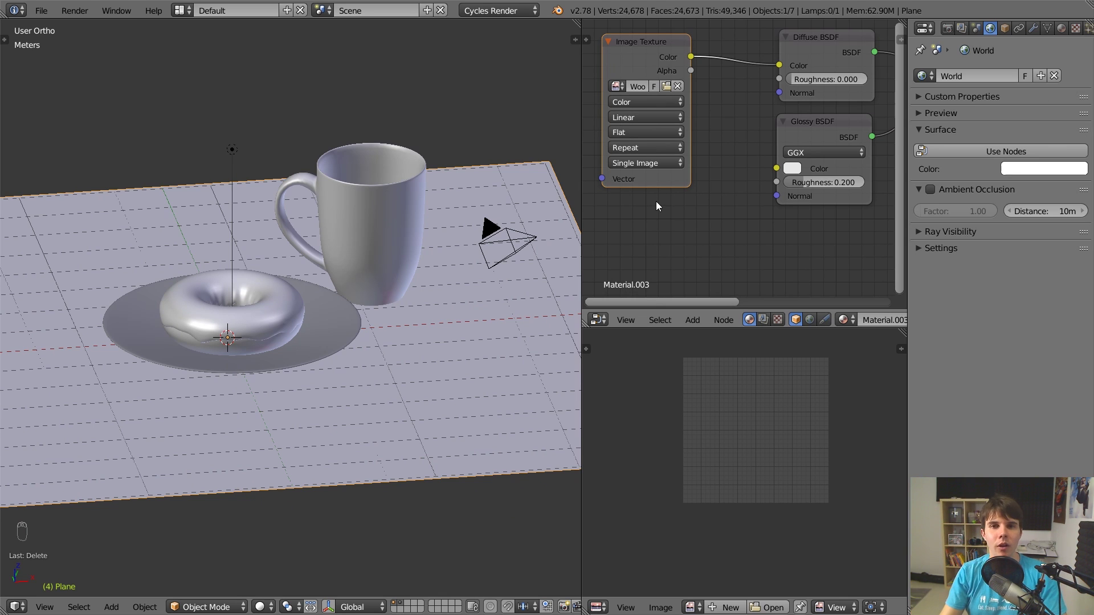
# Step: Check the materials of the cup and the plate, and reselect the table plane
pyautogui.scroll(1, 468, 258)
pyautogui.rightClick(432, 243)
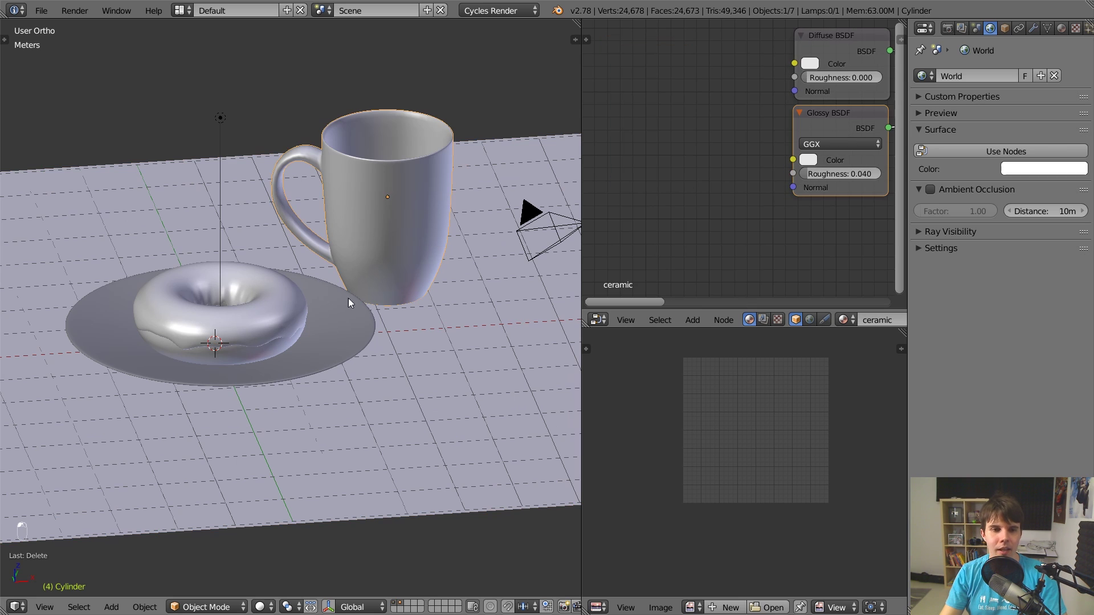
pyautogui.rightClick(296, 306)
pyautogui.scroll(-2, 298, 311)
pyautogui.scroll(2, 272, 340)
pyautogui.keyDown('shift'); pyautogui.moveTo(276, 336); pyautogui.dragTo(352, 304, button='middle'); pyautogui.keyUp('shift')
pyautogui.scroll(-3, 383, 296)
pyautogui.scroll(2, 352, 303)
pyautogui.scroll(-3, 399, 327)
pyautogui.rightClick(422, 368)
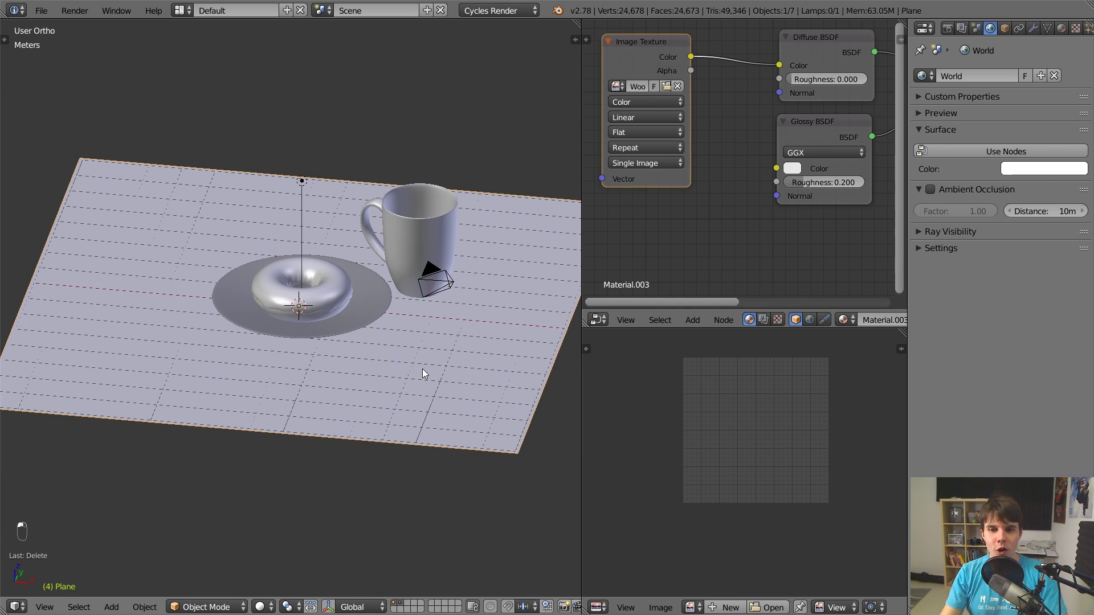
pyautogui.press('Tab')
pyautogui.press('Tab')
# Step: Show the donut scene with rendered shading and darken the World surface color to dark grey
pyautogui.hotkey('shift', 'z')
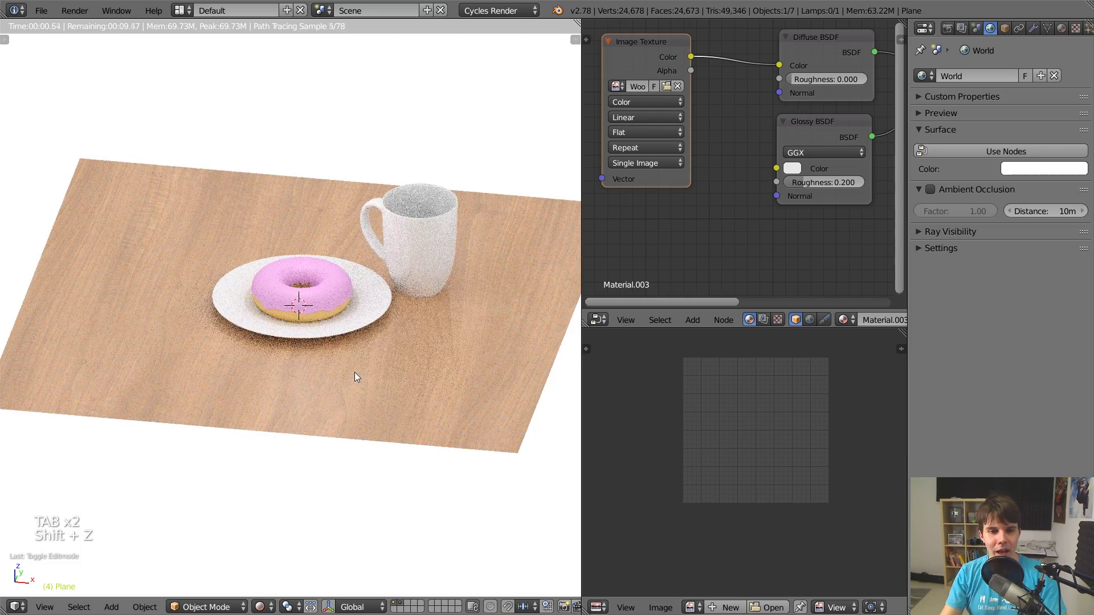
pyautogui.scroll(2, 352, 374)
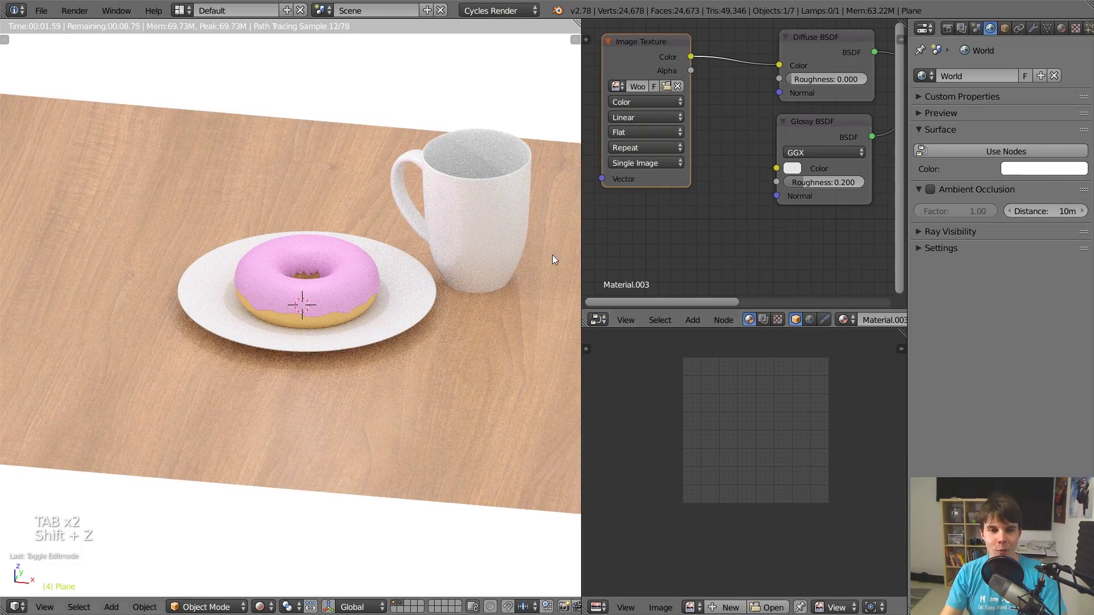
pyautogui.click(1059, 169)
pyautogui.moveTo(1076, 190); pyautogui.dragTo(1076, 256)
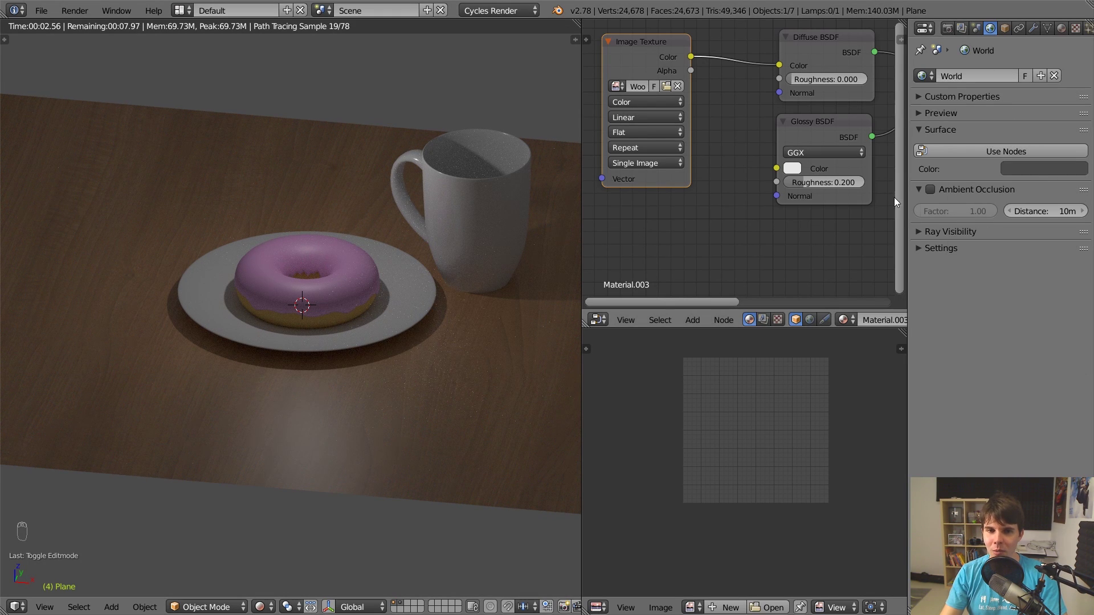
# Step: Select the point lamp above the donut, set its strength to 490.4 and preview it with rendered shading
pyautogui.hotkey('shift', 'z')
pyautogui.rightClick(305, 124)
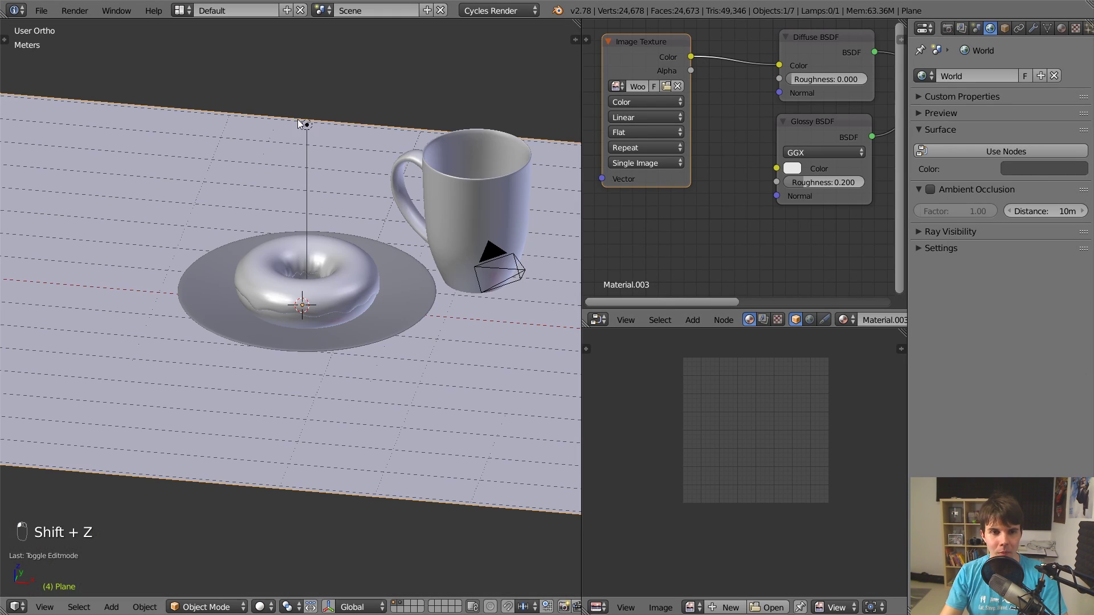
pyautogui.click(1035, 28)
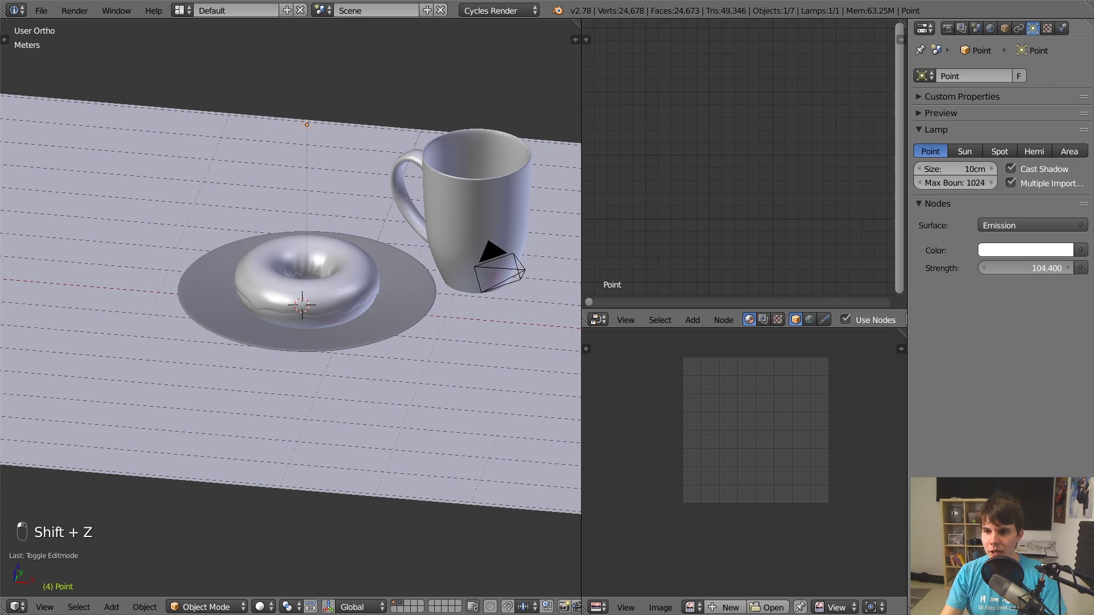
pyautogui.hotkey('shift', 'z')
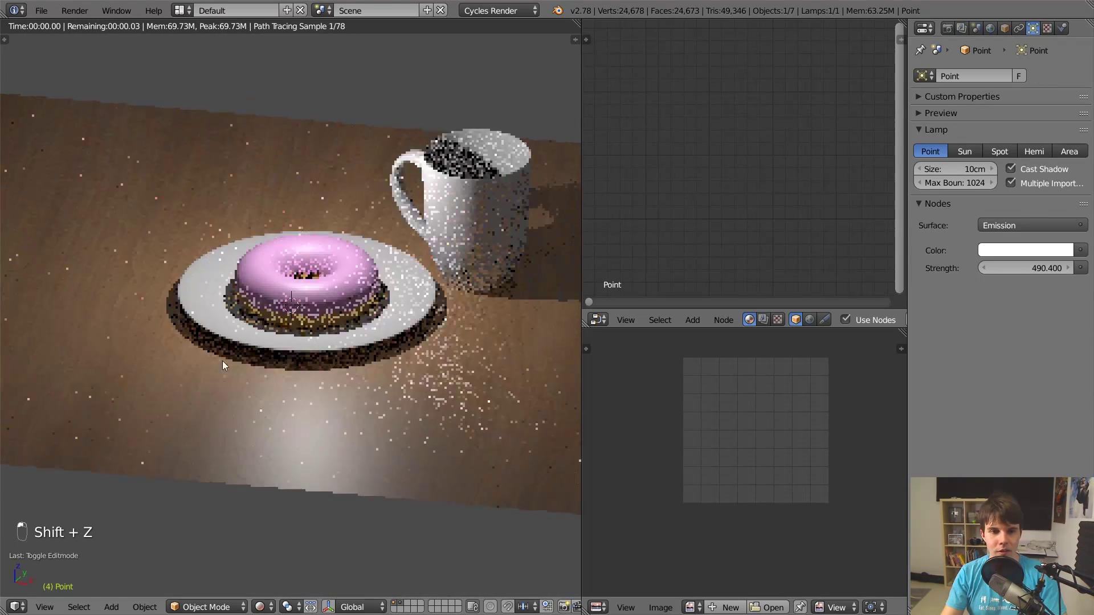
# Step: View the rendered table from its front corner and expand the node editor over the image editor area
pyautogui.moveTo(222, 361); pyautogui.dragTo(148, 365, button='middle')
pyautogui.scroll(1, 388, 385)
pyautogui.moveTo(211, 422); pyautogui.dragTo(254, 354, button='middle')
pyautogui.moveTo(585, 328); pyautogui.dragTo(595, 399)
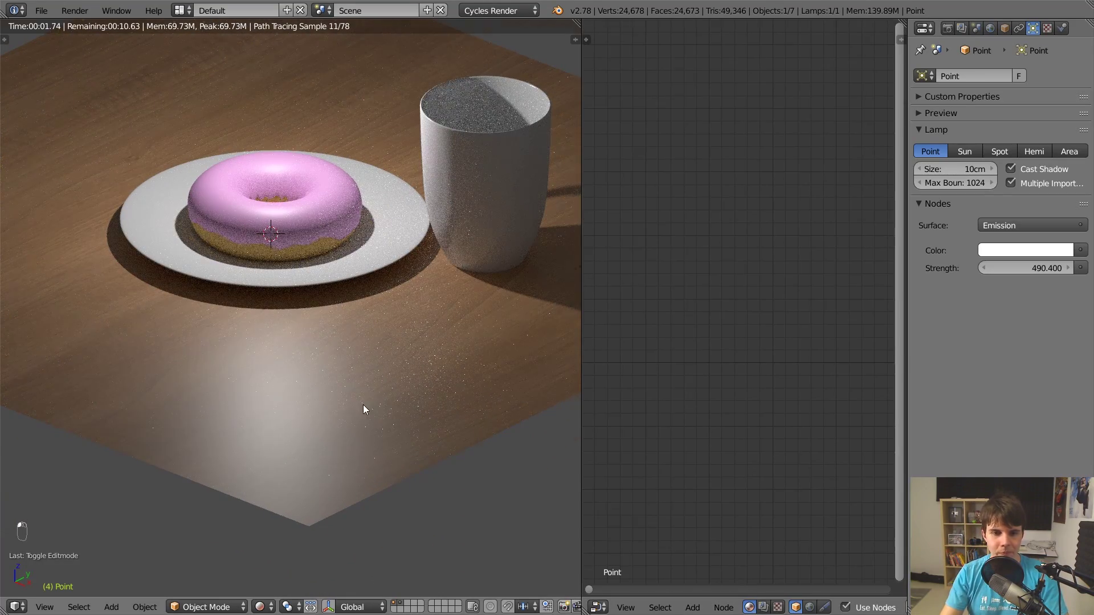
# Step: Examine the lamp's glossy reflection on the wooden table from near and far
pyautogui.scroll(1, 364, 409)
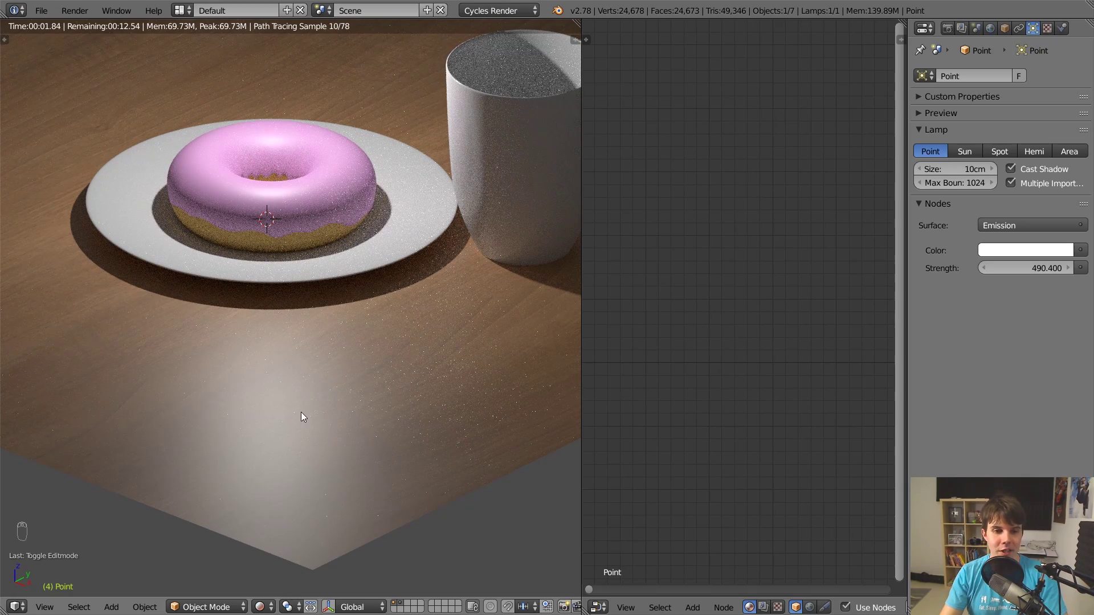
pyautogui.moveTo(311, 377); pyautogui.dragTo(285, 358, button='middle')
pyautogui.scroll(-1, 286, 358)
pyautogui.scroll(-2, 286, 357)
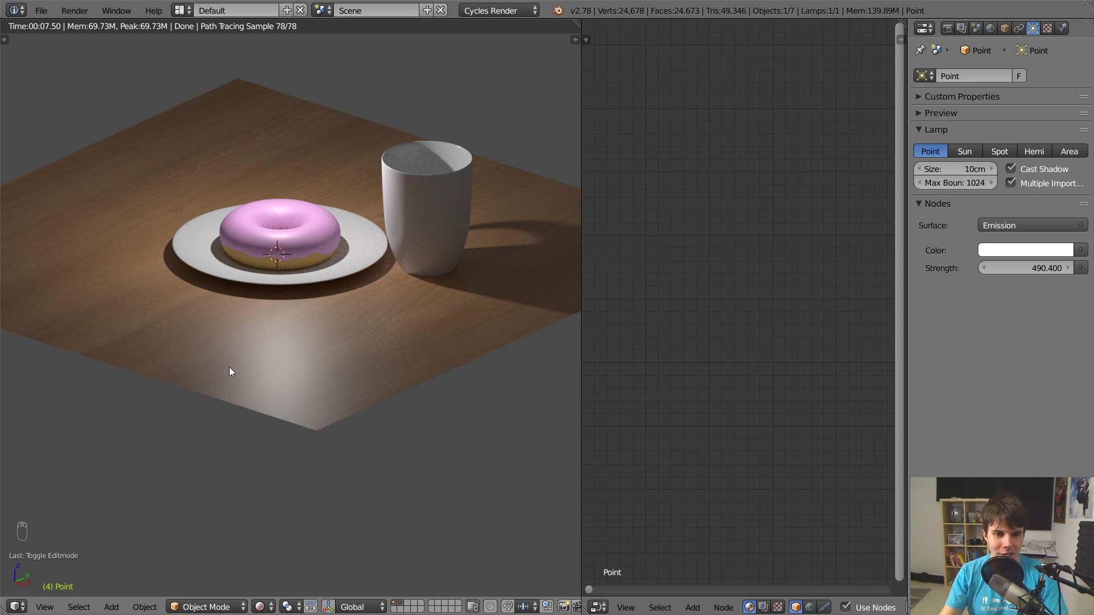
pyautogui.scroll(3, 284, 356)
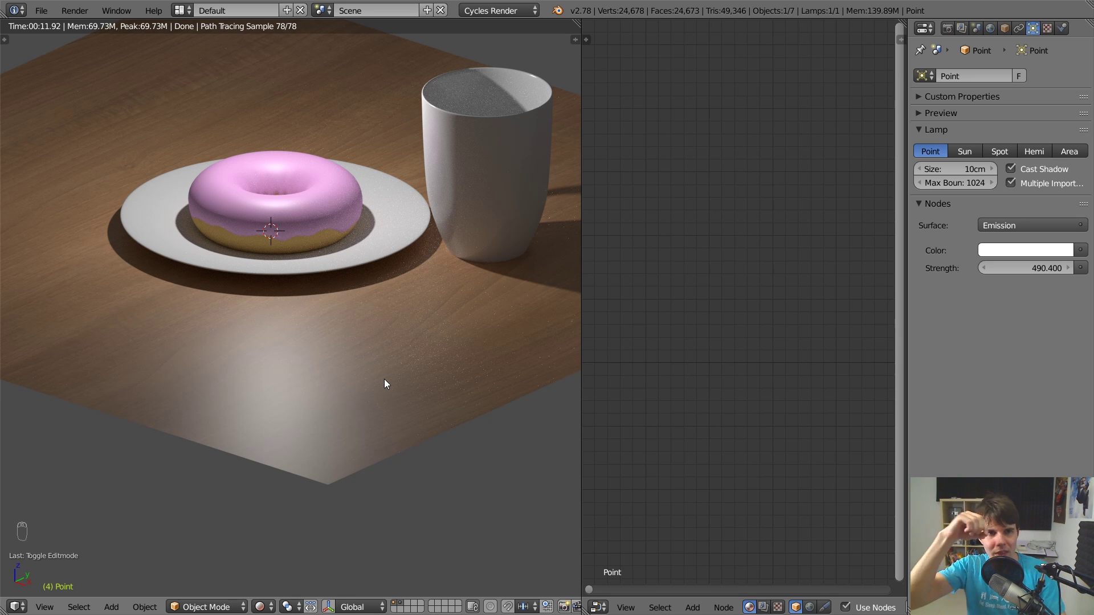
pyautogui.scroll(5, 328, 382)
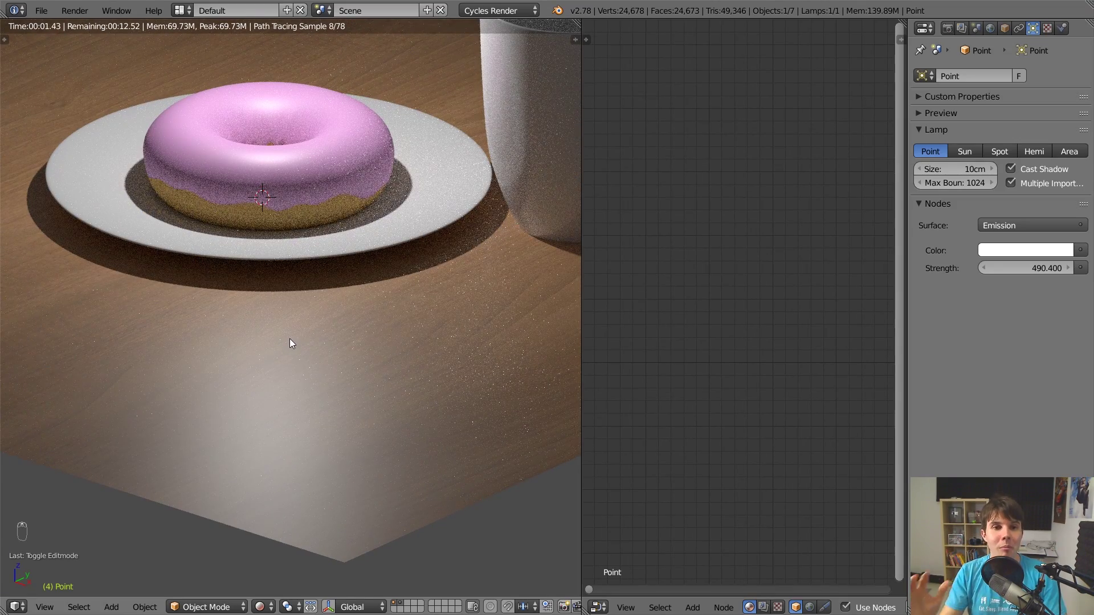
# Step: Return the viewport to solid shading and select the table plane
pyautogui.hotkey('shift', 'z')
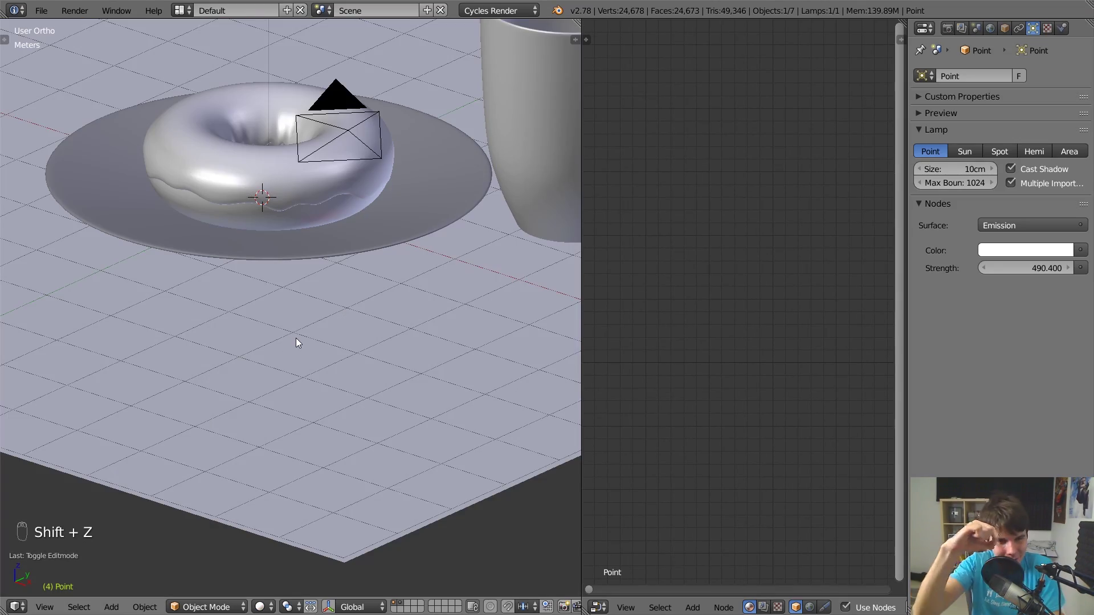
pyautogui.scroll(-5, 296, 337)
pyautogui.press('Tab')
pyautogui.rightClick(437, 284)
# Step: Try a loop cut across the near part of the table plane in Edit Mode, and undo it
pyautogui.press('Tab')
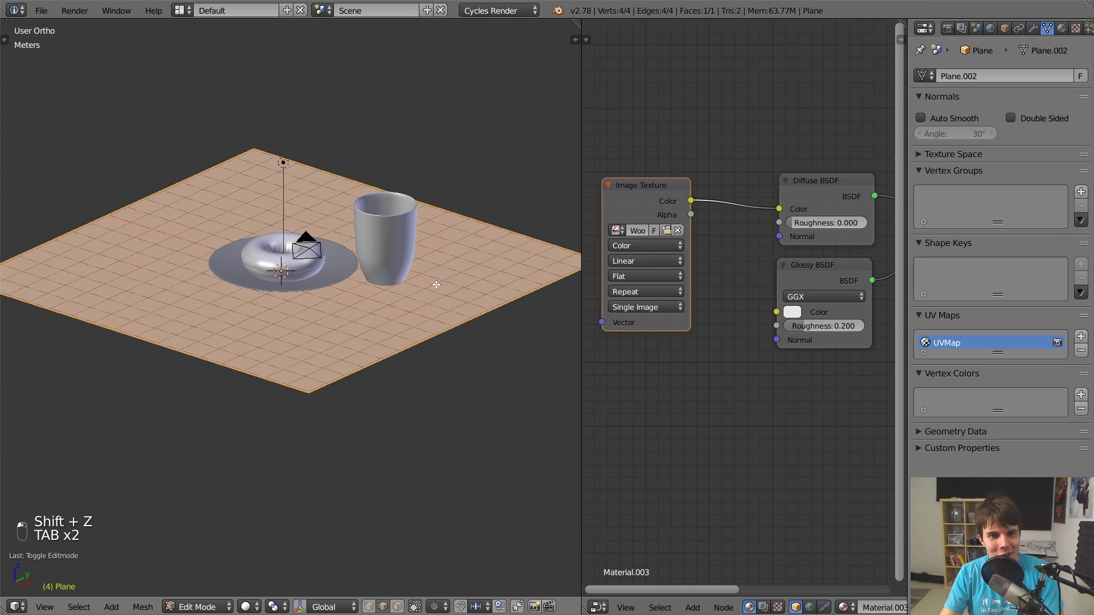
pyautogui.hotkey('ctrl', 'r')
pyautogui.click(258, 354)
pyautogui.click(282, 376)
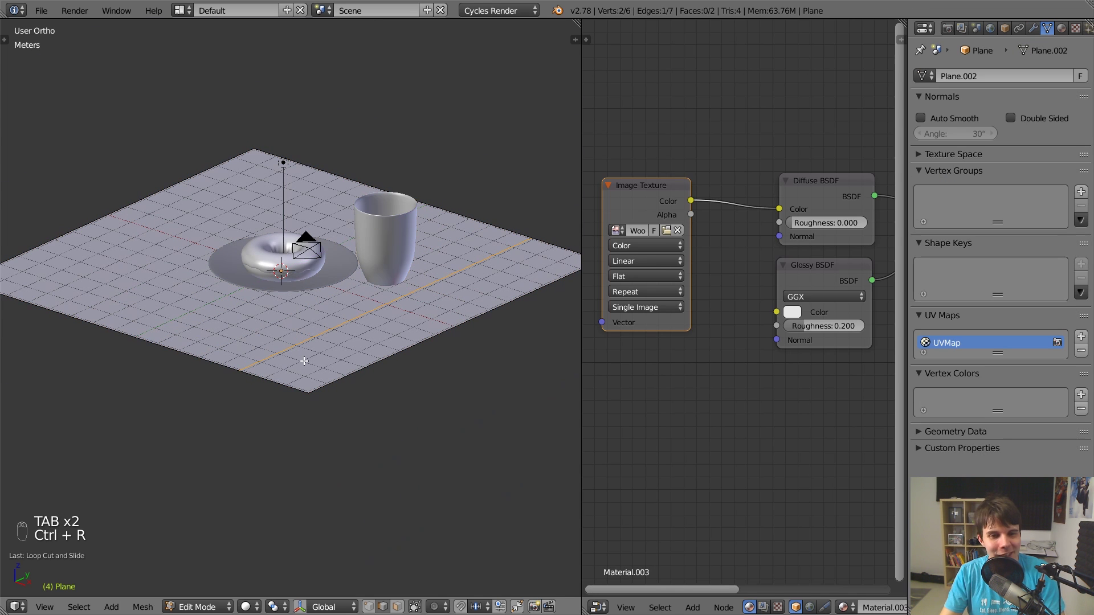
pyautogui.hotkey('ctrl', 'z')
pyautogui.press('Tab')
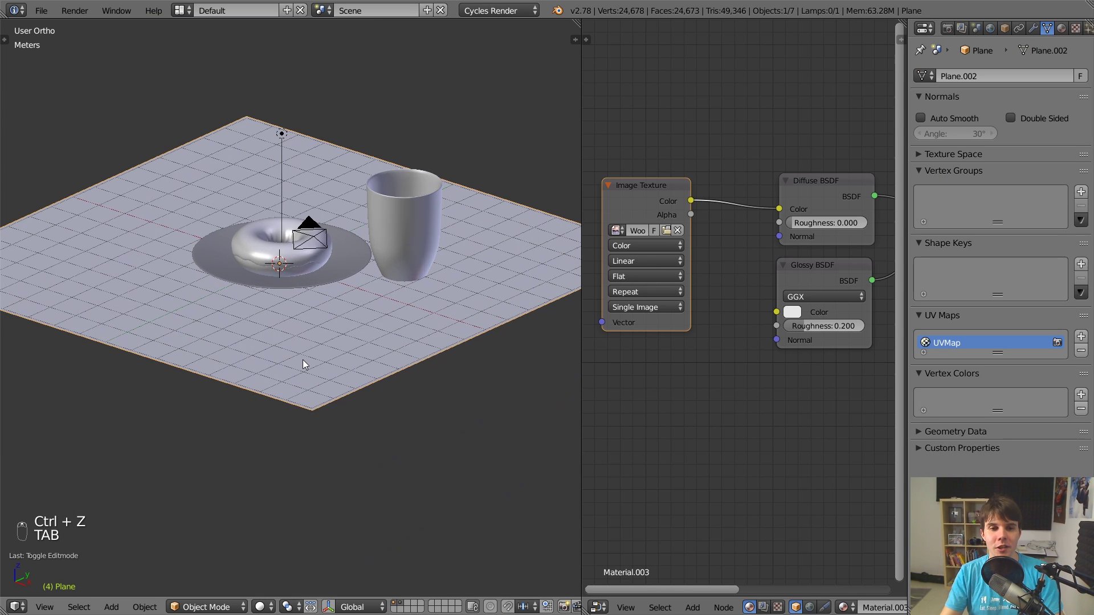
# Step: Move the table material's Image Texture node slightly away from the shader nodes
pyautogui.scroll(2, 303, 364)
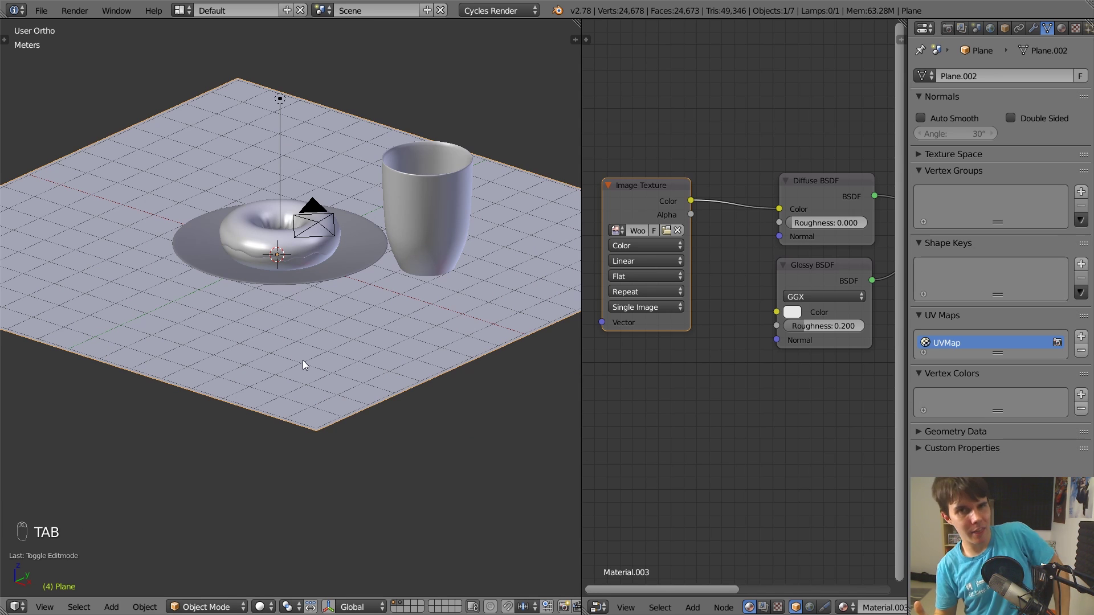
pyautogui.moveTo(659, 197); pyautogui.dragTo(654, 193)
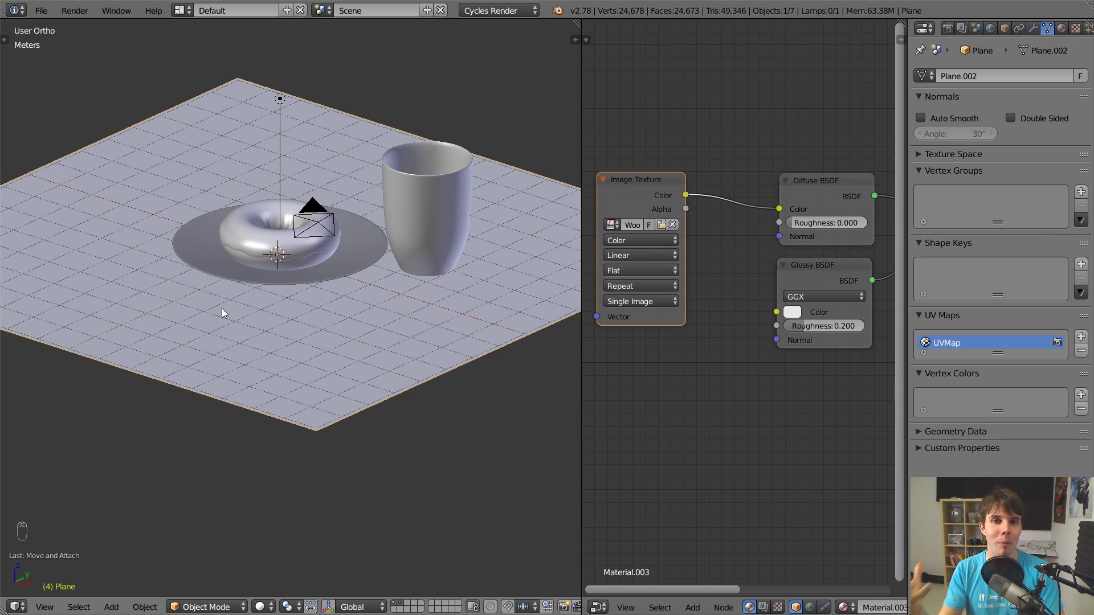
pyautogui.scroll(-2, 701, 348)
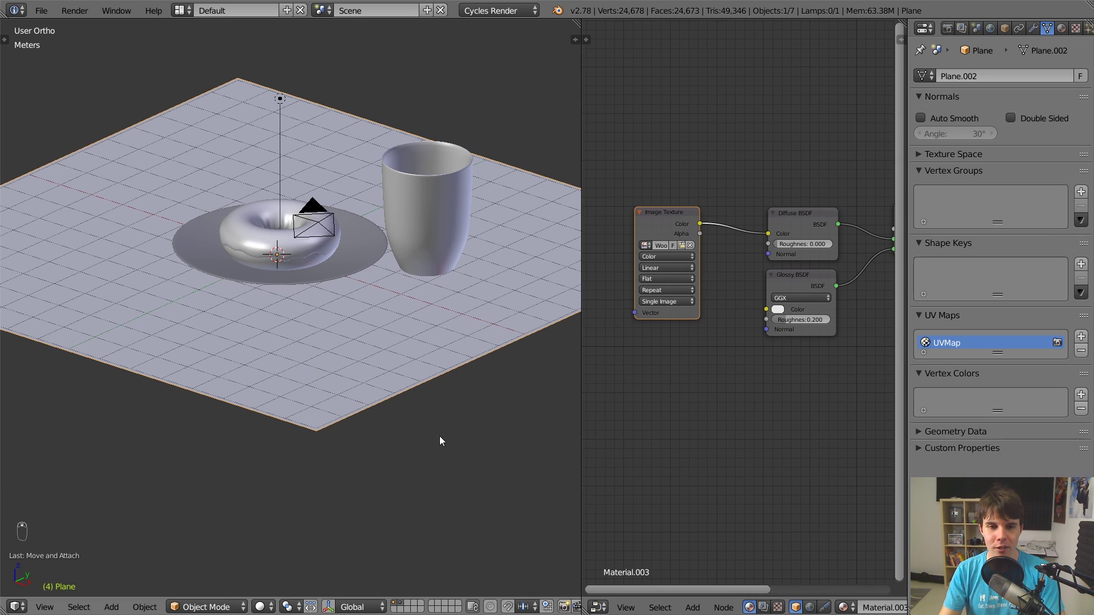
# Step: Switch to the browser and compare the diffuse and normals maps of Wood Fine 26 on Poliigon
pyautogui.hotkey('alt', 'Tab')
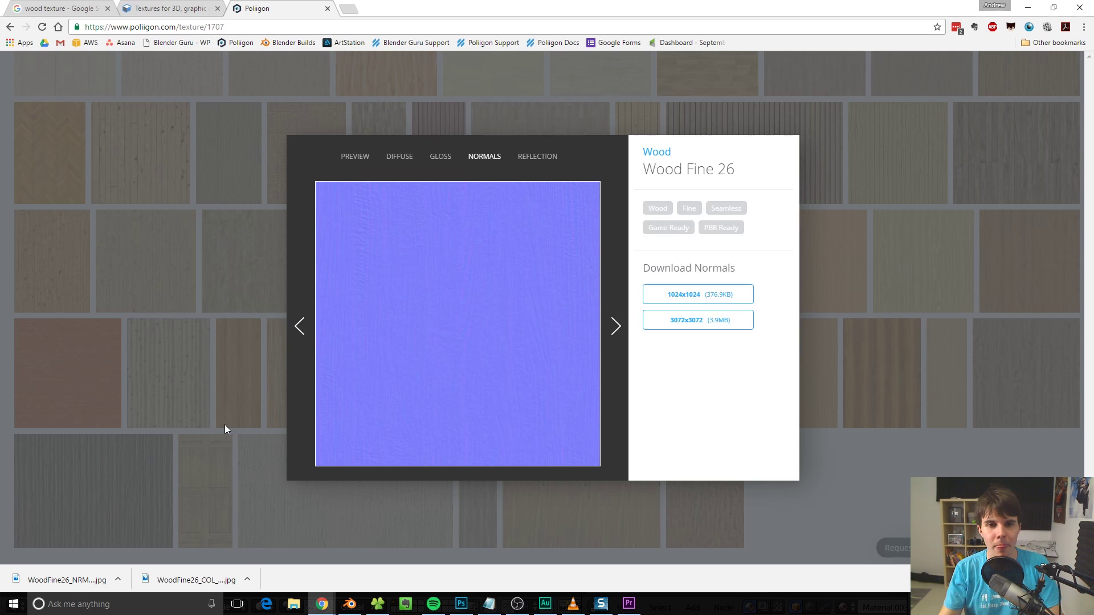
pyautogui.moveTo(497, 288)
pyautogui.click(400, 155)
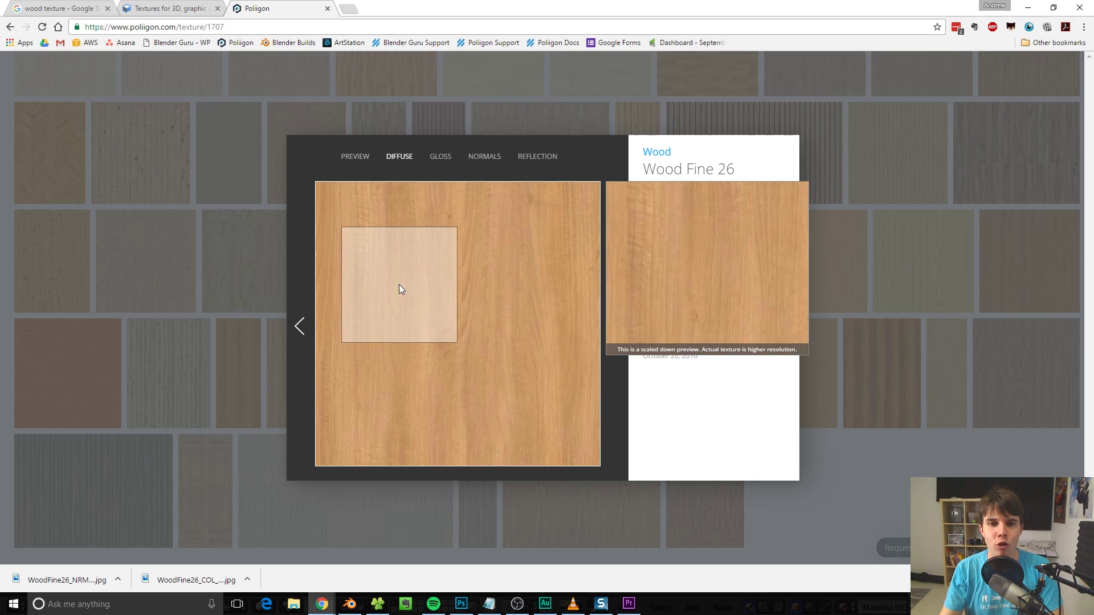
pyautogui.click(490, 168)
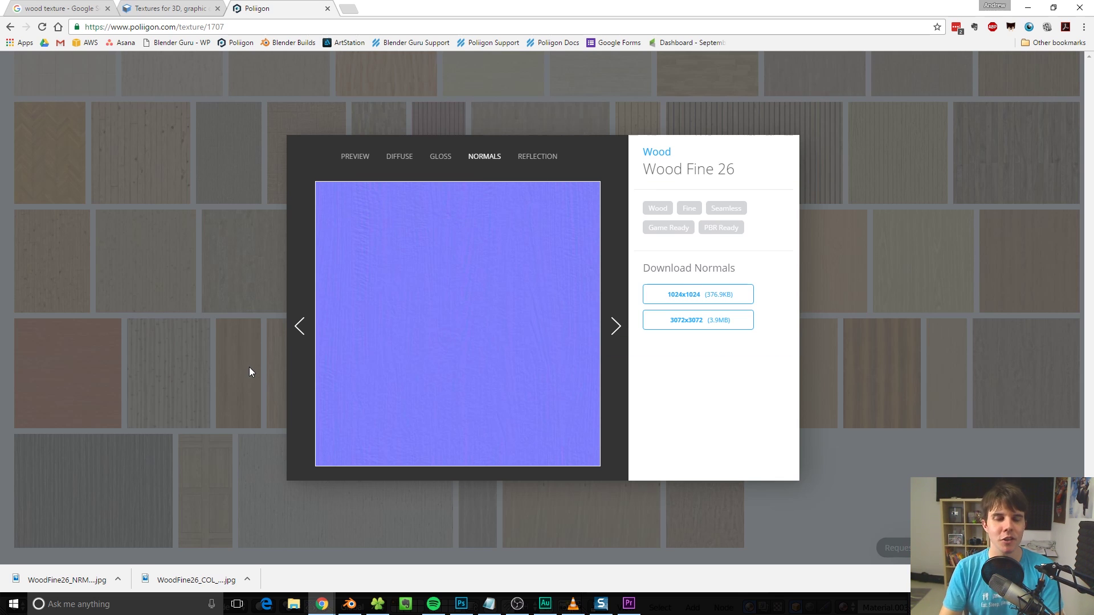
# Step: Switch back to Blender and duplicate the Image Texture node, placing the copy below the original
pyautogui.hotkey('alt', 'Tab')
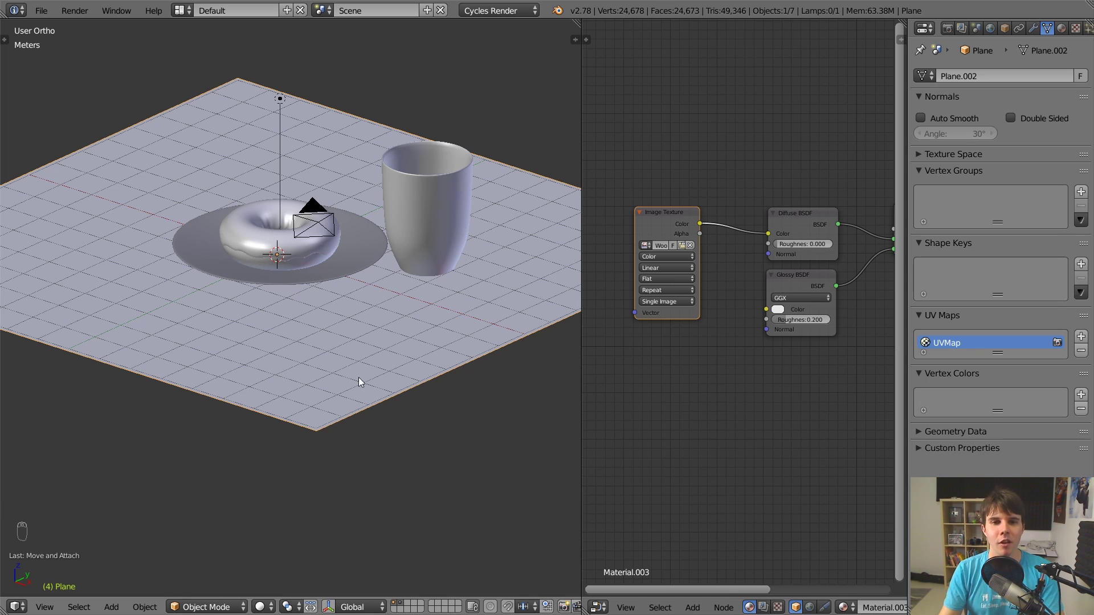
pyautogui.moveTo(646, 326); pyautogui.dragTo(672, 280, button='middle')
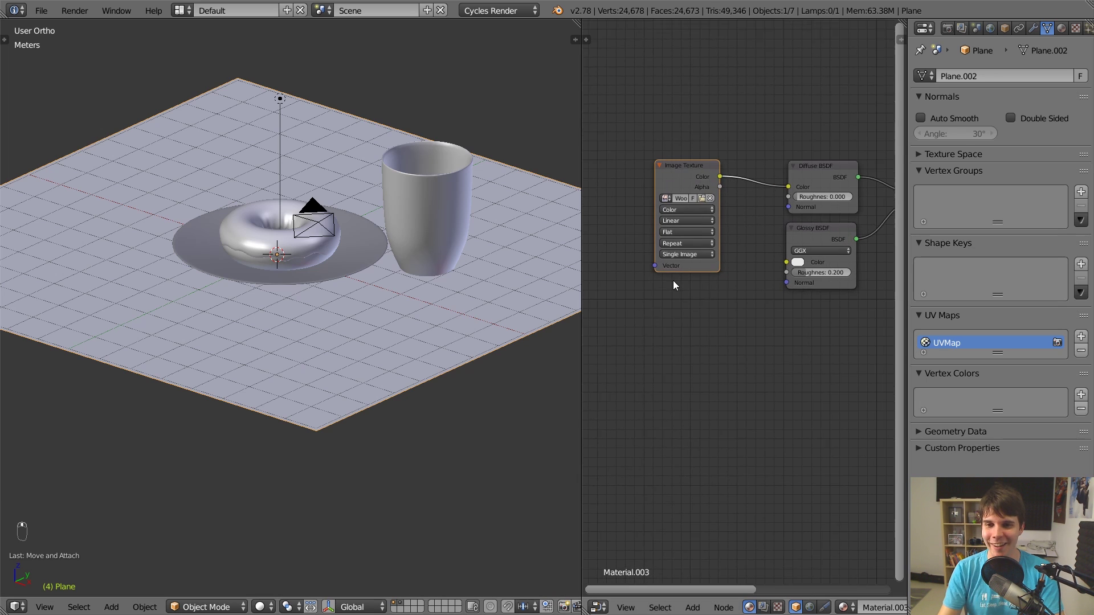
pyautogui.scroll(1, 672, 280)
pyautogui.hotkey('shift', 'd')
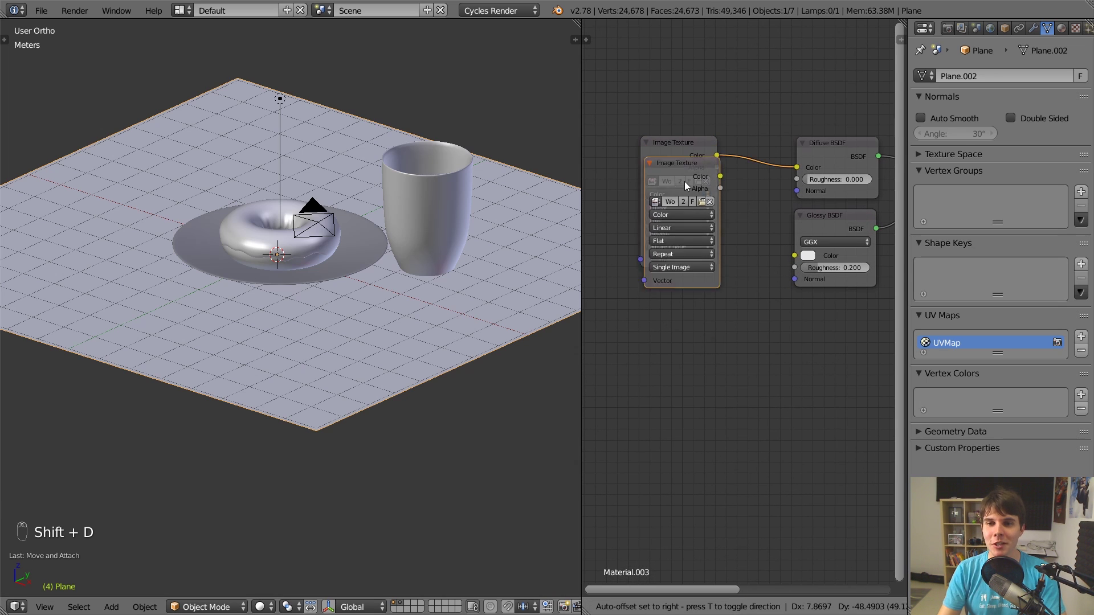
pyautogui.click(679, 302)
# Step: Load the image WoodFine26_NRM_3K.jpg into the duplicated Image Texture node
pyautogui.scroll(3, 700, 362)
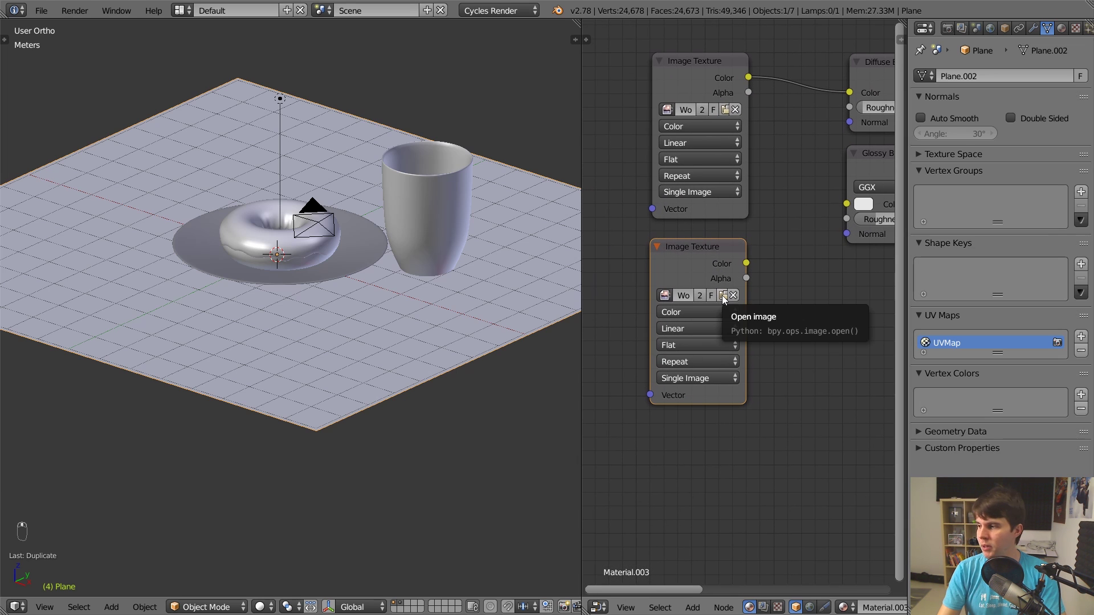
pyautogui.click(723, 296)
pyautogui.click(473, 192)
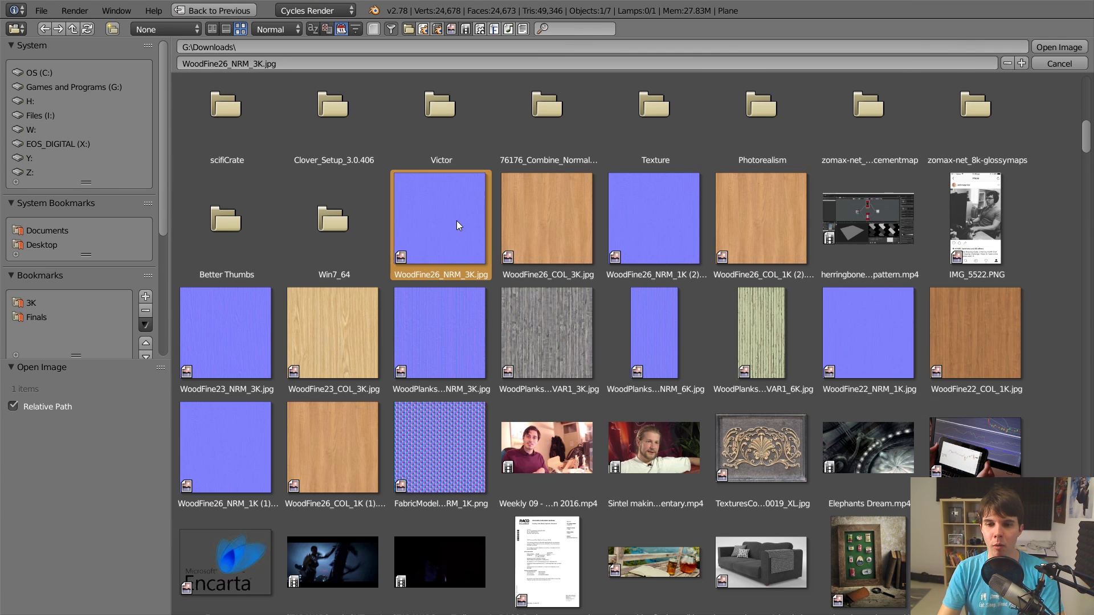
pyautogui.click(1051, 46)
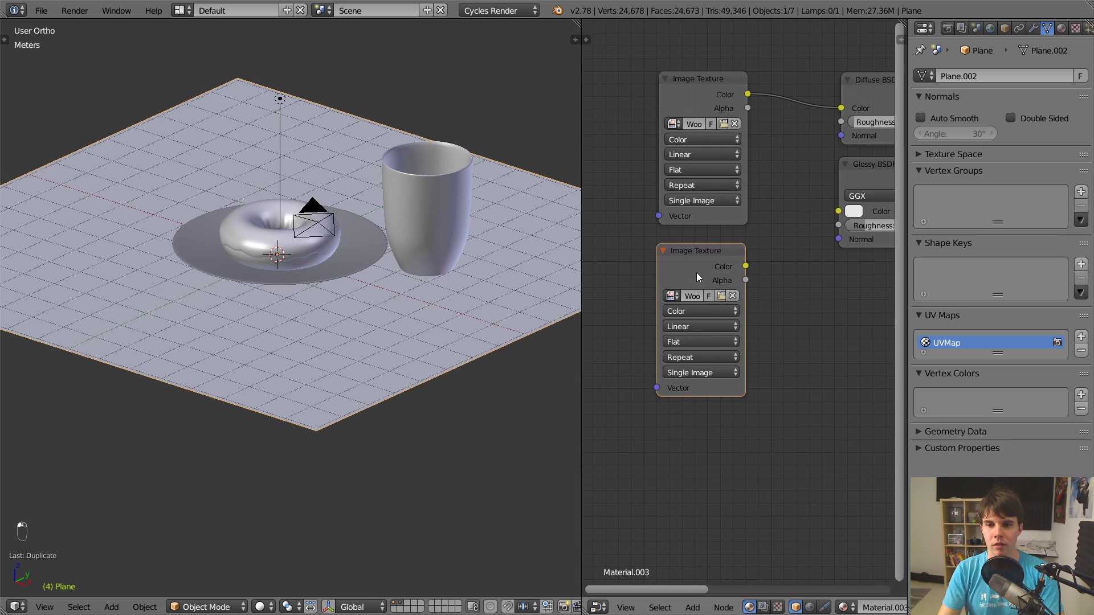
# Step: Examine the Normal inputs of the Diffuse BSDF and Glossy BSDF nodes alongside the new normal map texture
pyautogui.scroll(-1, 696, 279)
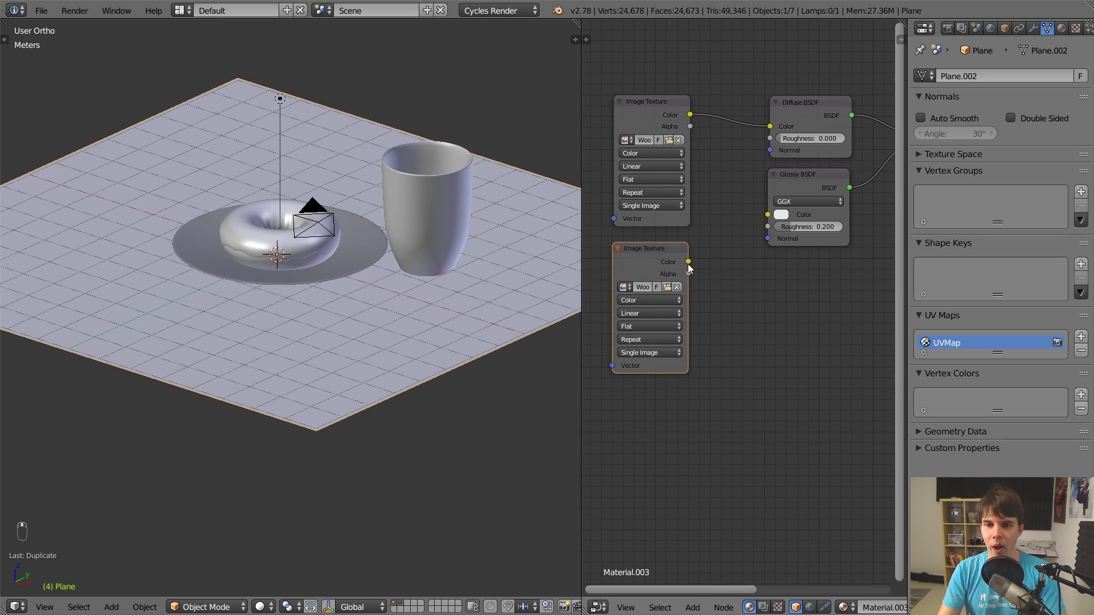
pyautogui.moveTo(700, 282); pyautogui.dragTo(652, 304, button='middle')
pyautogui.scroll(4, 751, 209)
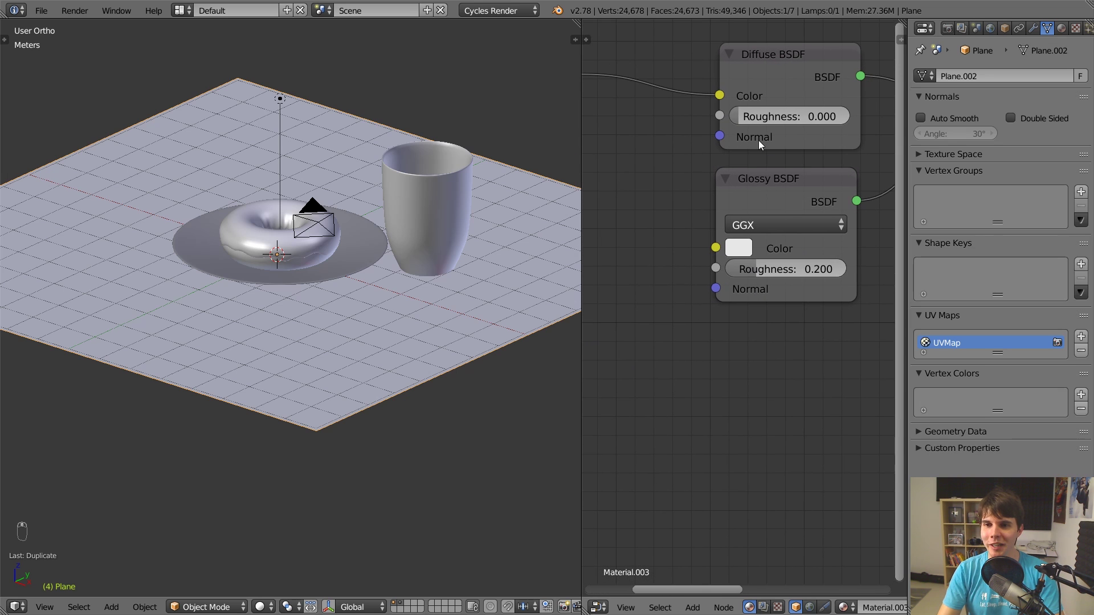
pyautogui.scroll(-3, 408, 278)
pyautogui.scroll(-3, 661, 293)
pyautogui.scroll(1, 570, 297)
pyautogui.scroll(-1, 773, 354)
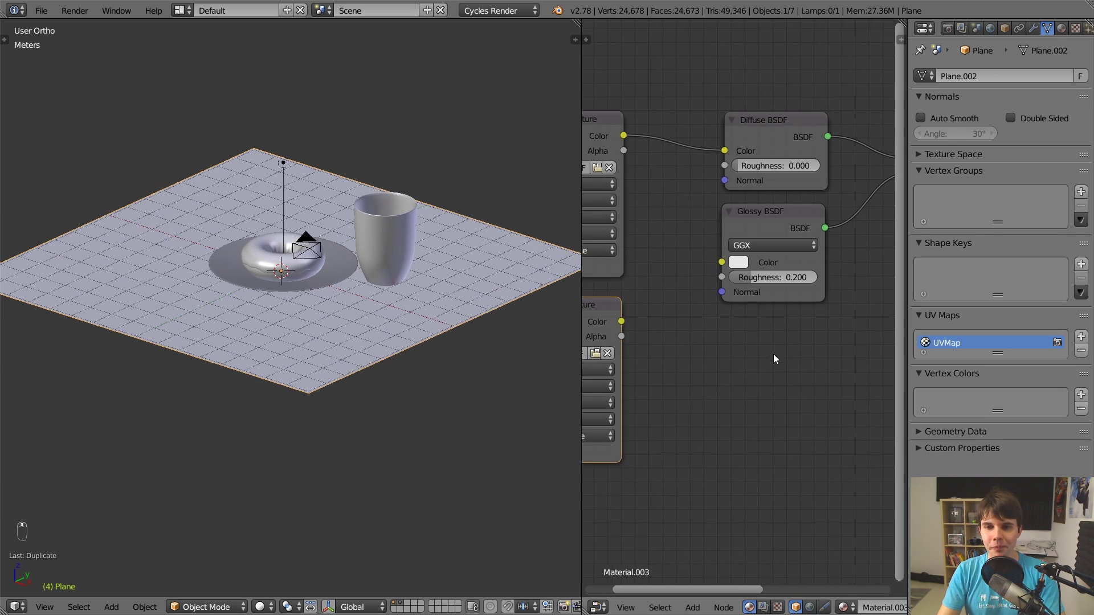
pyautogui.scroll(-1, 773, 355)
pyautogui.moveTo(708, 345); pyautogui.dragTo(769, 347, button='middle')
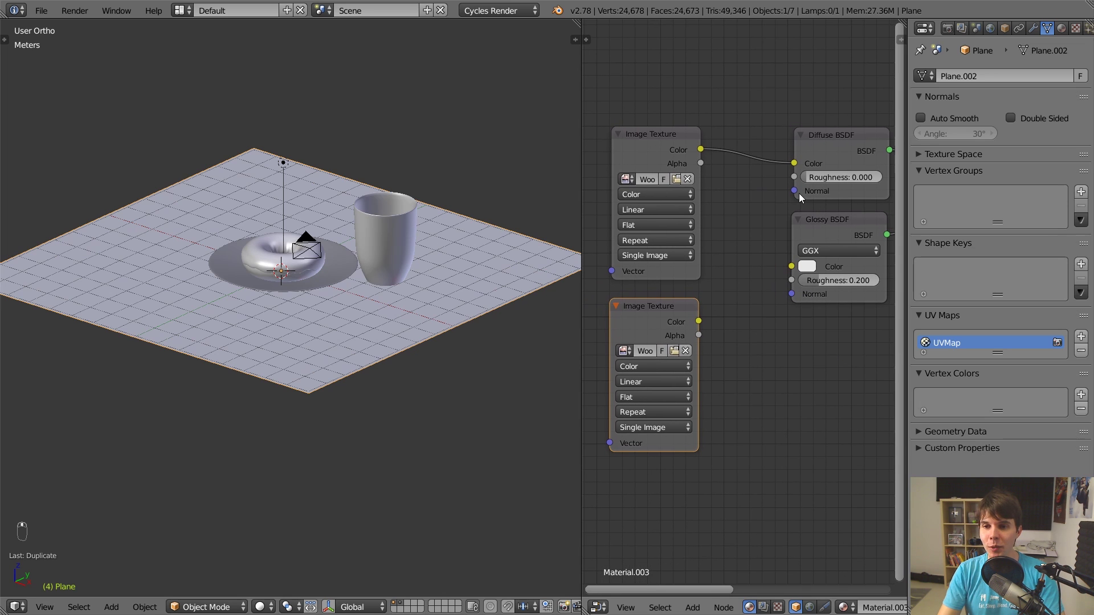
# Step: Connect the normal map texture's Color output to the Normal inputs of both the Diffuse BSDF and Glossy BSDF nodes
pyautogui.moveTo(795, 191); pyautogui.dragTo(698, 322)
pyautogui.moveTo(699, 321); pyautogui.dragTo(794, 294)
pyautogui.scroll(2, 475, 326)
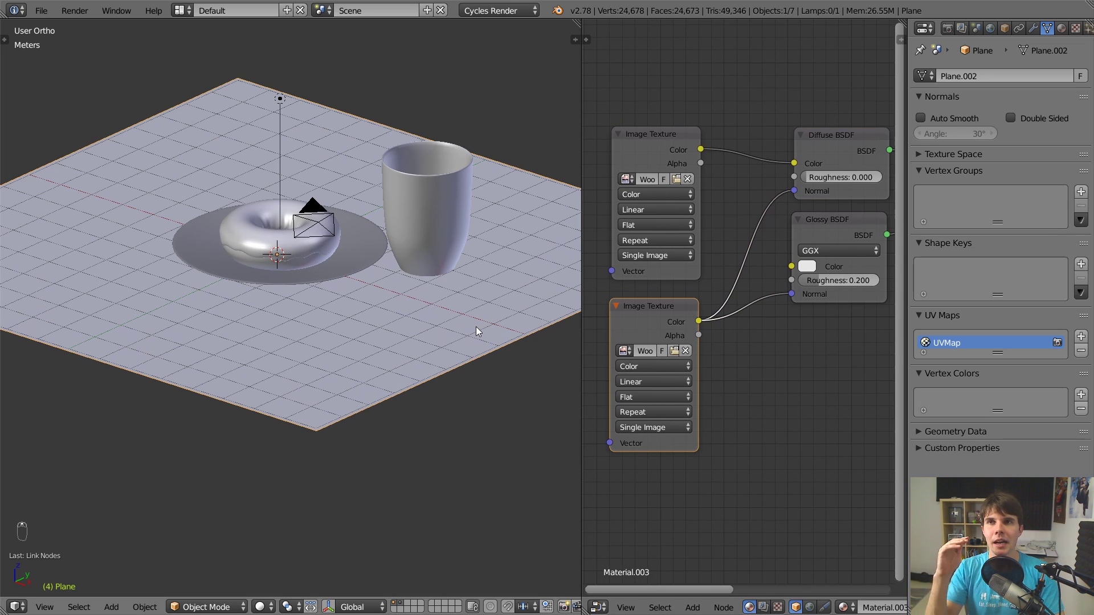
pyautogui.scroll(1, 474, 326)
pyautogui.press('Tab')
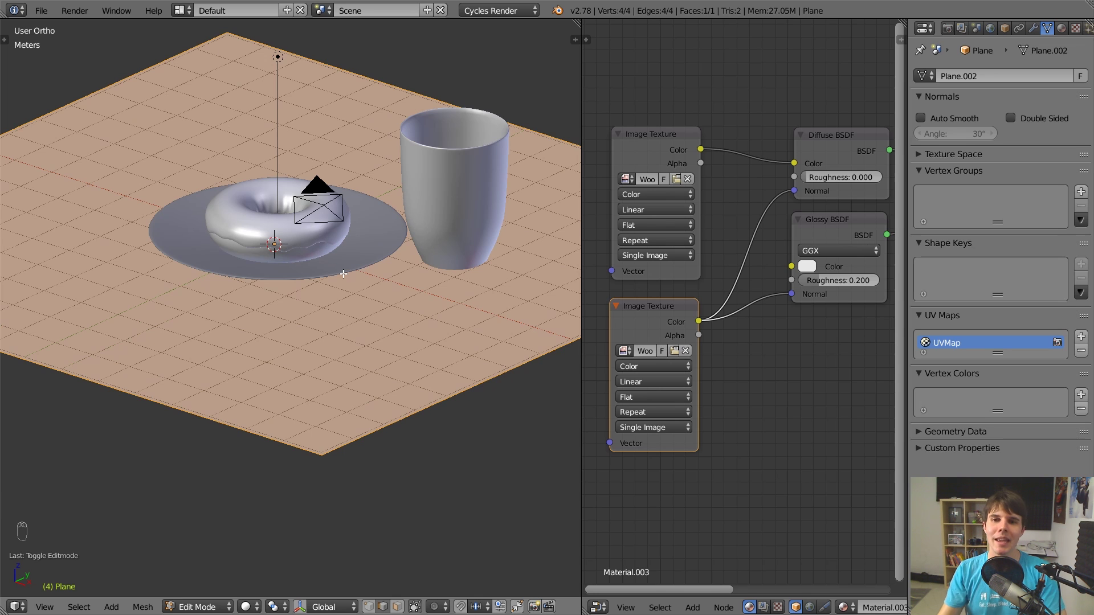
pyautogui.scroll(-2, 343, 274)
pyautogui.press('Tab')
pyautogui.scroll(-2, 729, 256)
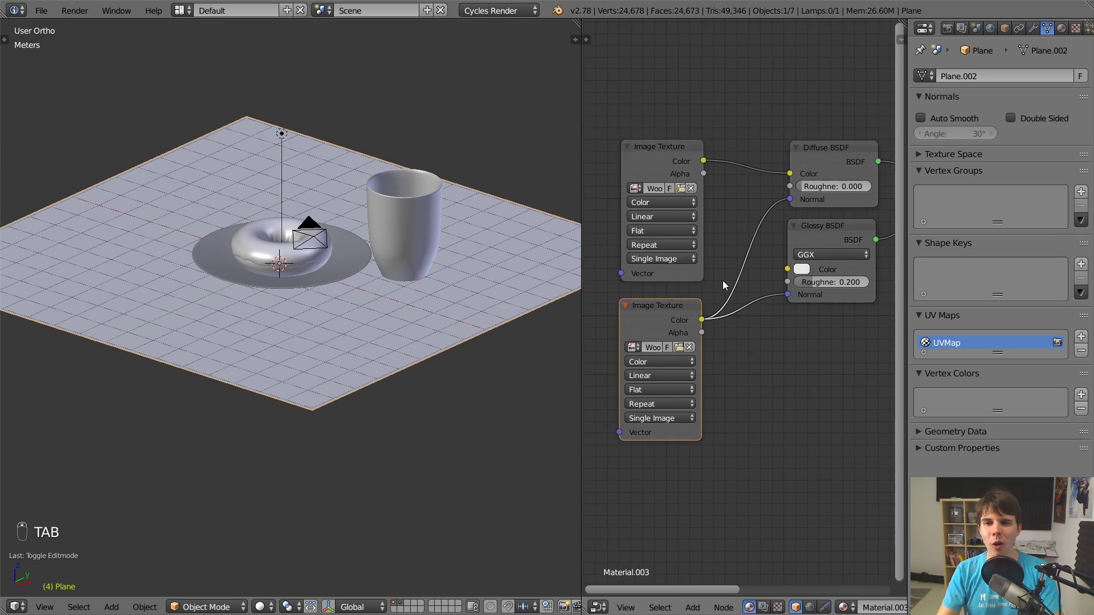
pyautogui.hotkey('shift', 'a')
pyautogui.moveTo(732, 296)
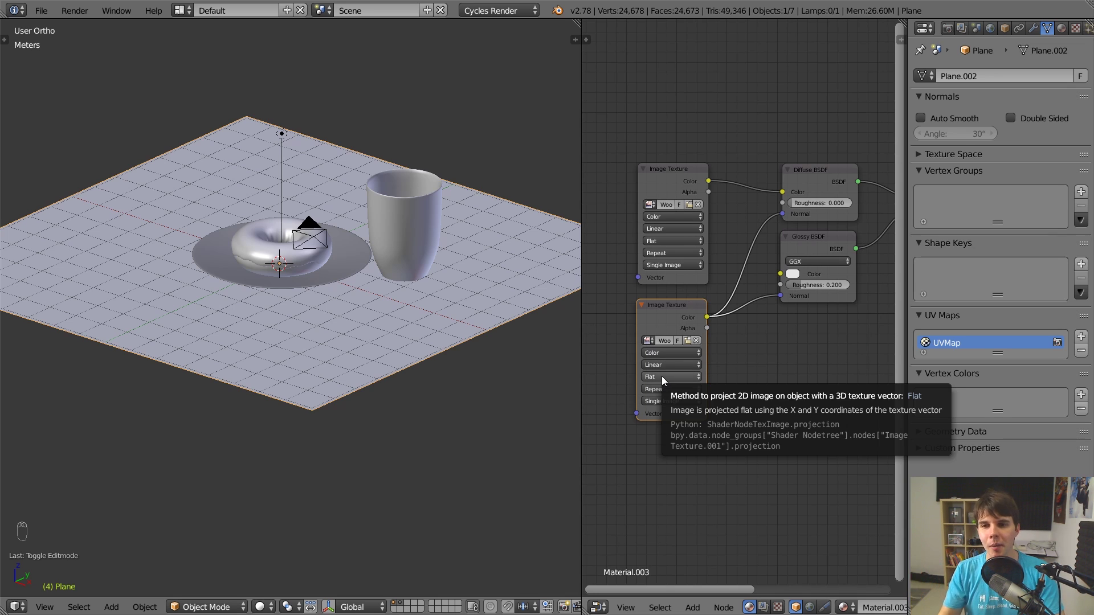
pyautogui.scroll(3, 661, 376)
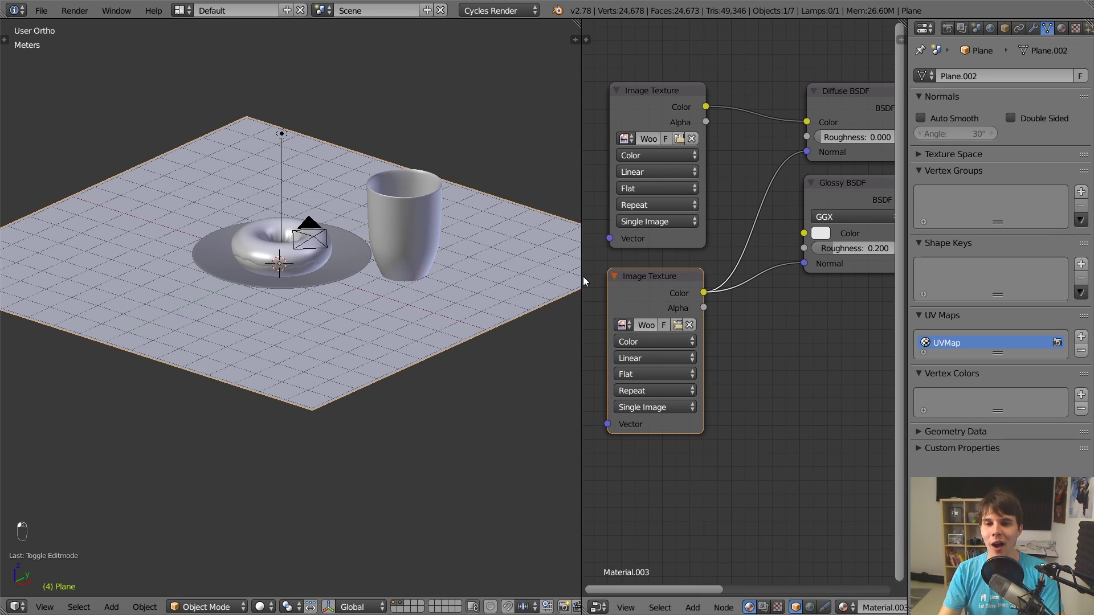
# Step: Widen the node editor area and bring the table material's texture and shader nodes into view
pyautogui.moveTo(583, 276); pyautogui.dragTo(399, 271)
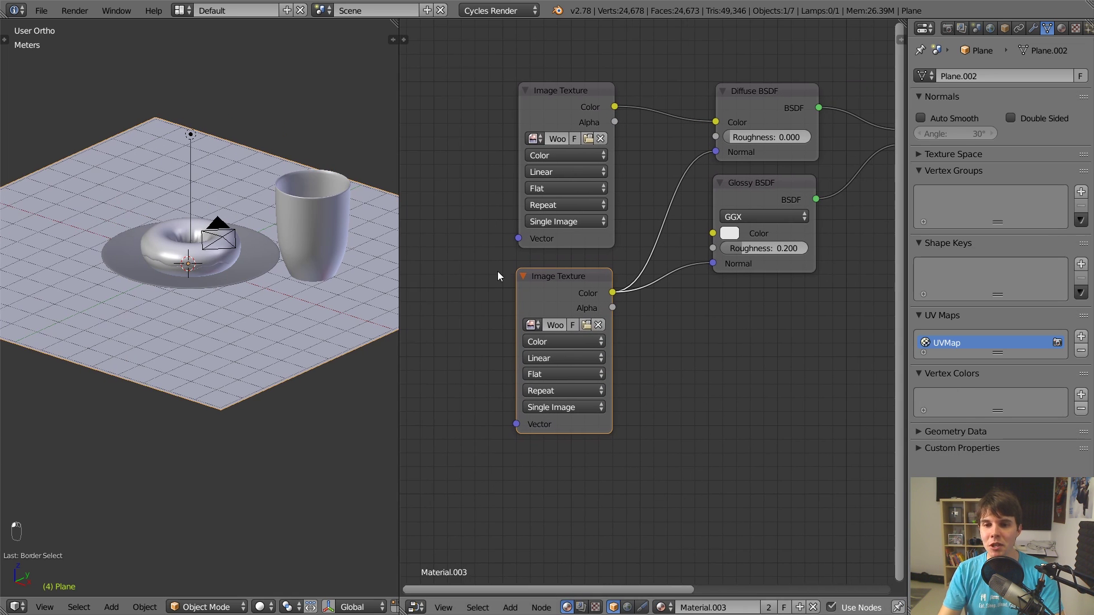
pyautogui.click(736, 196)
pyautogui.scroll(-1, 753, 238)
pyautogui.moveTo(754, 240)
pyautogui.mouseDown(button='middle')
pyautogui.moveTo(665, 273)
pyautogui.moveTo(790, 258)
pyautogui.mouseUp(button='middle')
pyautogui.scroll(2, 247, 289)
# Step: Switch the 3D viewport to rendered shading and examine the table's glossy highlight around the plate
pyautogui.hotkey('shift', 'z')
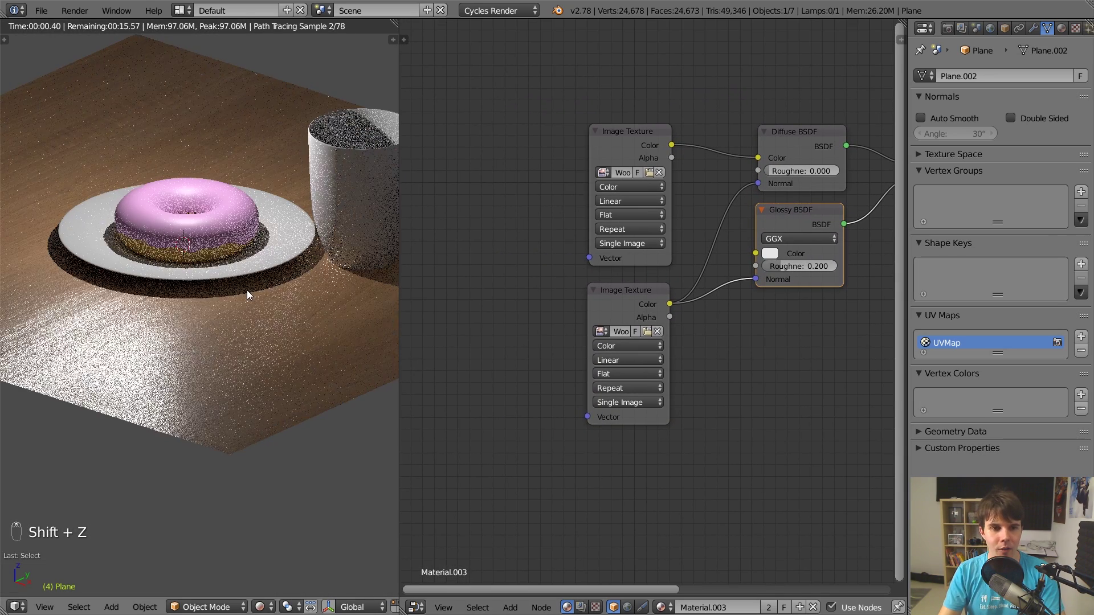
pyautogui.scroll(2, 210, 352)
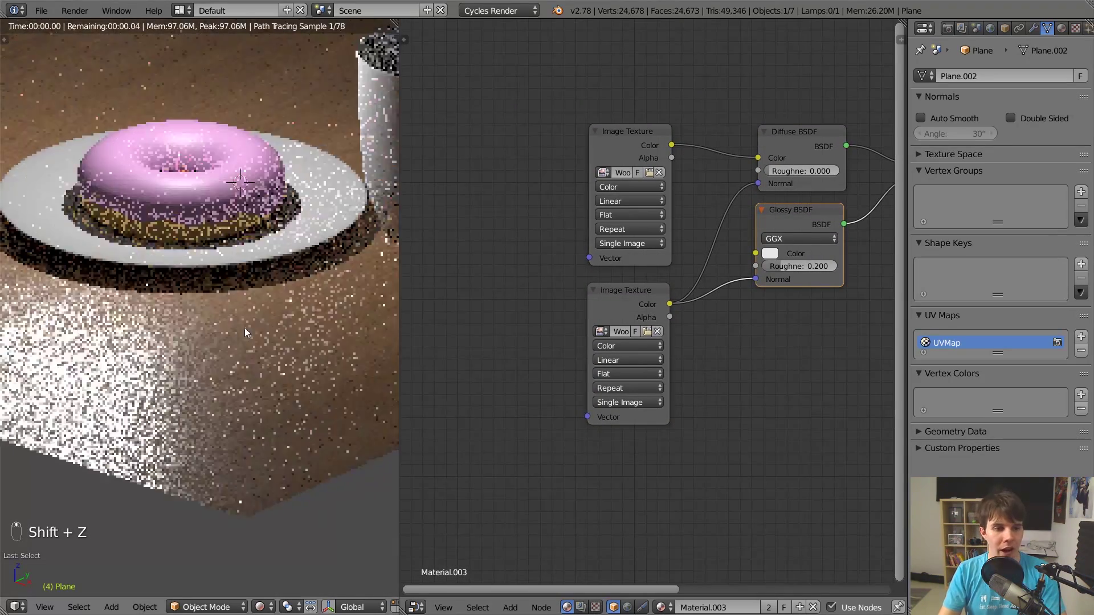
pyautogui.keyDown('shift'); pyautogui.moveTo(245, 327); pyautogui.dragTo(328, 280, button='middle'); pyautogui.keyUp('shift')
pyautogui.scroll(2, 219, 285)
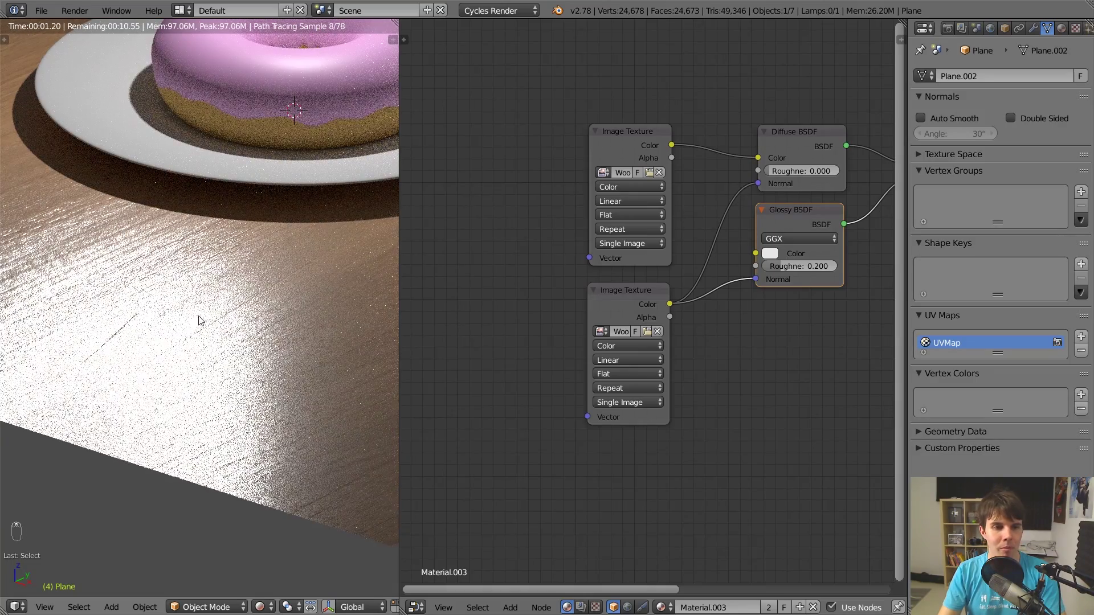
pyautogui.scroll(-4, 174, 365)
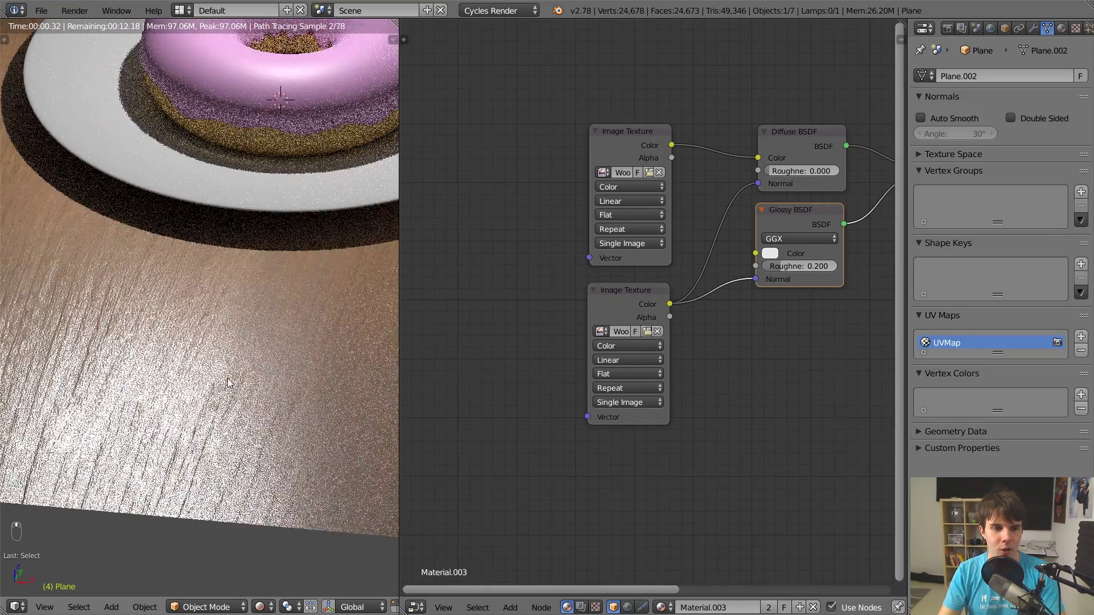
pyautogui.scroll(-1, 167, 354)
pyautogui.moveTo(226, 311); pyautogui.dragTo(244, 326, button='middle')
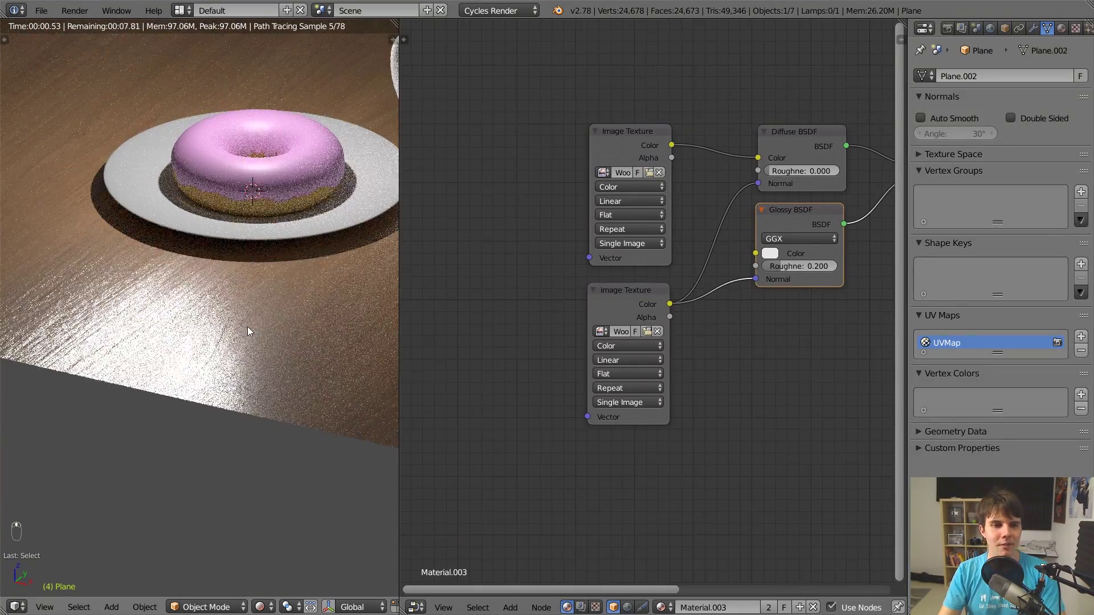
pyautogui.moveTo(309, 278); pyautogui.dragTo(307, 304, button='middle')
pyautogui.scroll(-1, 305, 310)
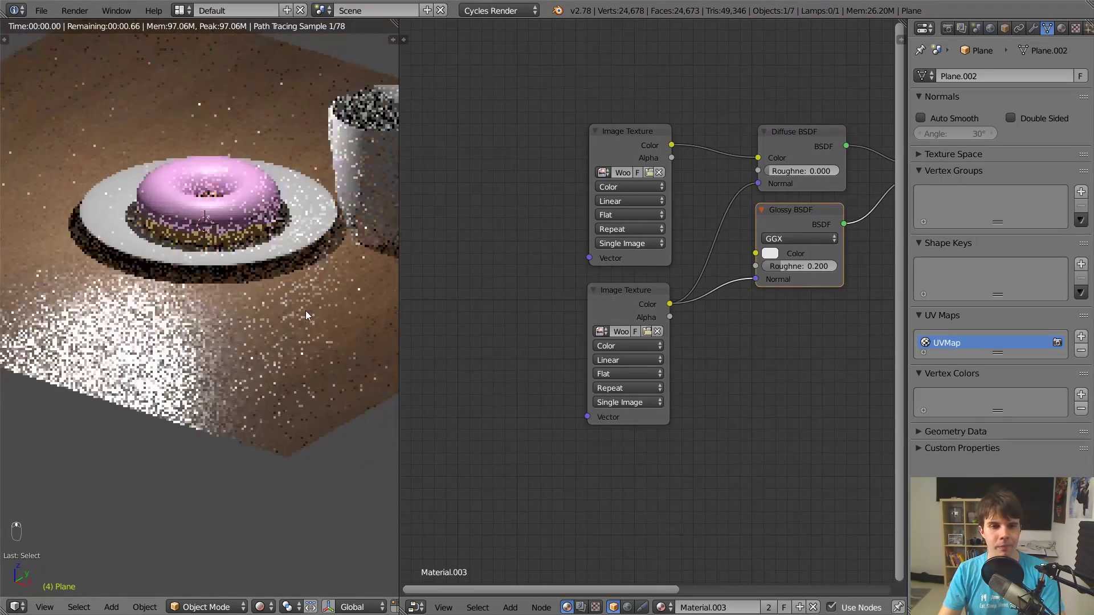
# Step: Cut the normal map texture's links to both shaders' Normal inputs, compare the table render, and reconnect them
pyautogui.moveTo(698, 242); pyautogui.dragTo(647, 241, button='middle')
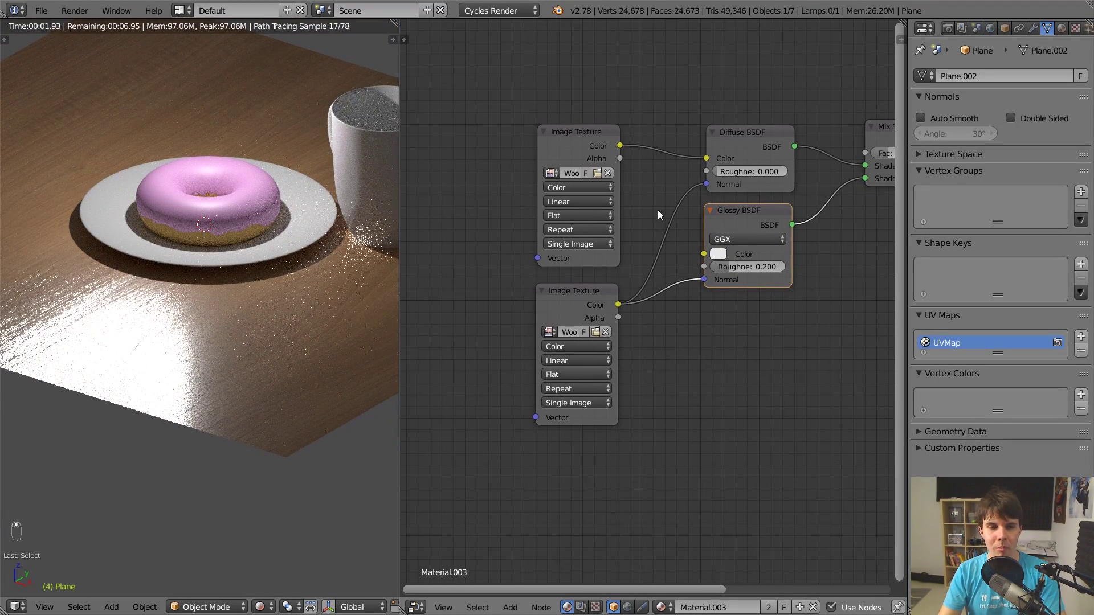
pyautogui.keyDown('ctrl'); pyautogui.moveTo(659, 210); pyautogui.dragTo(679, 393, button='right'); pyautogui.keyUp('ctrl')
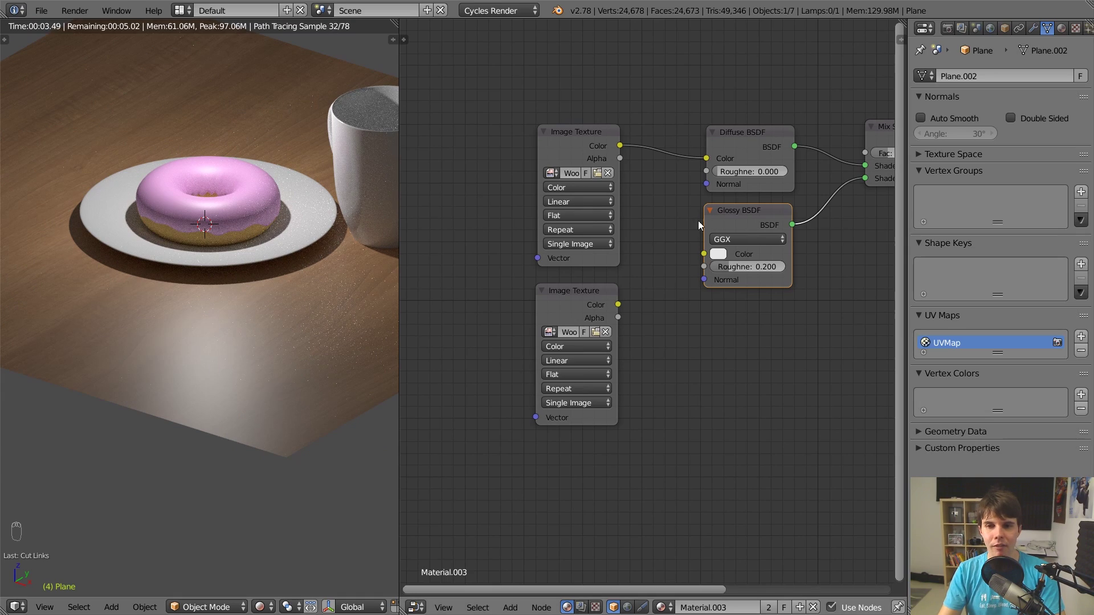
pyautogui.moveTo(620, 302); pyautogui.dragTo(716, 185)
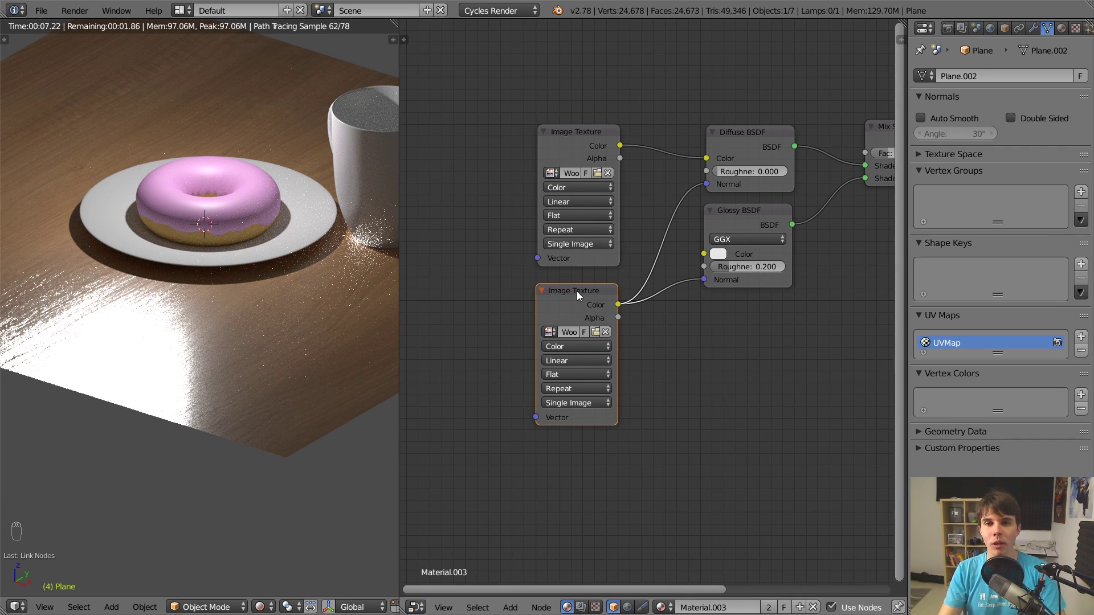
# Step: Move both Image Texture nodes farther from the shader nodes to make room for another node
pyautogui.moveTo(574, 295)
pyautogui.mouseDown()
pyautogui.moveTo(579, 284)
pyautogui.moveTo(581, 306)
pyautogui.moveTo(582, 286)
pyautogui.mouseUp()
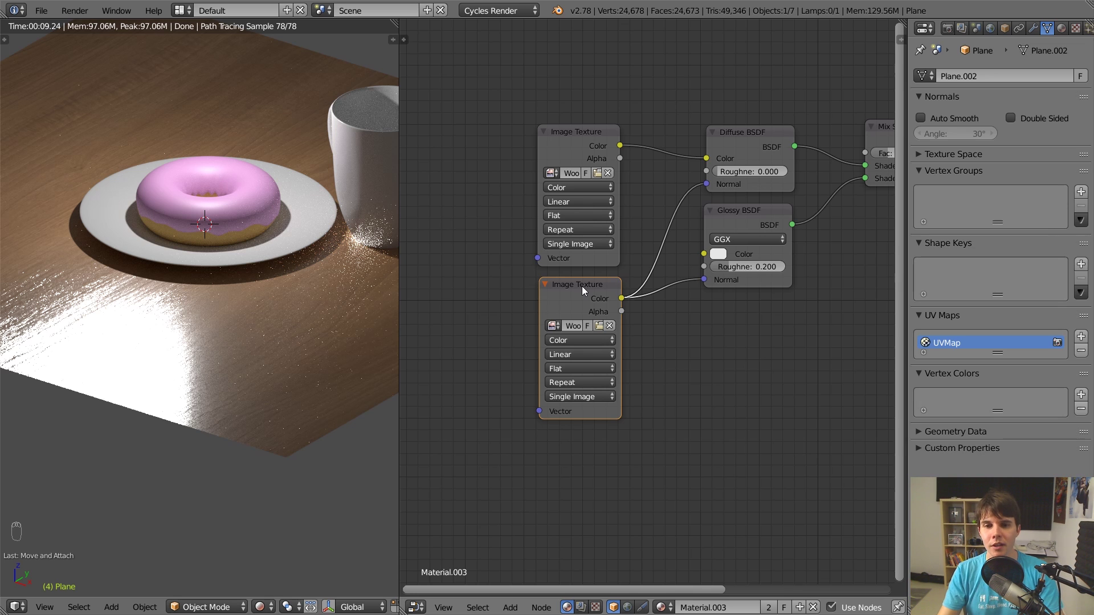
pyautogui.moveTo(582, 286); pyautogui.dragTo(475, 298)
pyautogui.moveTo(577, 144); pyautogui.dragTo(474, 134)
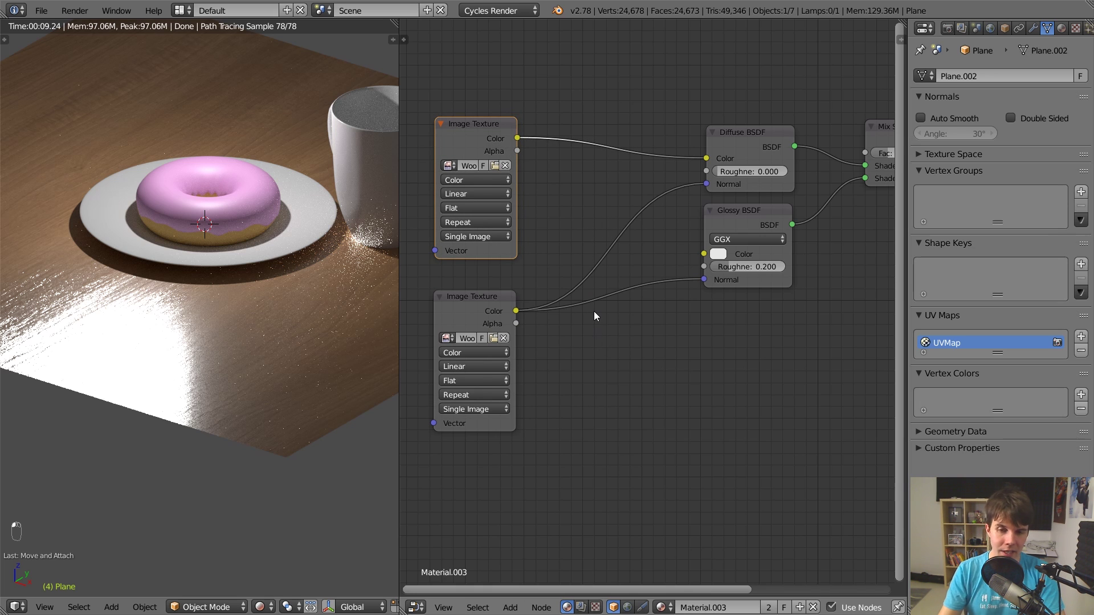
# Step: Insert a Normal Map node between the normal map texture and the Normal inputs of the Diffuse BSDF and Glossy BSDF
pyautogui.hotkey('shift', 'a')
pyautogui.moveTo(587, 398)
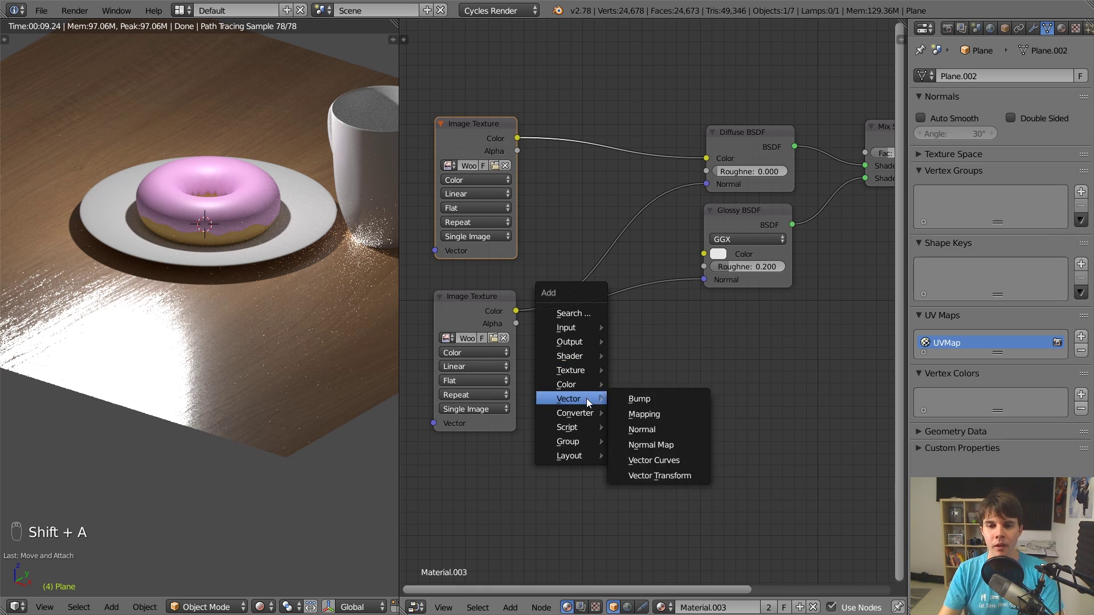
pyautogui.click(702, 442)
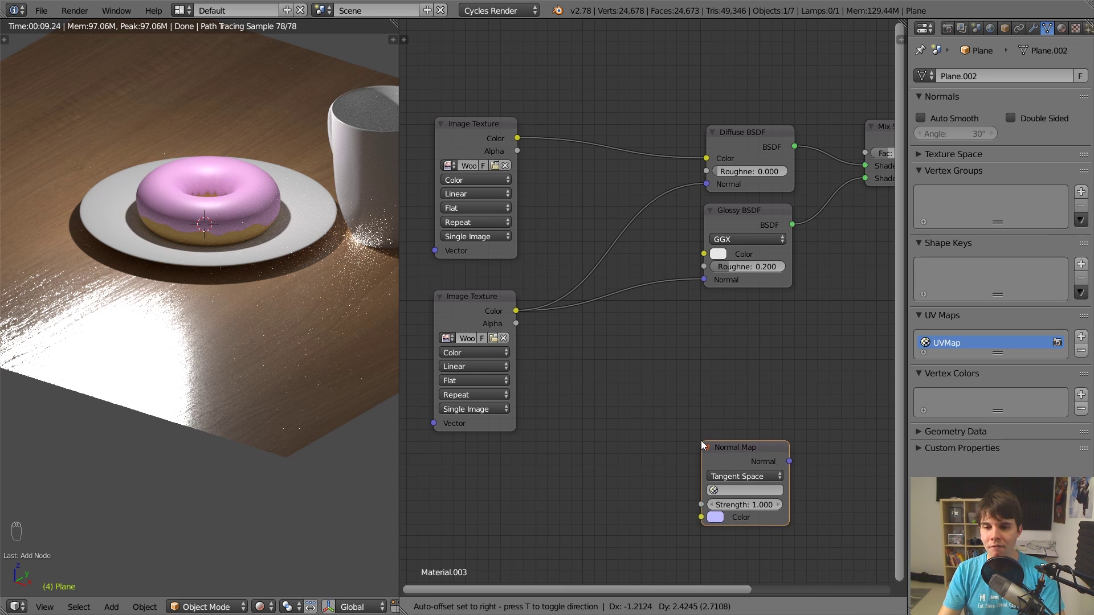
pyautogui.click(555, 262)
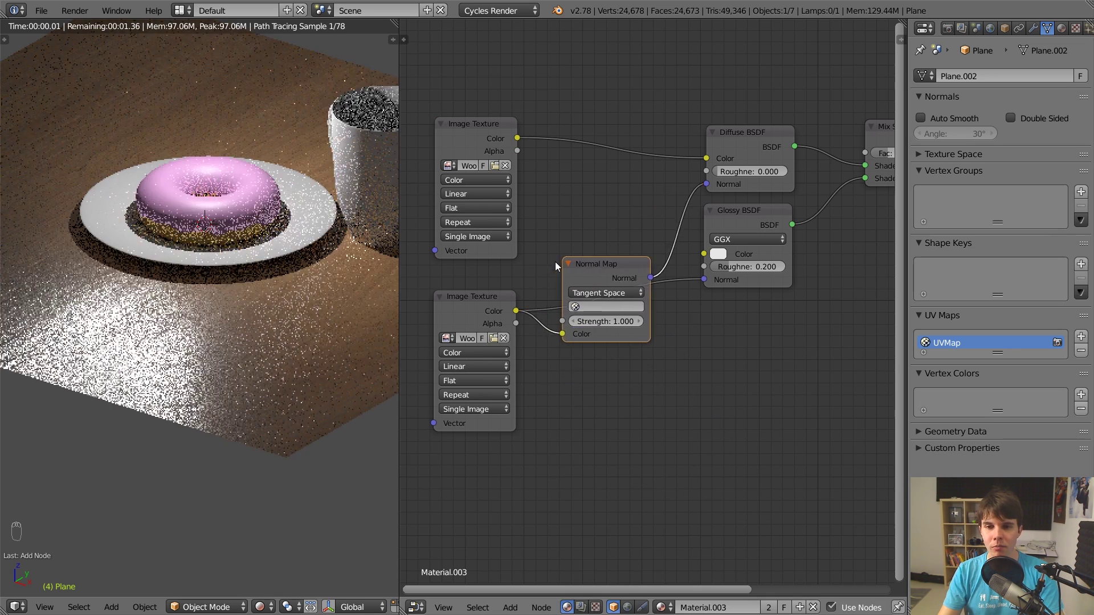
pyautogui.moveTo(650, 278); pyautogui.dragTo(707, 279)
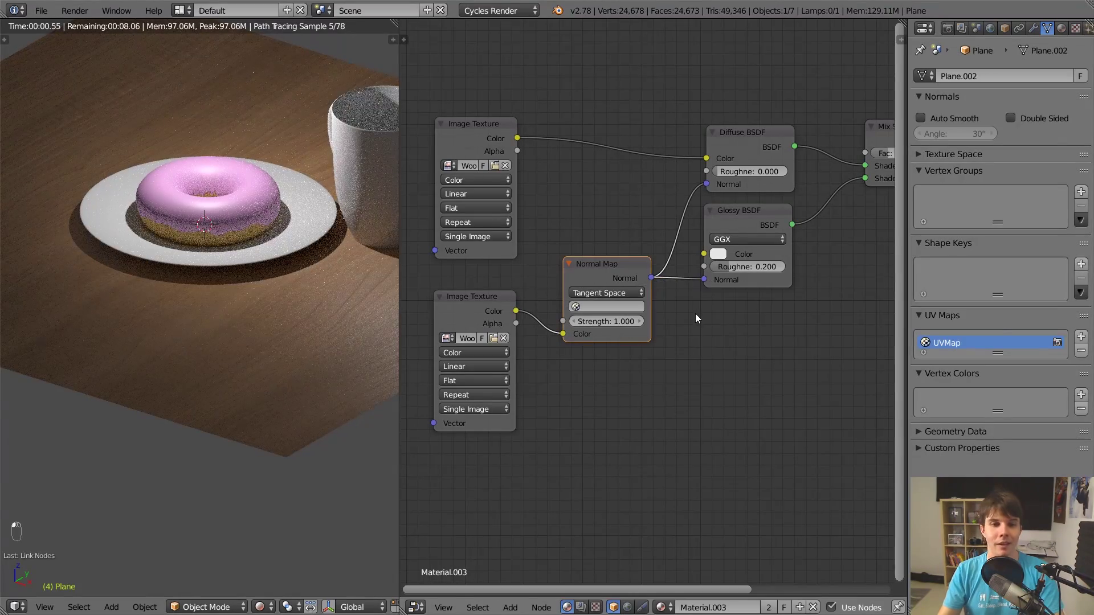
# Step: Cut the Normal Map node's links to both shaders' Normal inputs and reconnect them while checking the table render
pyautogui.scroll(-2, 324, 377)
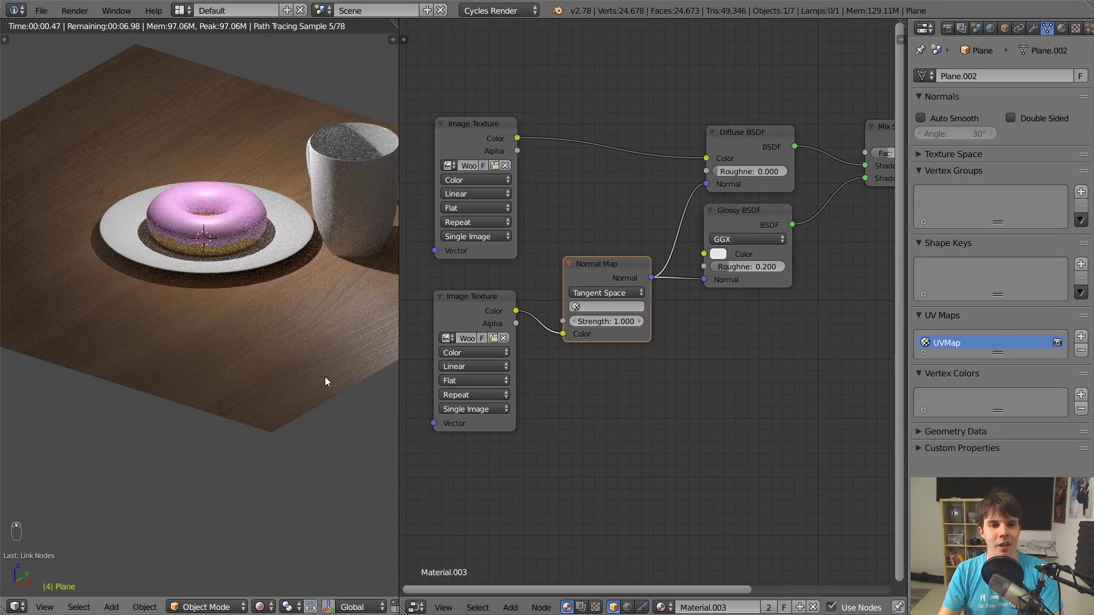
pyautogui.keyDown('shift'); pyautogui.moveTo(296, 360); pyautogui.dragTo(288, 364, button='middle'); pyautogui.keyUp('shift')
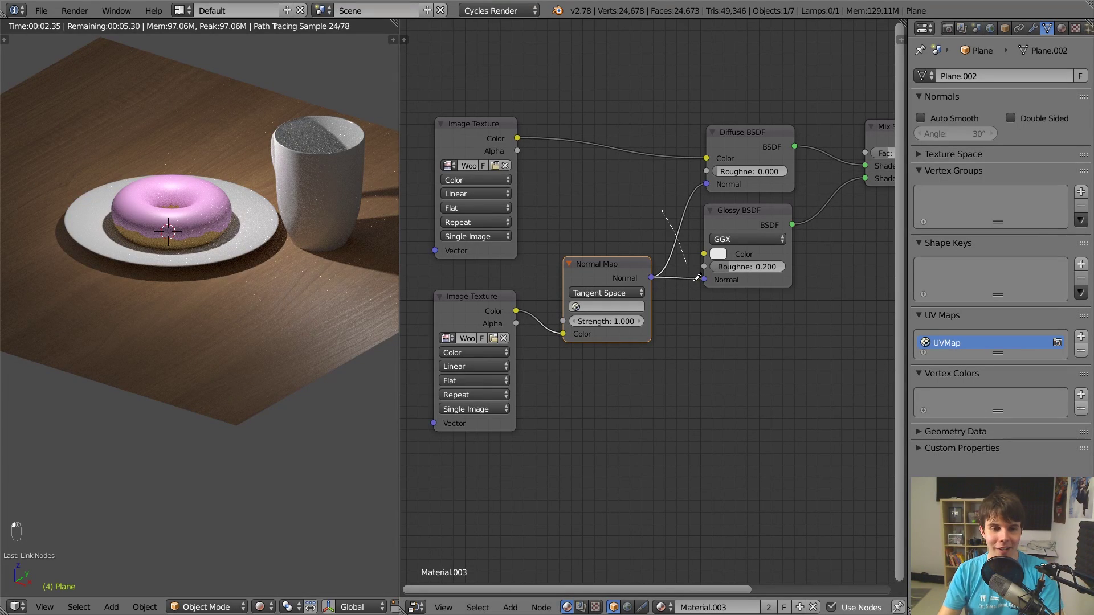
pyautogui.keyDown('ctrl'); pyautogui.moveTo(696, 277); pyautogui.dragTo(696, 278, button='right'); pyautogui.keyUp('ctrl')
pyautogui.moveTo(653, 278); pyautogui.dragTo(707, 184)
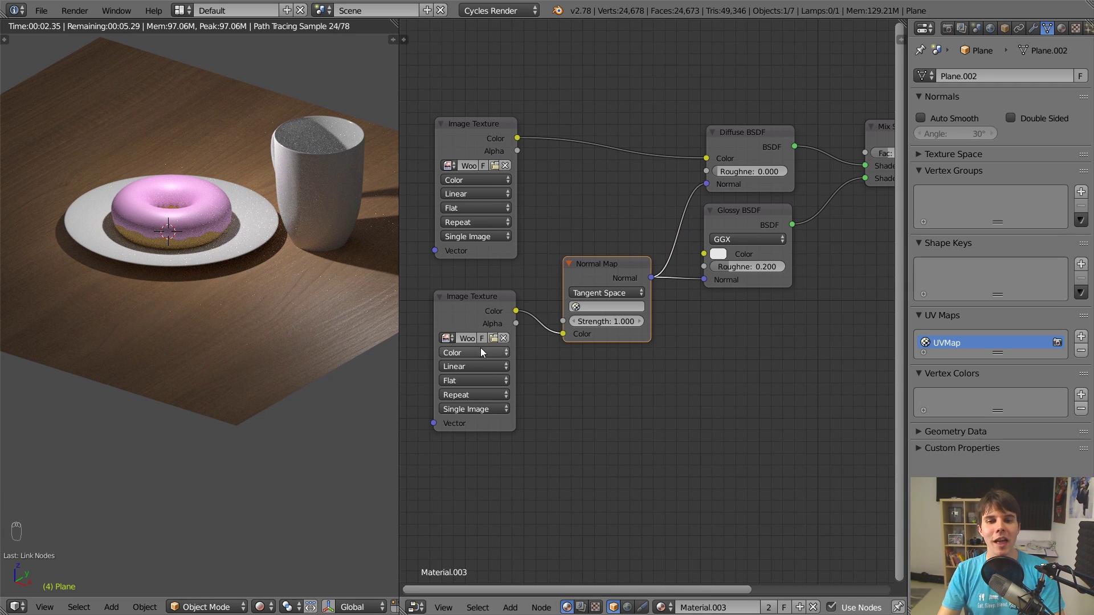
# Step: Reposition the normal map's Image Texture node and the Normal Map node so they sit neatly beside each other
pyautogui.moveTo(473, 311); pyautogui.dragTo(579, 250, button='middle')
pyautogui.scroll(1, 579, 250)
pyautogui.scroll(1, 579, 255)
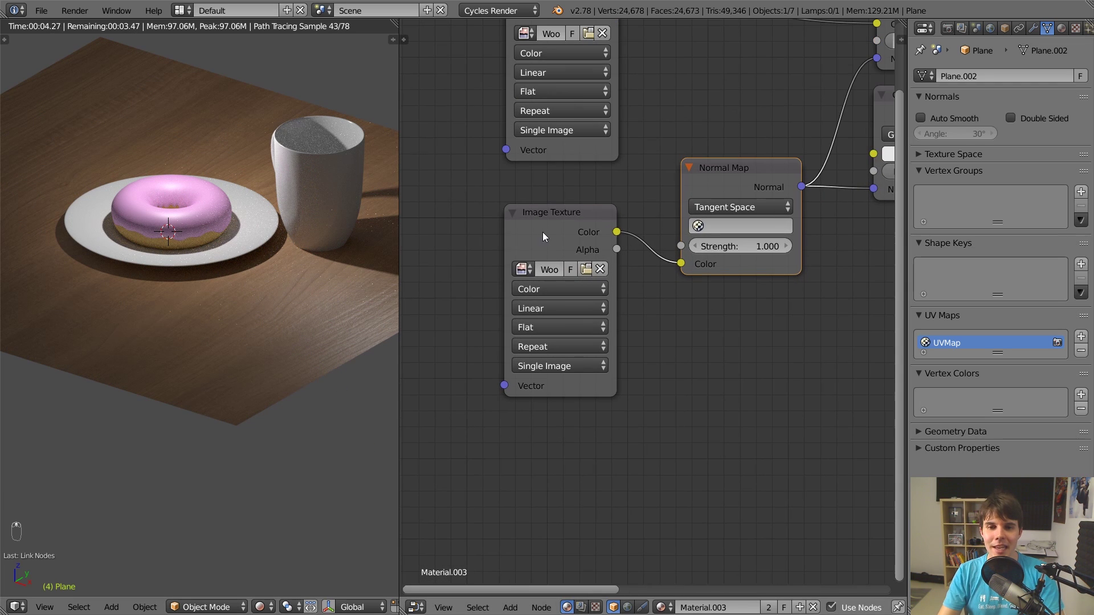
pyautogui.moveTo(543, 231); pyautogui.dragTo(545, 208)
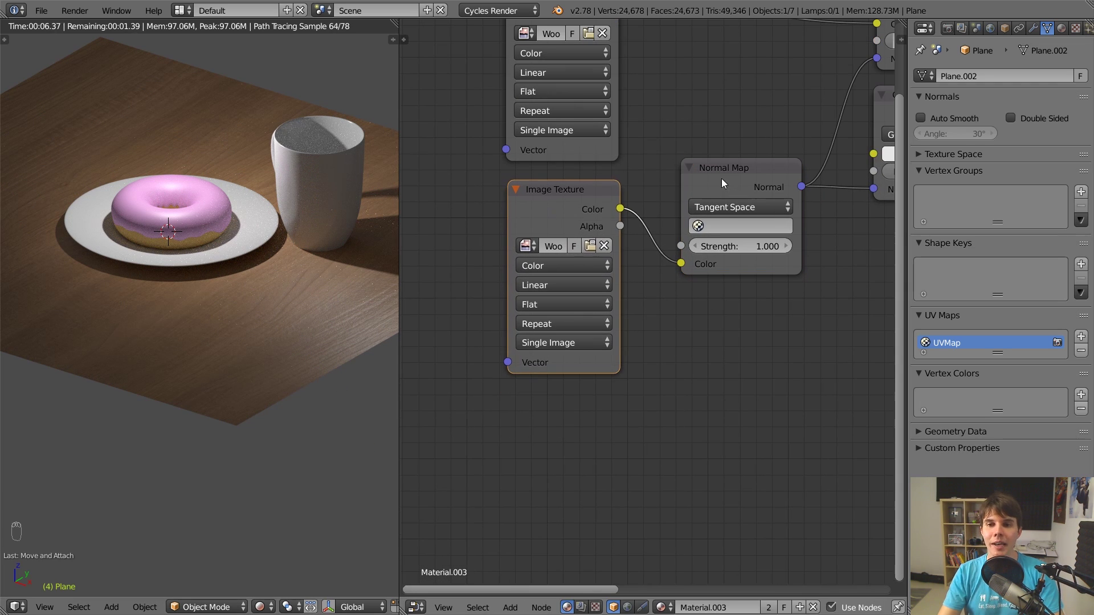
pyautogui.moveTo(721, 179); pyautogui.dragTo(716, 200)
pyautogui.moveTo(571, 207); pyautogui.dragTo(573, 203)
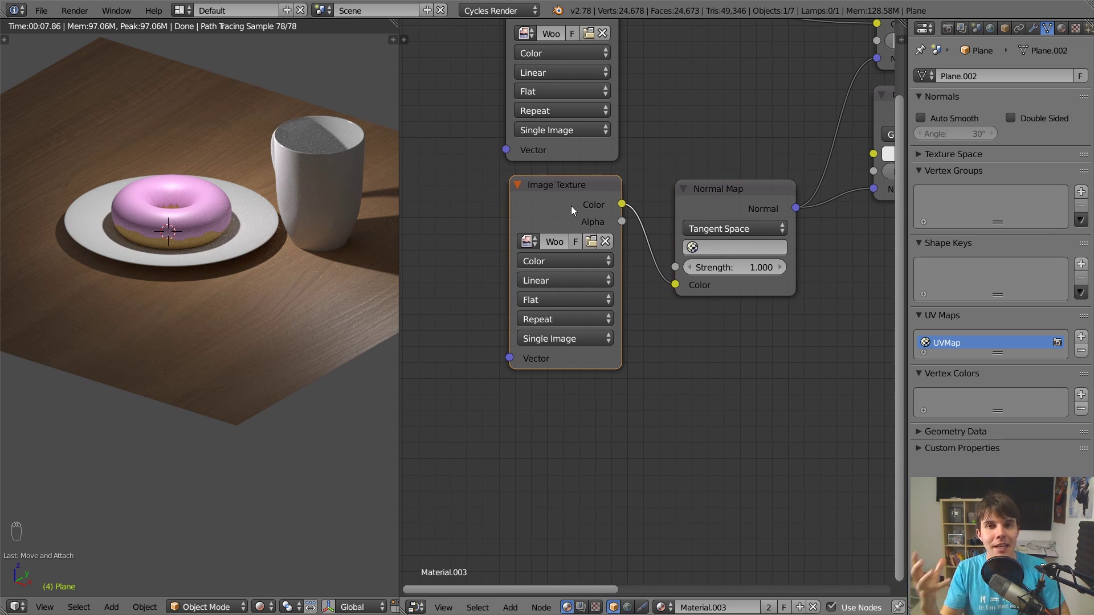
pyautogui.moveTo(727, 198)
pyautogui.mouseDown()
pyautogui.moveTo(730, 179)
pyautogui.moveTo(720, 192)
pyautogui.mouseUp()
# Step: Set the normal map texture's color space to Non-Color Data and check the wood grain in the render
pyautogui.click(563, 259)
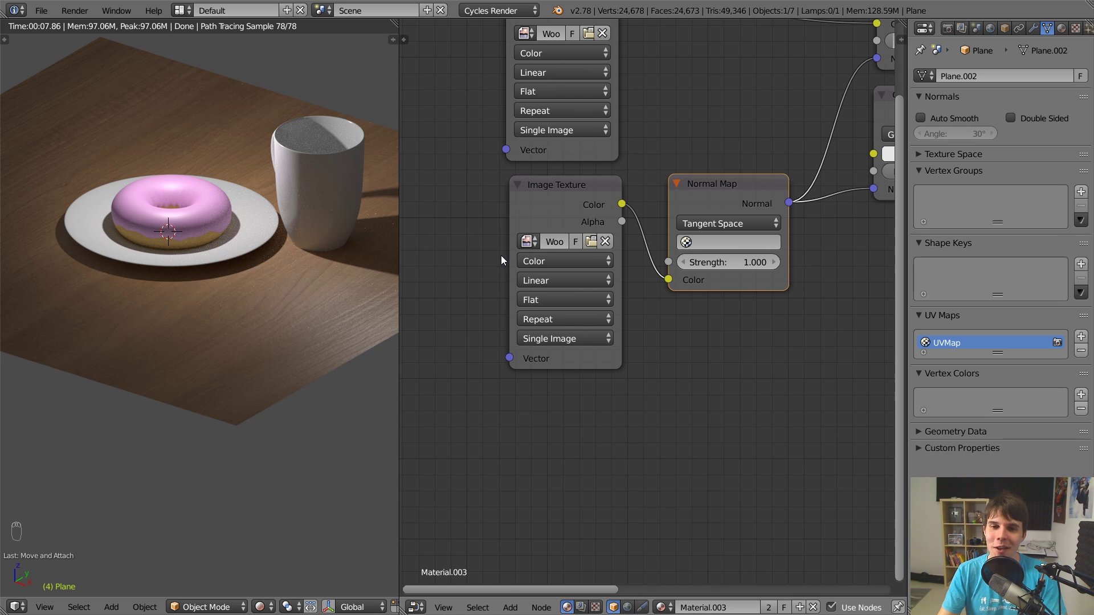
pyautogui.click(542, 262)
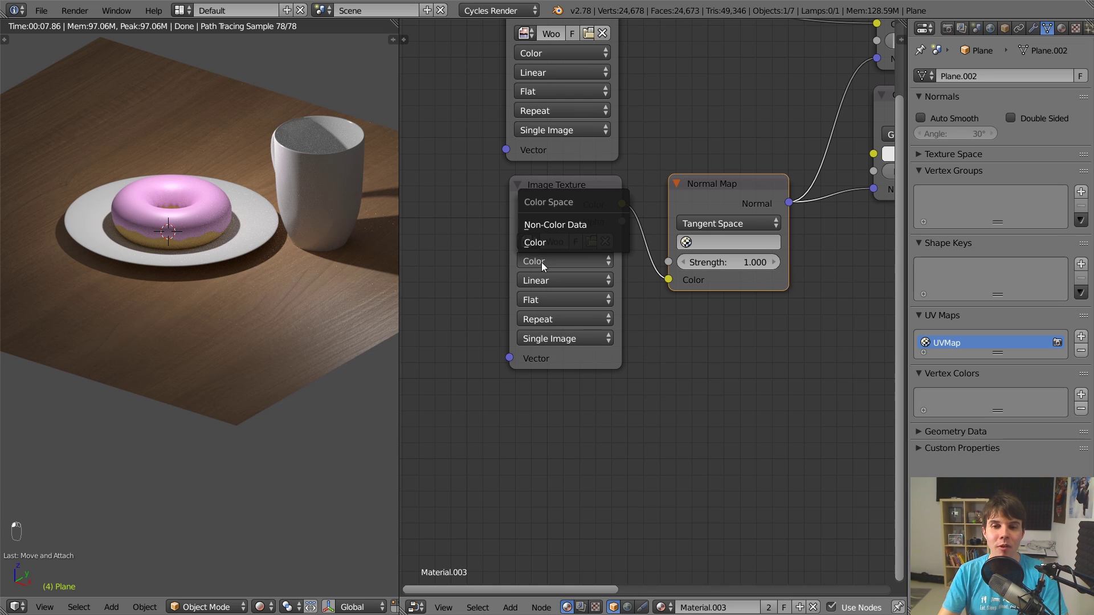
pyautogui.click(569, 225)
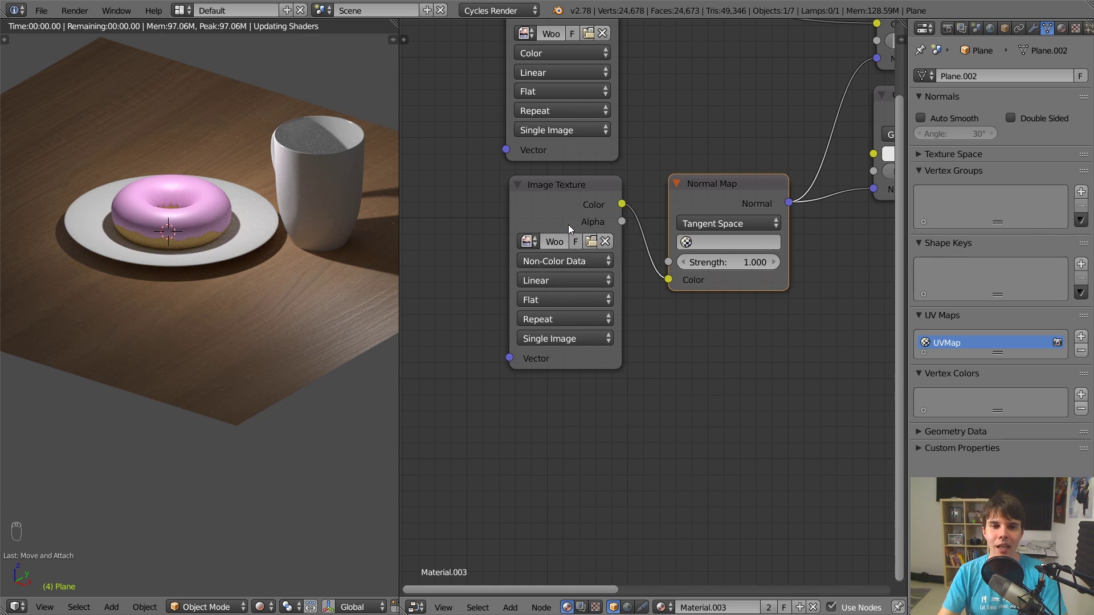
pyautogui.scroll(6, 254, 317)
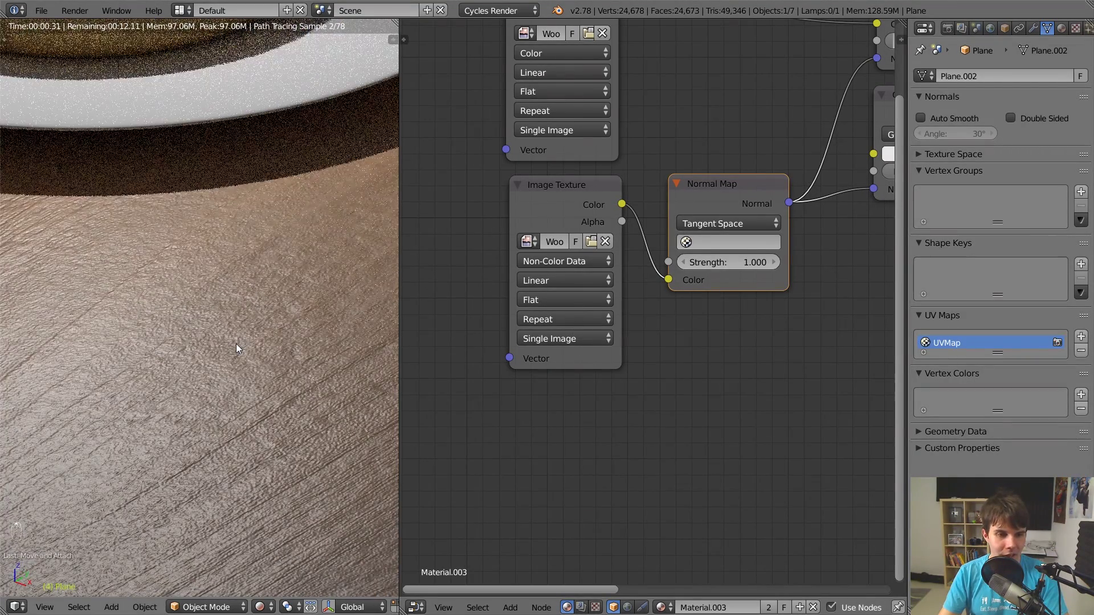
pyautogui.scroll(-5, 234, 346)
pyautogui.scroll(-2, 271, 354)
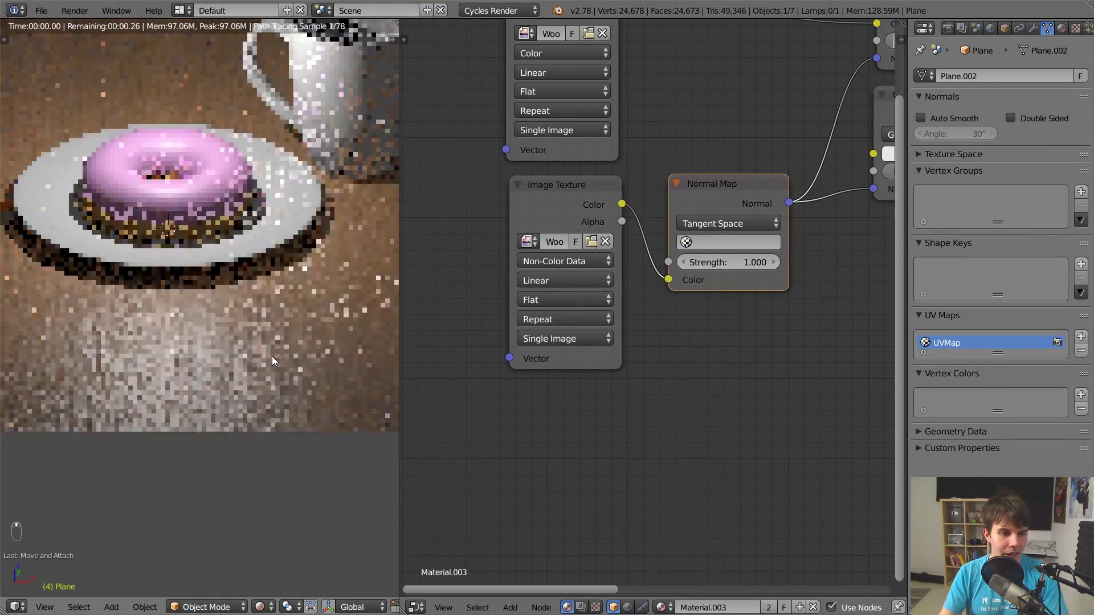
pyautogui.moveTo(223, 353); pyautogui.dragTo(291, 347, button='middle')
# Step: Set the Glossy BSDF's roughness to 0.040 and inspect the reflections on the table's wood grain
pyautogui.moveTo(678, 245); pyautogui.dragTo(425, 391, button='middle')
pyautogui.moveTo(678, 318); pyautogui.dragTo(654, 317)
pyautogui.scroll(4, 215, 378)
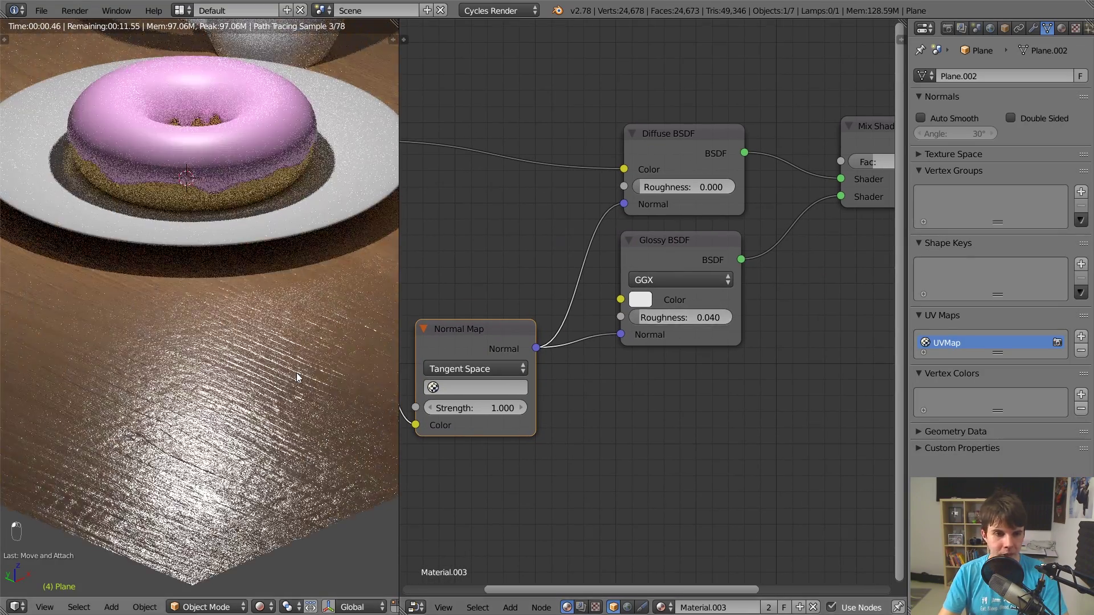
pyautogui.moveTo(296, 373); pyautogui.dragTo(187, 369, button='middle')
pyautogui.scroll(6, 185, 365)
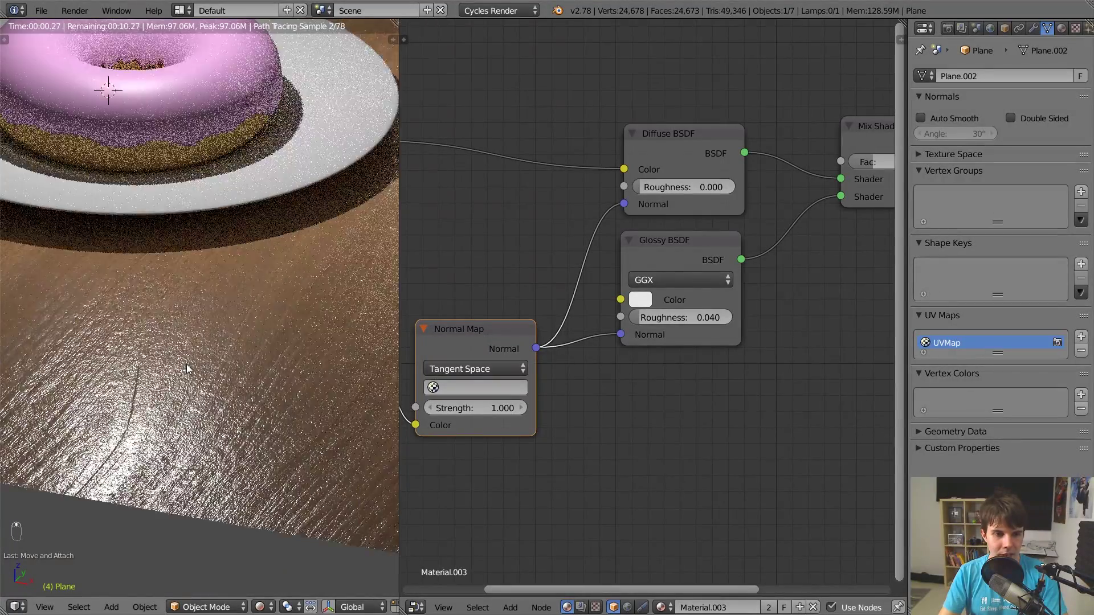
pyautogui.scroll(-6, 187, 367)
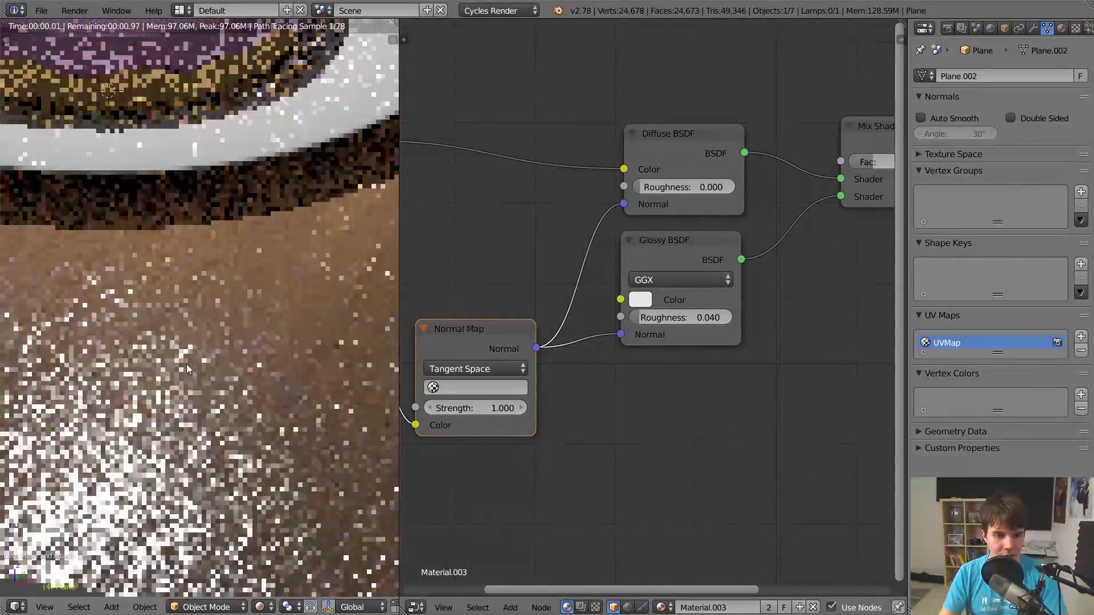
# Step: Switch to the browser and download the 3072x3072 gloss map of the Wood Fine 26 texture from Poliigon
pyautogui.scroll(-1, 630, 225)
pyautogui.scroll(-2, 630, 225)
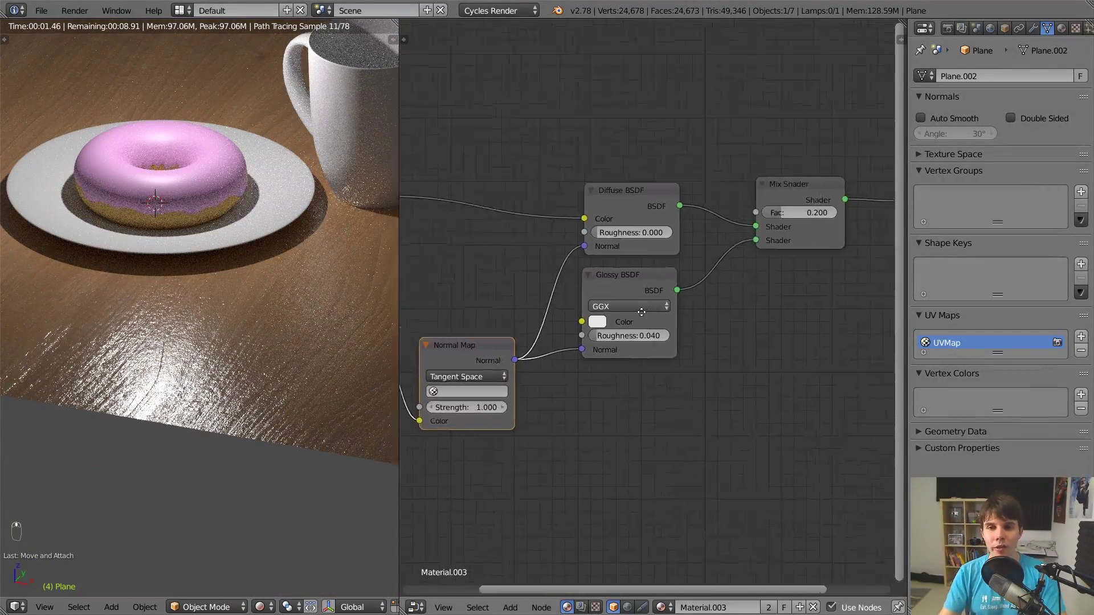
pyautogui.hotkey('alt', 'Tab')
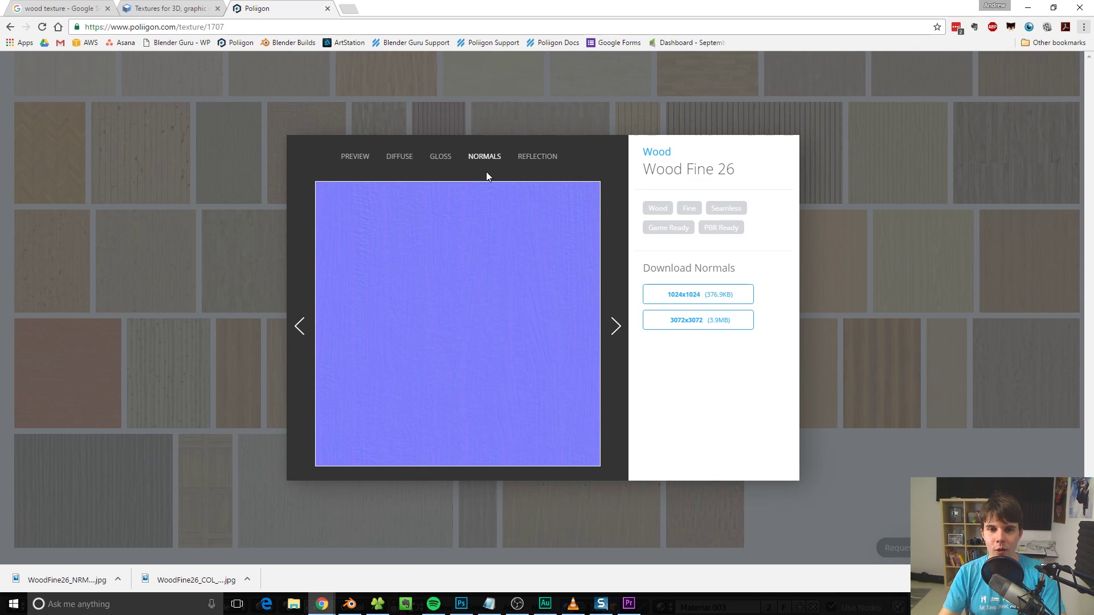
pyautogui.click(445, 157)
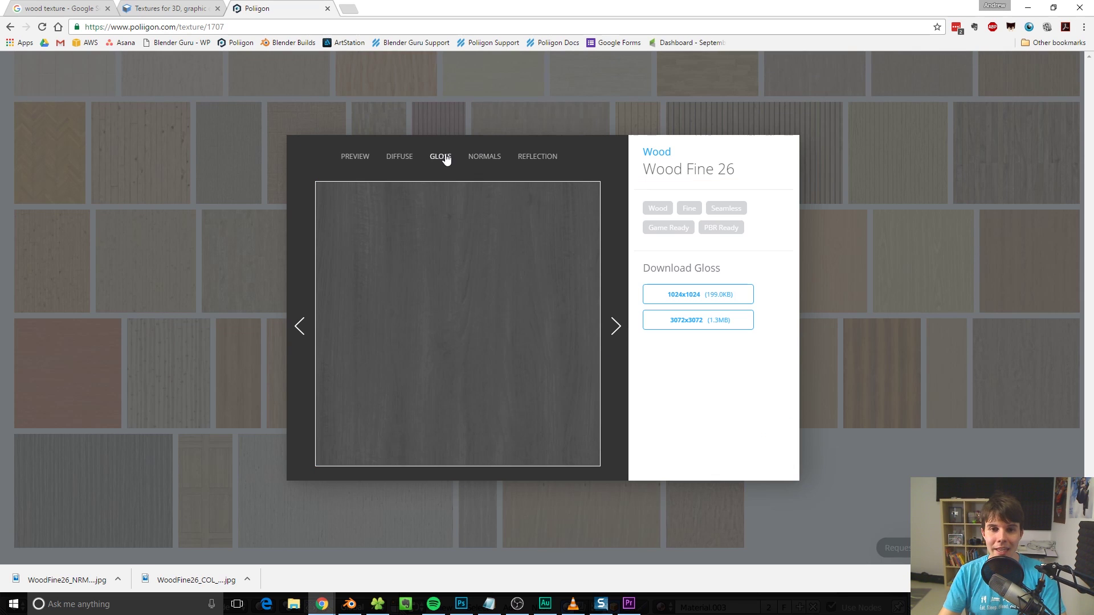
pyautogui.click(699, 322)
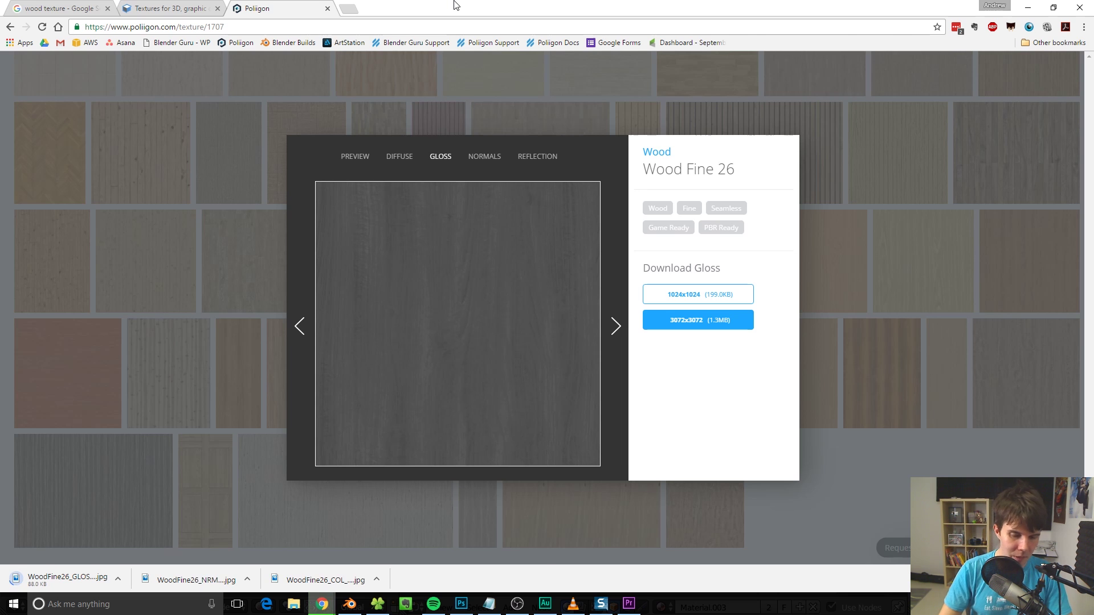
# Step: Take Blender out of fullscreen and arrange it side by side with the browser, Blender on the left half of the desktop
pyautogui.press('super+Right')
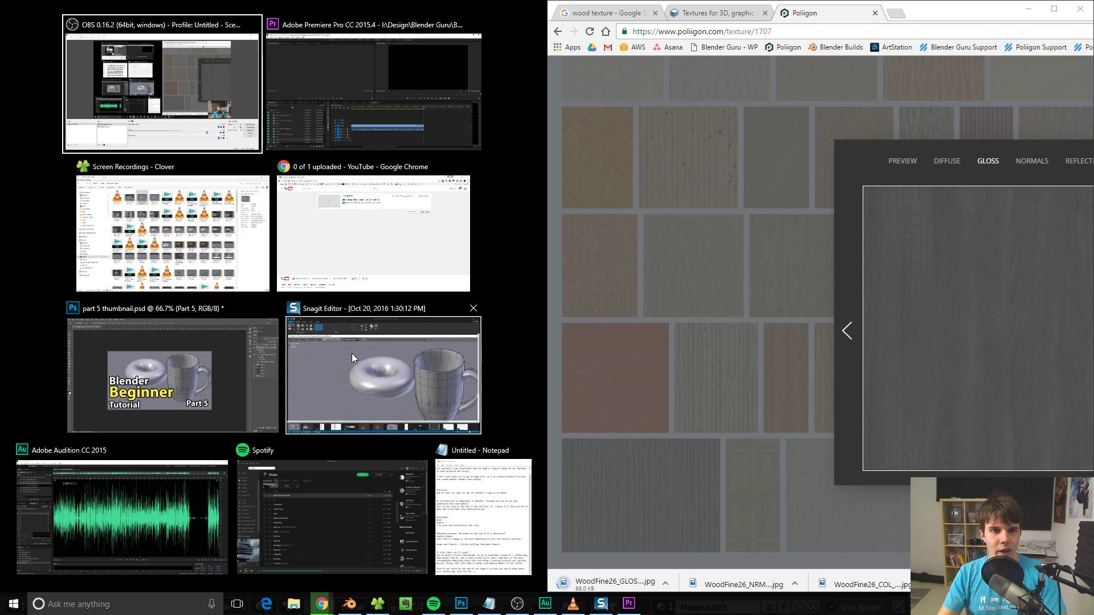
pyautogui.press('Escape')
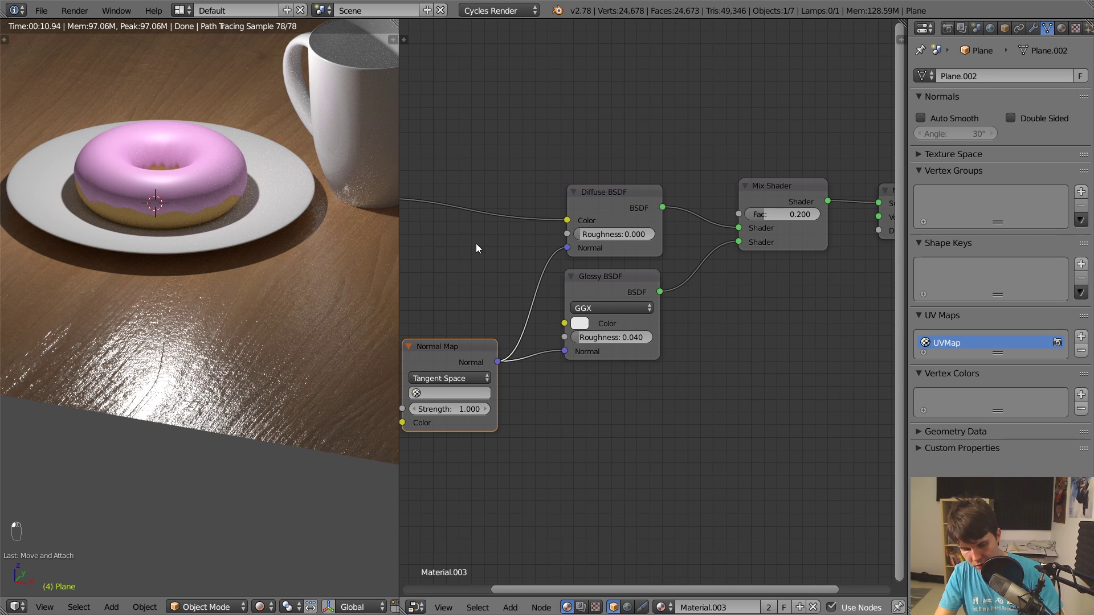
pyautogui.hotkey('alt', 'F11')
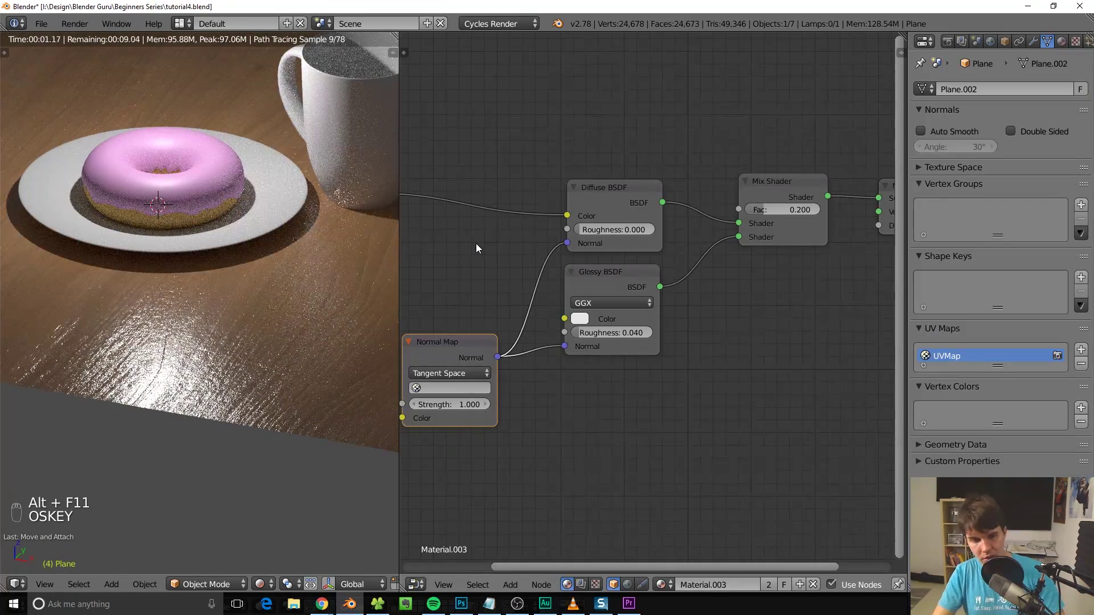
pyautogui.press('super+Left')
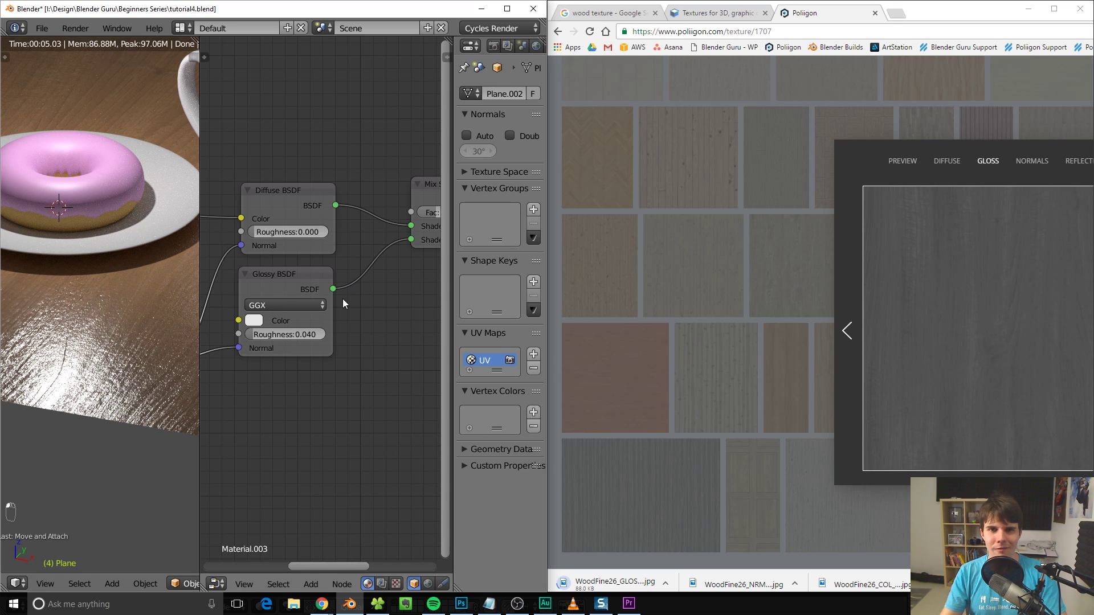
# Step: Add the downloaded WoodFine26 gloss image to the table's material as a new Image Texture node
pyautogui.keyDown('ctrl'); pyautogui.scroll(10, 343, 301); pyautogui.keyUp('ctrl')
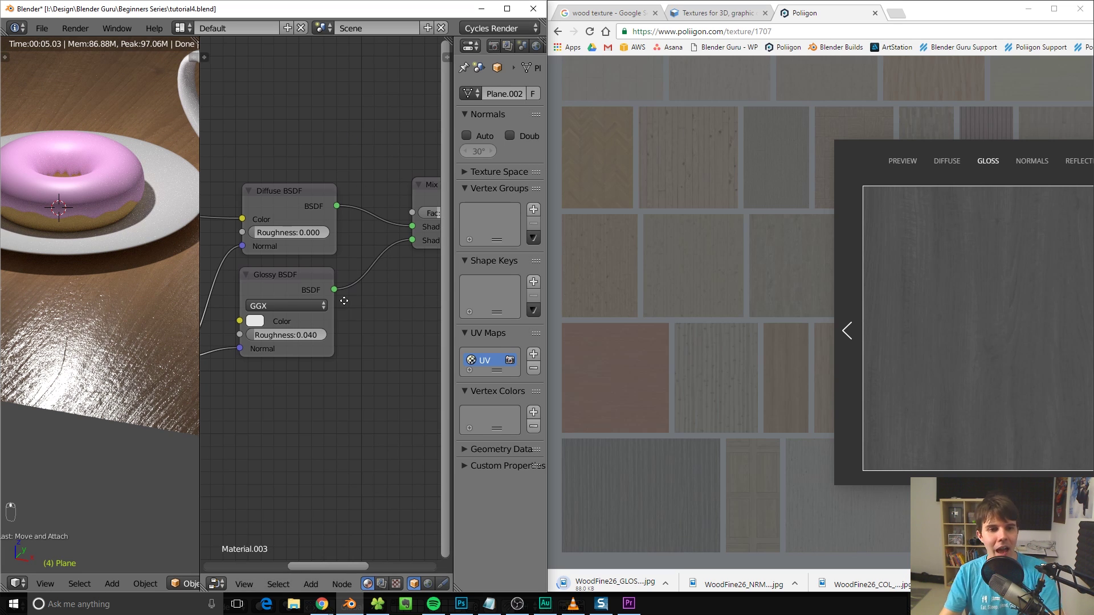
pyautogui.moveTo(309, 339); pyautogui.dragTo(376, 245, button='middle')
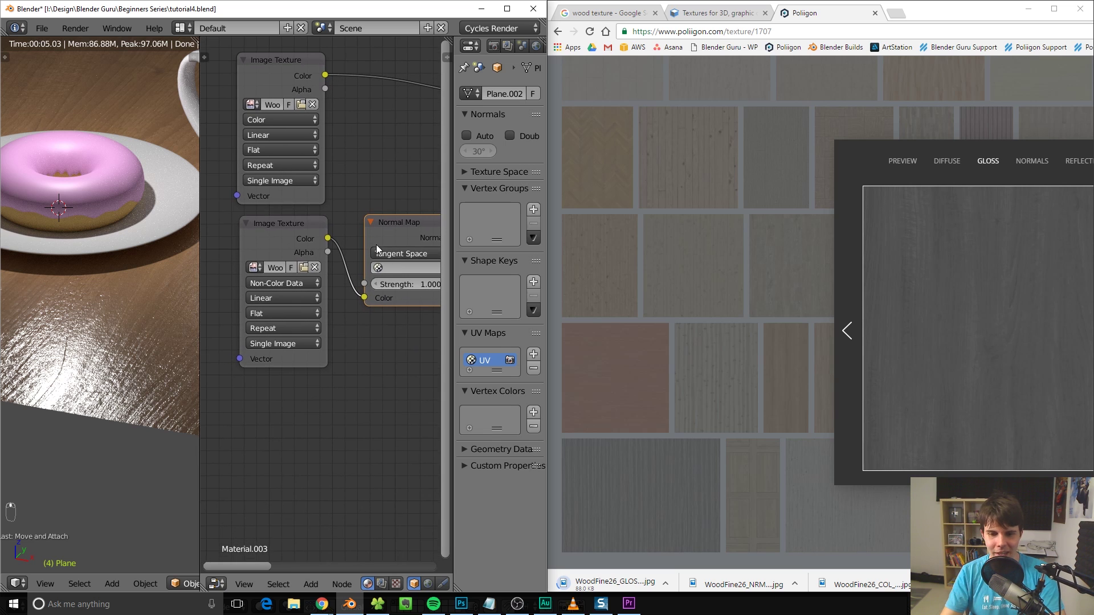
pyautogui.click(780, 359)
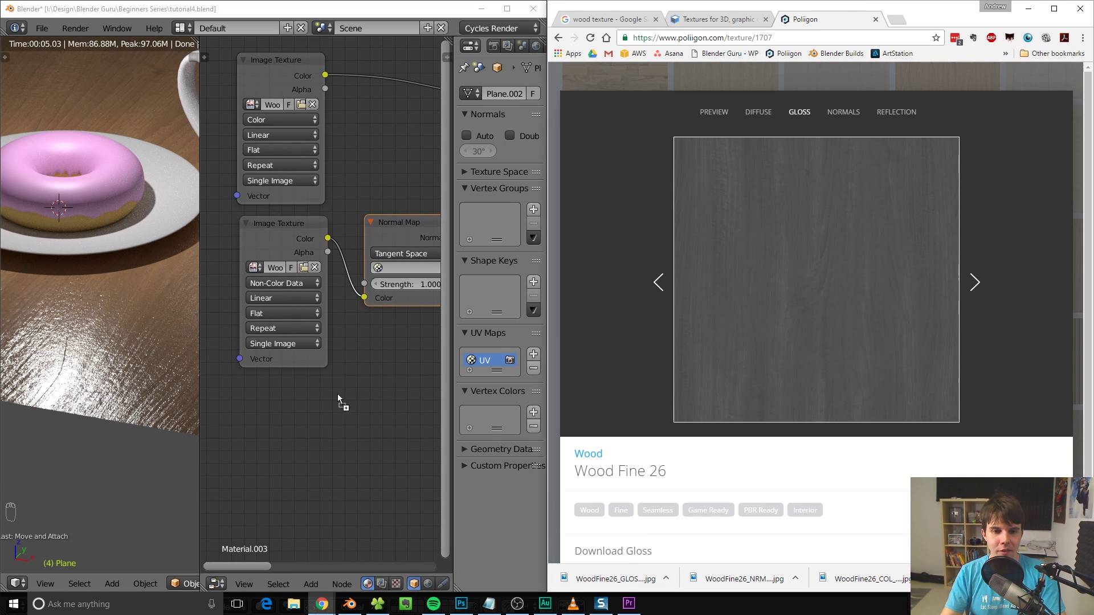
pyautogui.moveTo(292, 421); pyautogui.dragTo(292, 421)
pyautogui.scroll(-2, 291, 419)
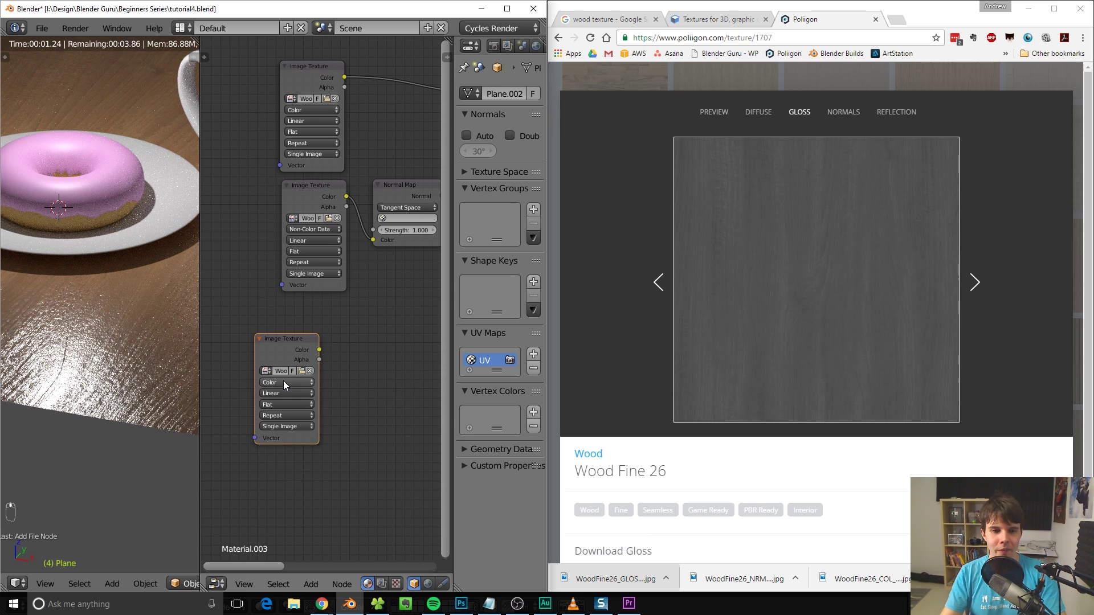
# Step: Place the gloss texture node beneath the Normal Map node and connect its Color output to the Glossy BSDF's Roughness
pyautogui.scroll(-2, 332, 340)
pyautogui.press('g')
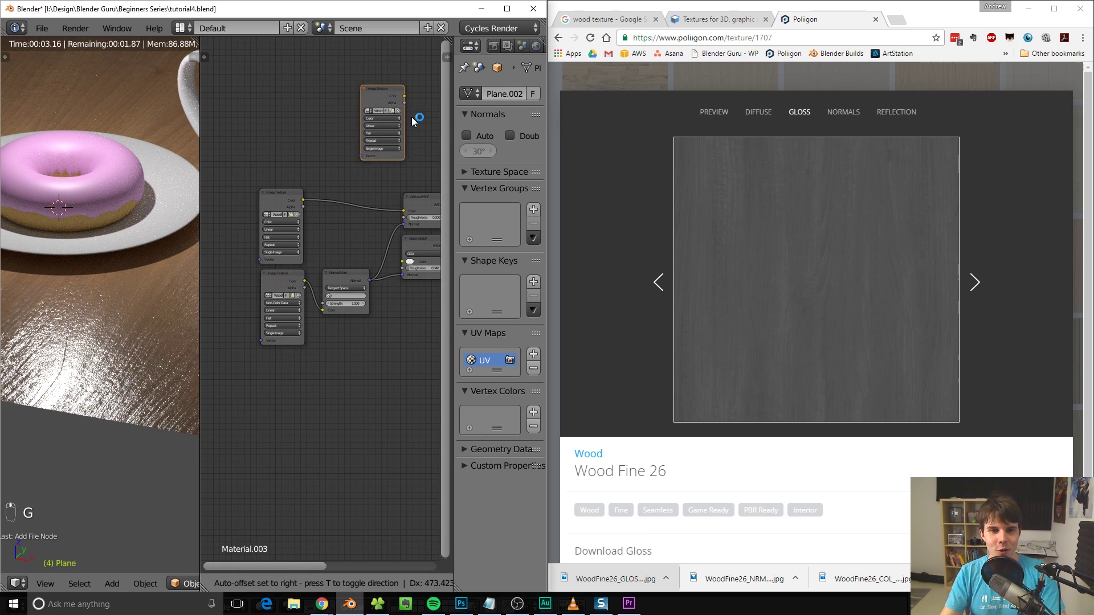
pyautogui.click(402, 122)
pyautogui.moveTo(402, 121); pyautogui.dragTo(283, 196, button='middle')
pyautogui.scroll(1, 283, 194)
pyautogui.press('g')
pyautogui.click(276, 441)
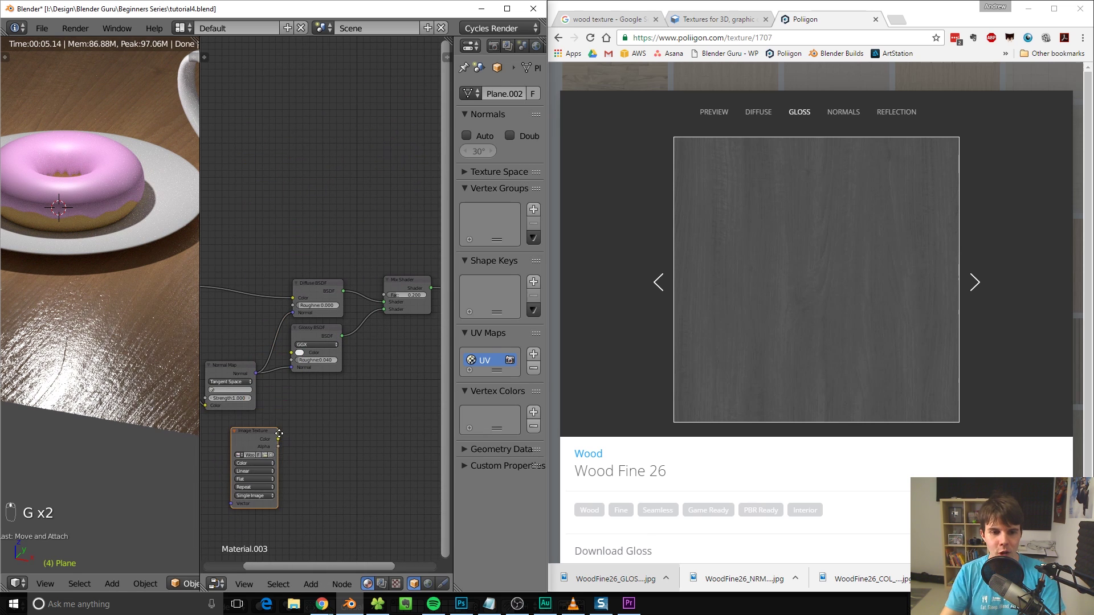
pyautogui.scroll(3, 409, 328)
pyautogui.moveTo(276, 440); pyautogui.dragTo(340, 343, button='middle')
pyautogui.moveTo(344, 336); pyautogui.dragTo(361, 235)
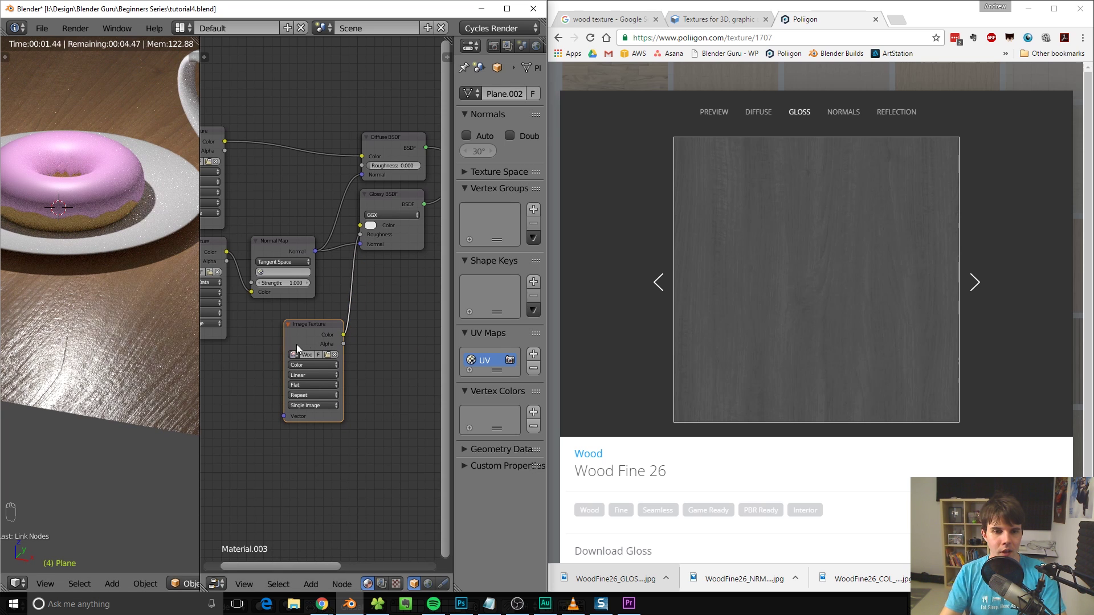
pyautogui.moveTo(296, 345); pyautogui.dragTo(251, 336)
# Step: Set the gloss texture's color space to Non-Color Data and check the table's reflections in the render
pyautogui.scroll(2, 71, 352)
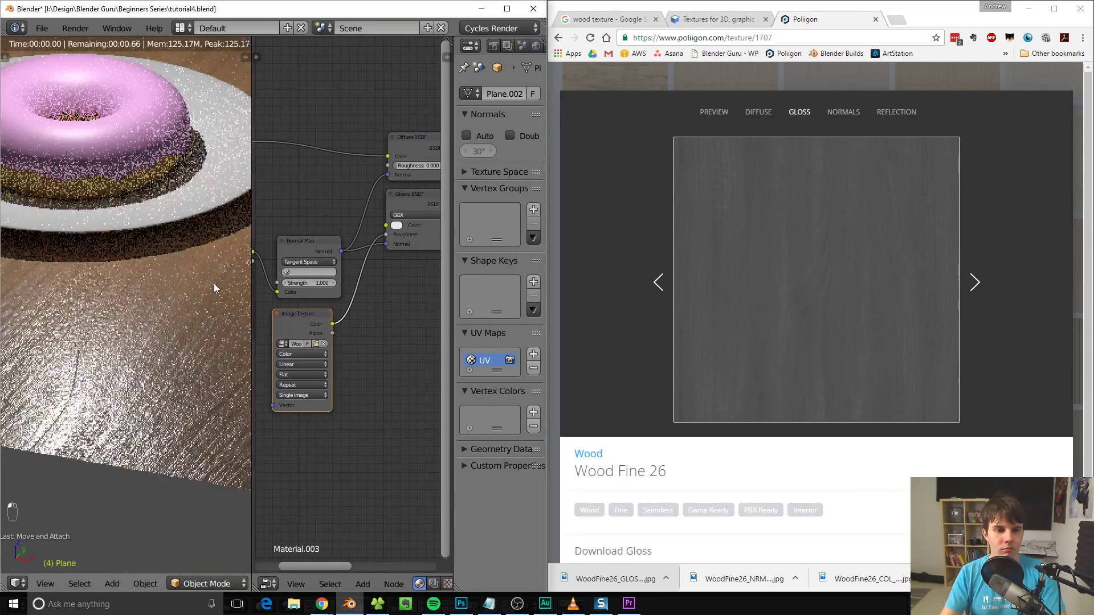
pyautogui.scroll(-4, 186, 317)
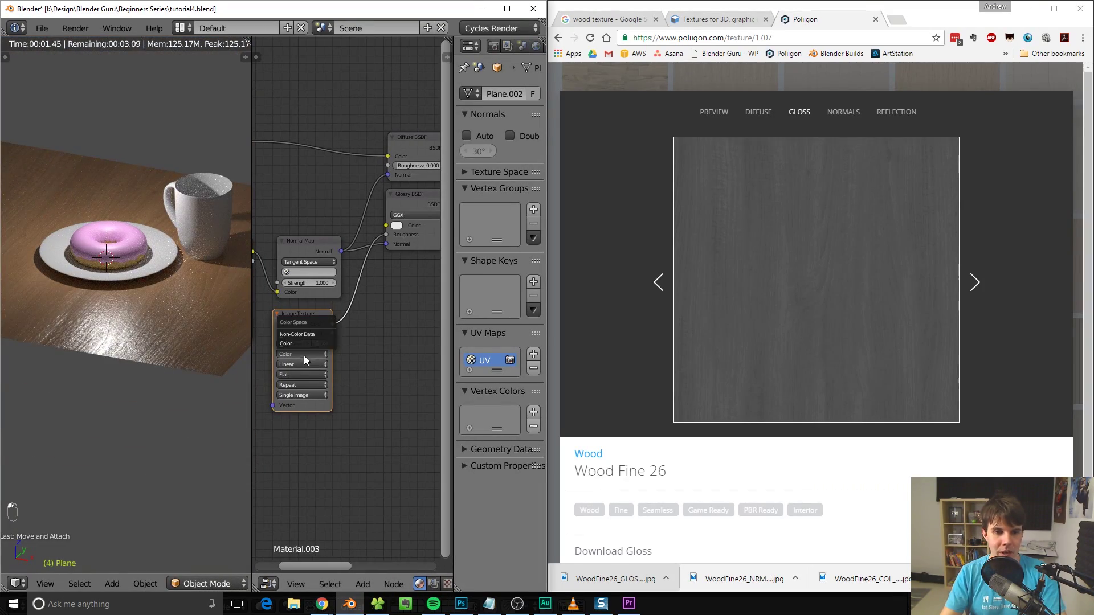
pyautogui.click(310, 335)
pyautogui.scroll(5, 181, 353)
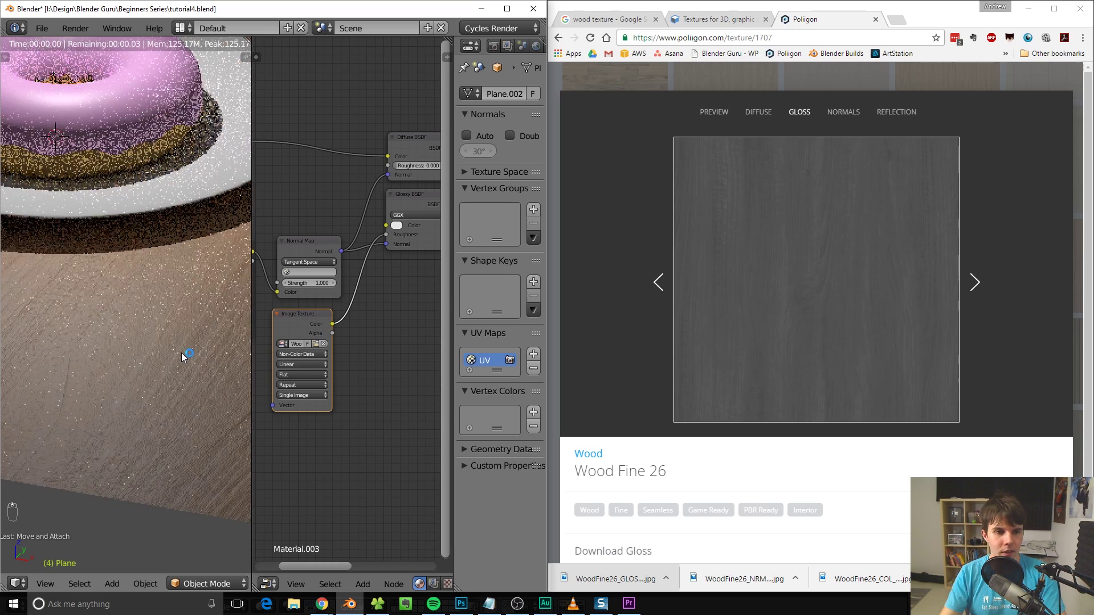
pyautogui.scroll(-5, 138, 348)
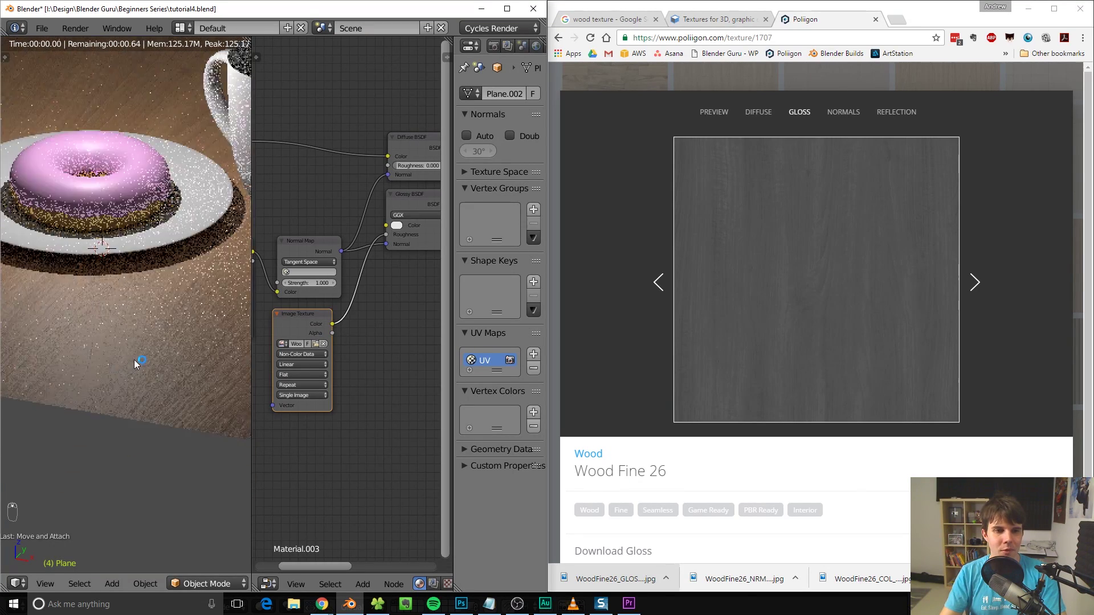
# Step: Move the gloss texture node down and insert a ColorRamp node between it and the Glossy BSDF's Roughness
pyautogui.moveTo(319, 327); pyautogui.dragTo(341, 341, button='middle')
pyautogui.moveTo(342, 341); pyautogui.dragTo(302, 397)
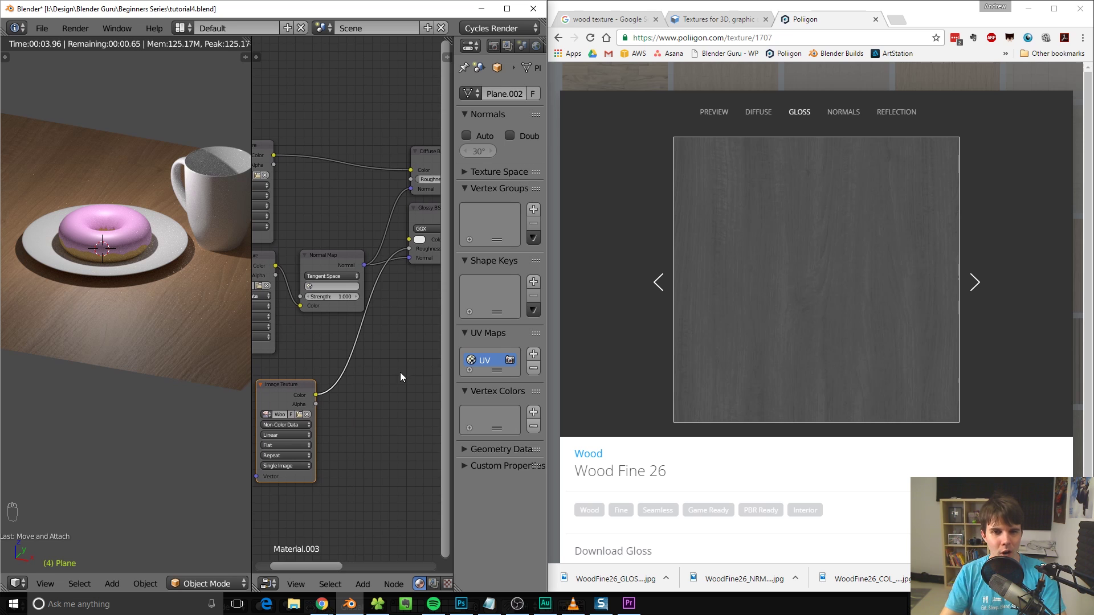
pyautogui.moveTo(400, 371); pyautogui.dragTo(402, 357, button='middle')
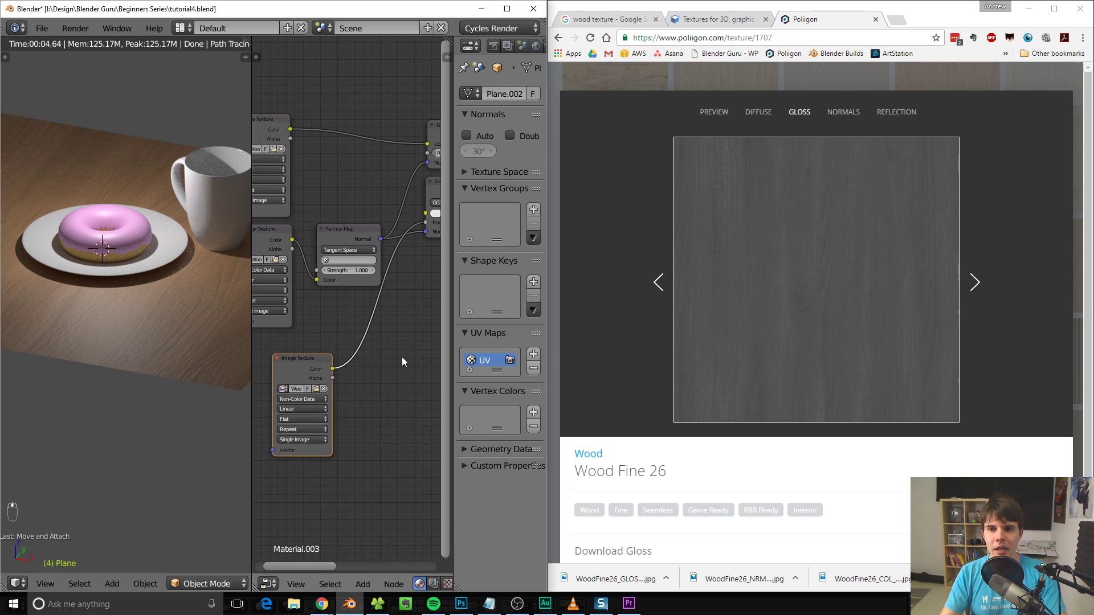
pyautogui.click(896, 113)
pyautogui.moveTo(402, 413); pyautogui.dragTo(363, 405, button='middle')
pyautogui.hotkey('shift', 'a')
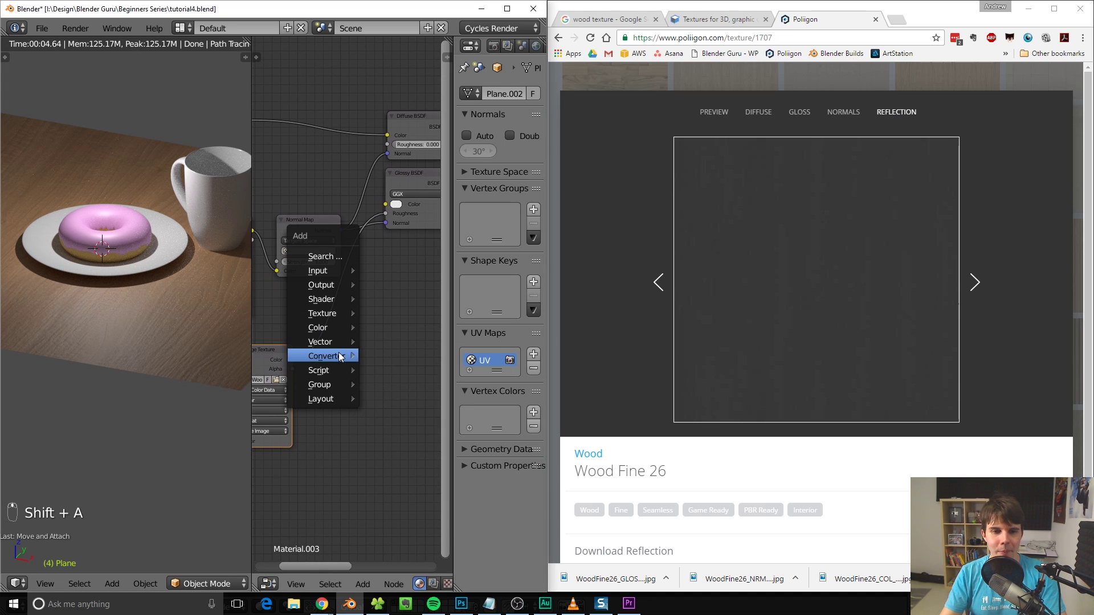
pyautogui.moveTo(346, 356)
pyautogui.click(383, 372)
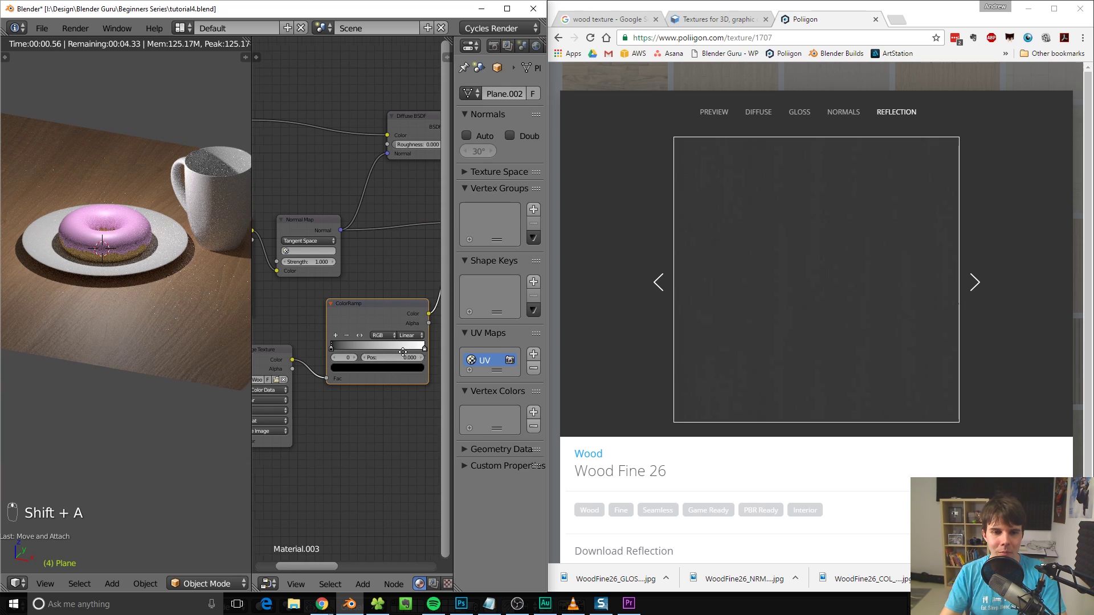
pyautogui.click(380, 354)
# Step: Set the ColorRamp's black stop to position 0.297, reposition the node and inspect the reflections on the wood grain
pyautogui.moveTo(377, 345)
pyautogui.mouseDown()
pyautogui.moveTo(350, 341)
pyautogui.moveTo(373, 342)
pyautogui.mouseUp()
pyautogui.moveTo(286, 345); pyautogui.dragTo(313, 341)
pyautogui.scroll(4, 194, 358)
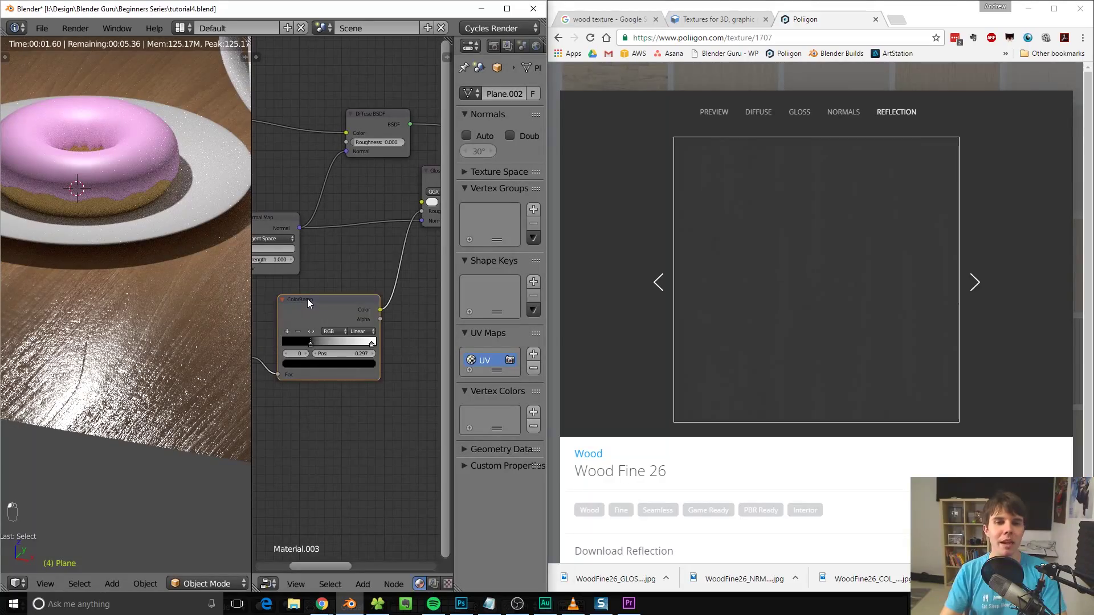
pyautogui.moveTo(306, 299); pyautogui.dragTo(292, 305)
pyautogui.moveTo(292, 306); pyautogui.dragTo(359, 274, button='middle')
pyautogui.scroll(3, 114, 388)
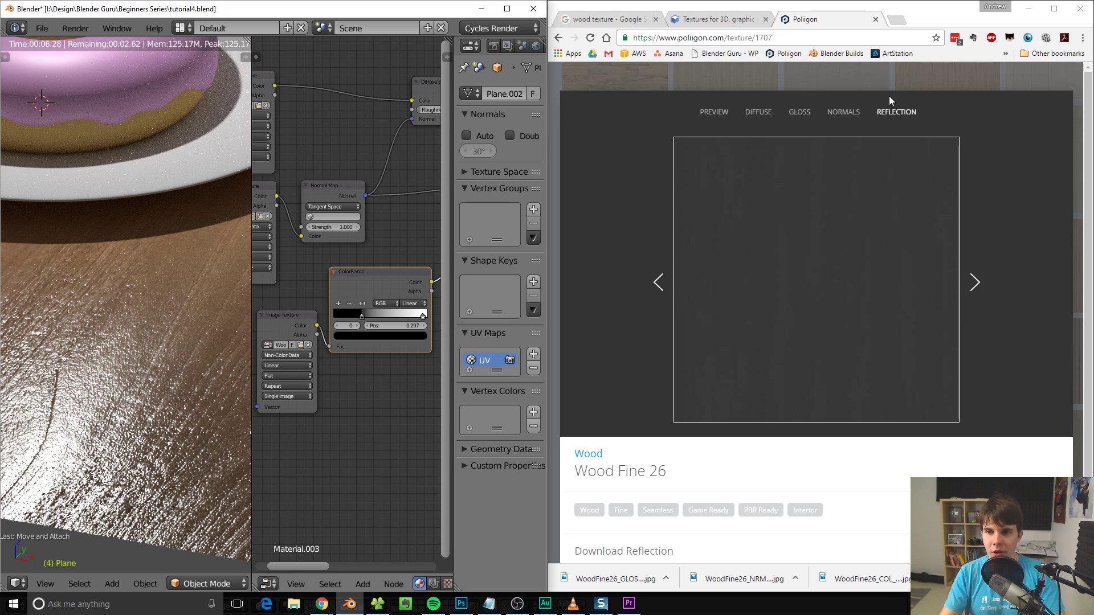
# Step: Download the 3072x3072 Wood Fine 26 reflection map and add it to the table's material as an Image Texture node
pyautogui.scroll(-1, 893, 454)
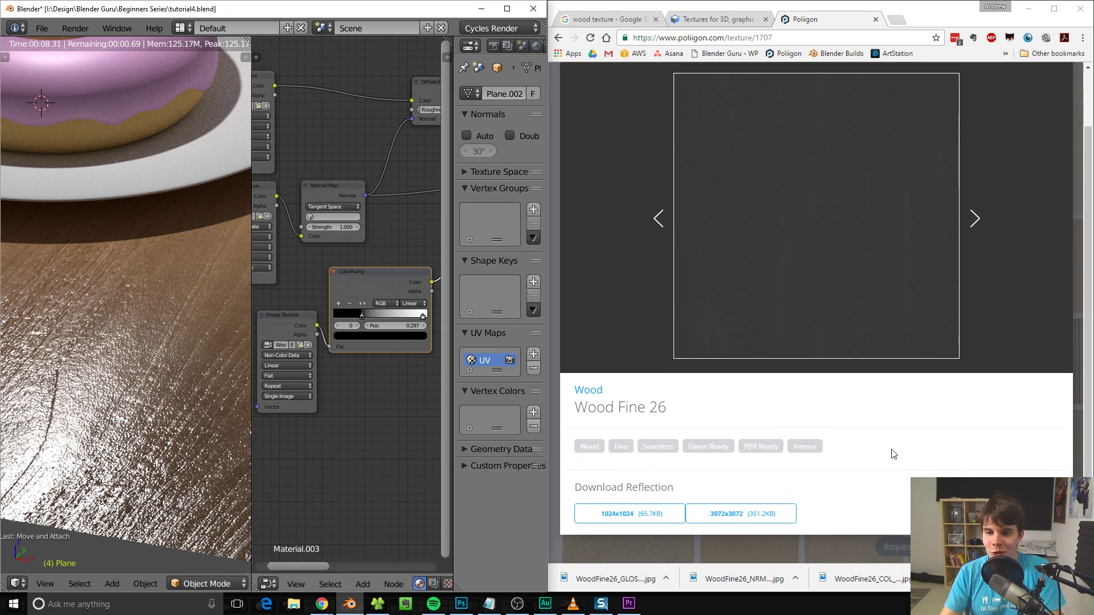
pyautogui.click(735, 521)
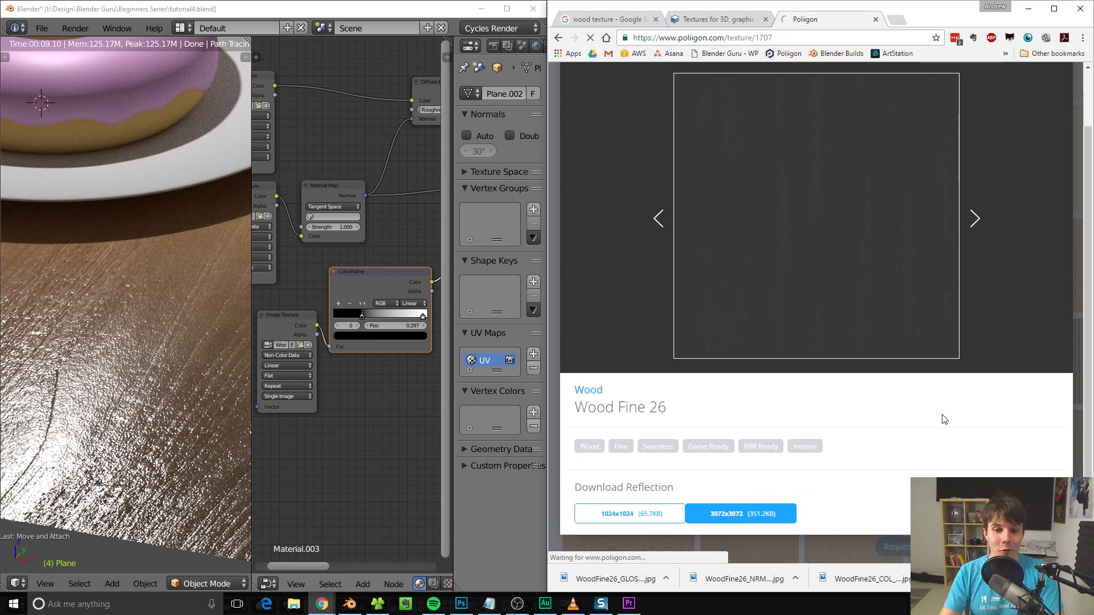
pyautogui.scroll(-6, 333, 368)
pyautogui.moveTo(370, 265); pyautogui.dragTo(316, 356, button='middle')
pyautogui.scroll(4, 339, 357)
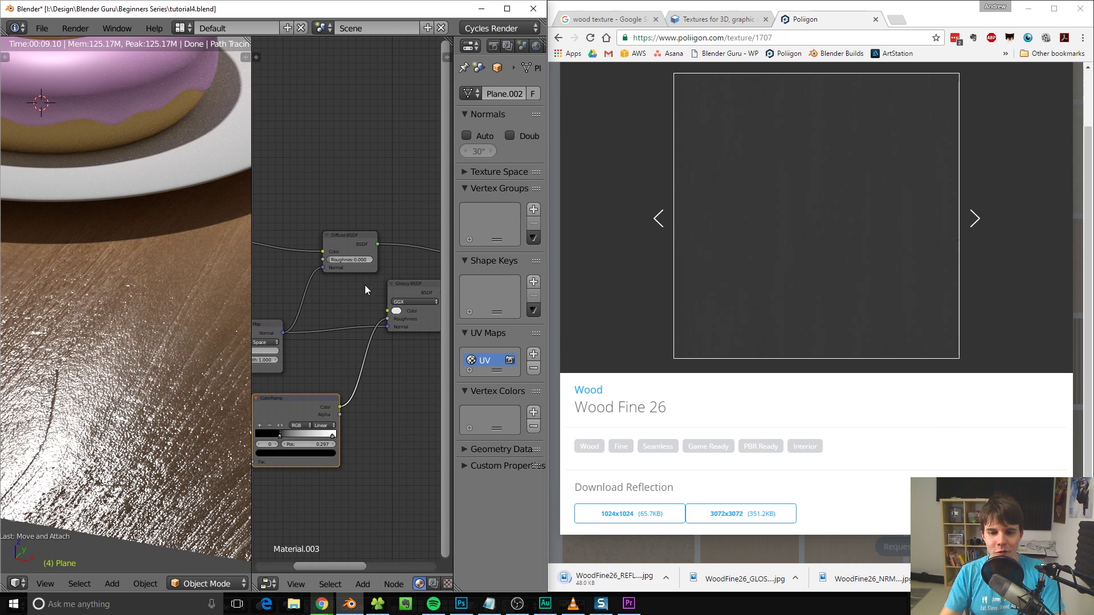
pyautogui.moveTo(365, 285); pyautogui.dragTo(297, 300, button='middle')
pyautogui.scroll(4, 303, 290)
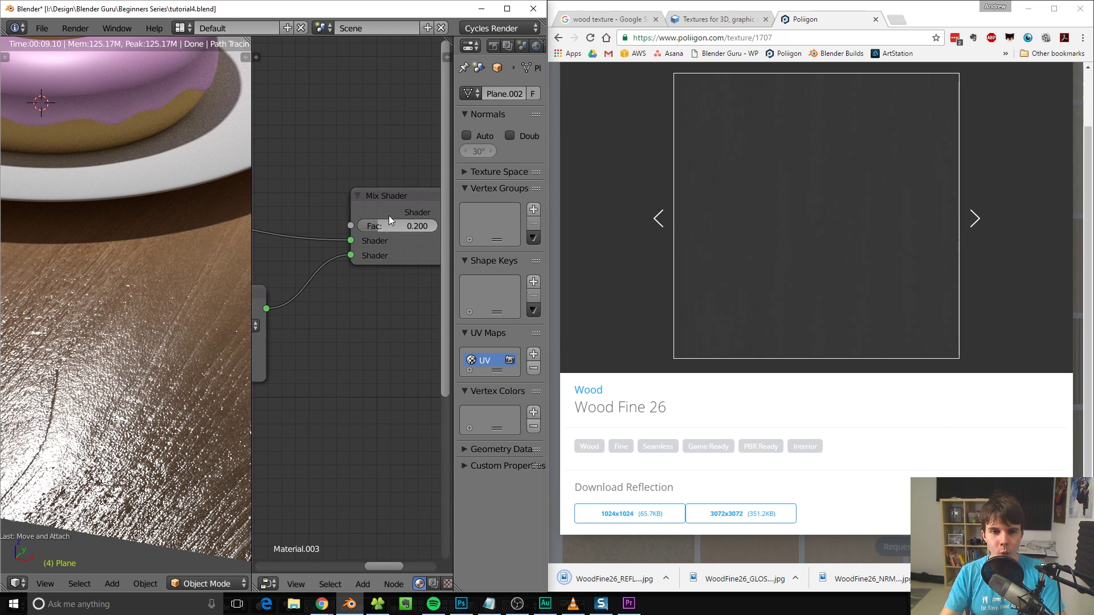
pyautogui.moveTo(392, 201); pyautogui.dragTo(401, 205)
pyautogui.moveTo(604, 579); pyautogui.dragTo(320, 143)
# Step: Place the reflection texture node above the shader nodes and connect its Color output to the Mix Shader's Fac
pyautogui.moveTo(317, 141); pyautogui.dragTo(383, 177, button='middle')
pyautogui.scroll(-4, 370, 220)
pyautogui.moveTo(365, 241); pyautogui.dragTo(339, 233, button='middle')
pyautogui.moveTo(404, 136); pyautogui.dragTo(263, 141)
pyautogui.moveTo(263, 142); pyautogui.dragTo(295, 162, button='middle')
pyautogui.scroll(-1, 295, 162)
pyautogui.moveTo(336, 146); pyautogui.dragTo(407, 278)
# Step: Set the reflection texture's color space to Non-Color Data and check the table render
pyautogui.click(307, 177)
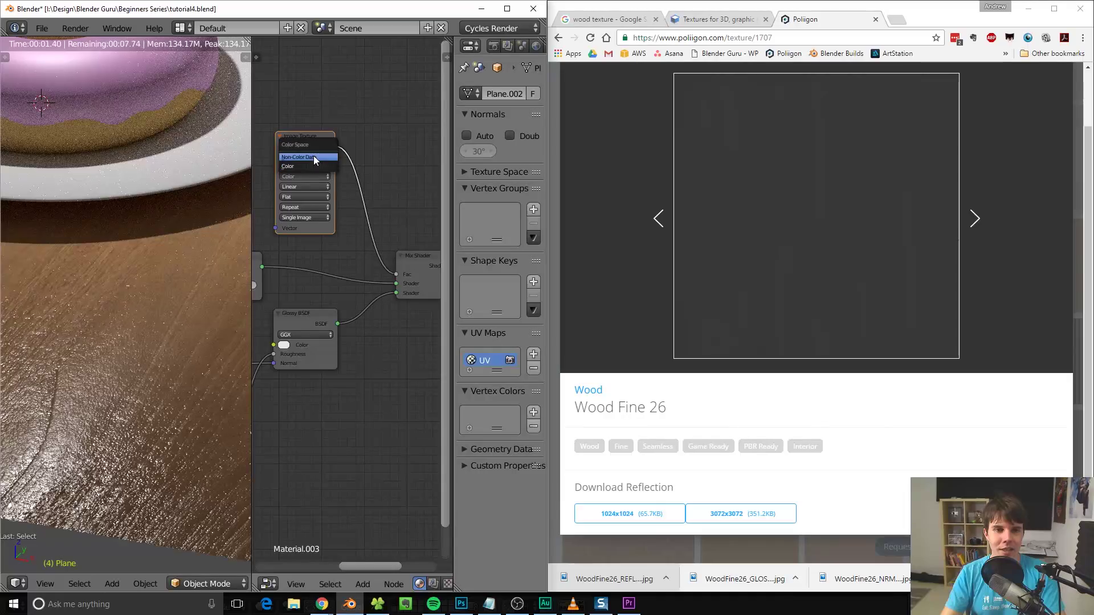
pyautogui.click(314, 157)
pyautogui.scroll(-5, 150, 382)
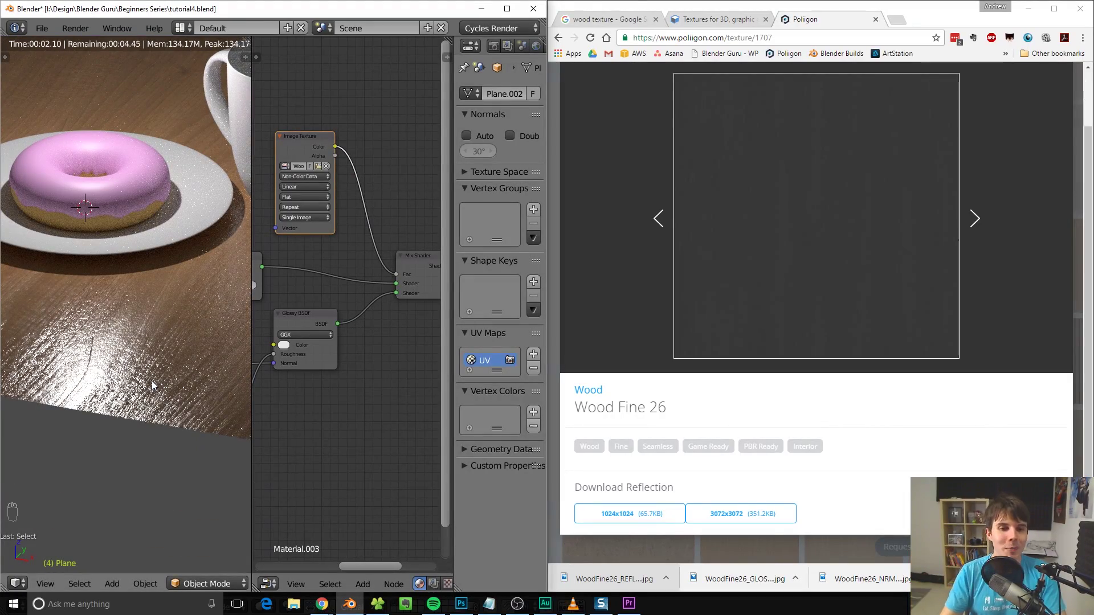
# Step: Align the reflection texture, Diffuse BSDF and Glossy BSDF nodes in one column and review the rendered table
pyautogui.moveTo(258, 282); pyautogui.dragTo(298, 253, button='middle')
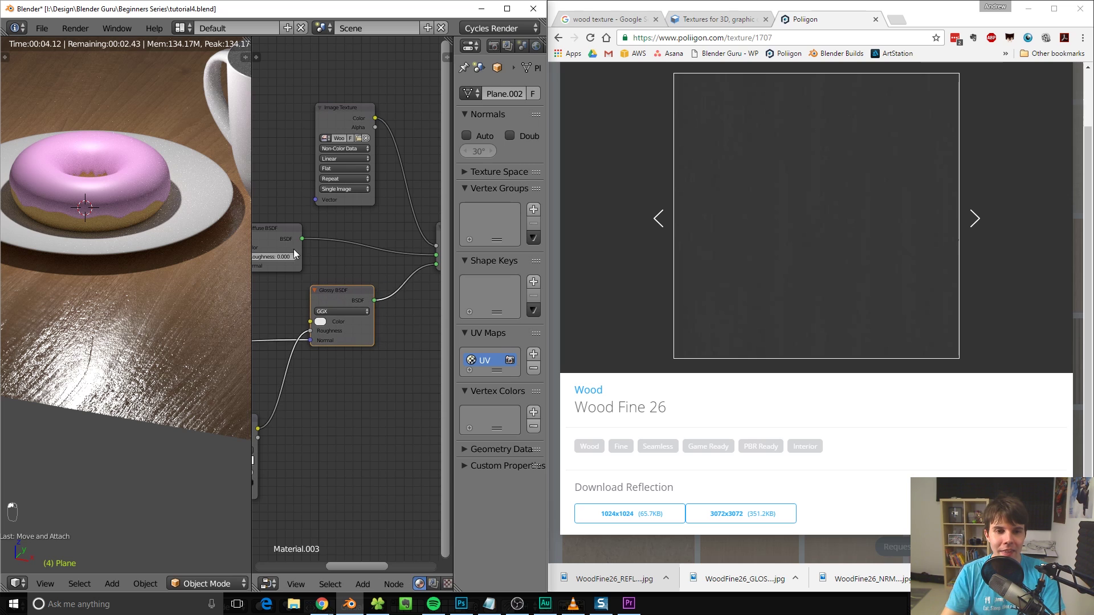
pyautogui.moveTo(279, 237); pyautogui.dragTo(337, 237)
pyautogui.moveTo(349, 121); pyautogui.dragTo(345, 125)
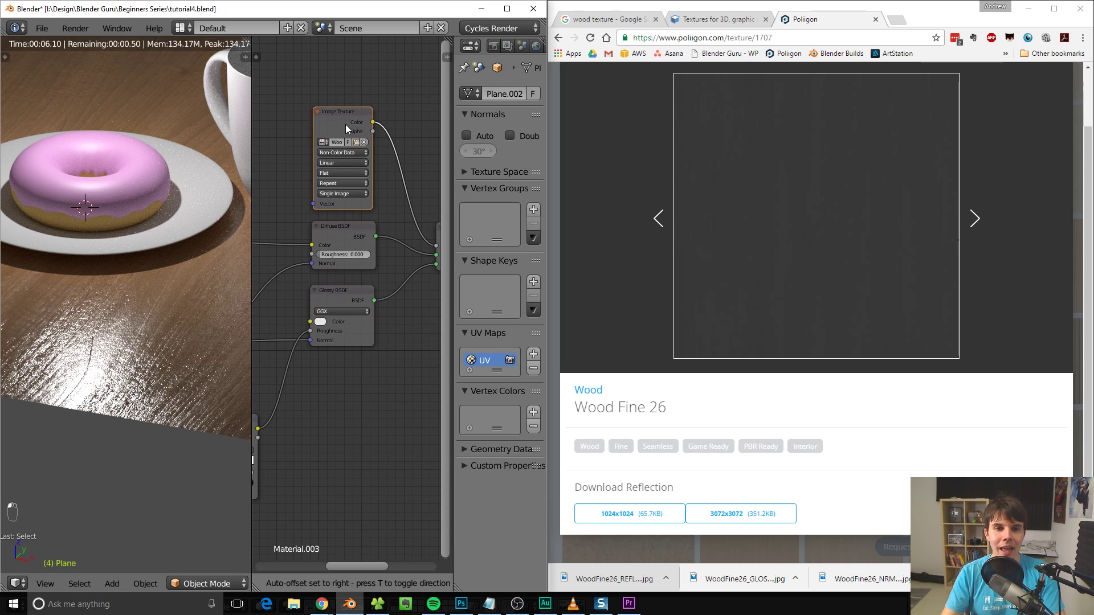
pyautogui.scroll(-3, 141, 320)
pyautogui.scroll(3, 129, 343)
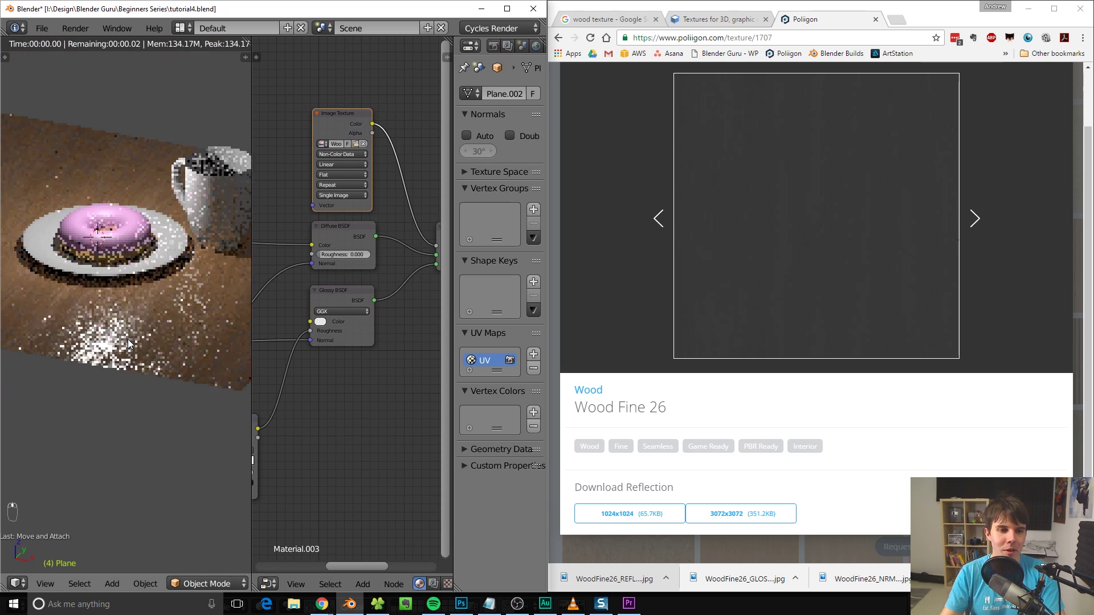
pyautogui.scroll(-2, 325, 165)
pyautogui.moveTo(324, 165); pyautogui.dragTo(392, 125, button='middle')
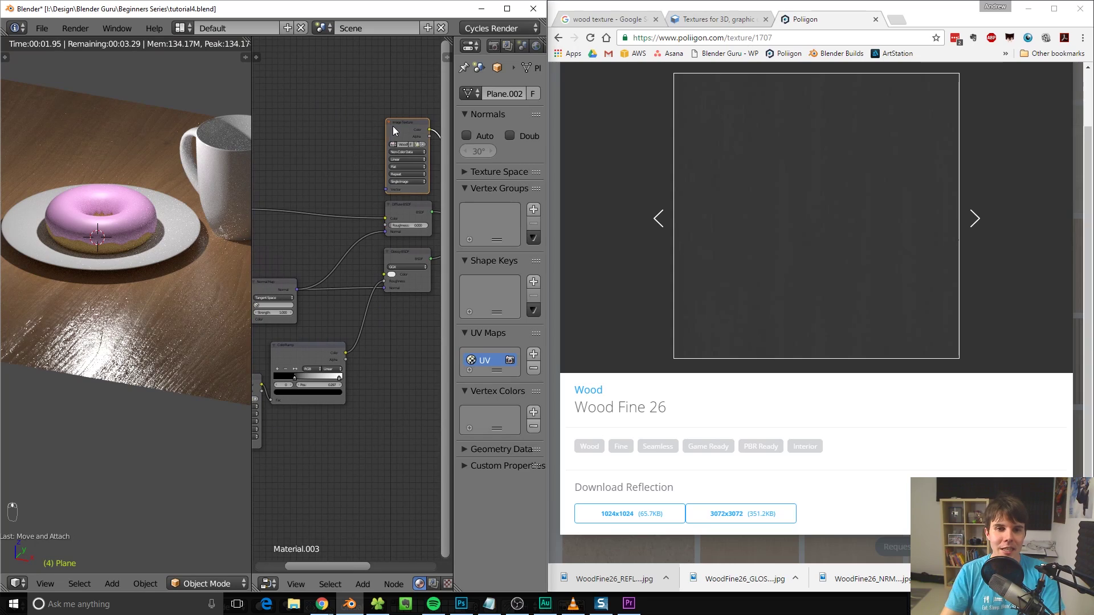
# Step: Delete the reflection texture, ColorRamp and gloss texture nodes from the table's material and maximize the window
pyautogui.moveTo(336, 443); pyautogui.dragTo(379, 331, button='middle')
pyautogui.click(317, 233)
pyautogui.press('x')
pyautogui.click(286, 275)
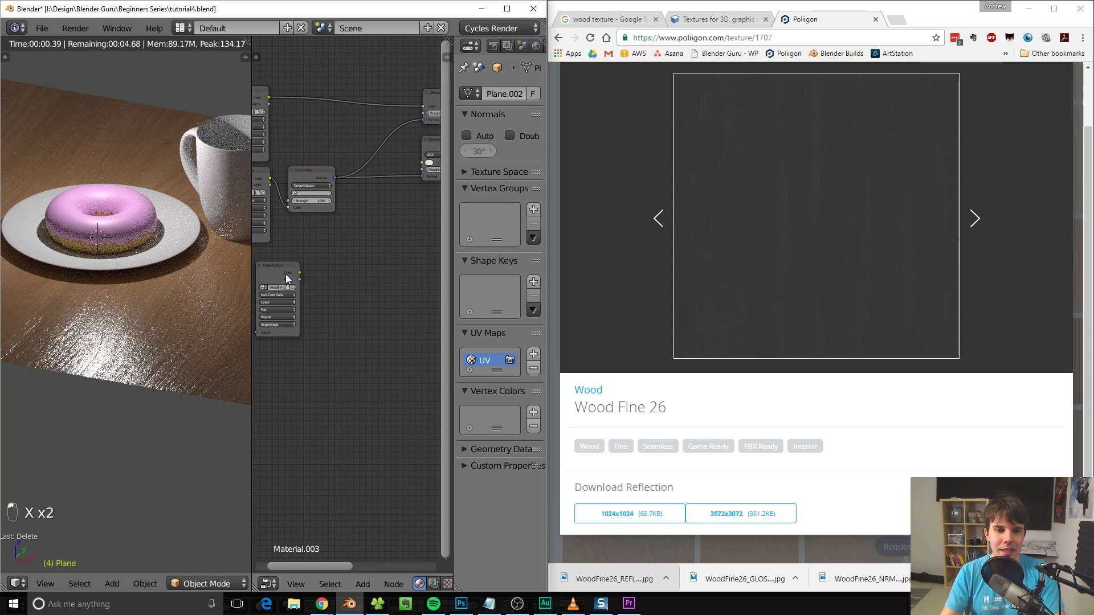
pyautogui.press('x')
pyautogui.moveTo(350, 240); pyautogui.dragTo(388, 273, button='middle')
pyautogui.scroll(-3, 287, 292)
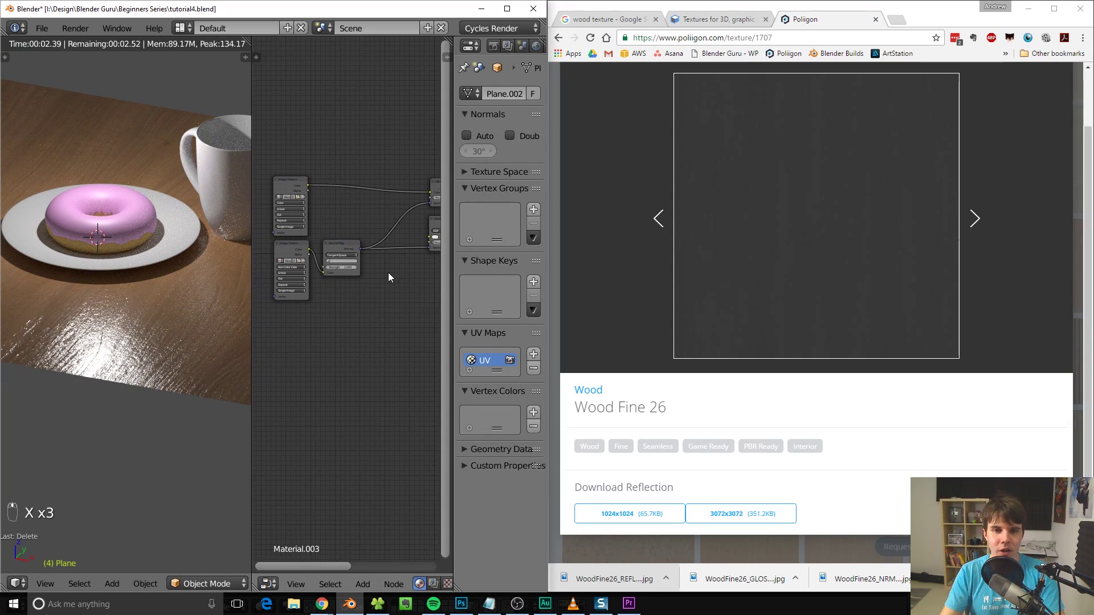
pyautogui.click(505, 9)
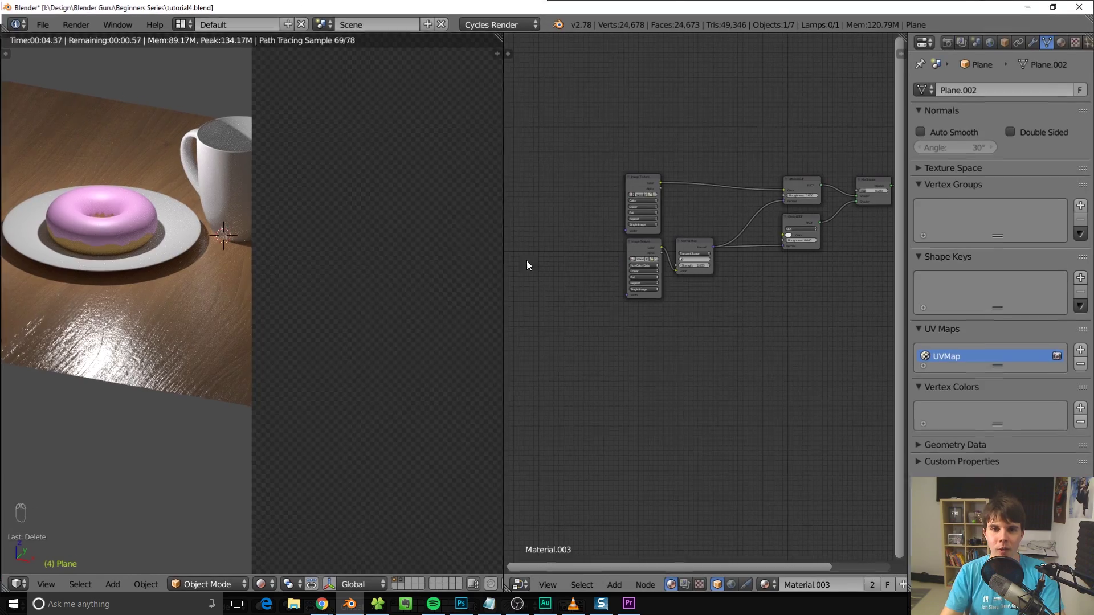
# Step: Set the table material's Glossy BSDF roughness to 0.090 and the Mix Shader's Fac to 0.070
pyautogui.scroll(5, 590, 322)
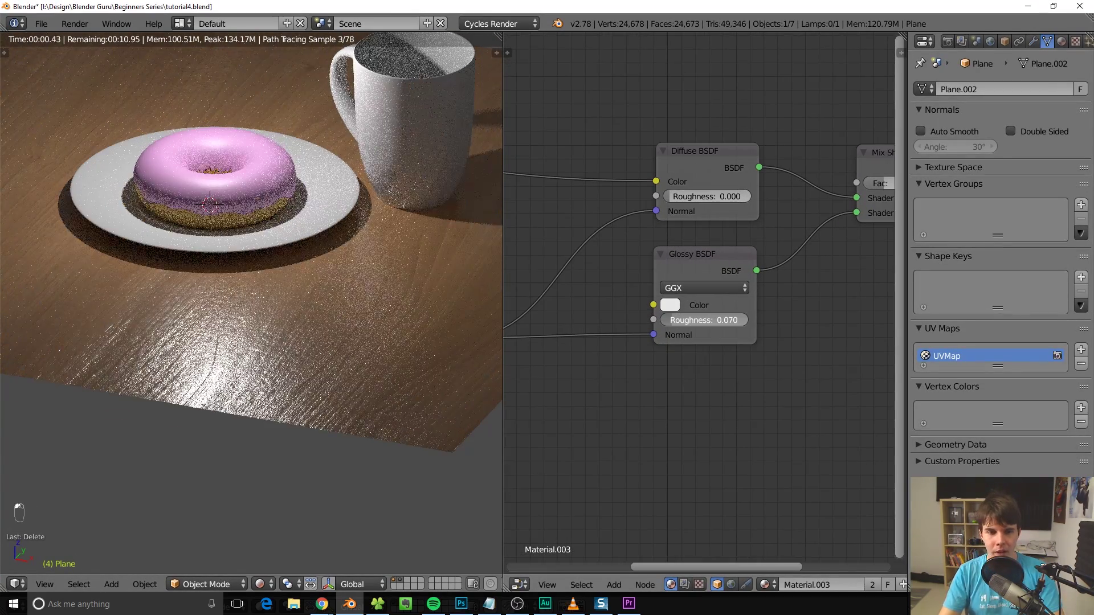
pyautogui.moveTo(676, 238); pyautogui.dragTo(570, 256, button='middle')
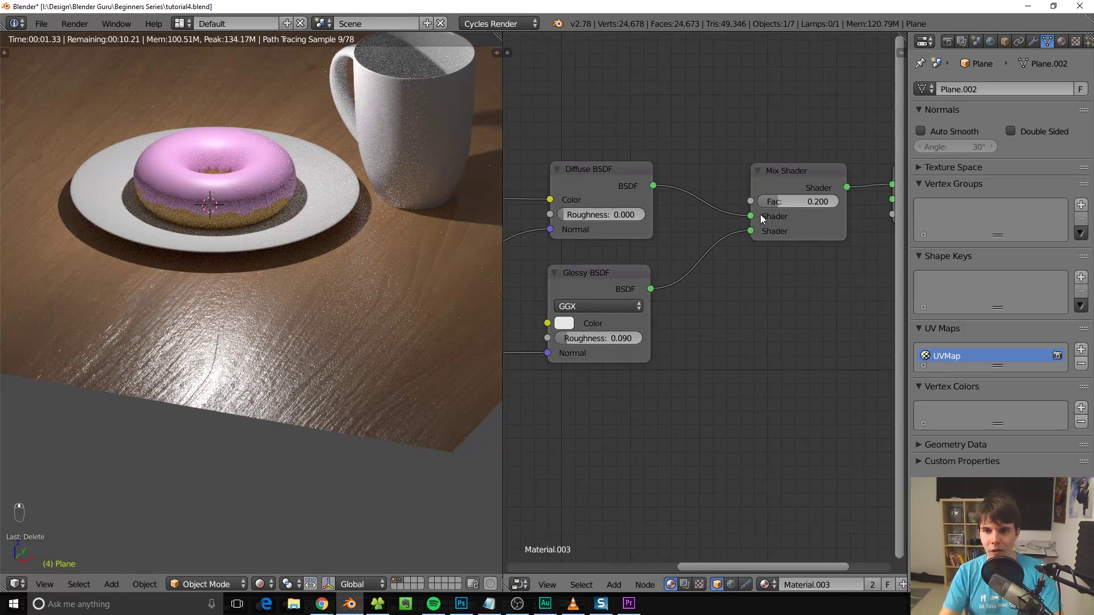
pyautogui.moveTo(778, 200); pyautogui.dragTo(767, 200)
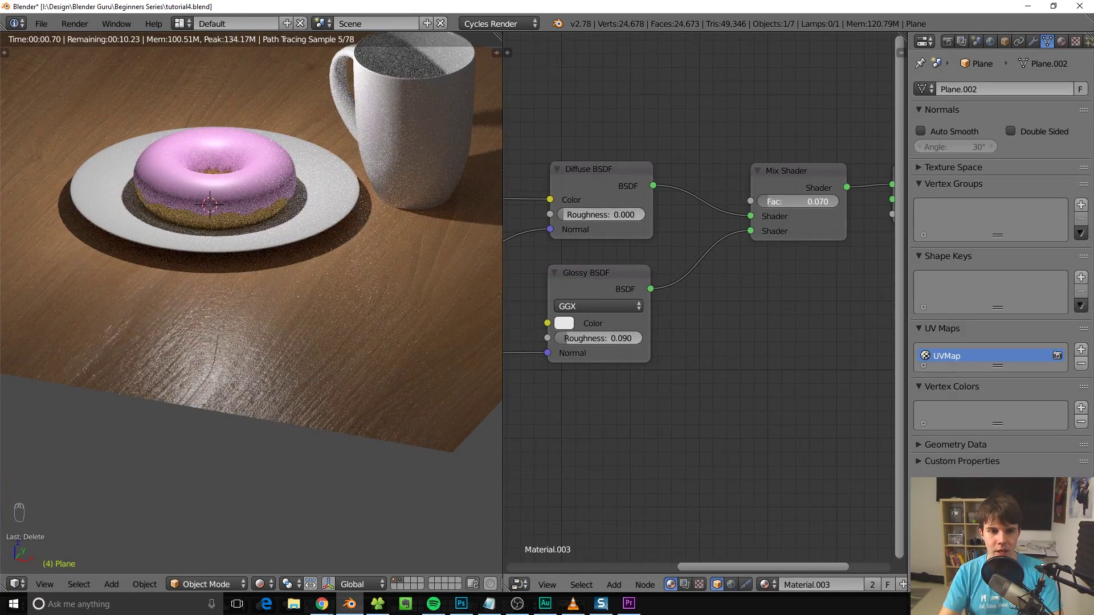
# Step: Set the table's Glossy BSDF roughness to 0.140 and check the highlight in the render
pyautogui.moveTo(399, 353); pyautogui.dragTo(328, 384, button='middle')
pyautogui.scroll(-2, 328, 384)
pyautogui.moveTo(604, 338); pyautogui.dragTo(612, 338)
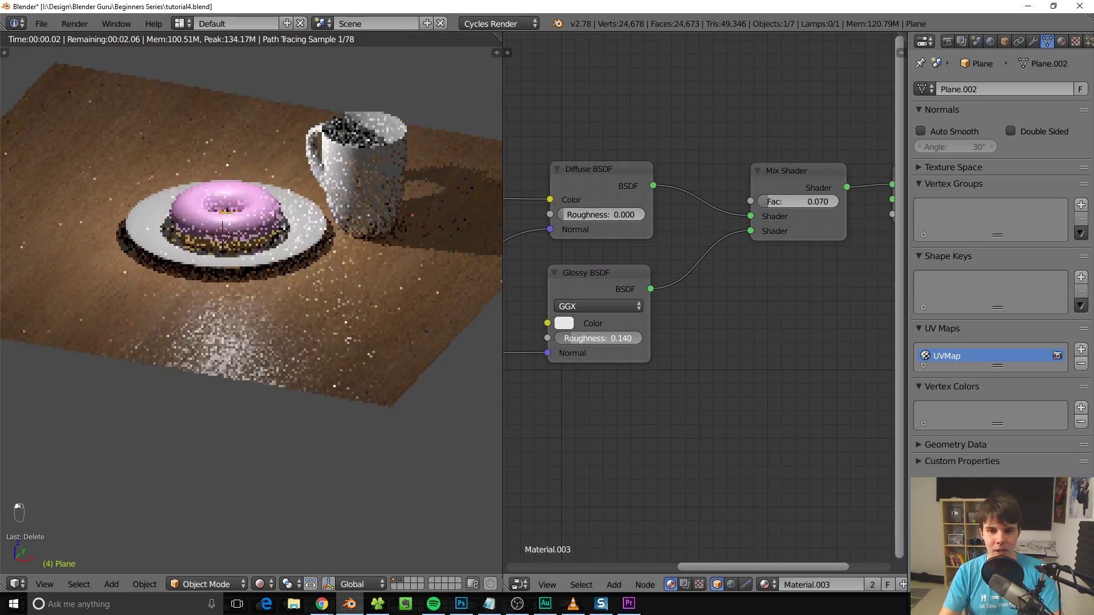
pyautogui.moveTo(235, 381); pyautogui.dragTo(206, 353, button='middle')
pyautogui.scroll(3, 269, 324)
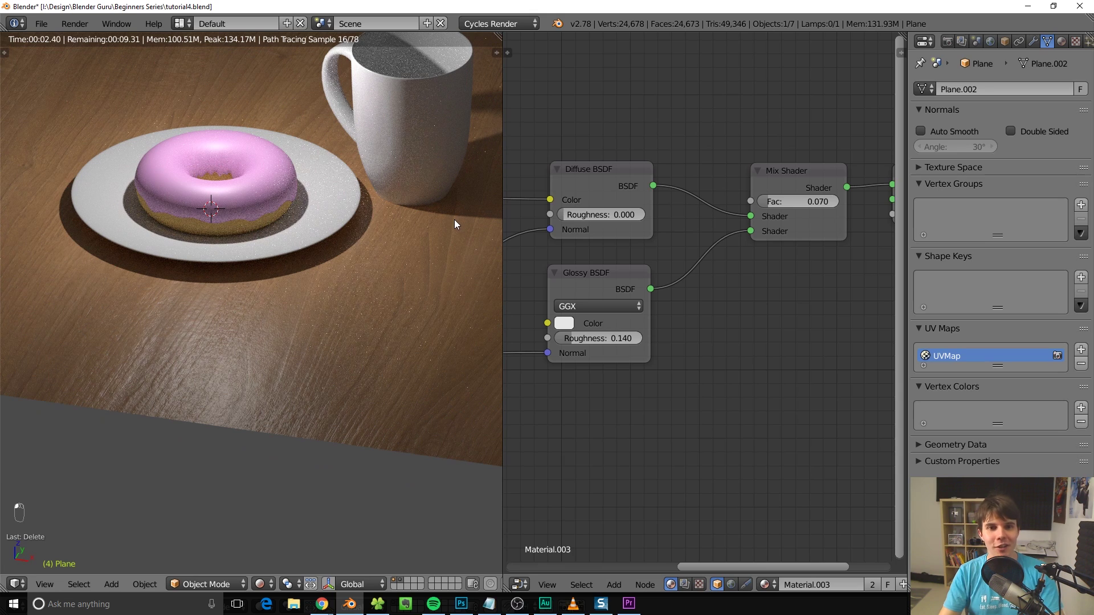
pyautogui.scroll(-2, 362, 303)
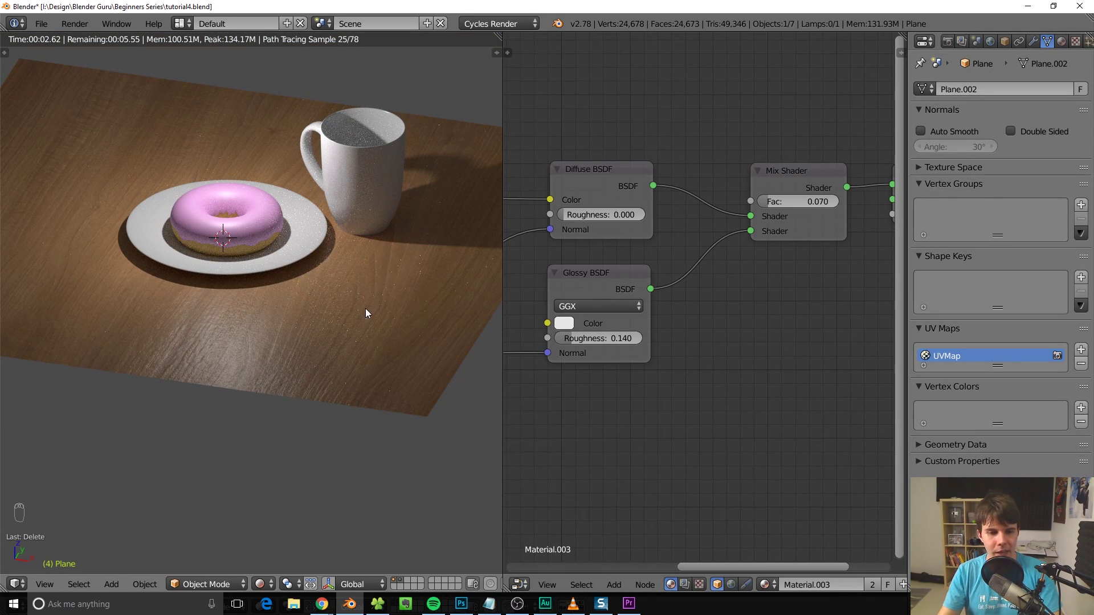
# Step: Make the window full screen and examine the rendered table with the plate and mug
pyautogui.hotkey('alt', 'F11')
pyautogui.scroll(1, 334, 319)
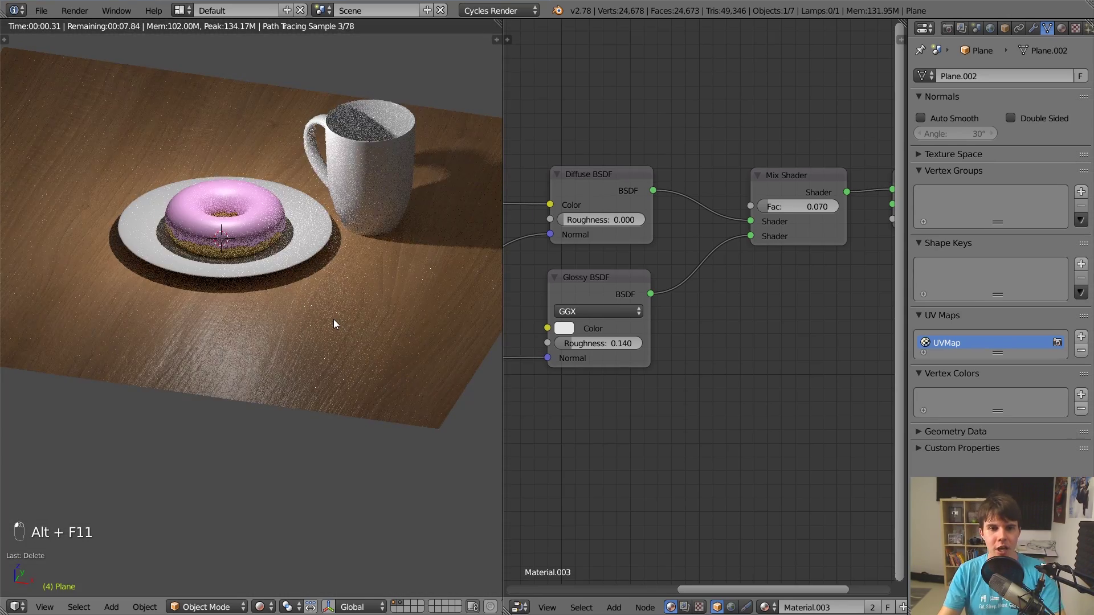
pyautogui.scroll(-1, 334, 319)
pyautogui.scroll(2, 333, 319)
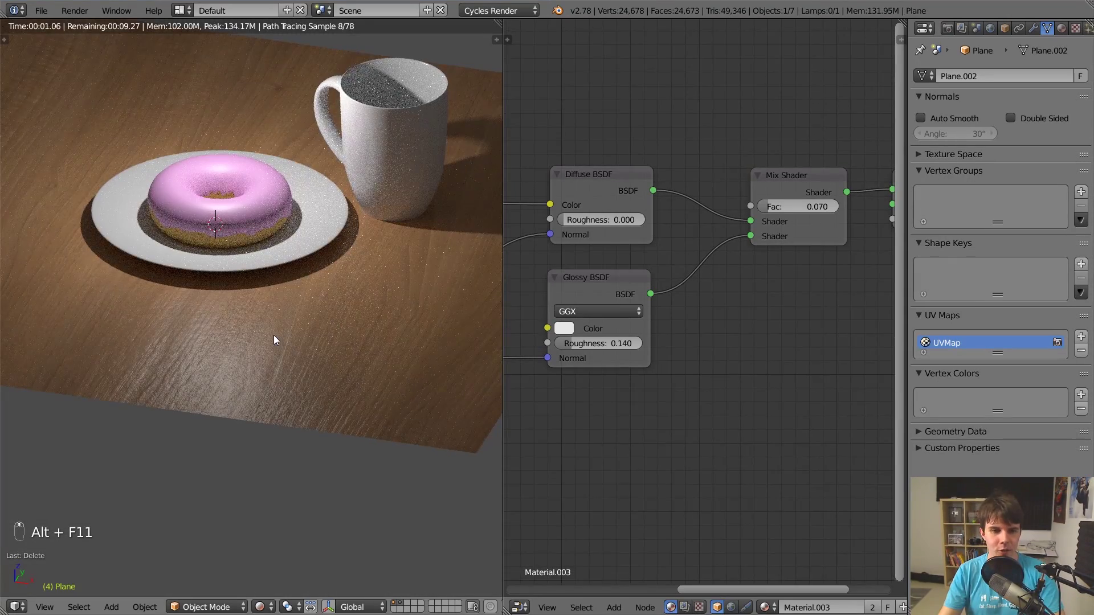
pyautogui.scroll(-1, 275, 336)
pyautogui.scroll(-1, 707, 325)
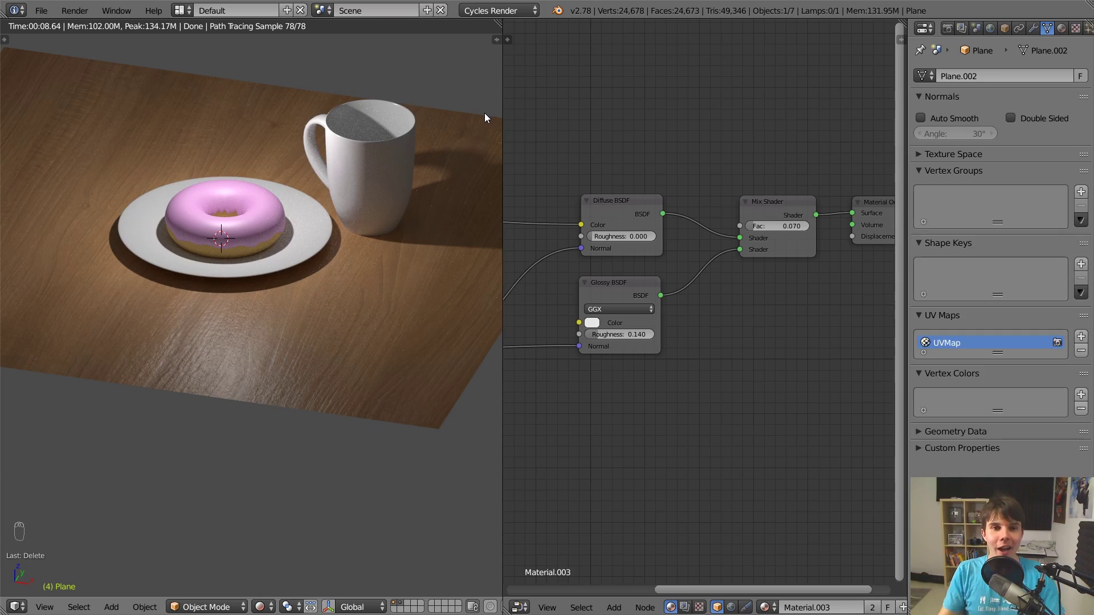
# Step: Select the donut's pink icing to bring up its material nodes
pyautogui.scroll(3, 287, 207)
pyautogui.scroll(-1, 291, 371)
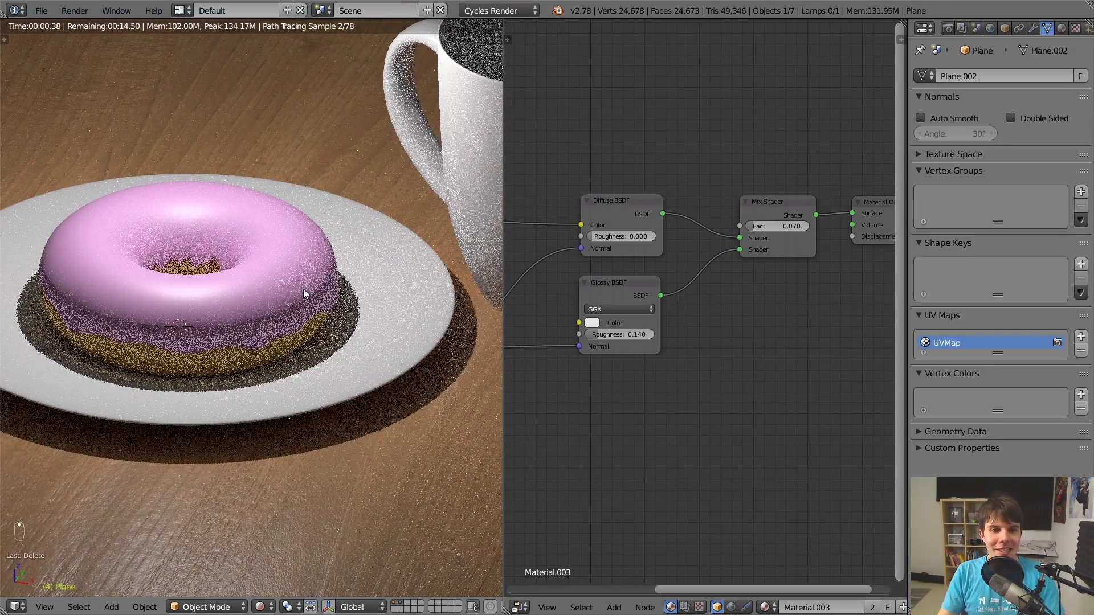
pyautogui.rightClick(304, 289)
pyautogui.moveTo(647, 302); pyautogui.dragTo(564, 319, button='middle')
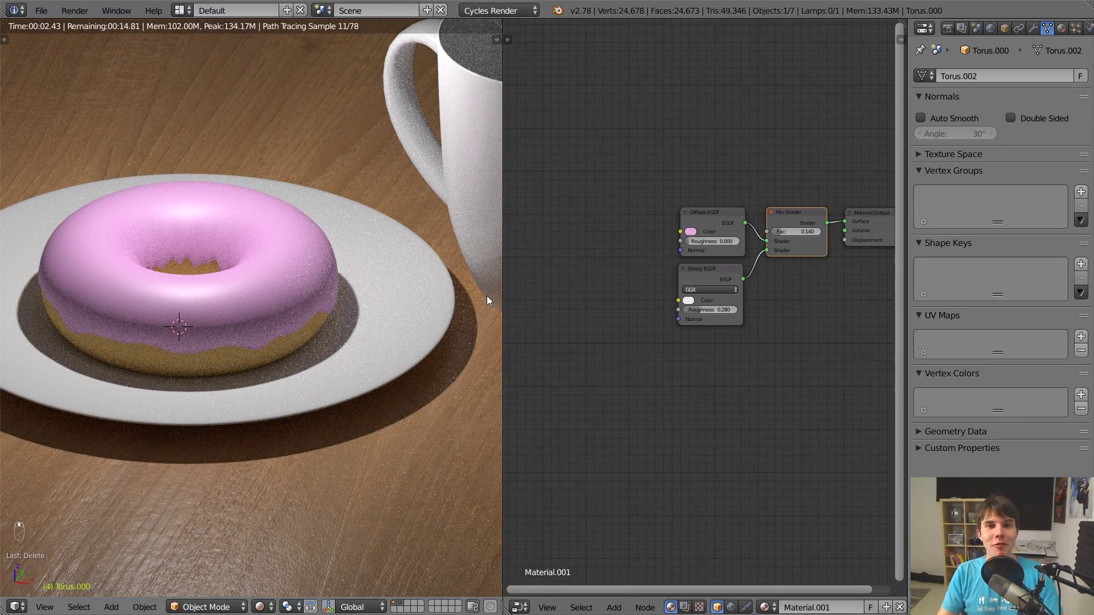
# Step: Switch to the Poliigon site in Chrome, leave the open wood texture and search for camo textures
pyautogui.hotkey('alt', 'Tab')
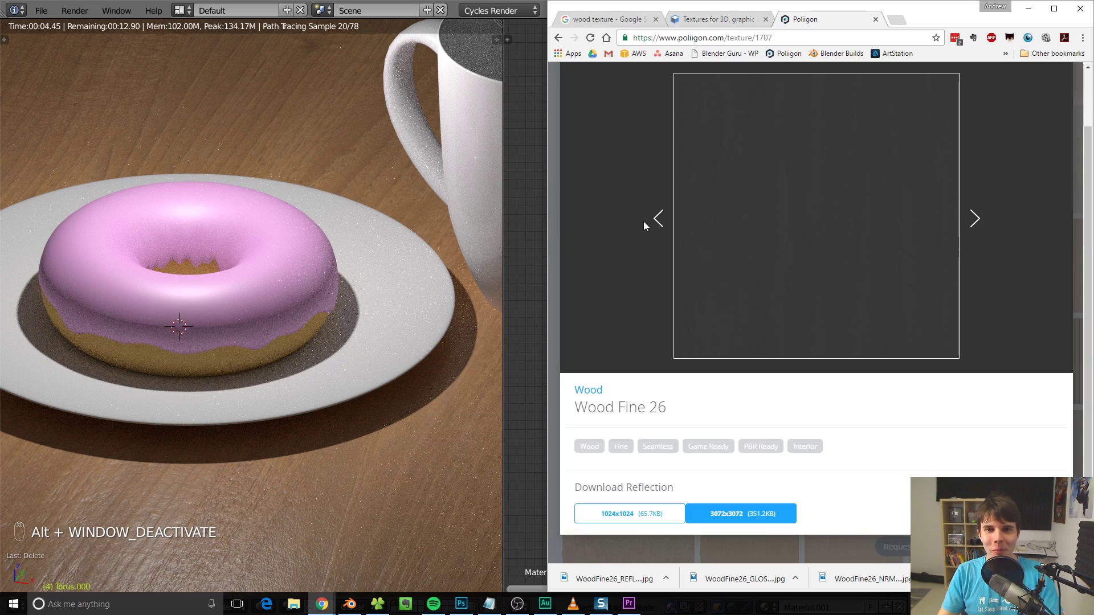
pyautogui.scroll(2, 641, 201)
pyautogui.click(977, 81)
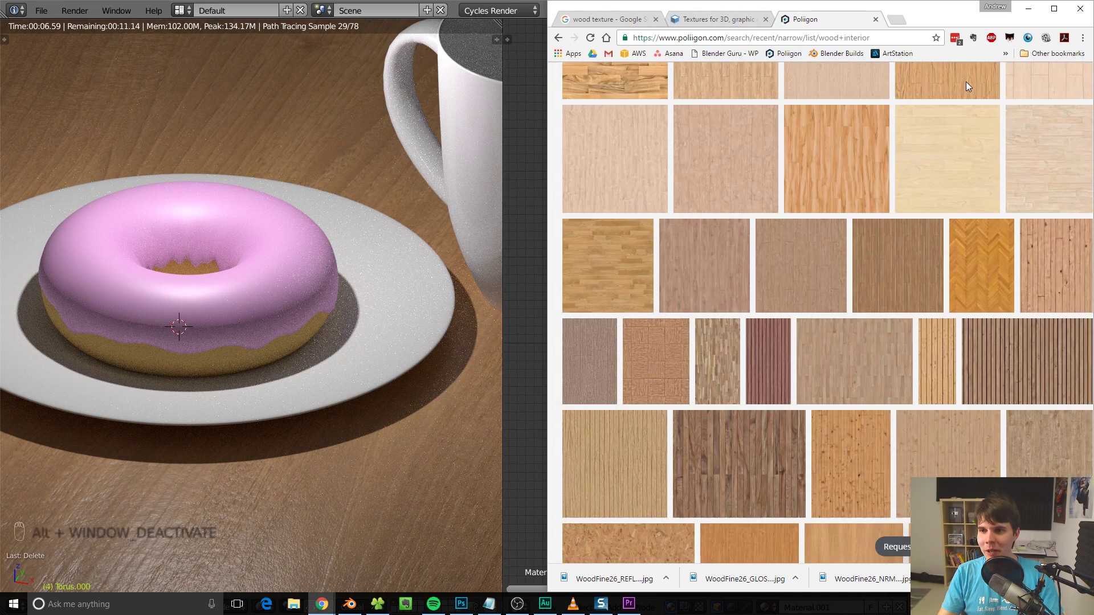
pyautogui.scroll(2, 860, 166)
pyautogui.click(847, 172)
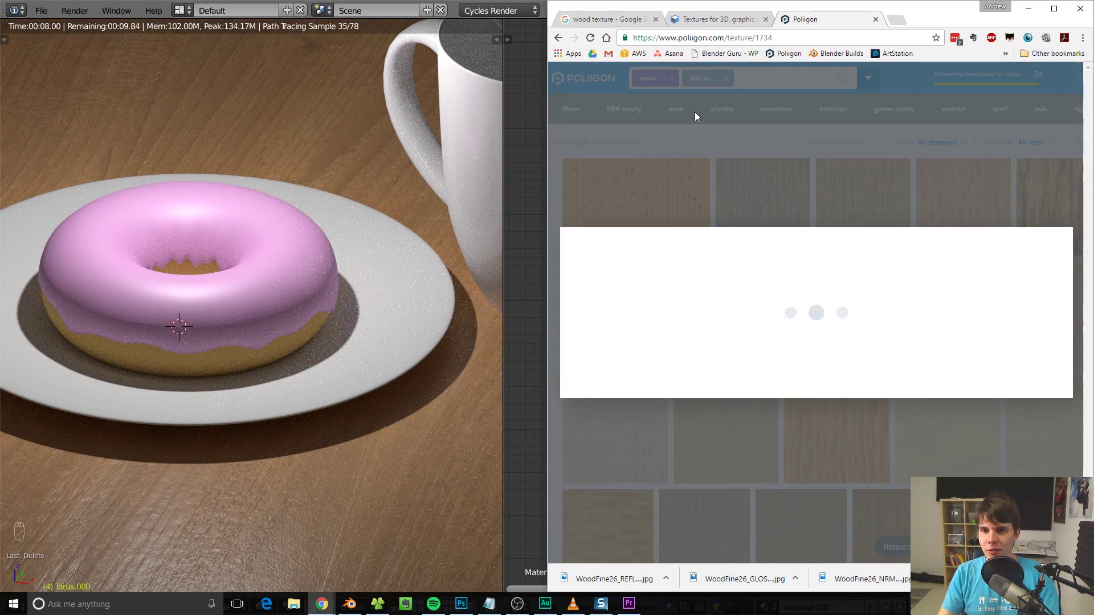
pyautogui.click(695, 112)
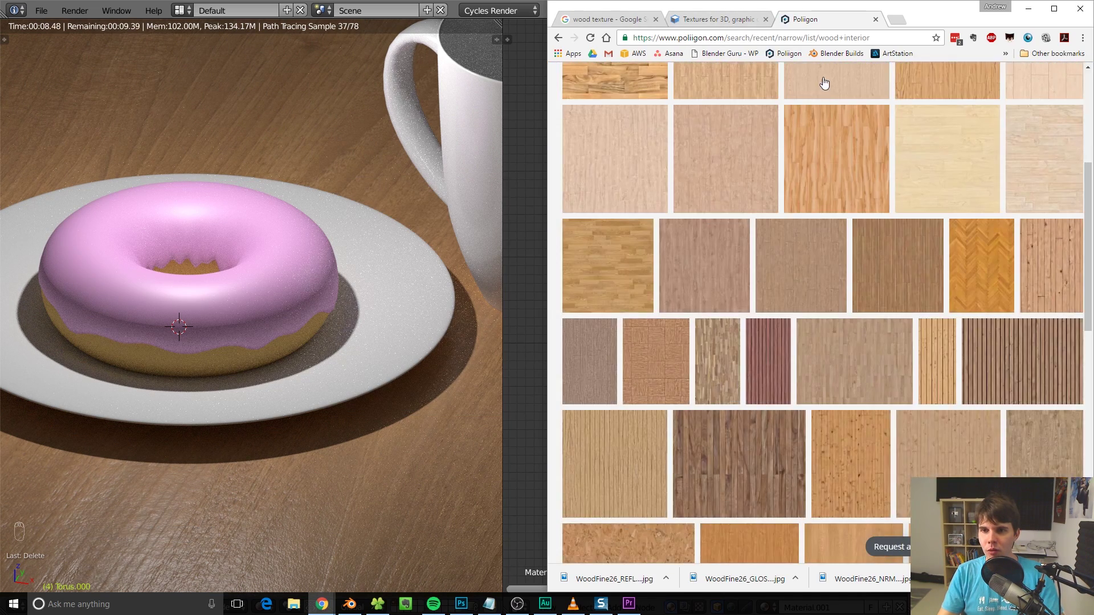
pyautogui.scroll(3, 795, 117)
pyautogui.click(727, 78)
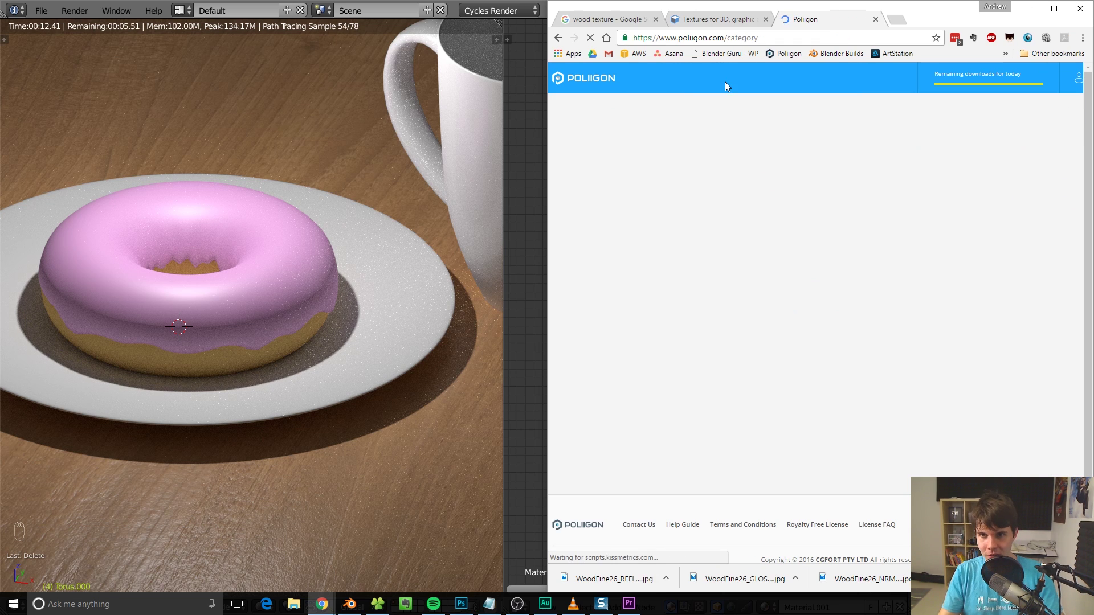
pyautogui.click(745, 70)
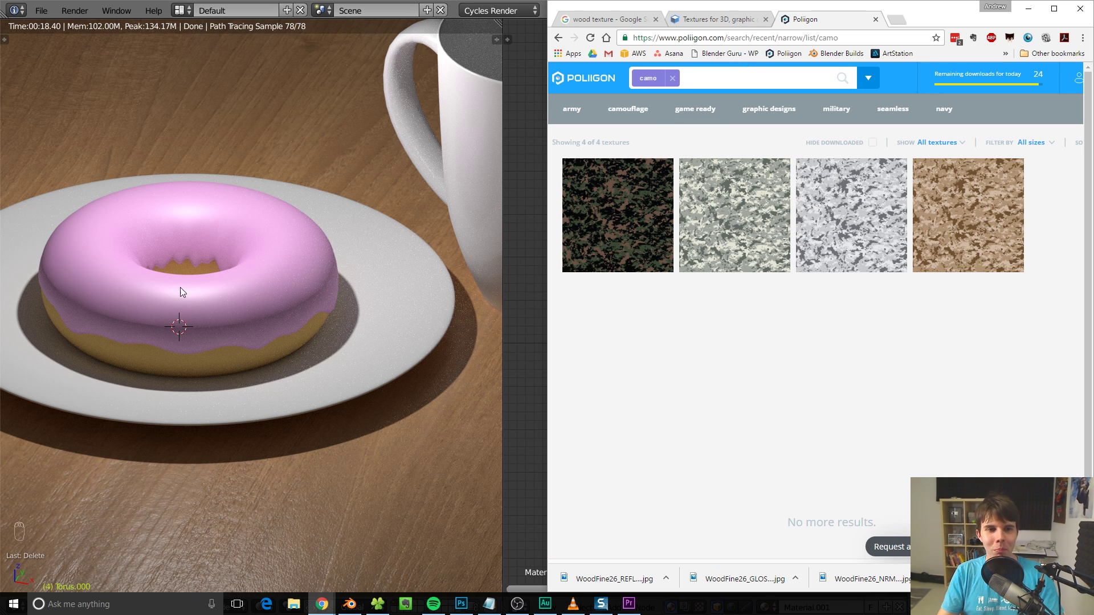
# Step: Open the Graphic Design Camo US Army 01 texture and download its 1024x1024 diffuse map
pyautogui.click(751, 231)
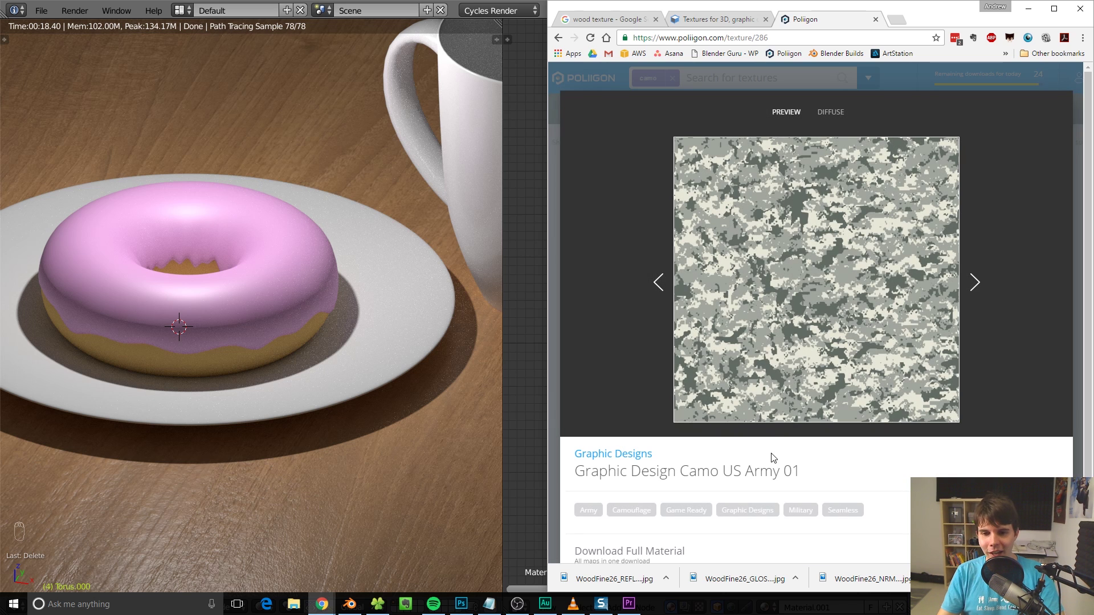
pyautogui.scroll(-1, 773, 457)
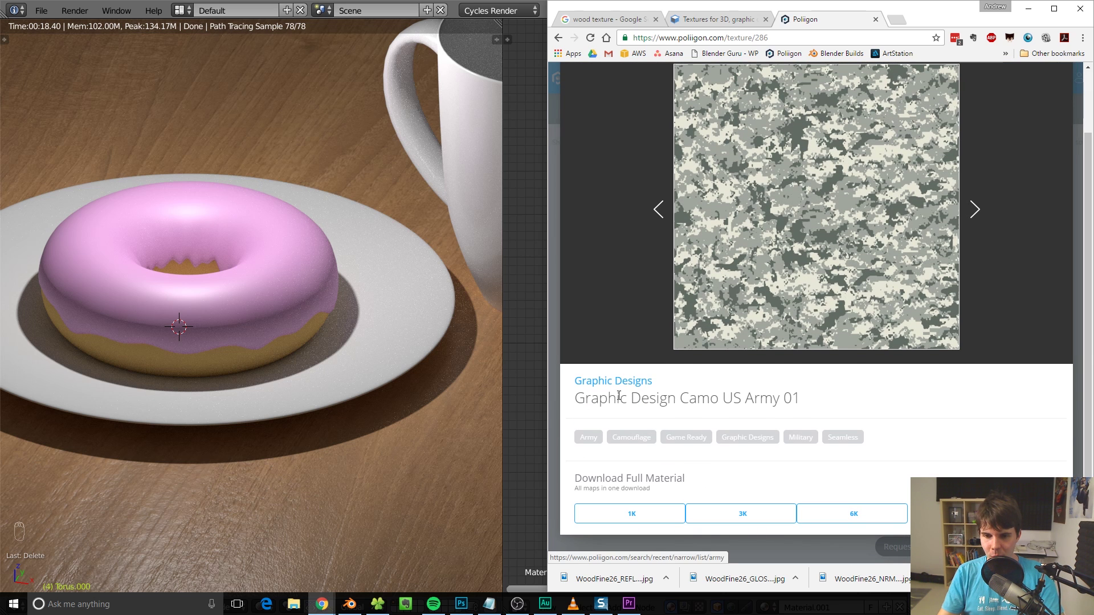
pyautogui.scroll(1, 619, 395)
pyautogui.scroll(-1, 817, 297)
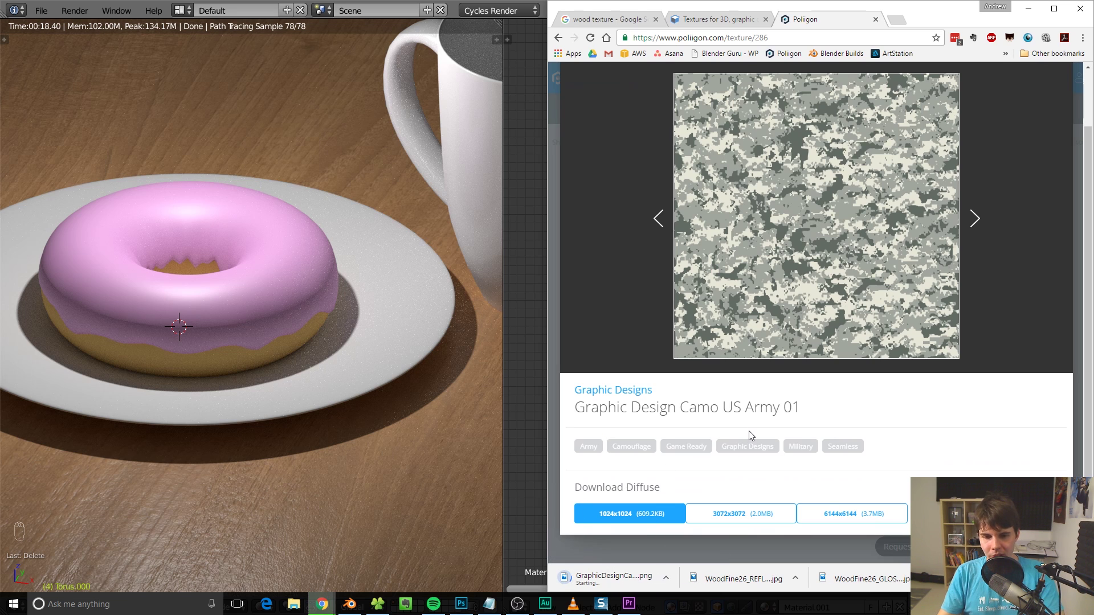
# Step: Widen Blender's node editor and add the downloaded camo image to the icing's material as an Image Texture node
pyautogui.moveTo(502, 76); pyautogui.dragTo(375, 76)
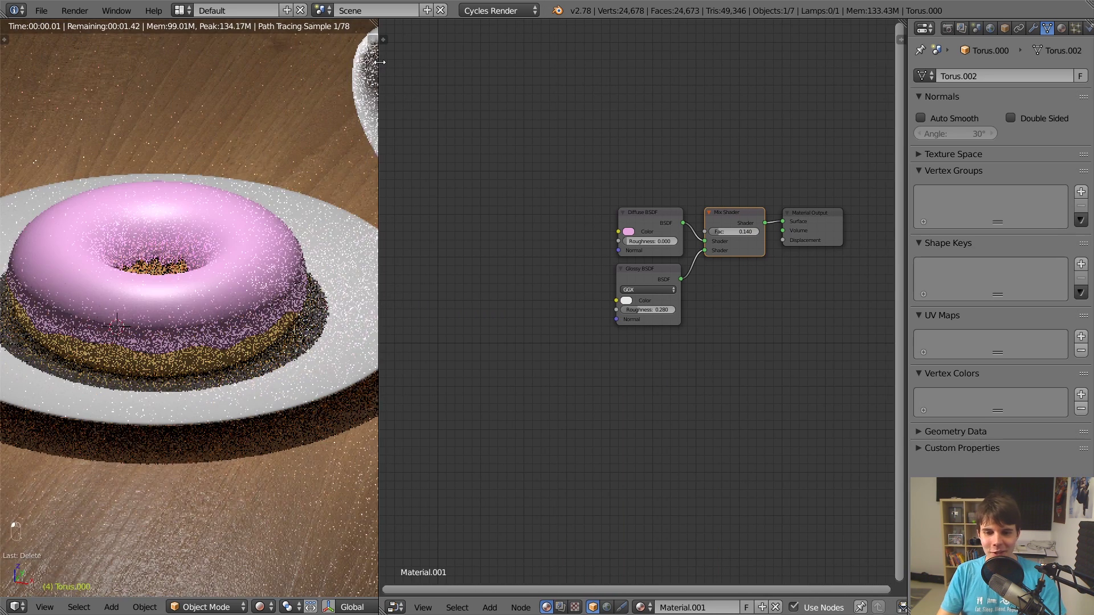
pyautogui.hotkey('alt', 'Tab')
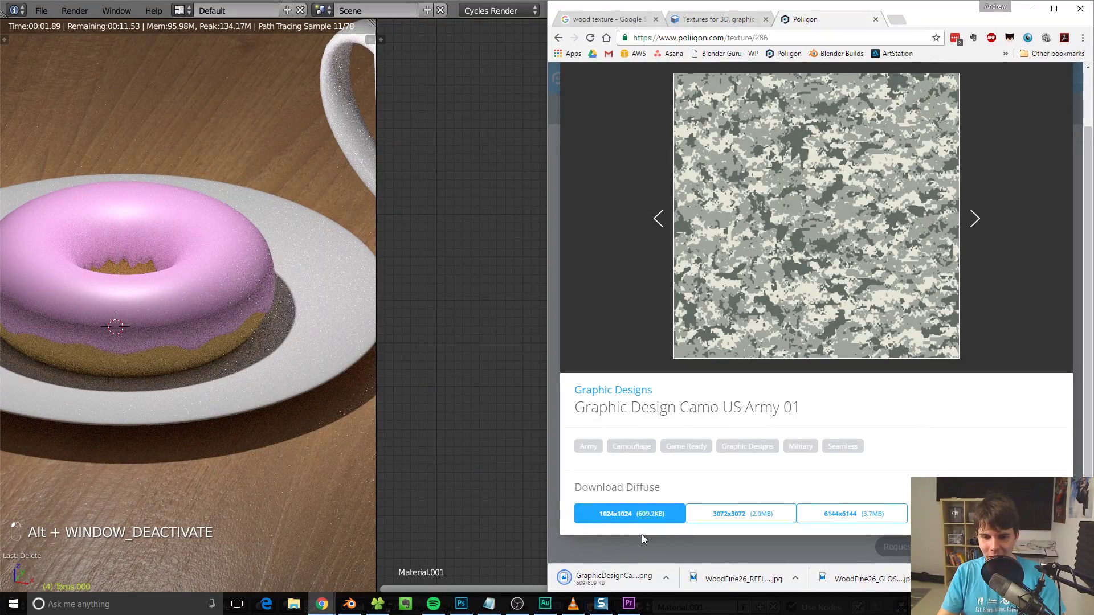
pyautogui.click(248, 262)
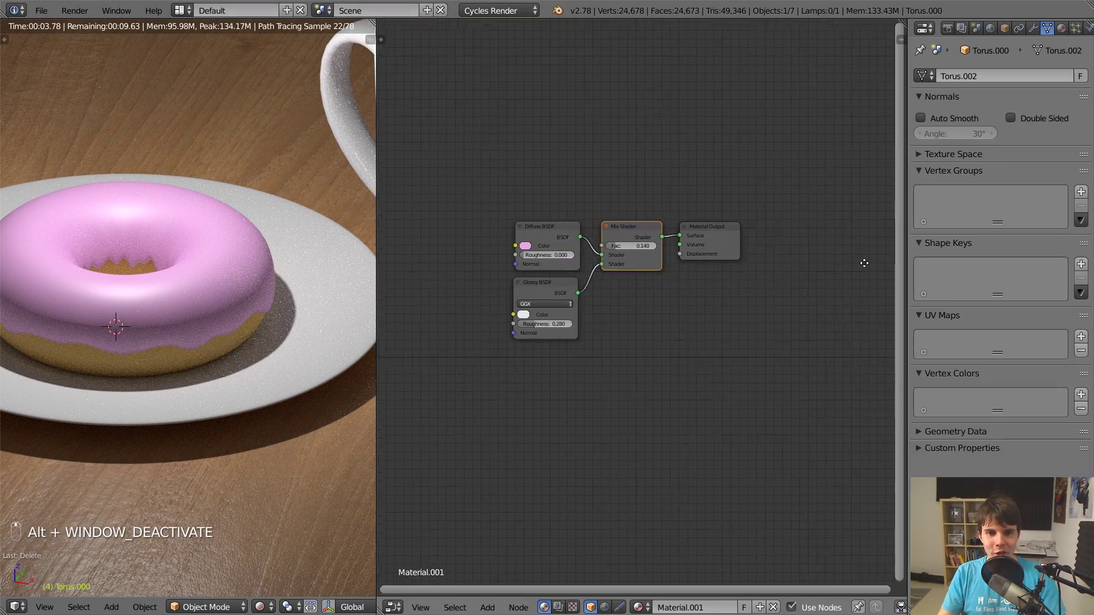
pyautogui.hotkey('alt', 'Tab')
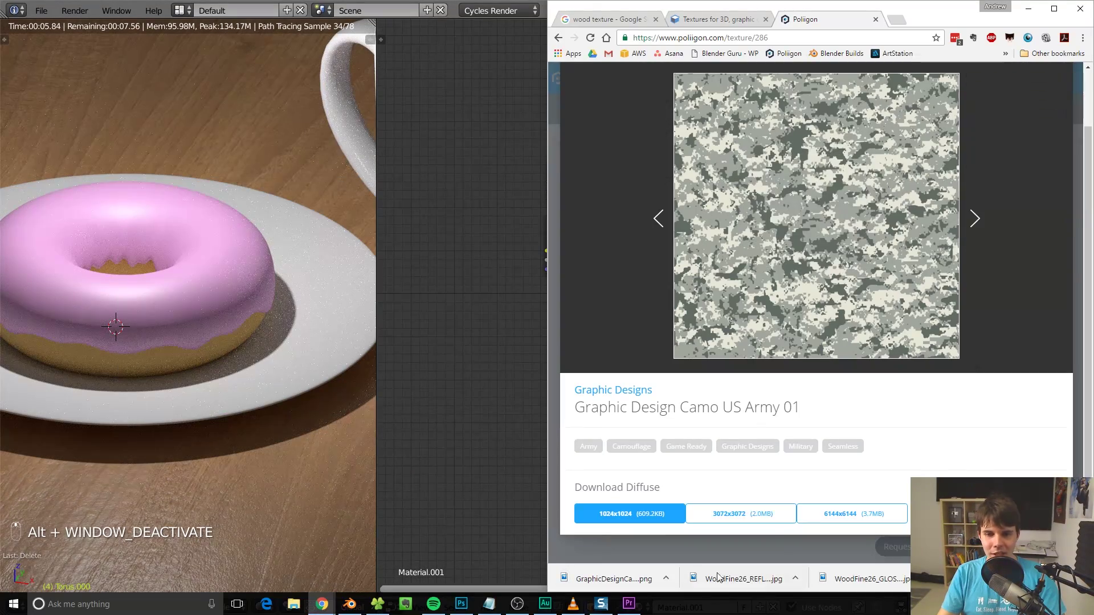
pyautogui.moveTo(431, 237); pyautogui.dragTo(608, 157)
pyautogui.click(468, 118)
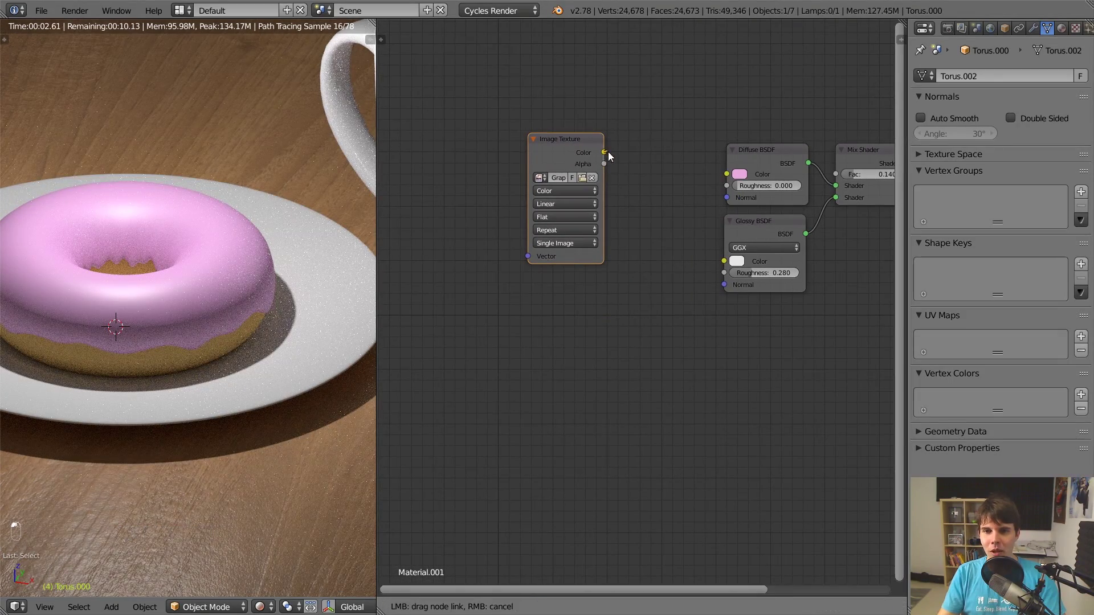
# Step: Connect the camo texture's Color output to the Diffuse BSDF's Color and inspect the icing in the render
pyautogui.moveTo(730, 171); pyautogui.dragTo(730, 170)
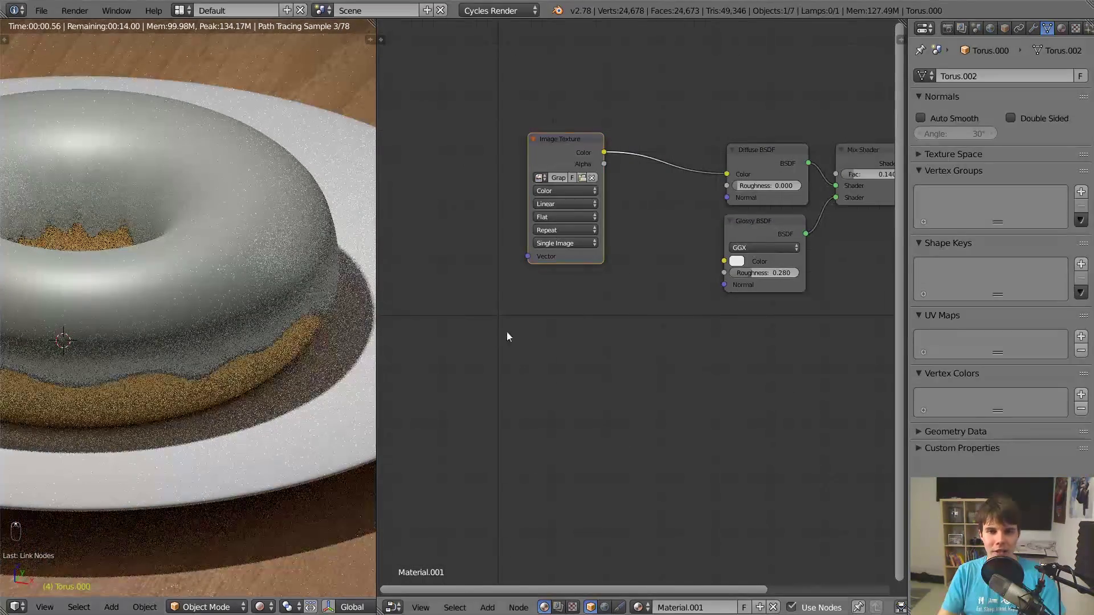
pyautogui.scroll(-2, 239, 251)
pyautogui.keyDown('shift'); pyautogui.moveTo(108, 258); pyautogui.dragTo(190, 245, button='middle'); pyautogui.keyUp('shift')
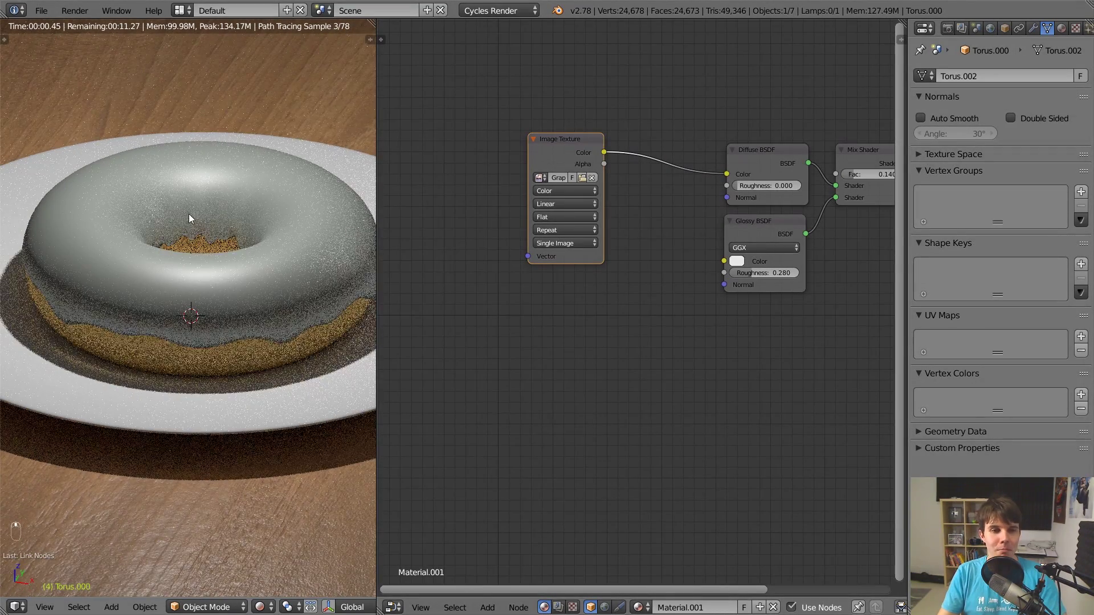
pyautogui.scroll(2, 565, 246)
pyautogui.scroll(-2, 564, 246)
# Step: Add a Texture Coordinate node and place it before the camo Image Texture node
pyautogui.moveTo(564, 246); pyautogui.dragTo(661, 251, button='middle')
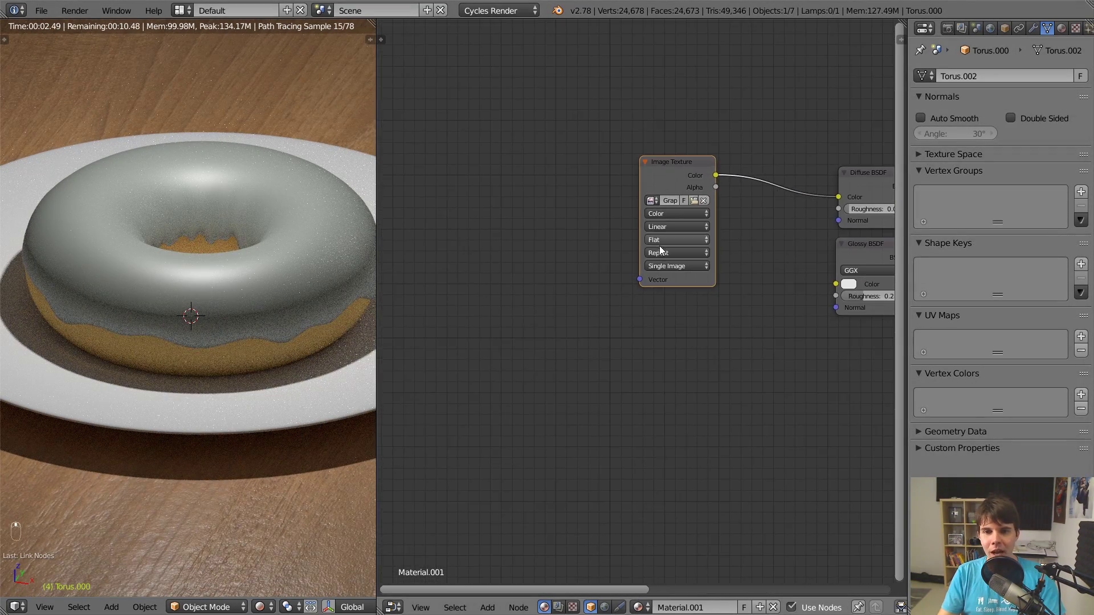
pyautogui.hotkey('shift', 'a')
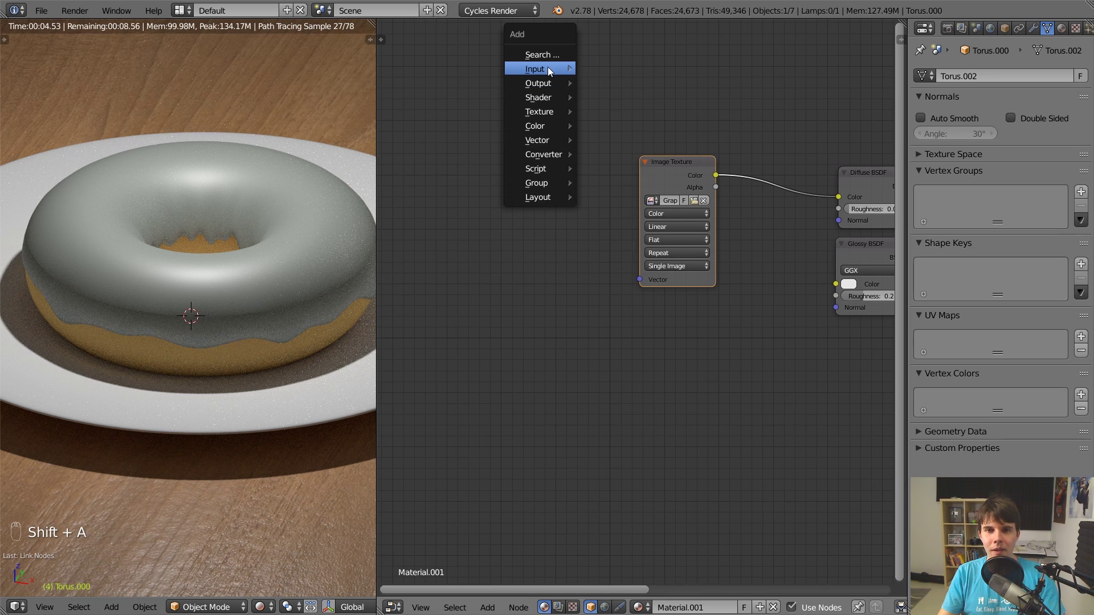
pyautogui.moveTo(548, 66)
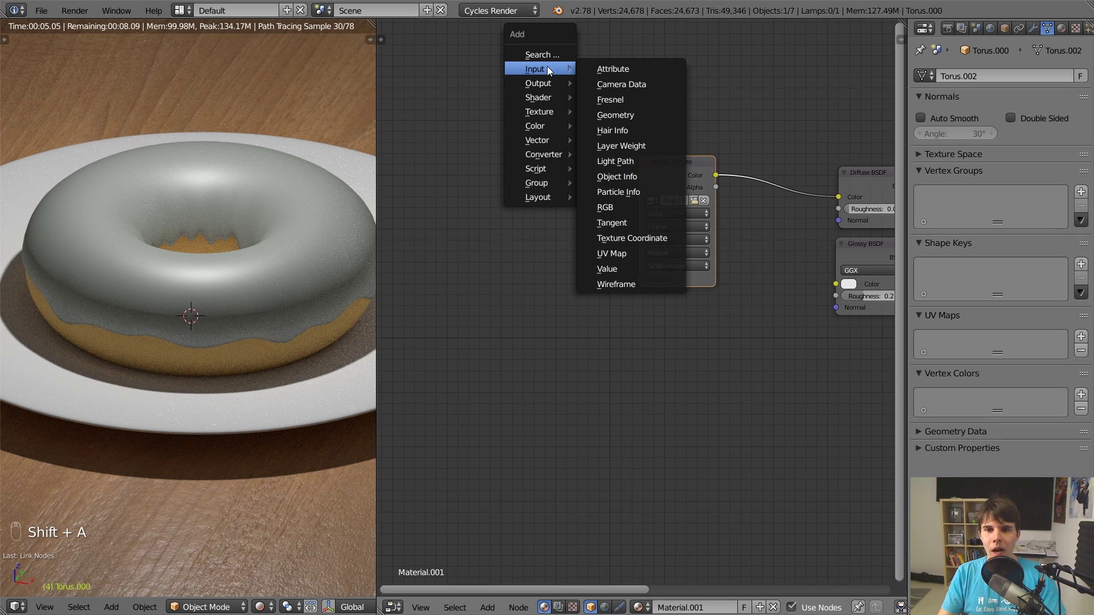
pyautogui.click(630, 239)
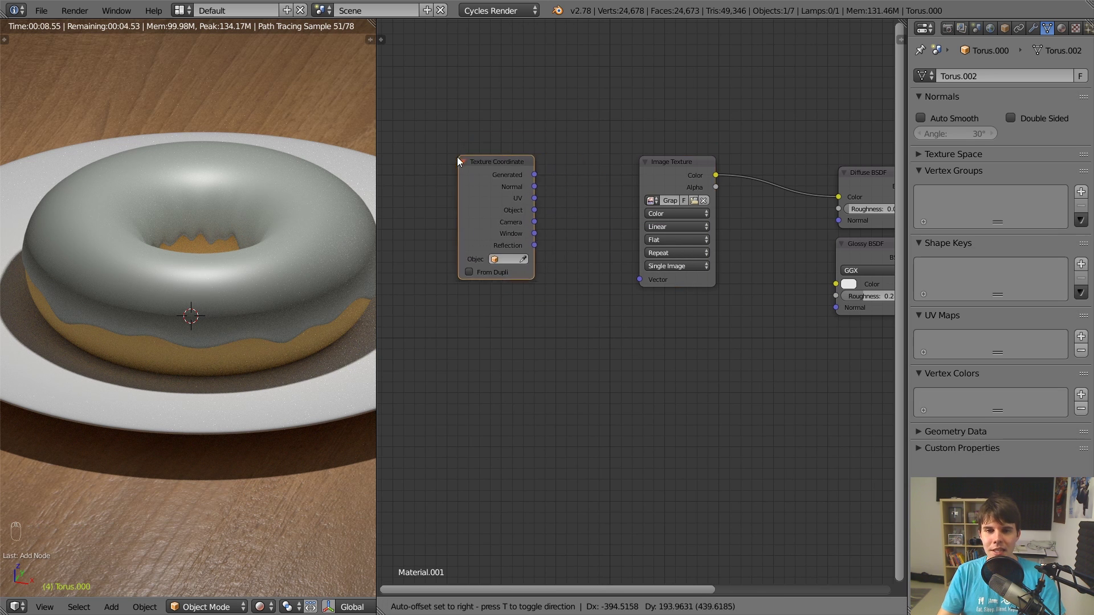
pyautogui.click(458, 161)
pyautogui.scroll(1, 607, 170)
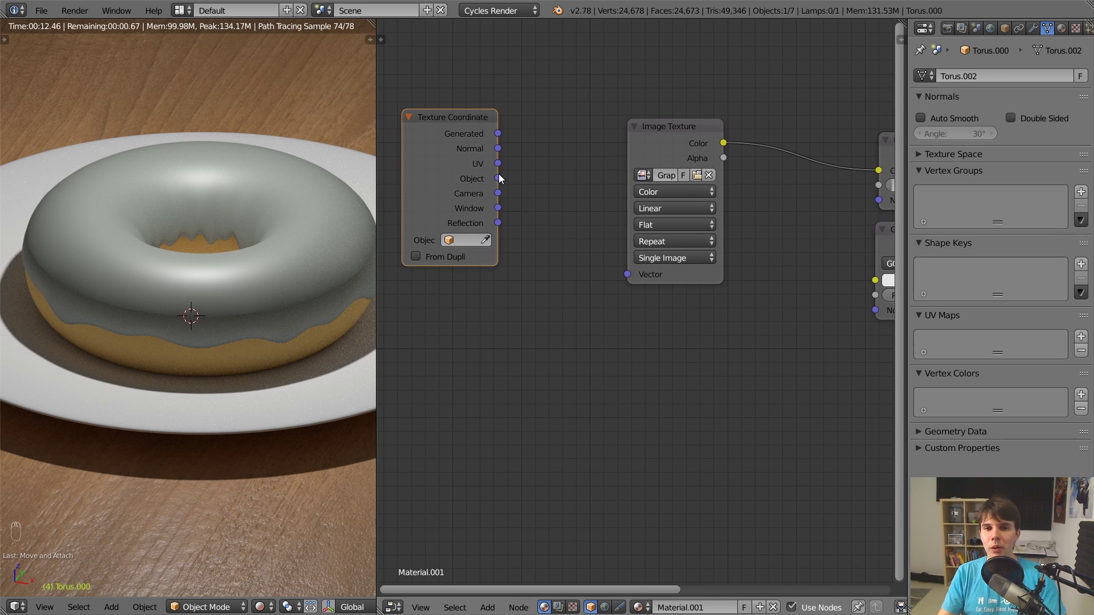
# Step: Try the UV and Generated coordinates as the camo Image Texture's Vector input and inspect the mapping on the icing
pyautogui.moveTo(498, 163); pyautogui.dragTo(627, 275)
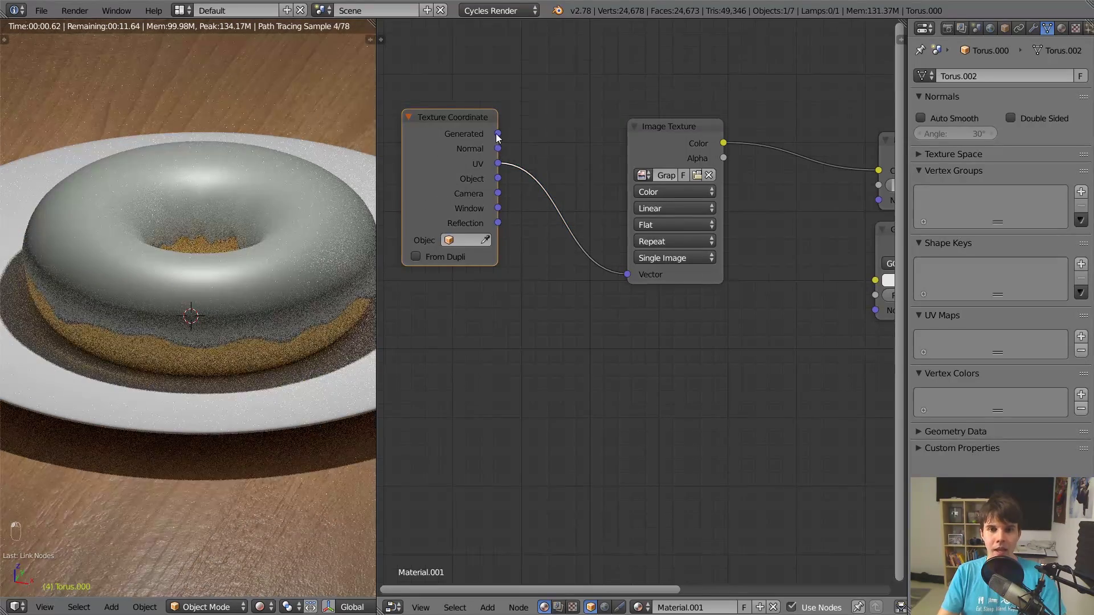
pyautogui.moveTo(497, 134); pyautogui.dragTo(633, 274)
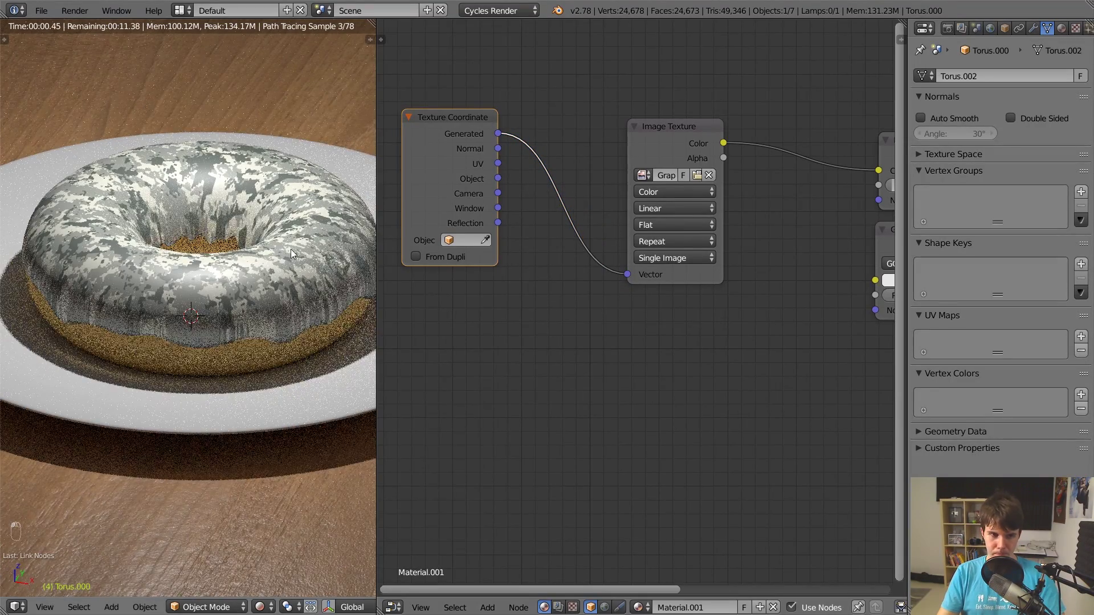
pyautogui.scroll(-1, 245, 276)
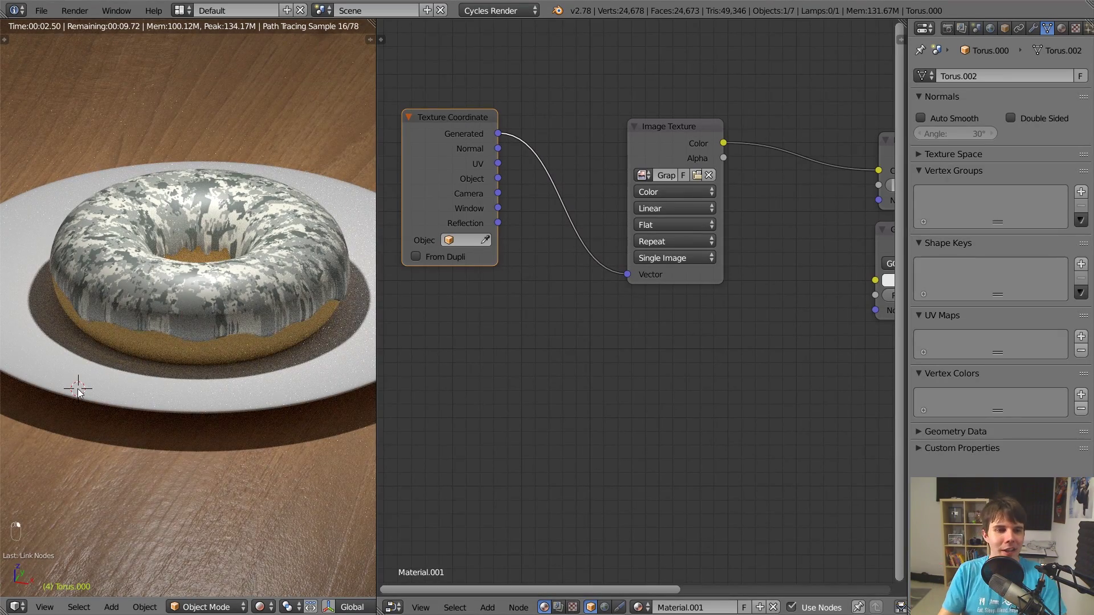
pyautogui.scroll(2, 160, 324)
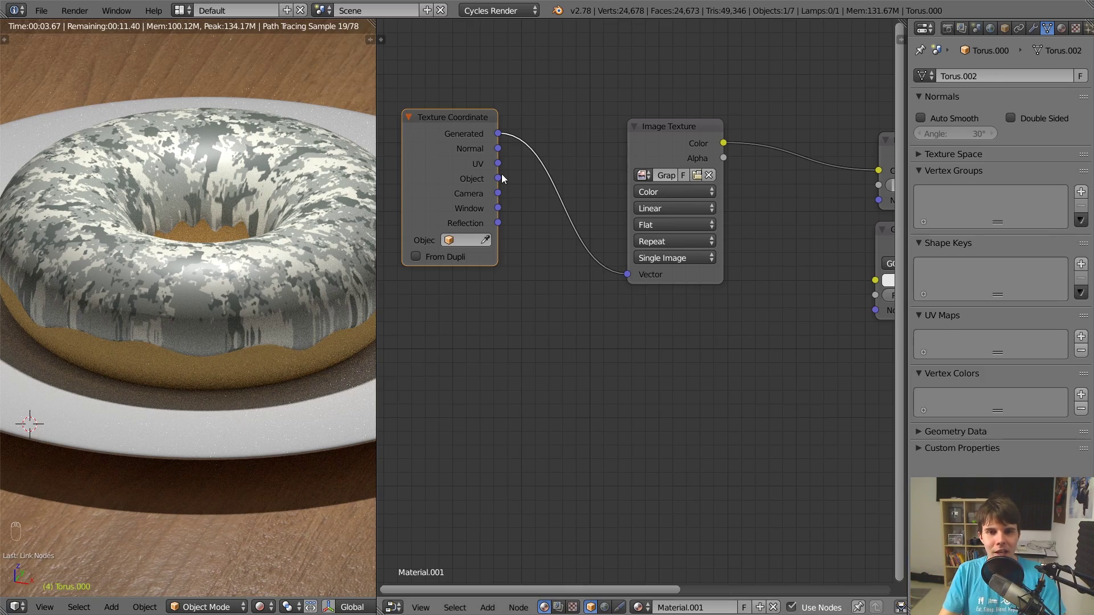
# Step: Connect the Texture Coordinate node's Object output to the camo texture's Vector and set its projection to Box
pyautogui.moveTo(502, 178); pyautogui.dragTo(540, 205)
pyautogui.moveTo(628, 279); pyautogui.dragTo(627, 275)
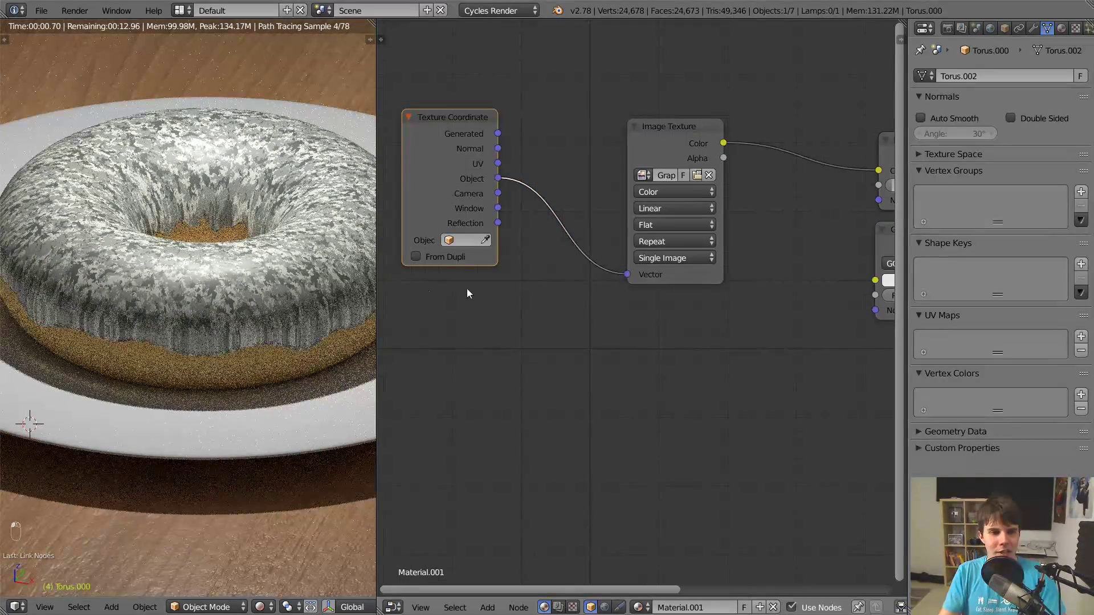
pyautogui.click(660, 230)
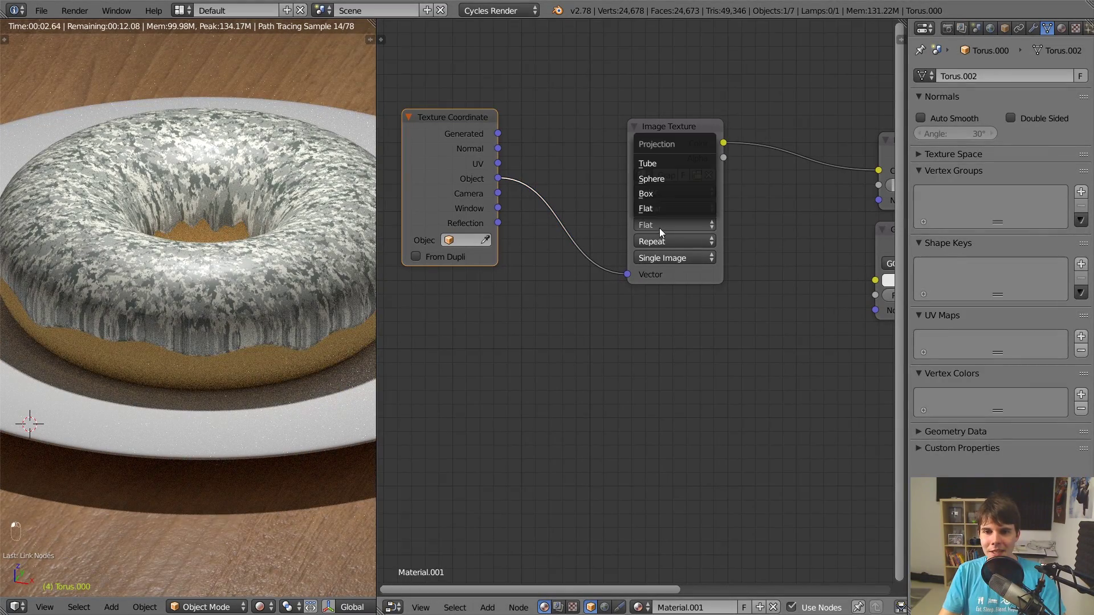
pyautogui.click(676, 180)
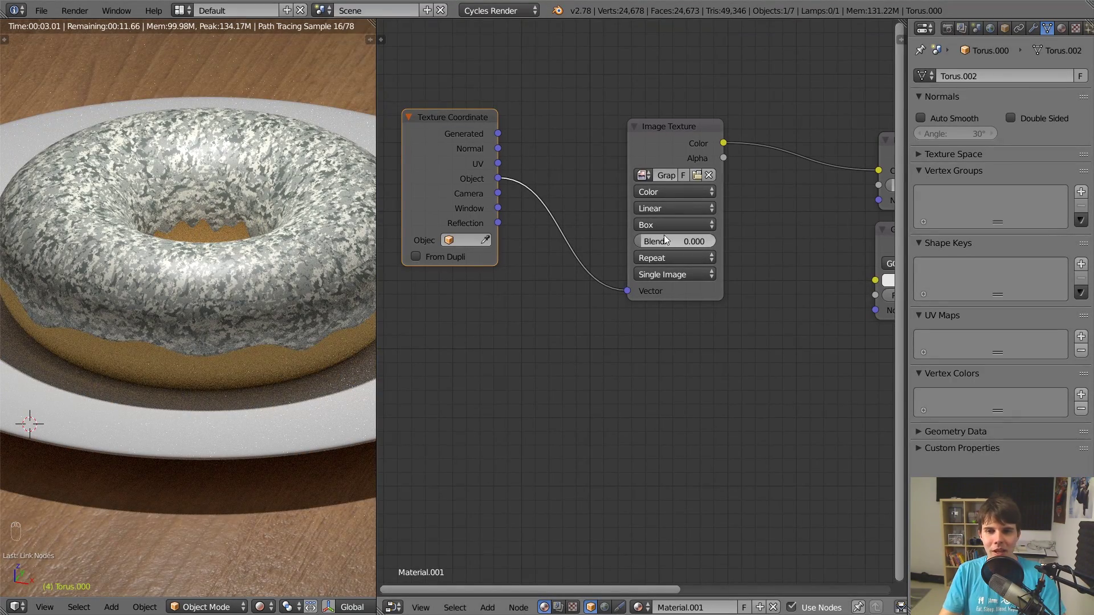
# Step: Try Generated coordinates with the Box projection, reconnect Object to the texture's Vector, and inspect the donut up close and from afar
pyautogui.moveTo(498, 134); pyautogui.dragTo(627, 291)
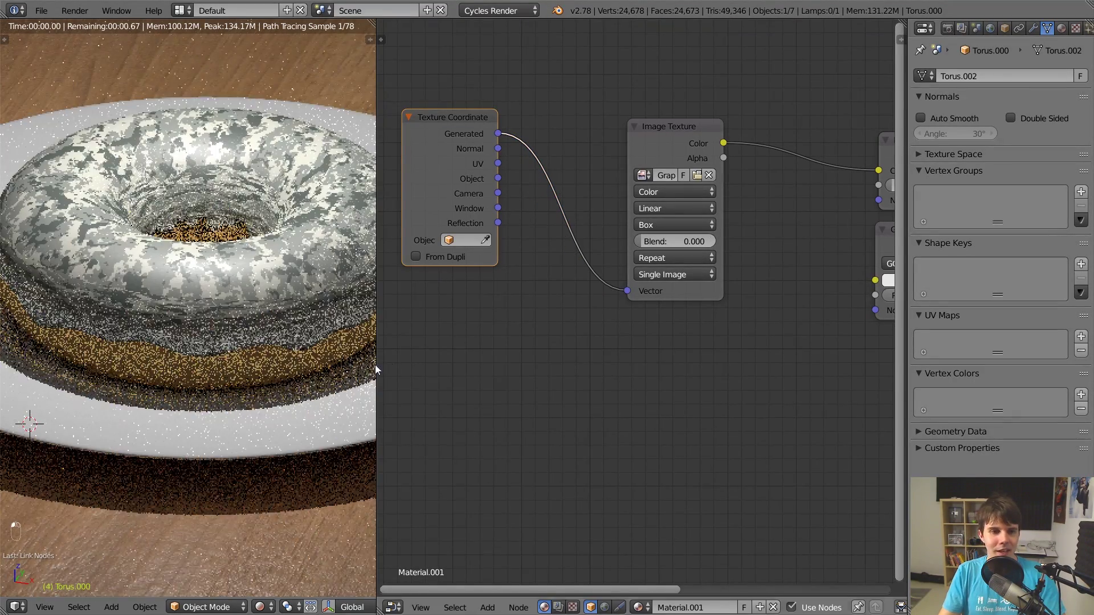
pyautogui.moveTo(498, 179); pyautogui.dragTo(634, 292)
pyautogui.scroll(-5, 234, 312)
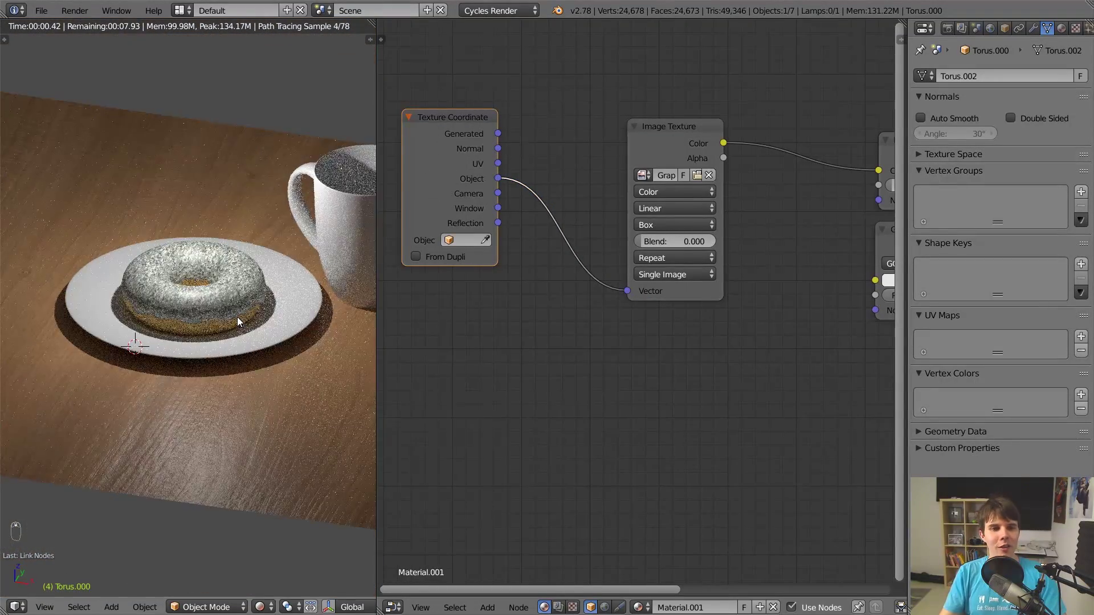
pyautogui.scroll(3, 237, 317)
pyautogui.scroll(3, 231, 317)
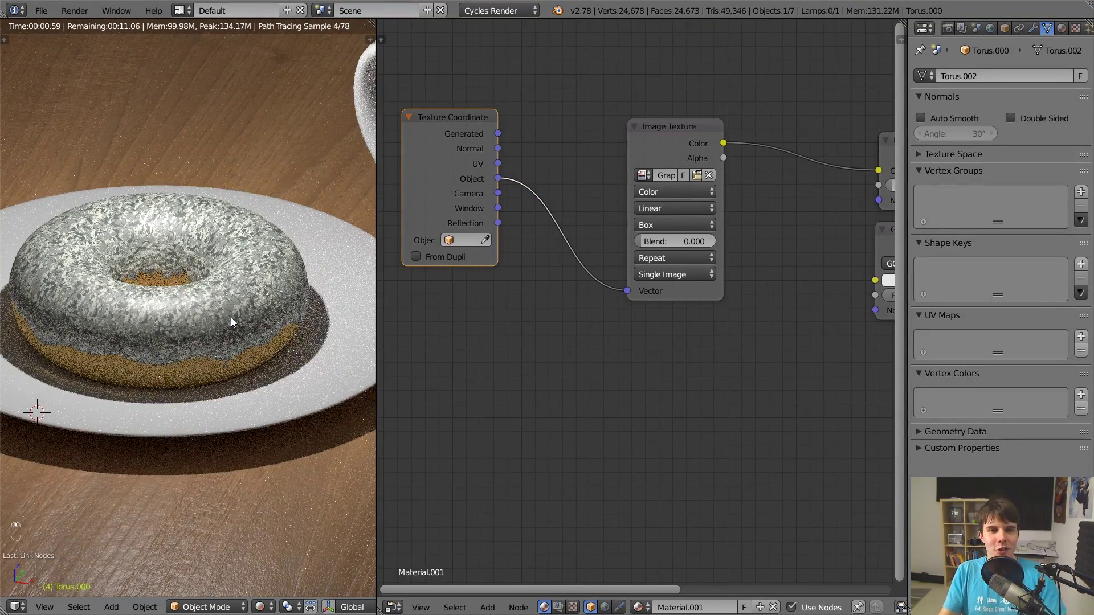